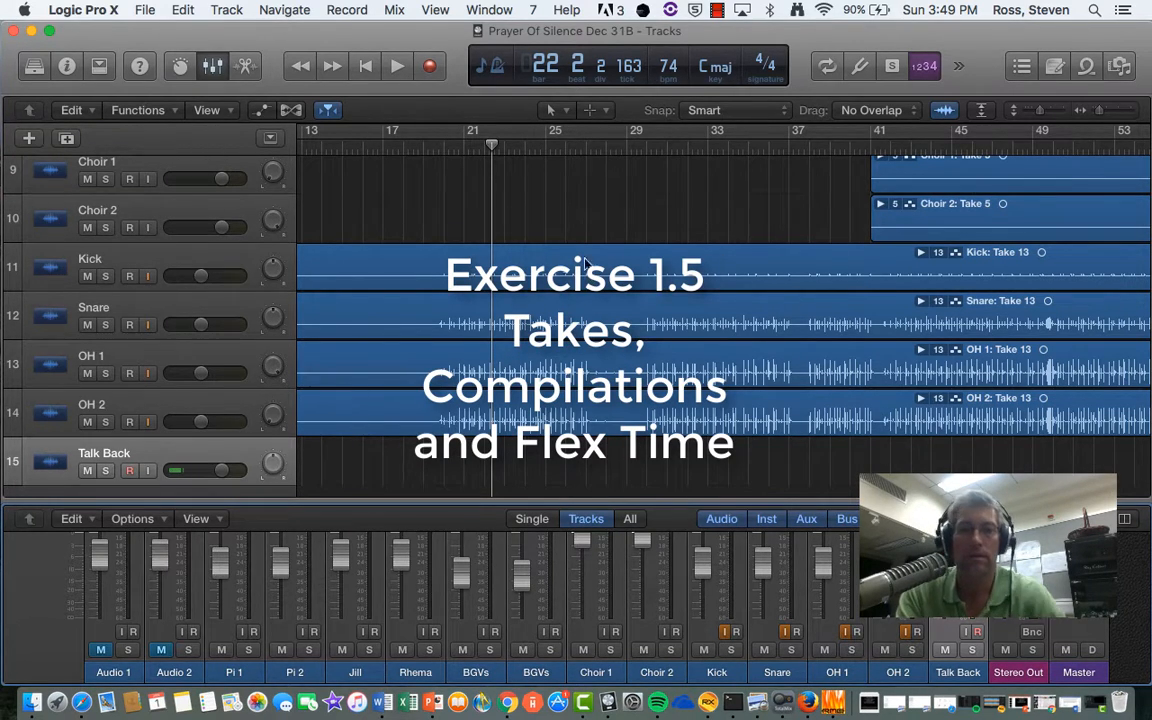
Step: Move the playhead back to bar 14 and look over the take folders and comps across the project's tracks
scroll(580, 340, left, 10)
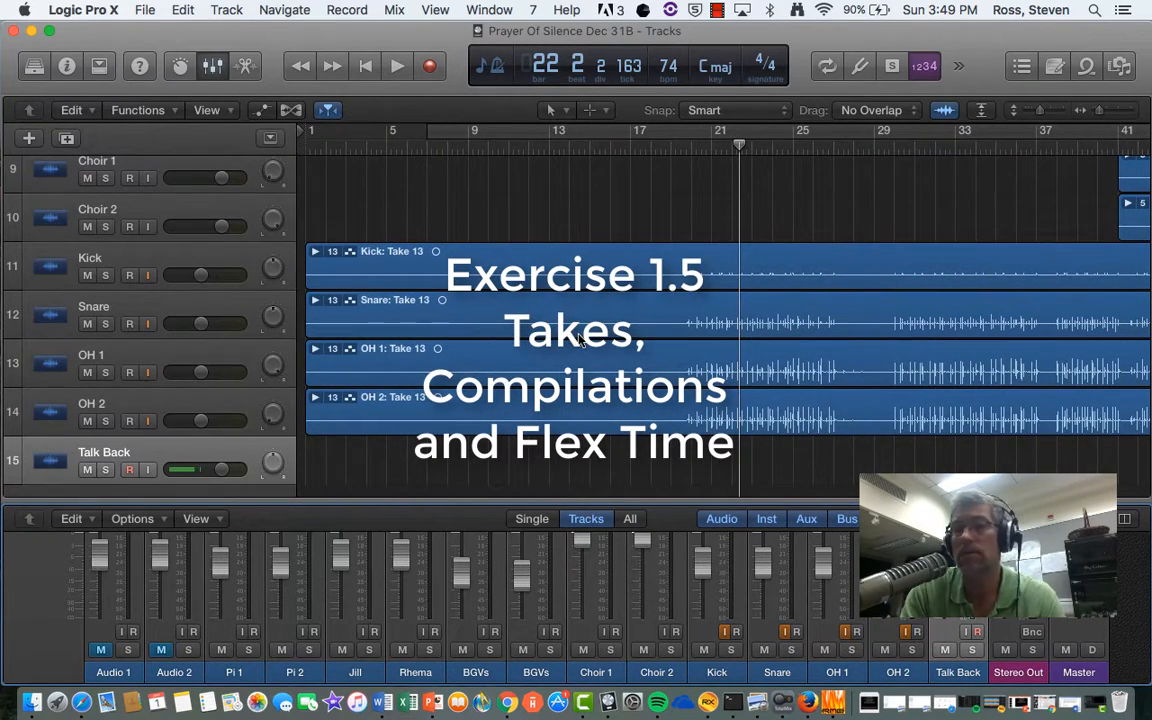
drag(740, 141, 679, 148)
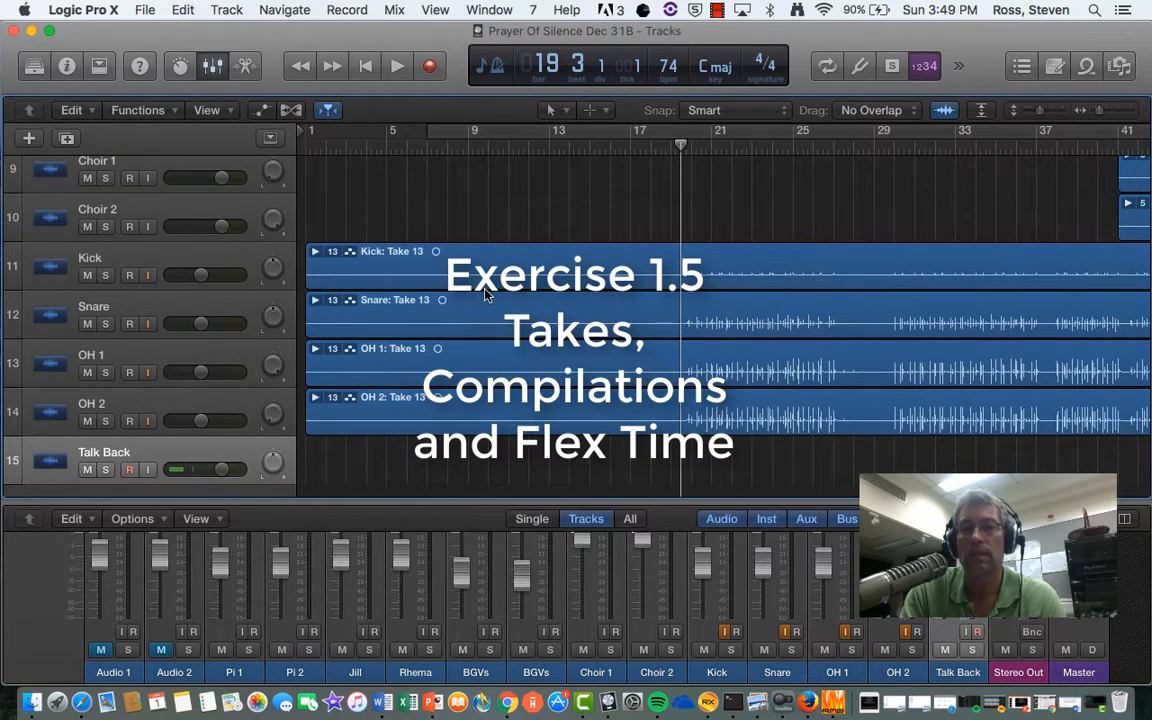
drag(682, 145, 563, 169)
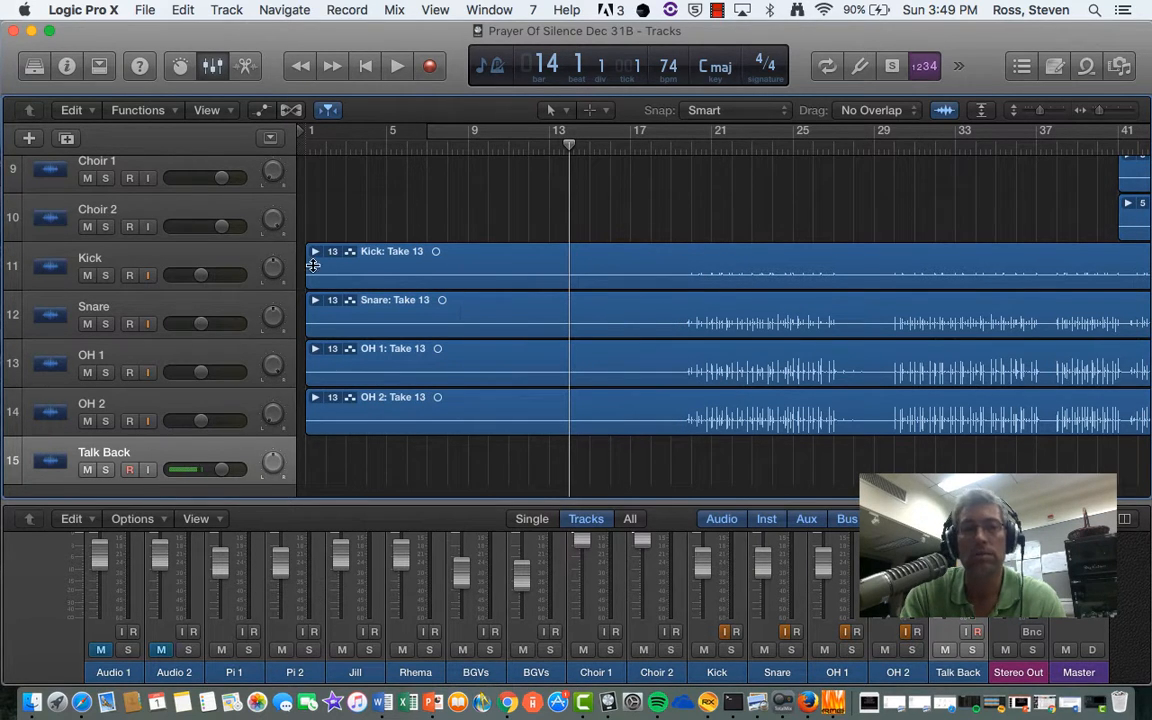
scroll(465, 281, up, 8)
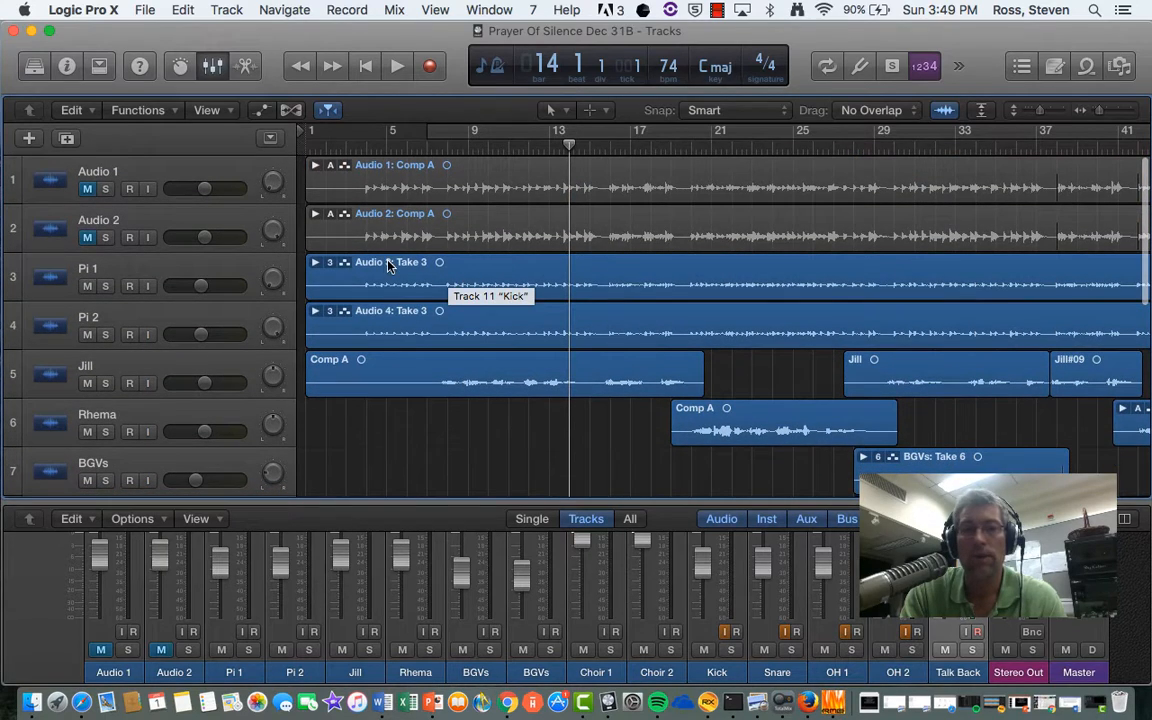
scroll(440, 303, down, 2)
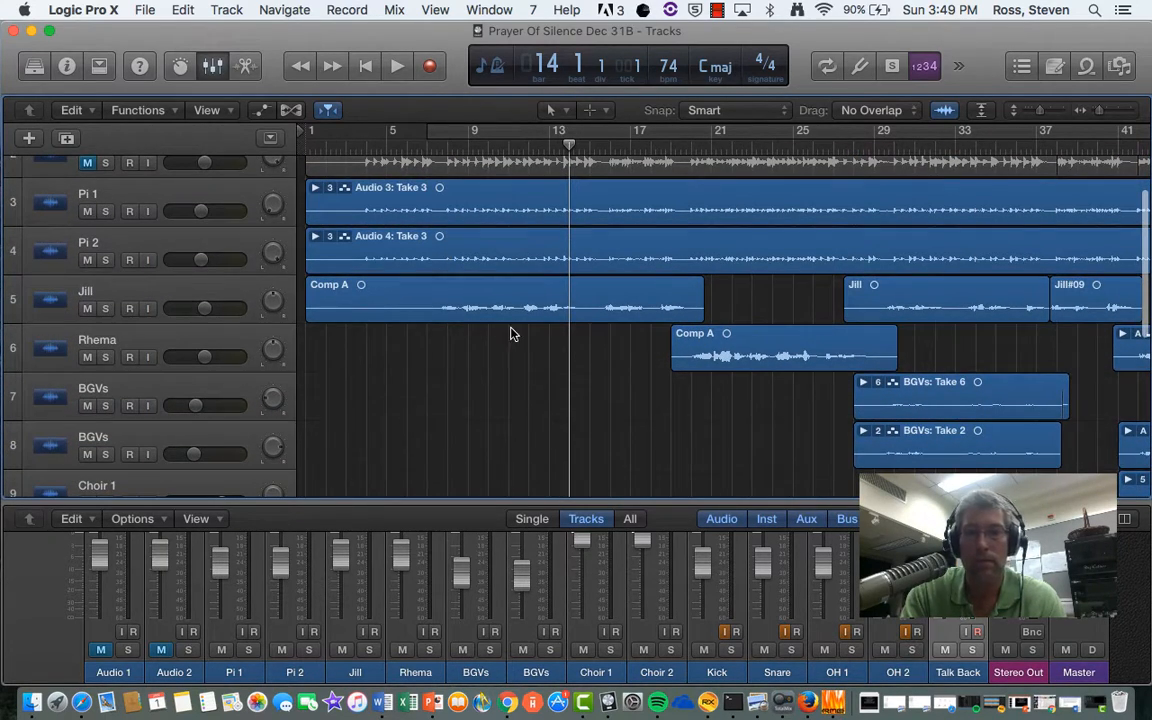
scroll(510, 333, down, 3)
scroll(510, 333, up, 2)
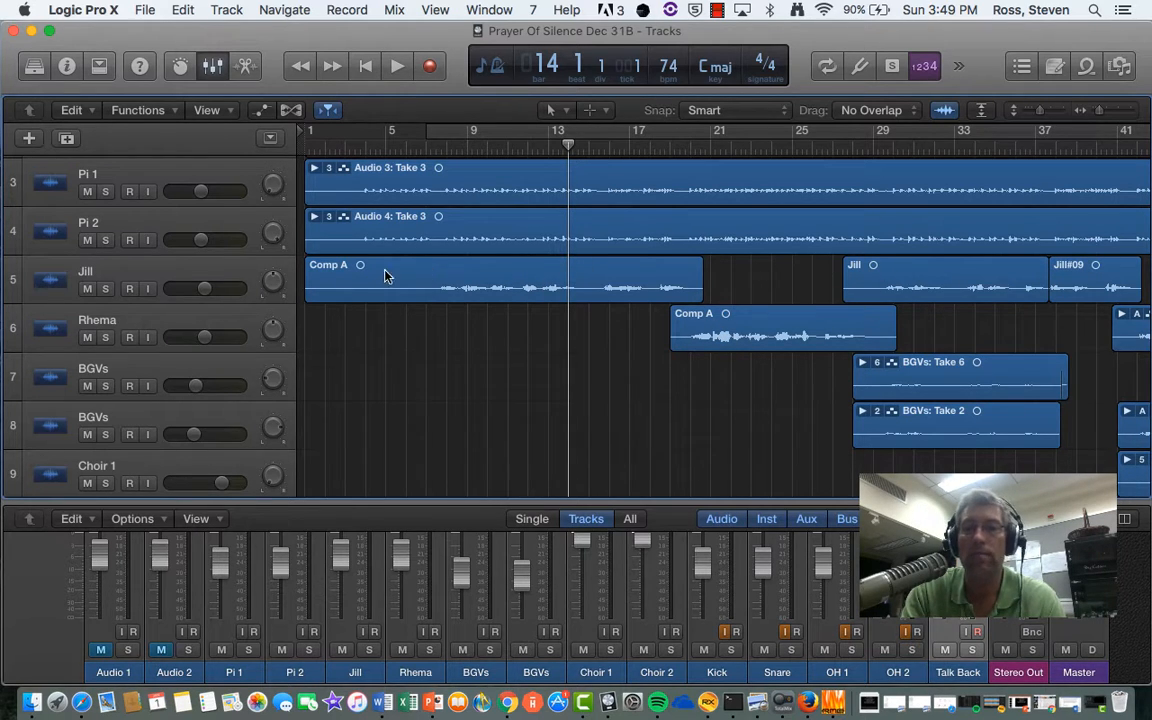
Step: Expand the BGVs take folder on track 7 to examine its individual takes, and collapse it again
click(863, 364)
scroll(785, 393, down, 5)
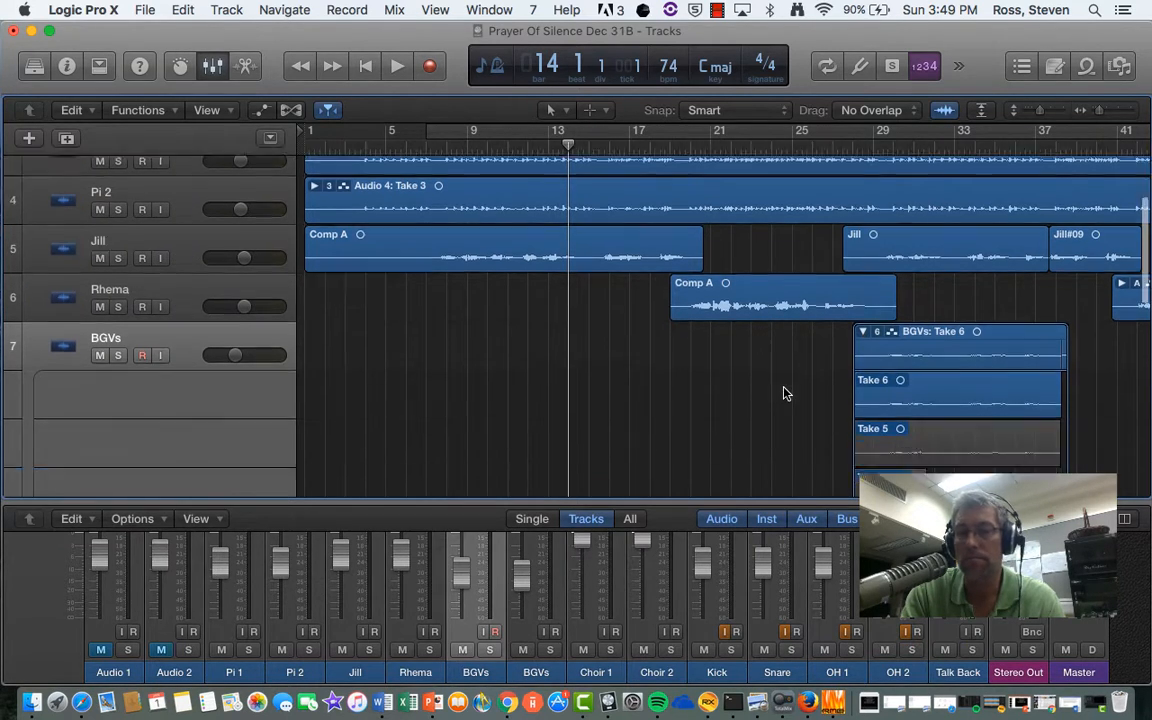
scroll(785, 393, down, 3)
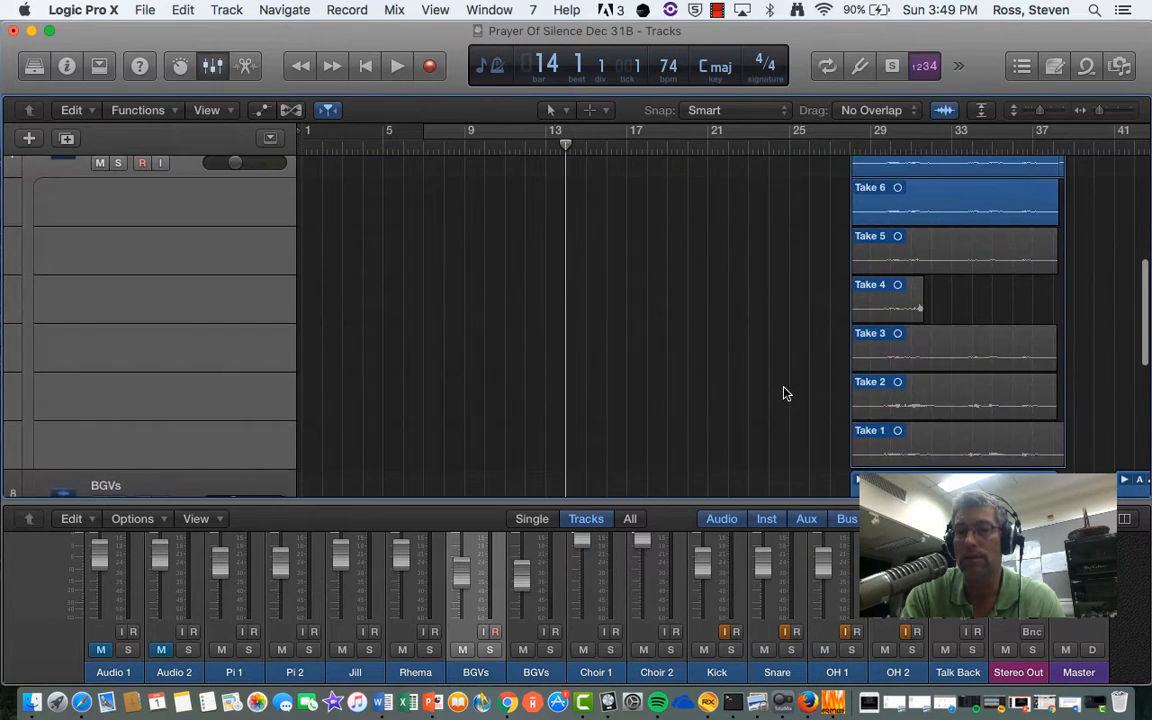
scroll(785, 393, up, 5)
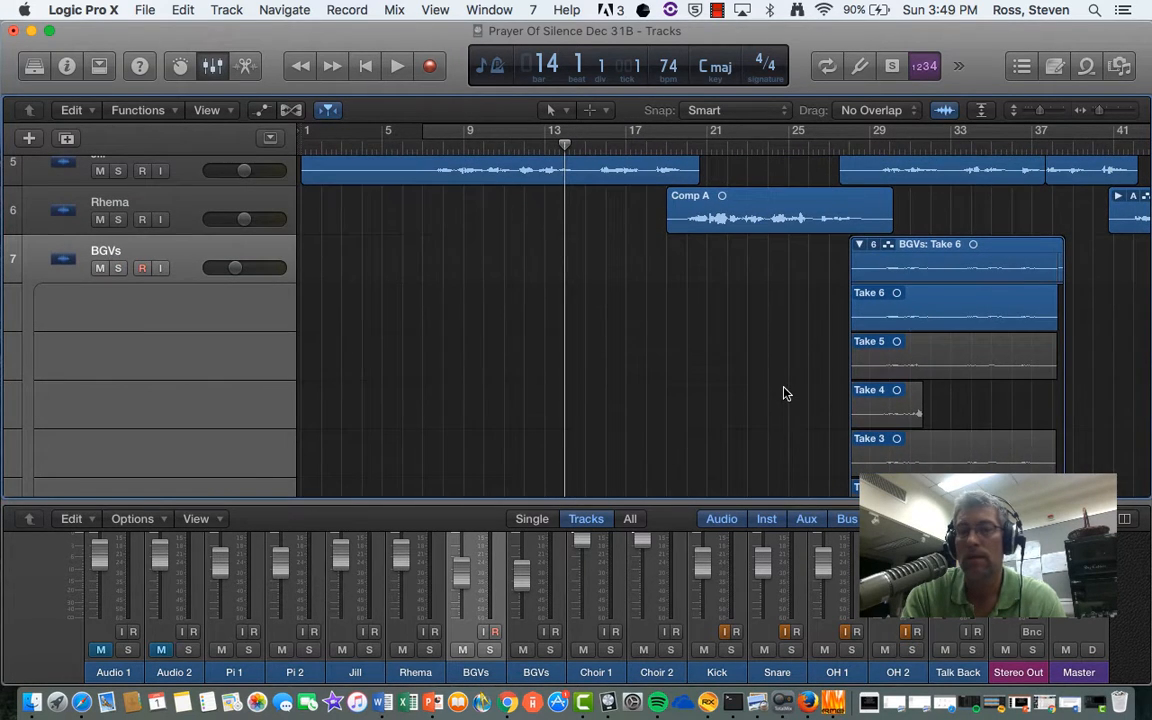
click(858, 246)
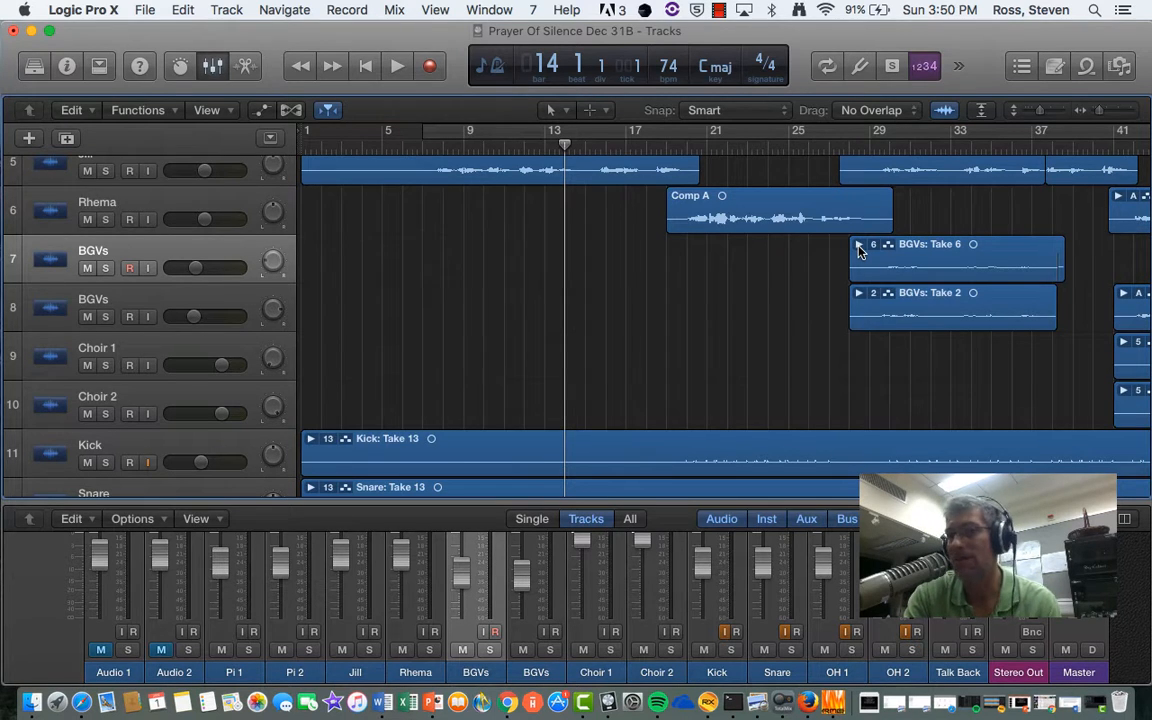
Step: Set the playhead to bar 28 at the start of the BGVs take folders and play the song from there
scroll(797, 304, up, 3)
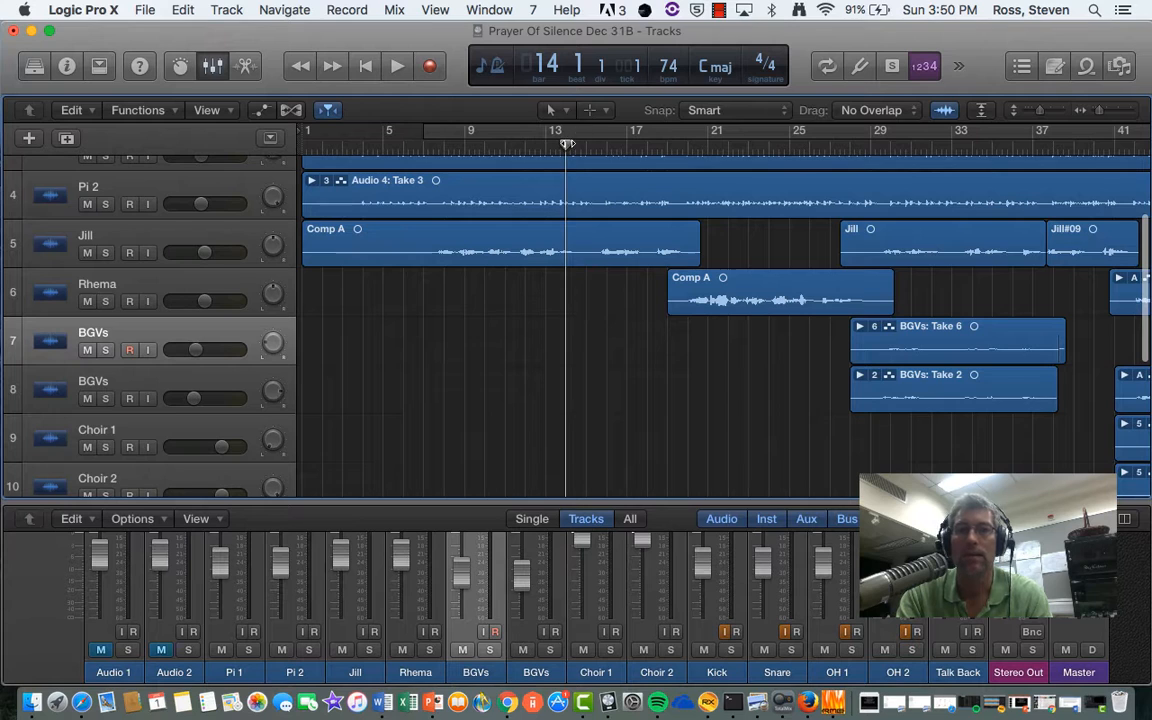
click(627, 144)
drag(660, 144, 847, 145)
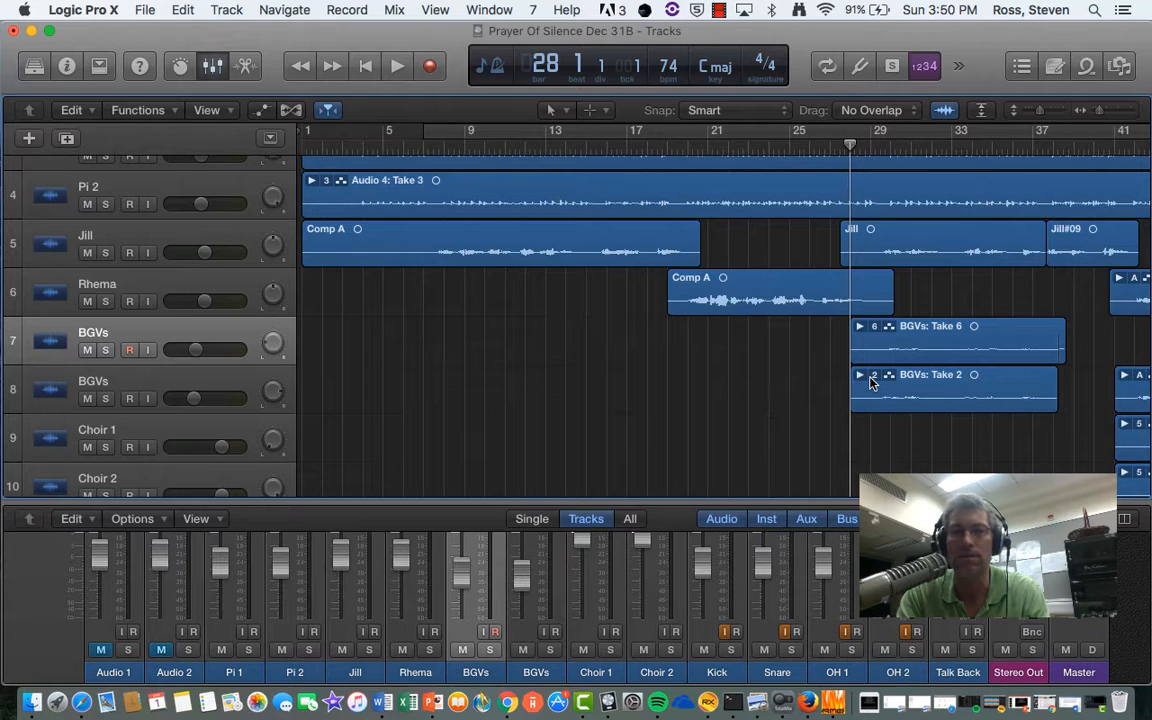
key(space)
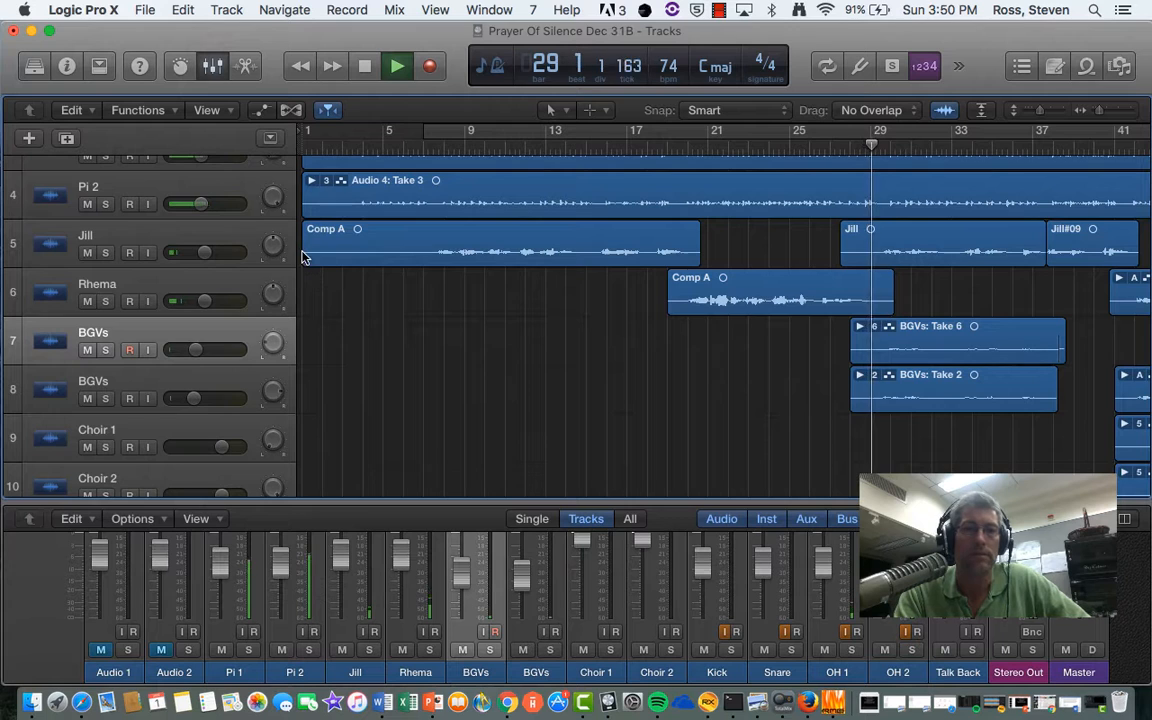
Step: Trim the start of the first Comp A region on track 5 to about bar 7, and stop playback around bar 36
drag(306, 251, 428, 252)
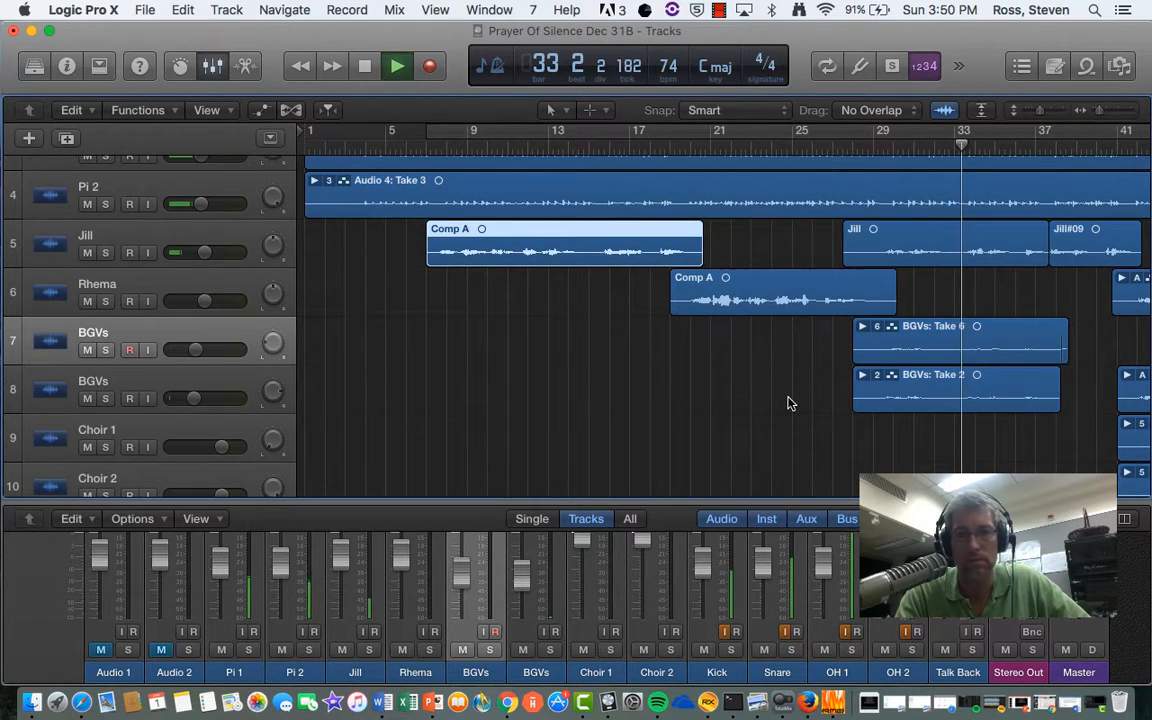
scroll(783, 380, right, 3)
scroll(783, 380, right, 5)
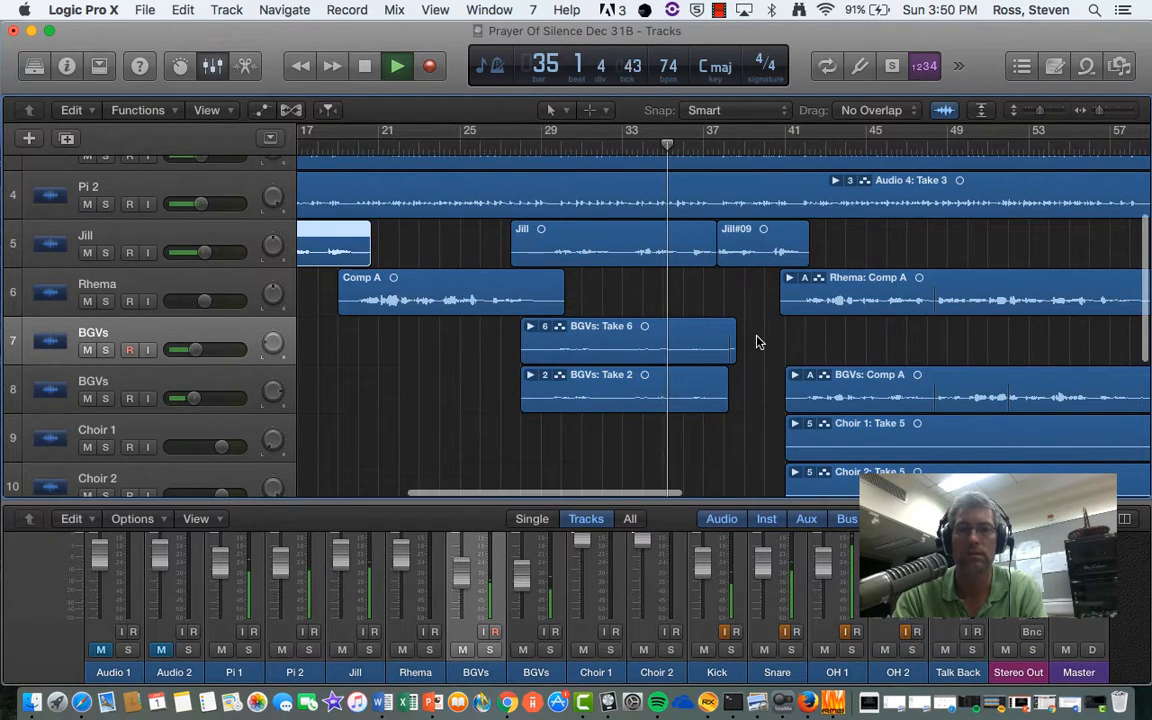
scroll(757, 342, down, 3)
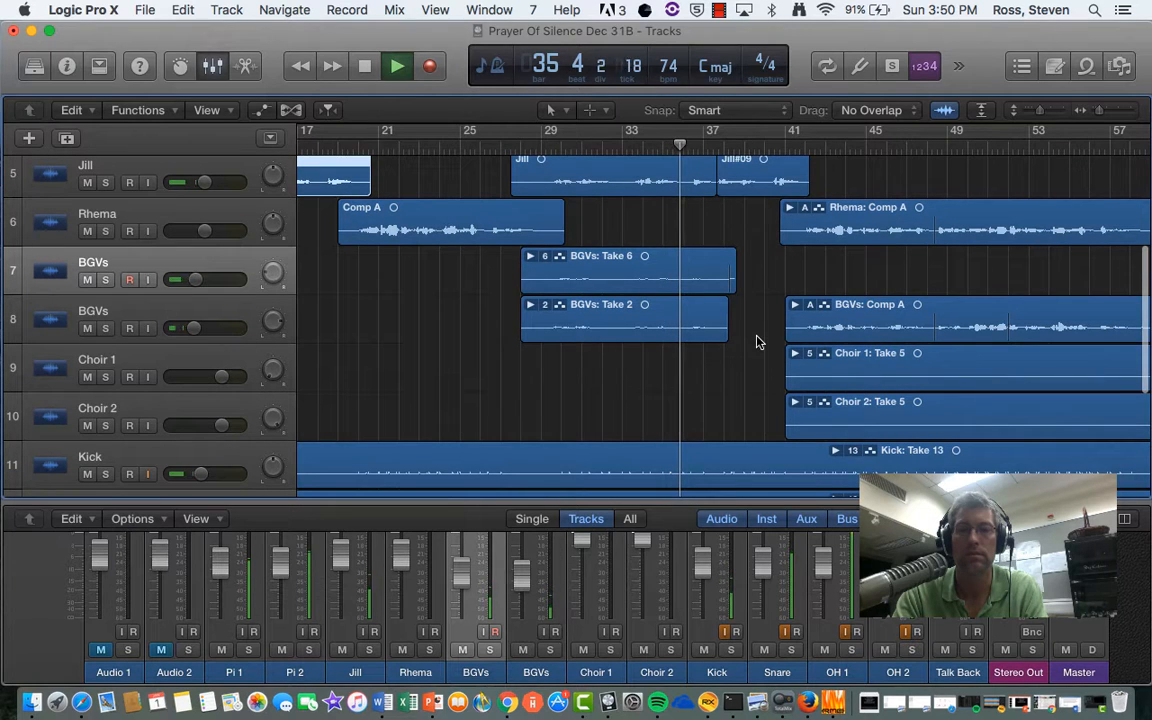
key(space)
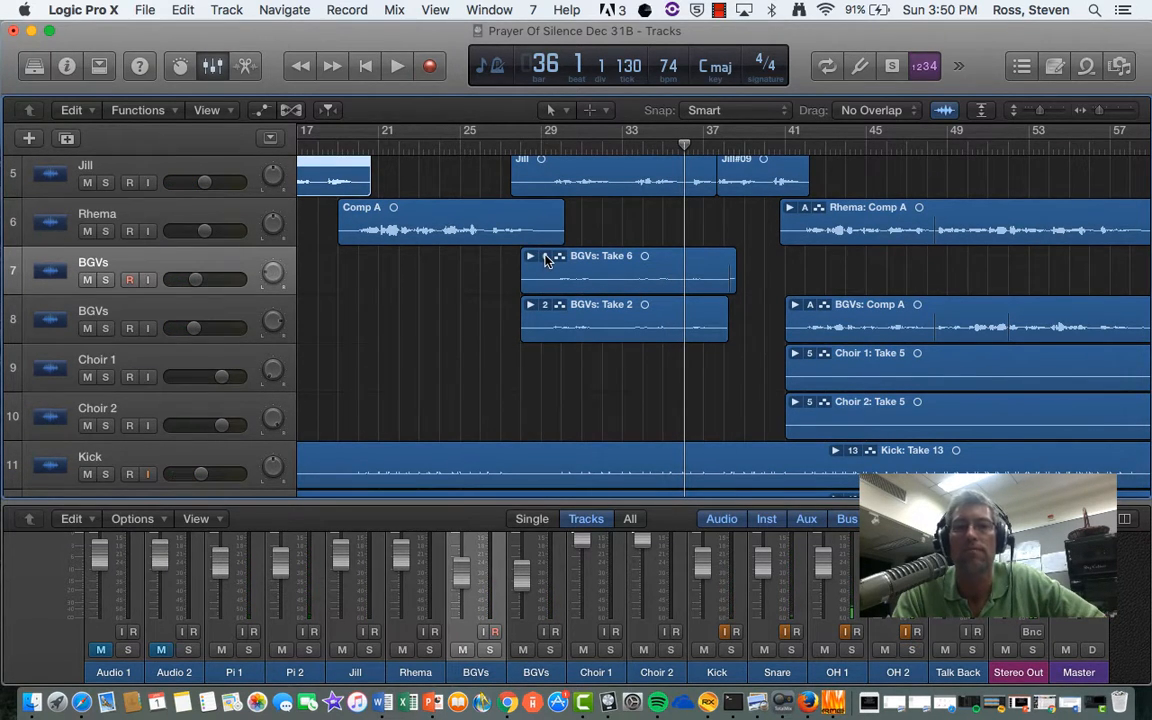
Step: Flatten and merge the BGVs take folder on track 7 into a single region
click(546, 259)
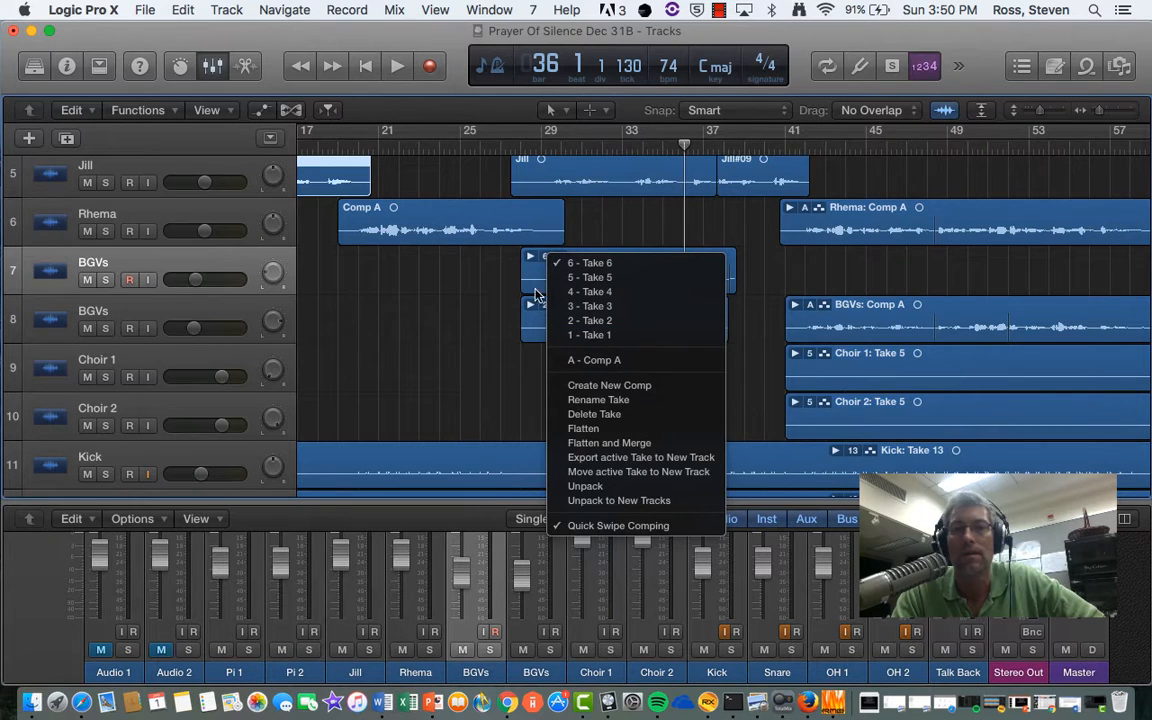
click(477, 277)
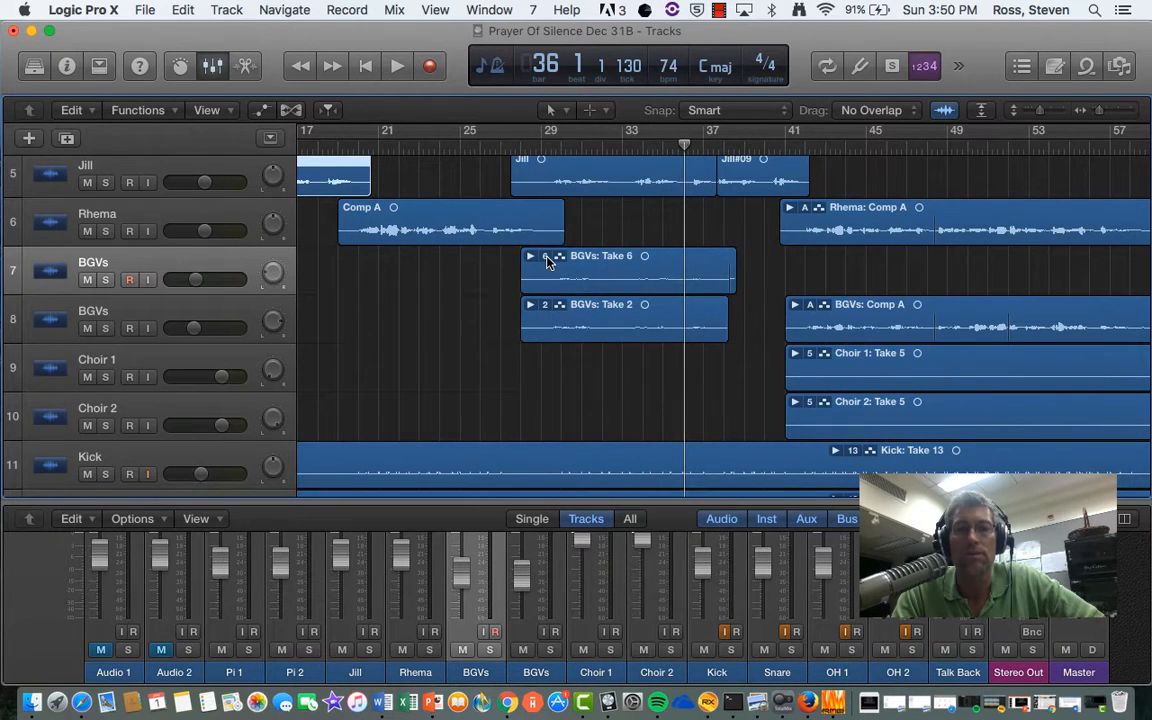
click(546, 259)
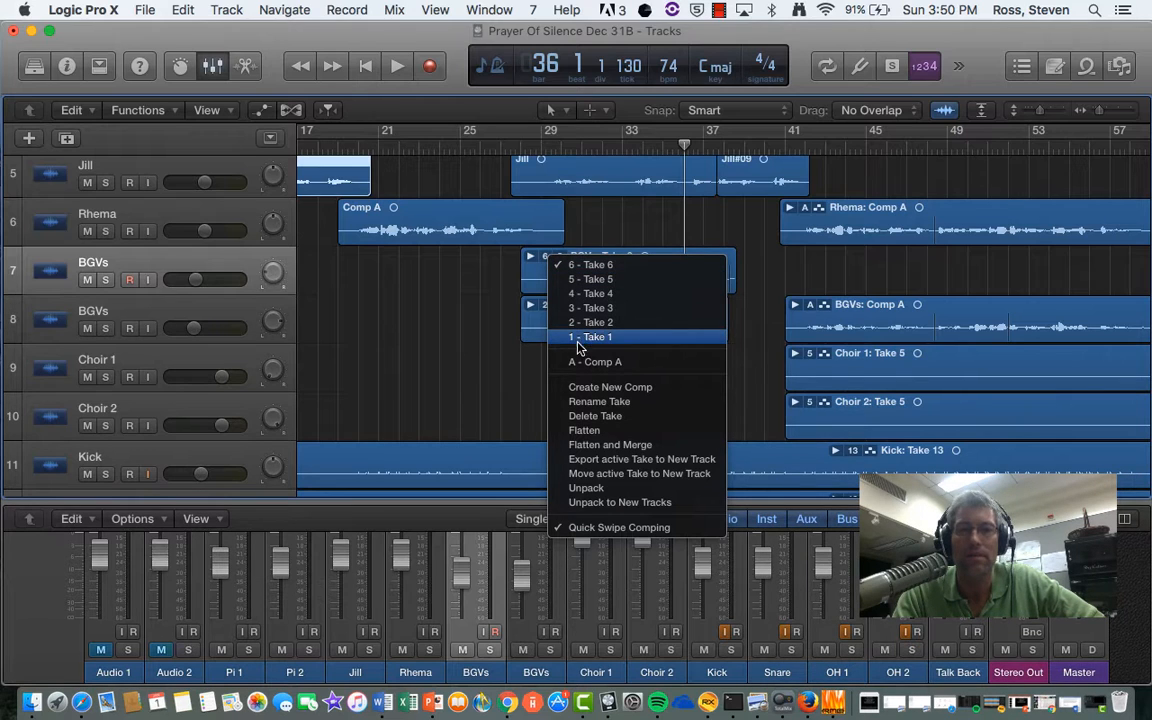
click(595, 446)
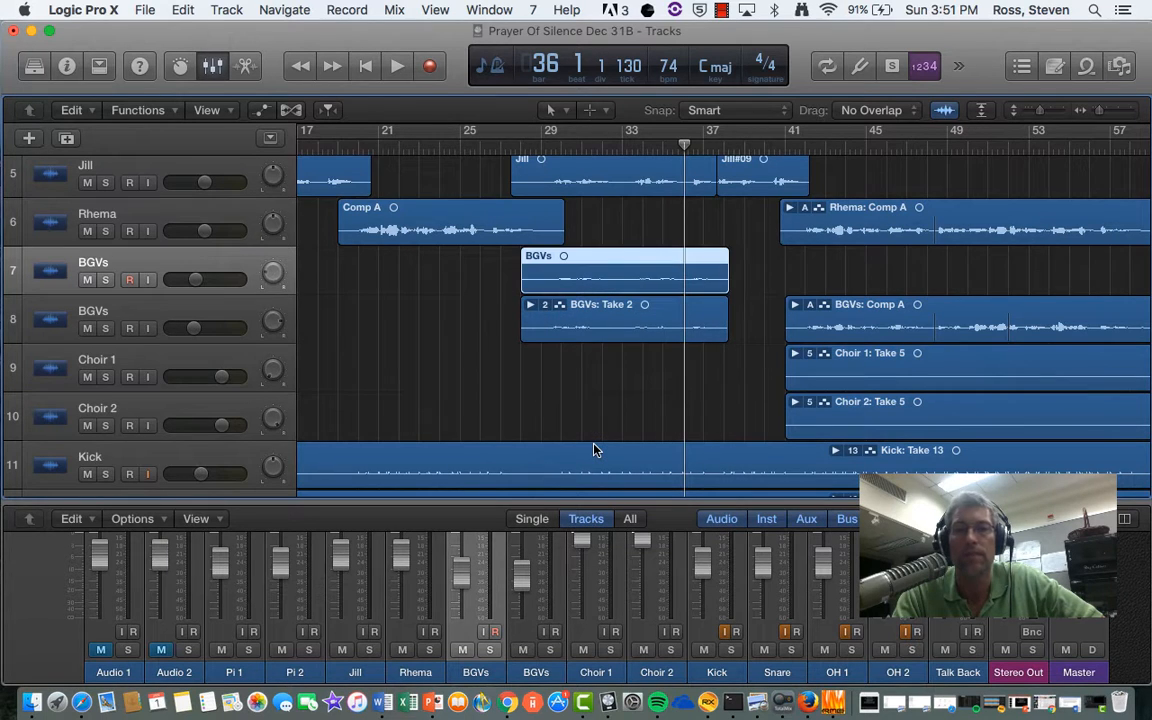
Step: Expand and audition the take folder on track 8 from bar 29, and comp in Take 1 from about bar 29 to bar 32
click(530, 305)
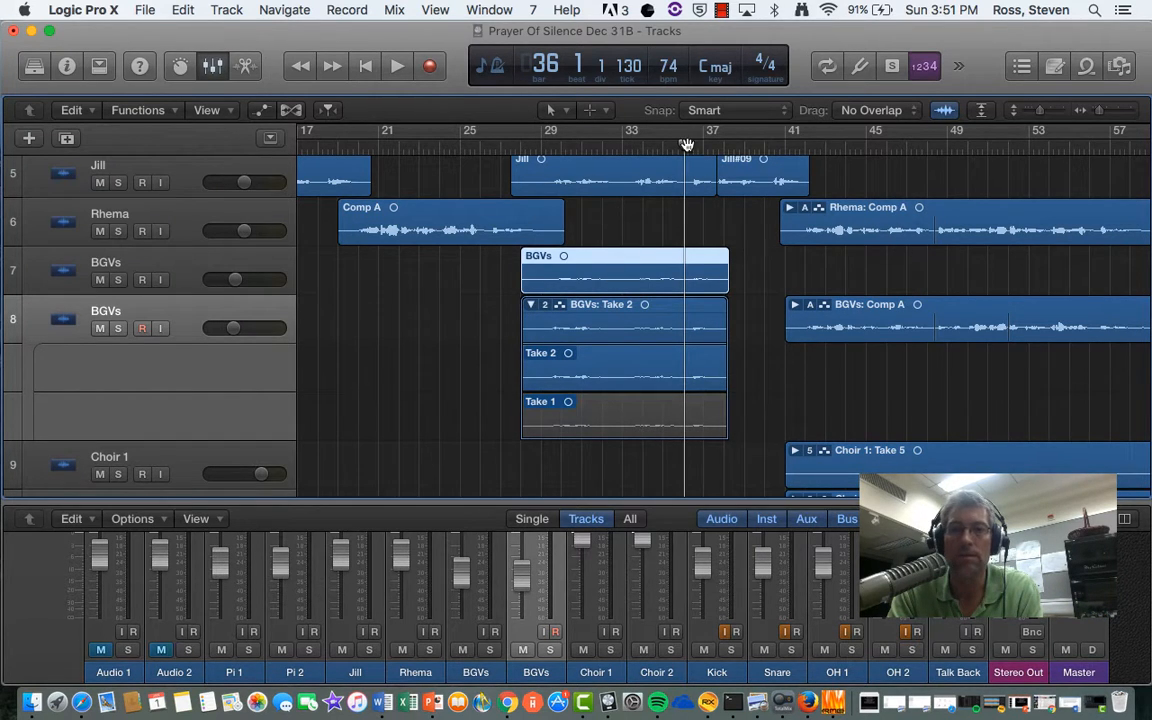
drag(686, 145, 549, 178)
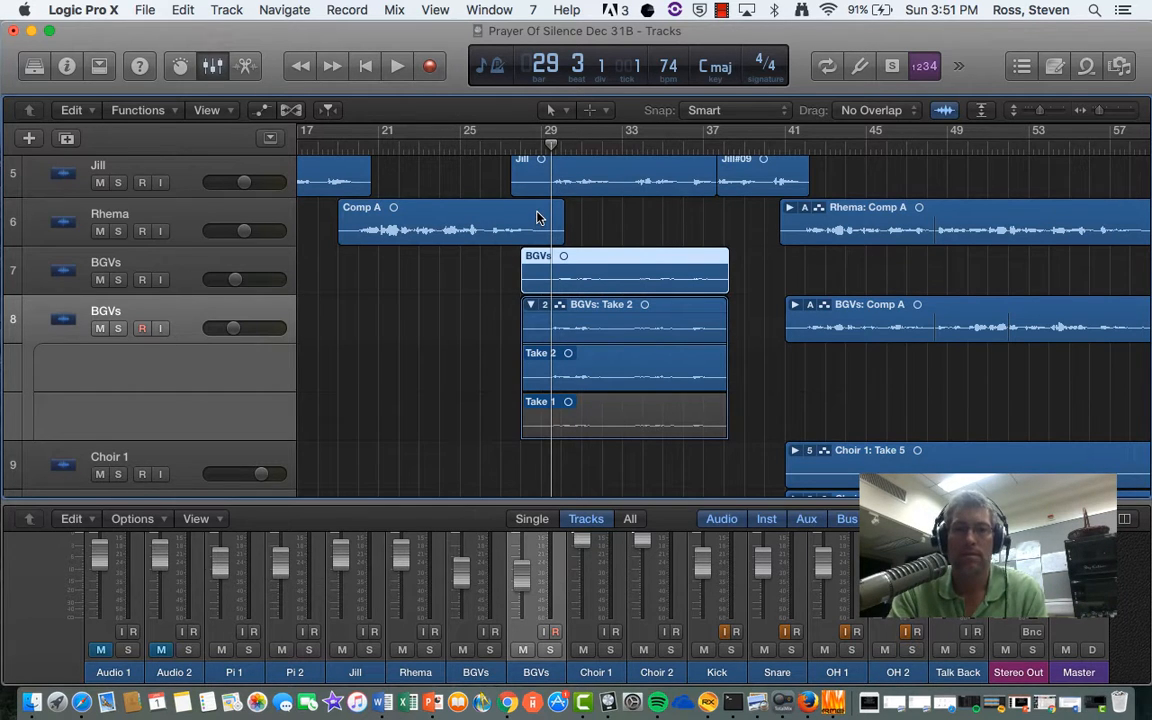
key(space)
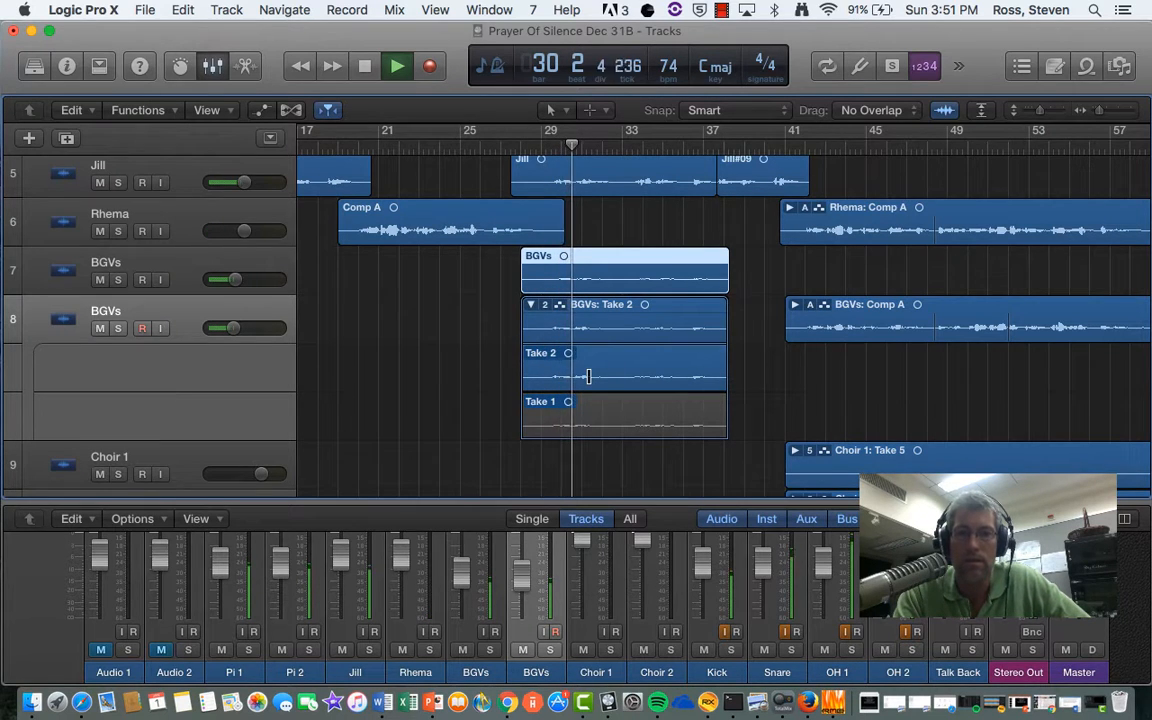
key(space)
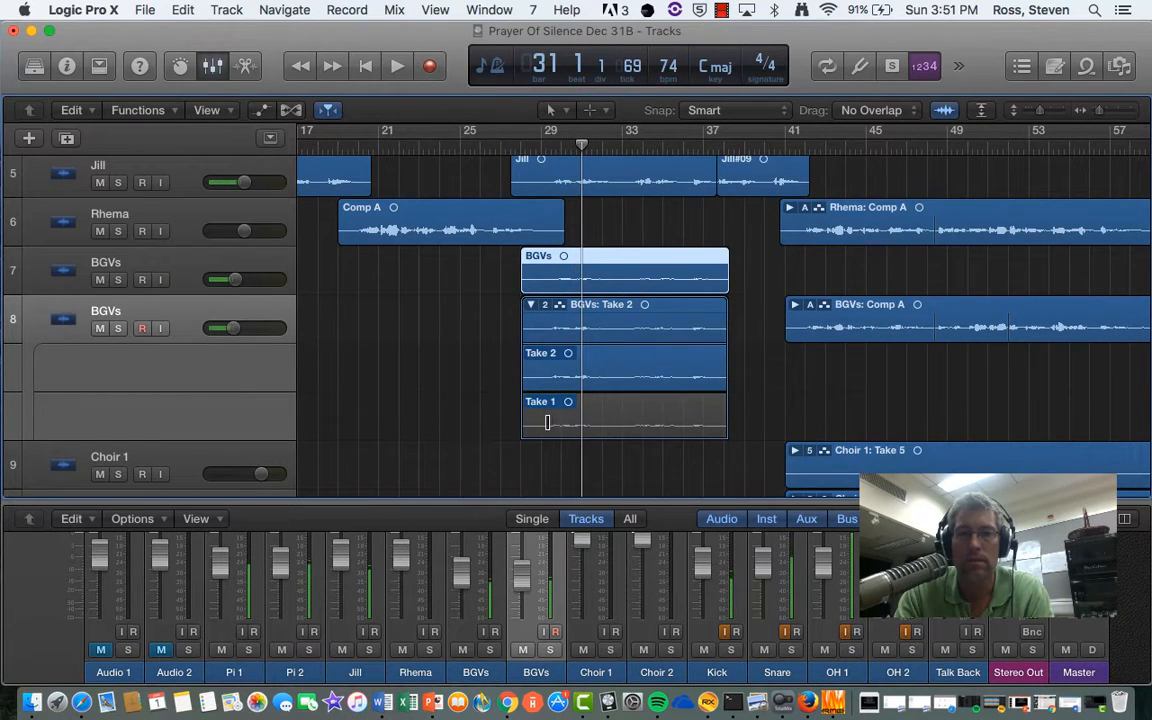
drag(544, 423, 600, 427)
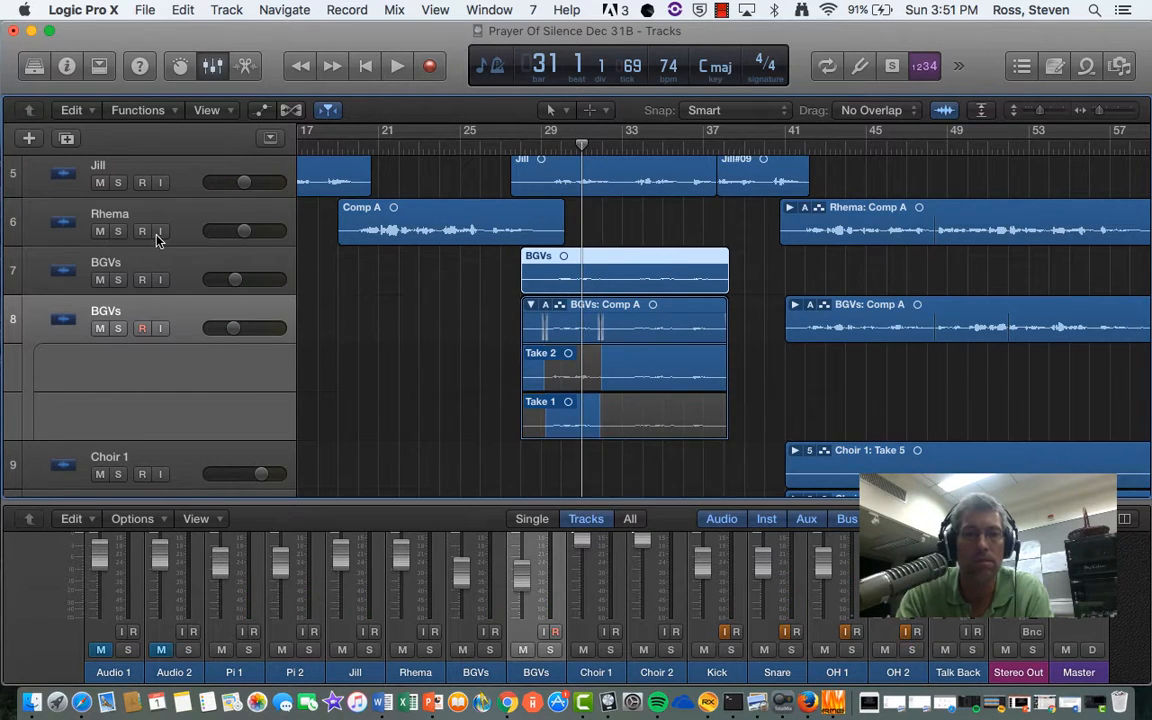
Step: Solo both BGVs tracks and audition the comped section from bar 28
click(116, 329)
click(119, 281)
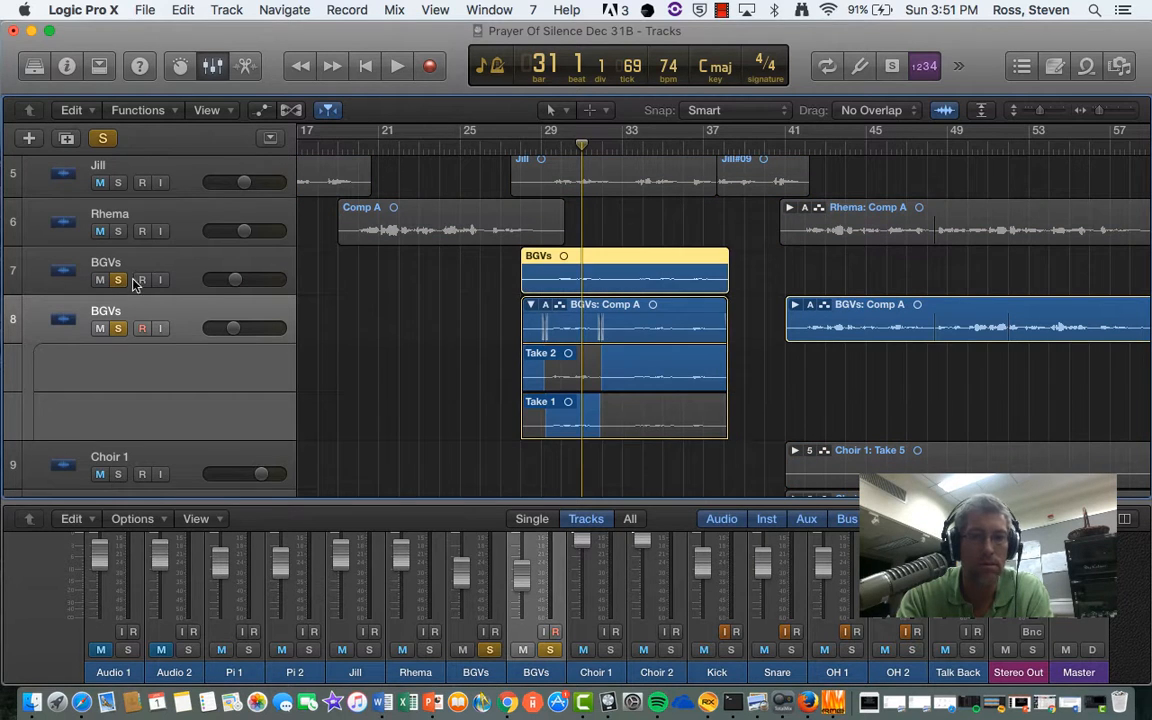
click(520, 138)
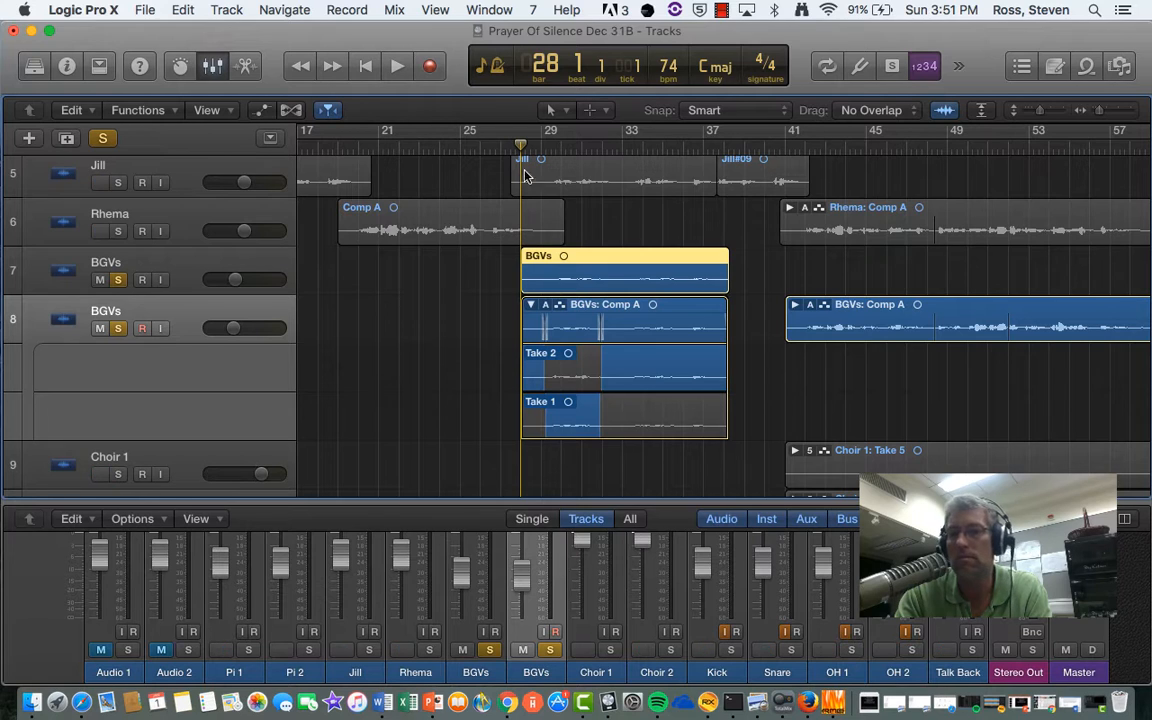
key(space)
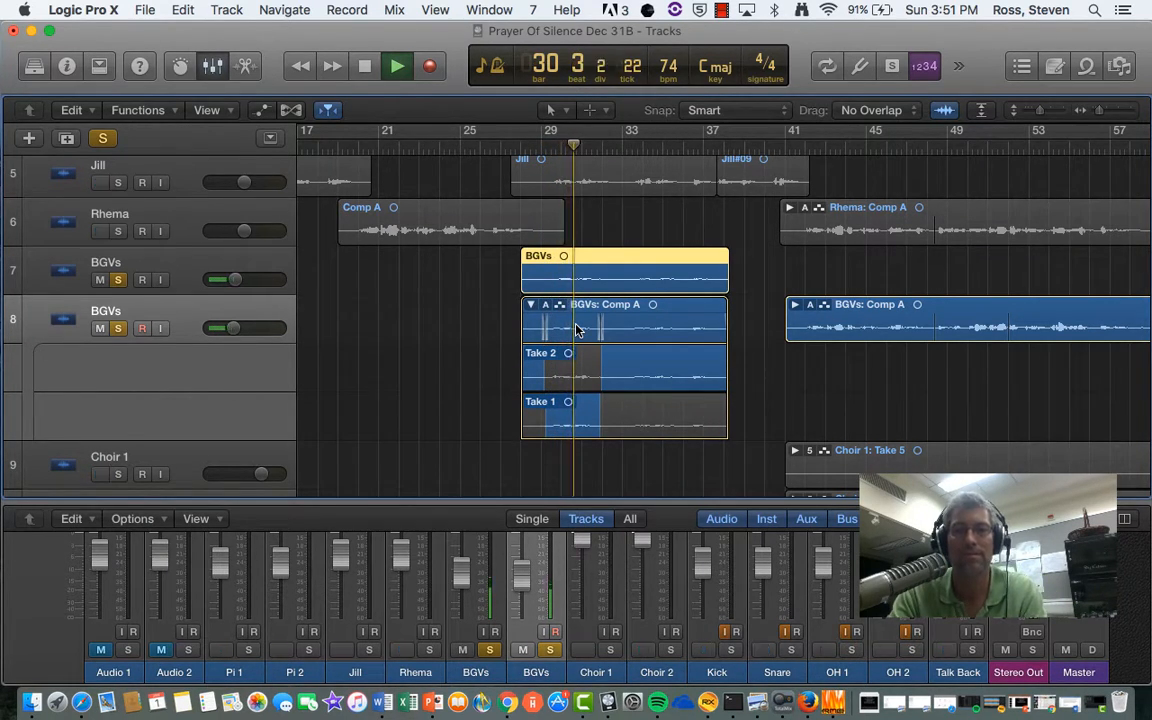
key(space)
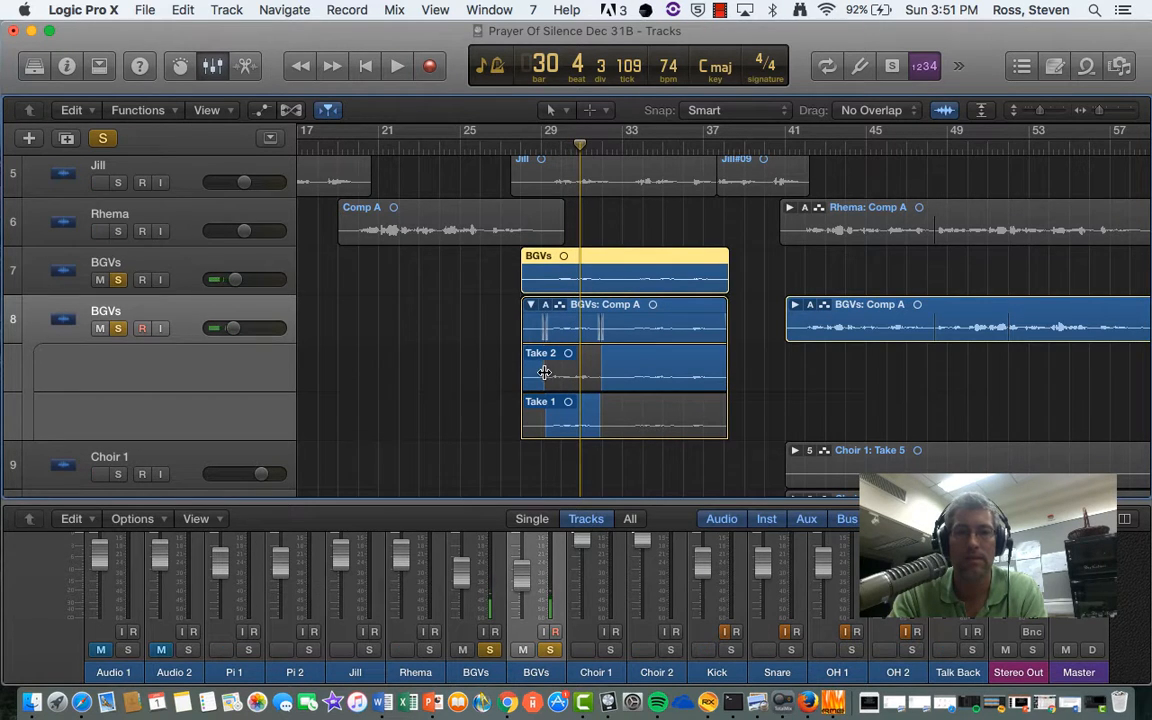
Step: Restore Take 2 over the Take 1 section in track 8's comp and replay it from just before bar 29
drag(523, 372, 616, 367)
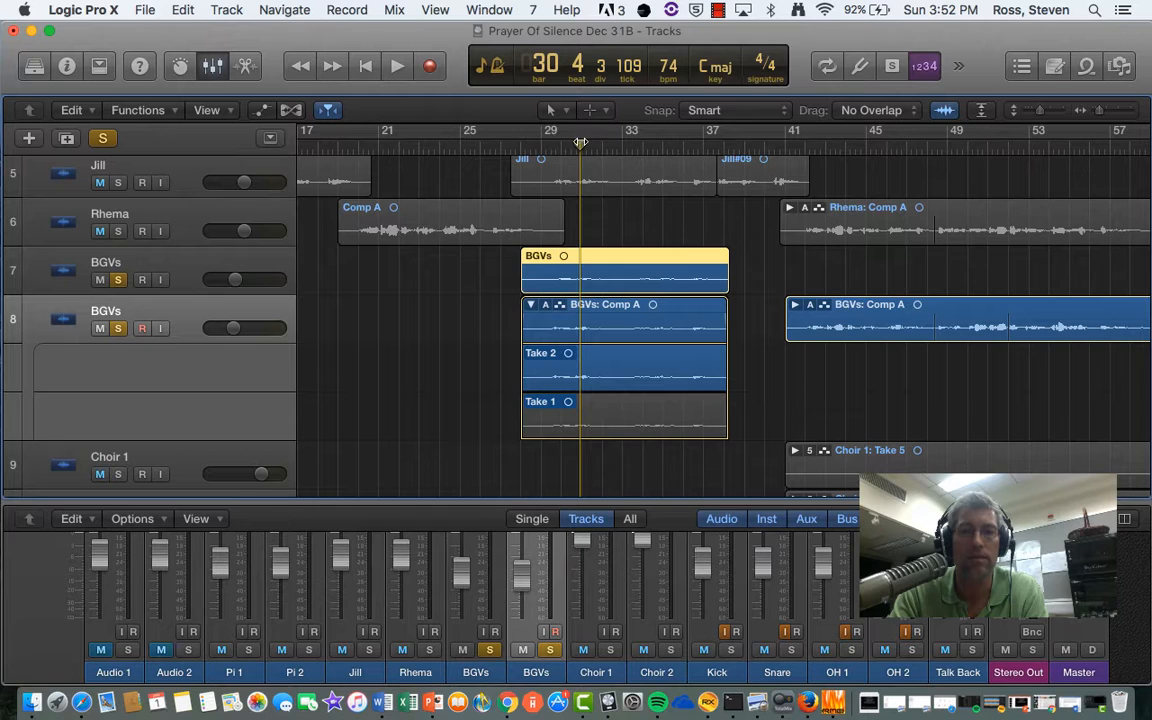
drag(581, 142, 536, 147)
key(space)
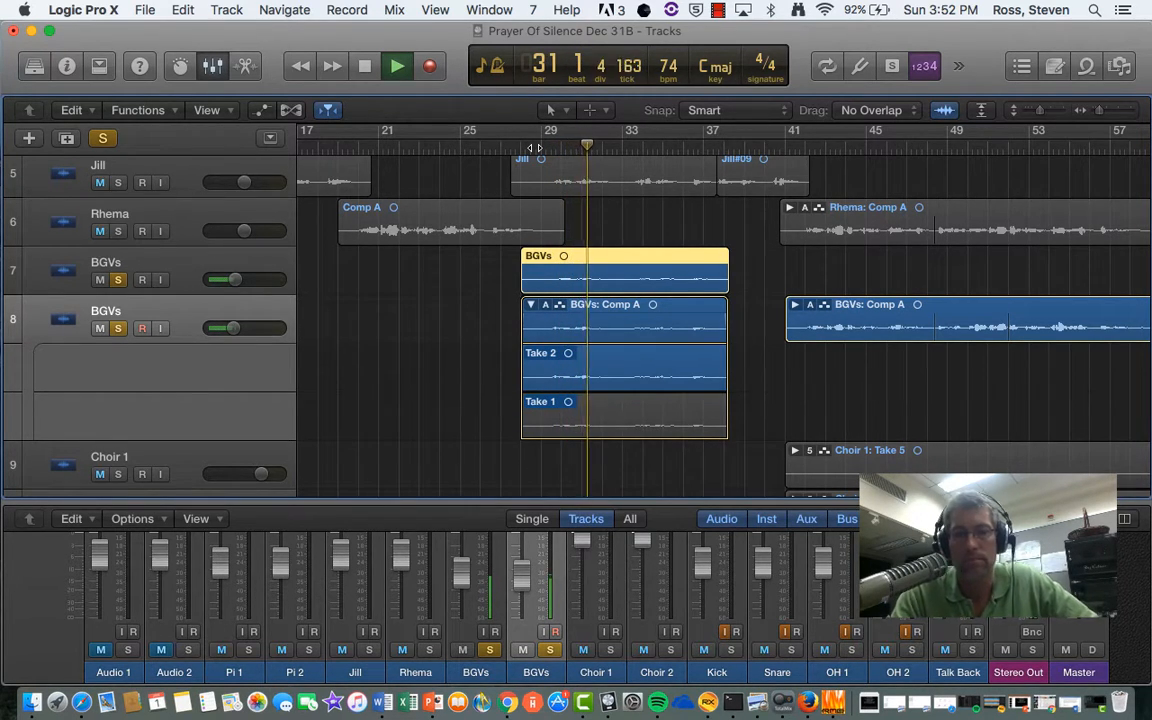
key(space)
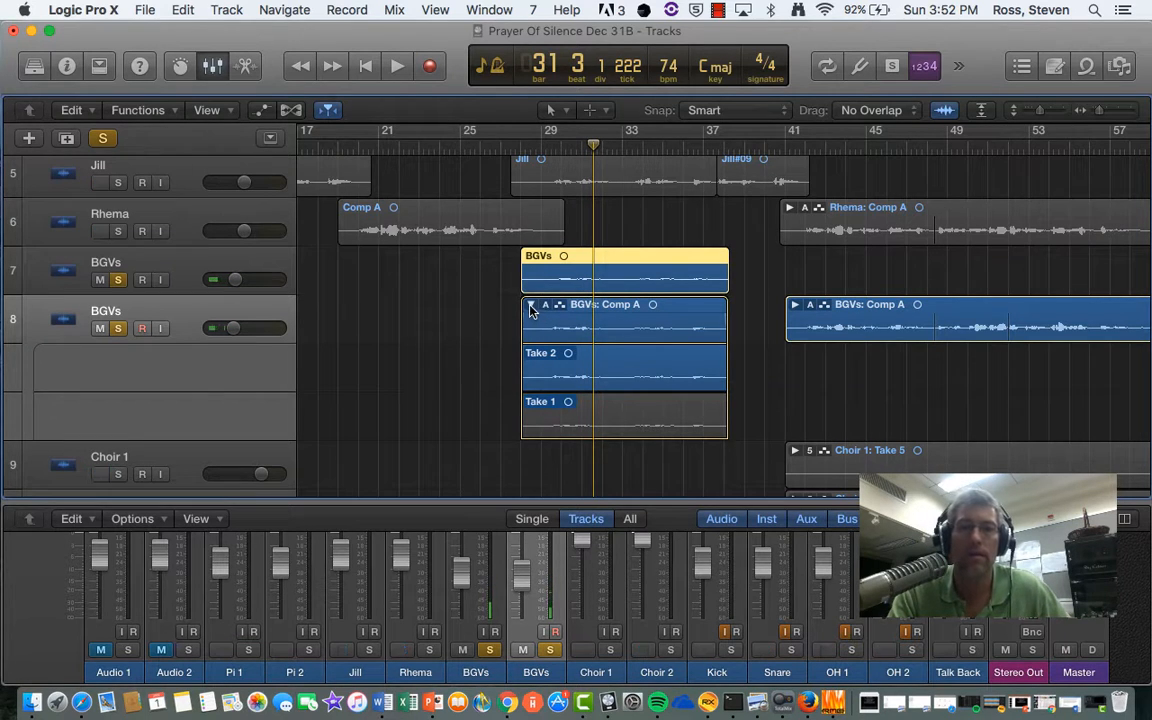
Step: Collapse the BGVs Comp A take folder on track 8
click(531, 305)
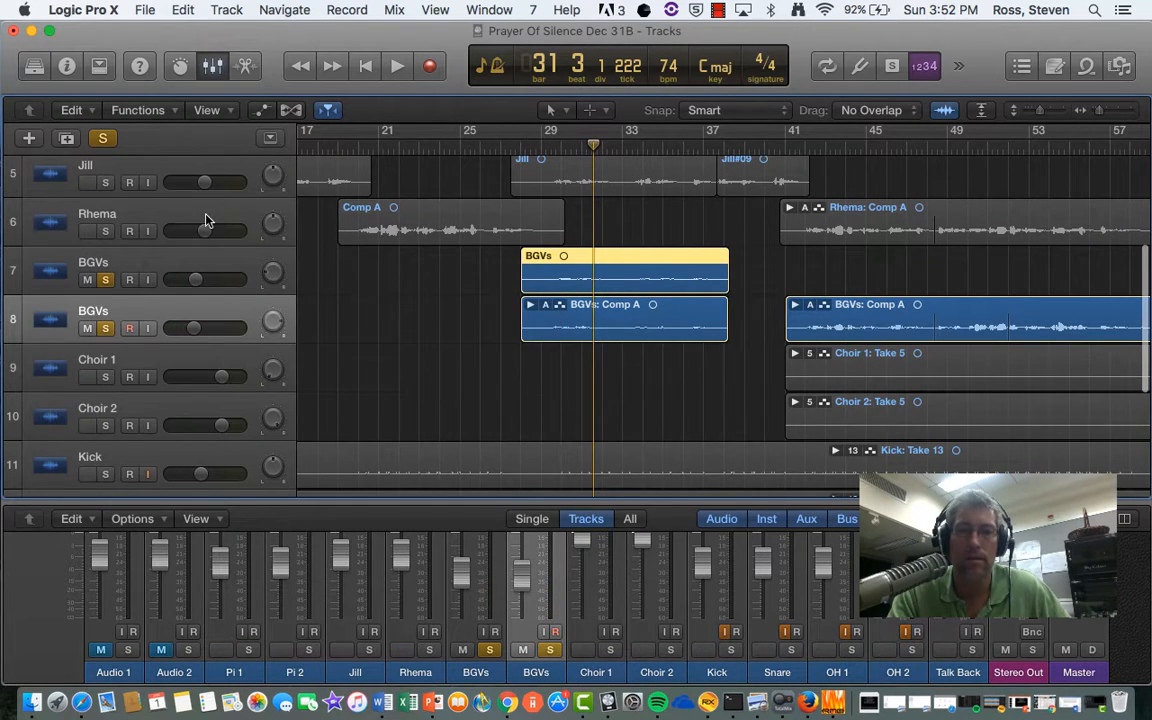
scroll(170, 270, up, 2)
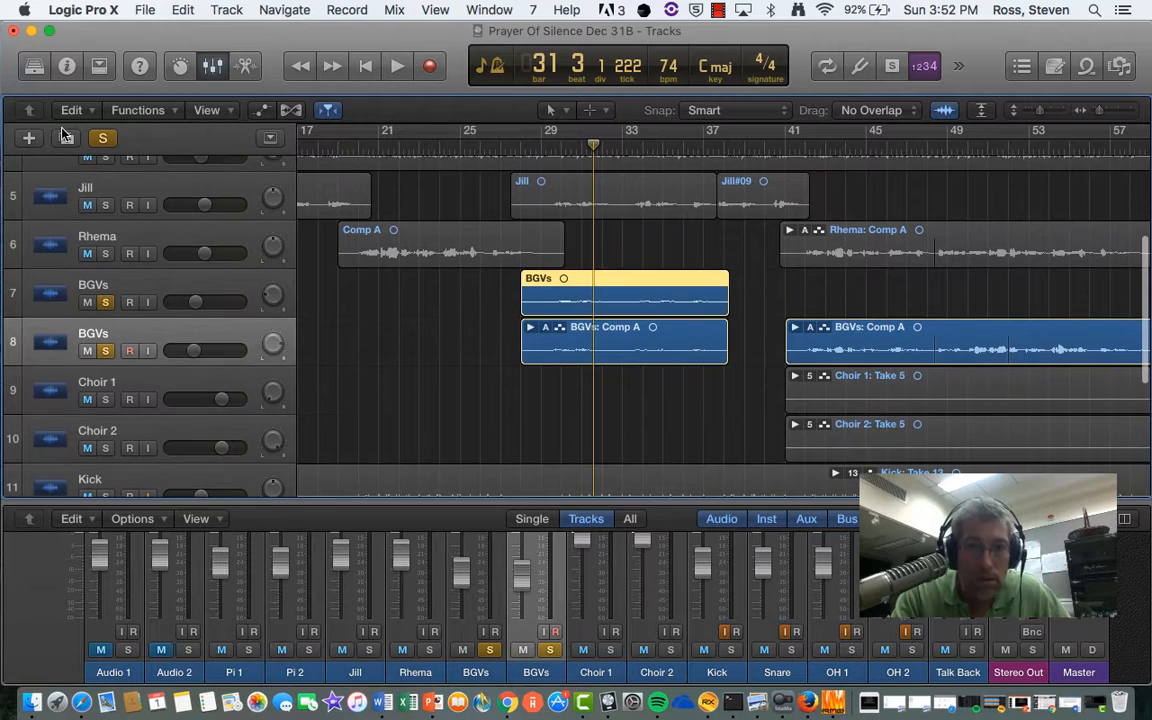
Step: Solo track 5 along with both BGVs tracks and audition the blend from about bar 29
click(105, 205)
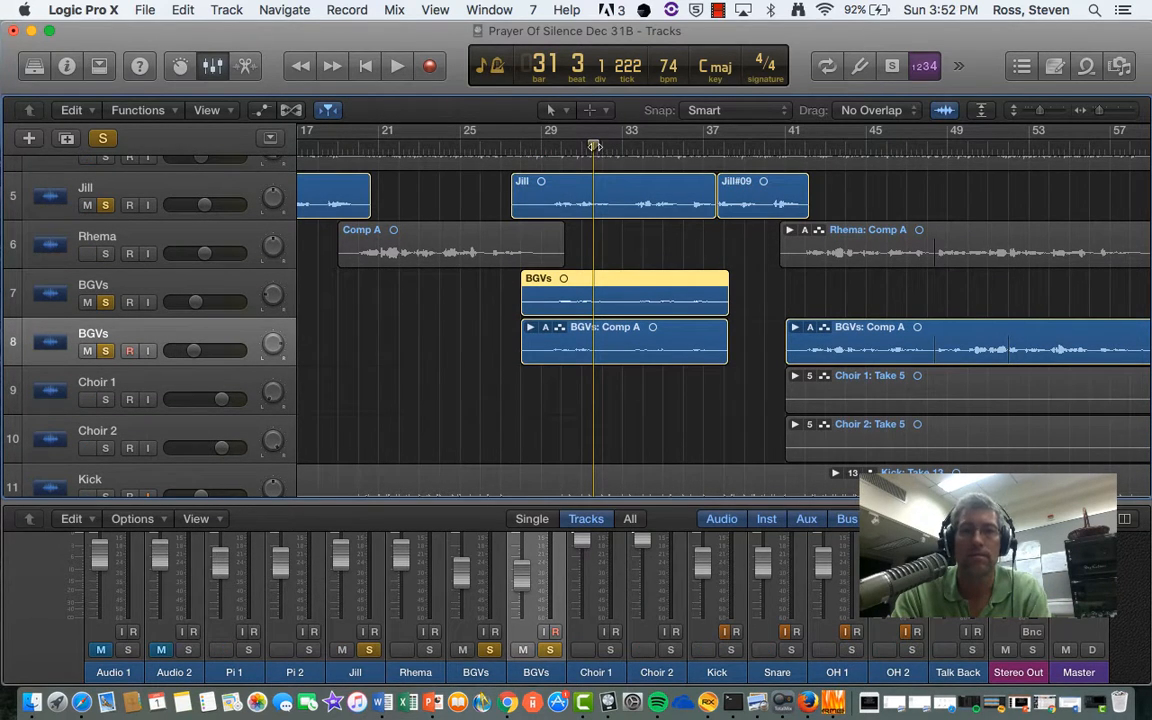
drag(594, 146, 547, 151)
key(space)
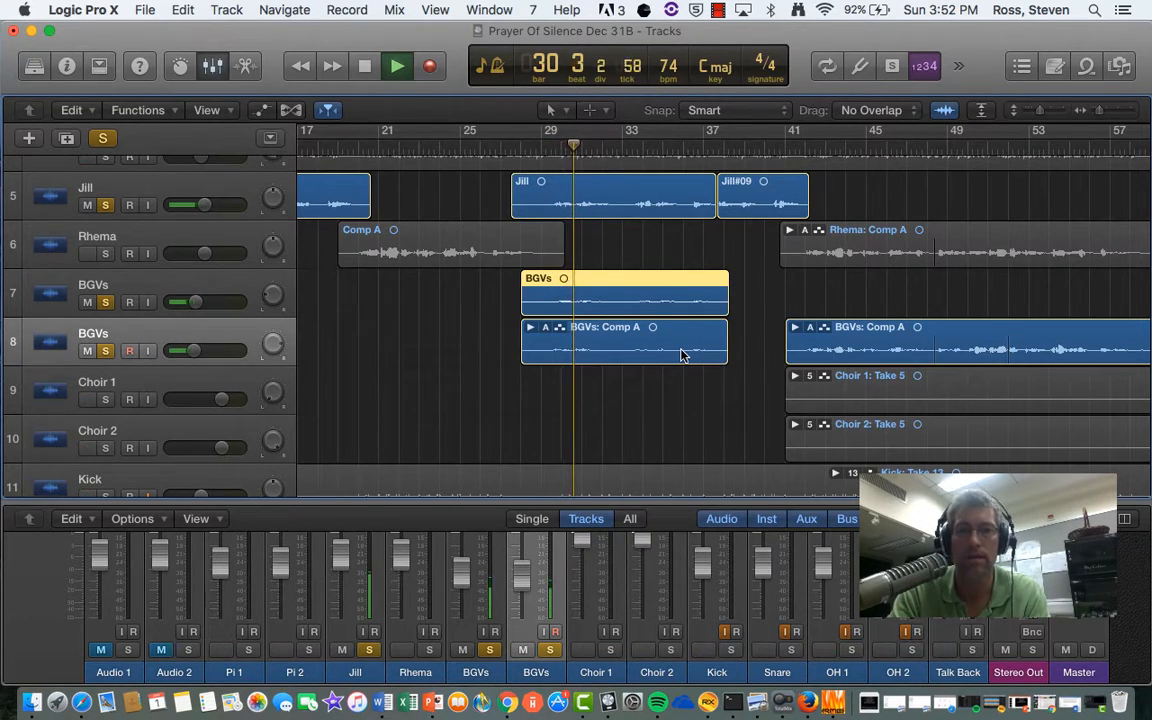
key(space)
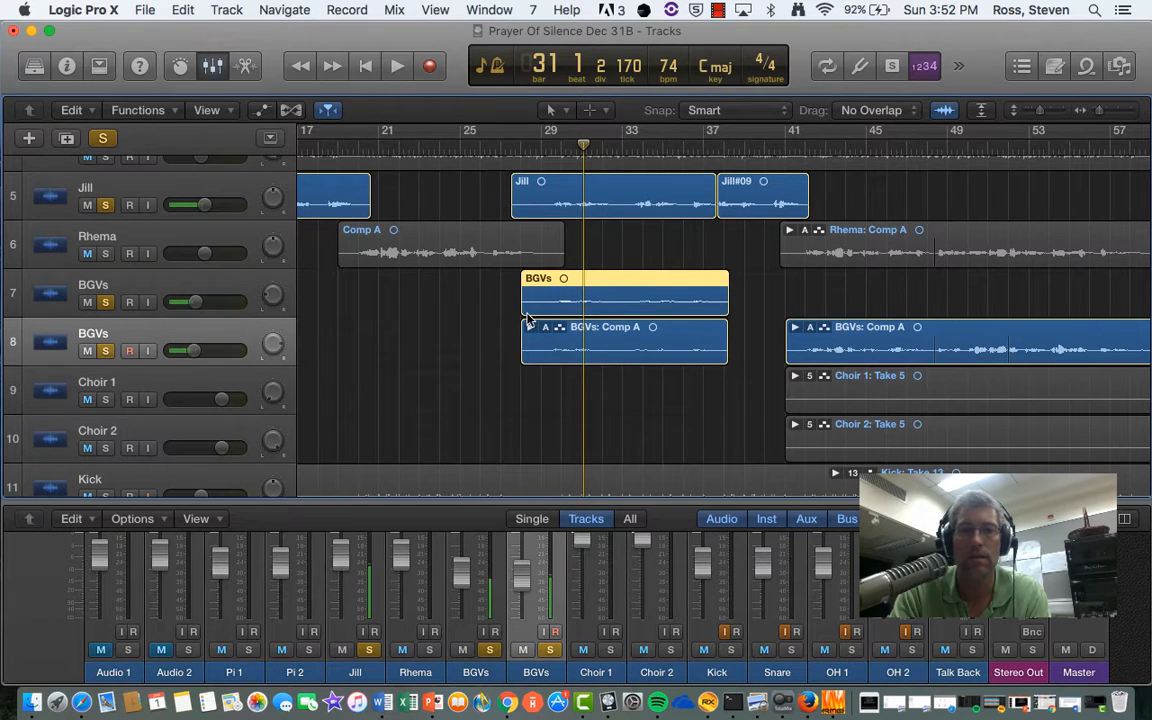
Step: Flatten and merge Comp A of the BGVs take folder on track 8 around bars 28 to 38
click(545, 330)
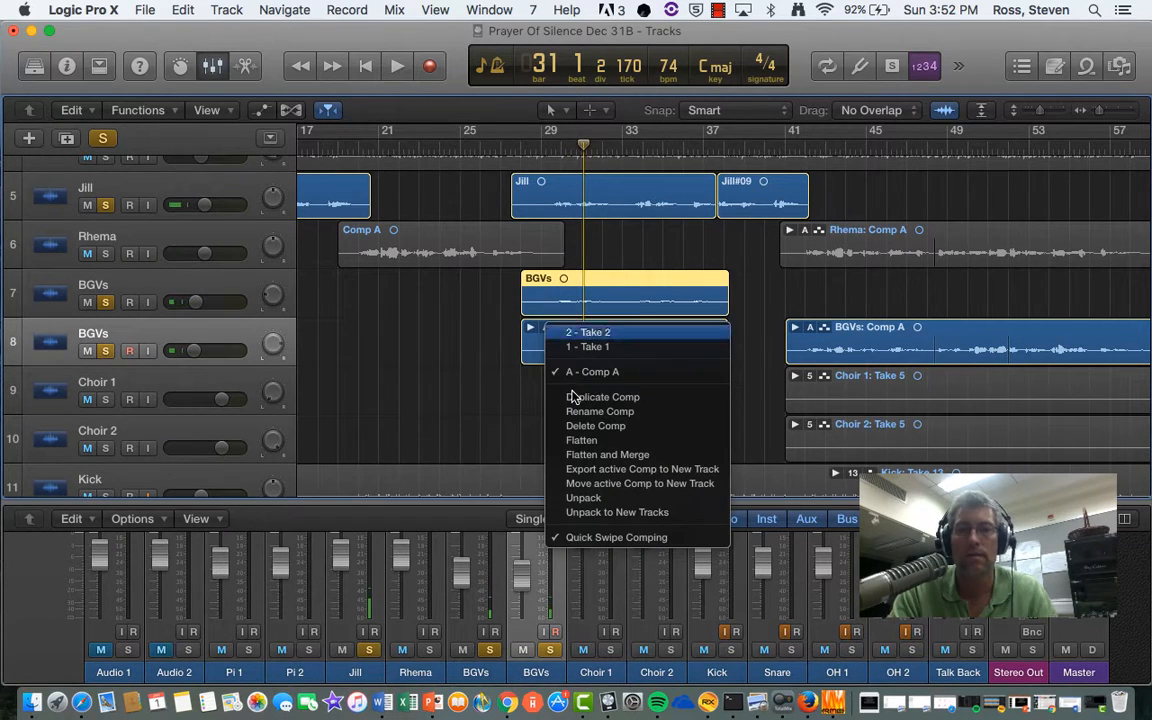
click(586, 455)
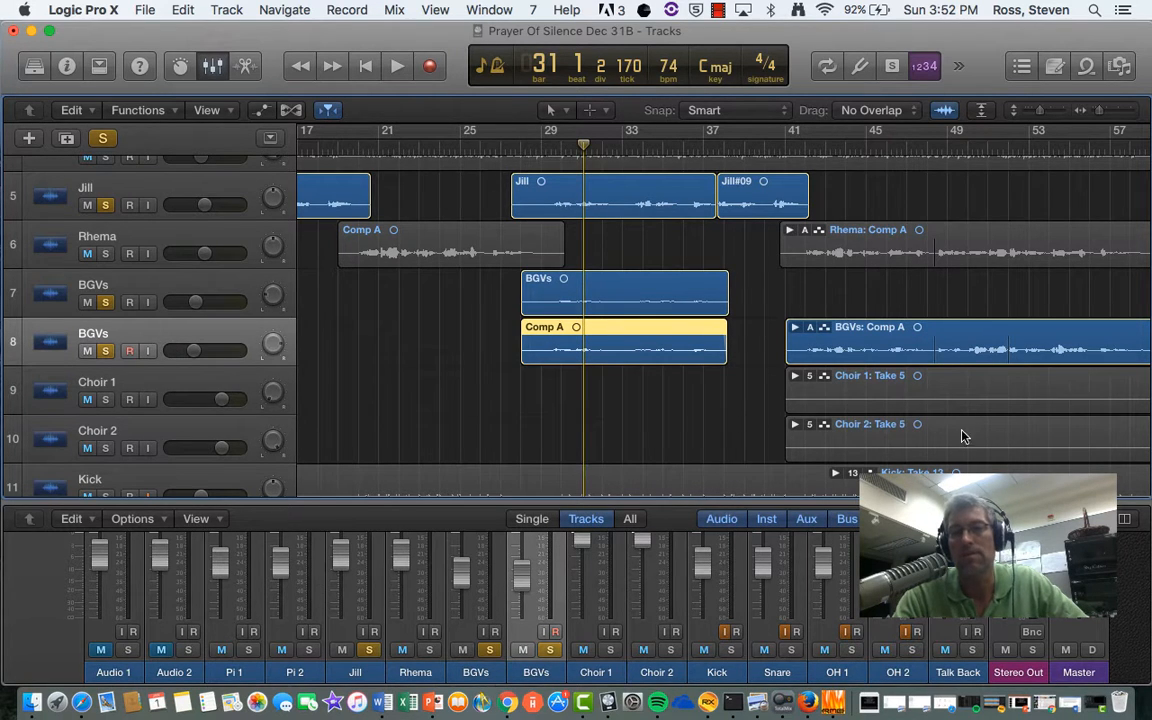
scroll(781, 318, down, 1)
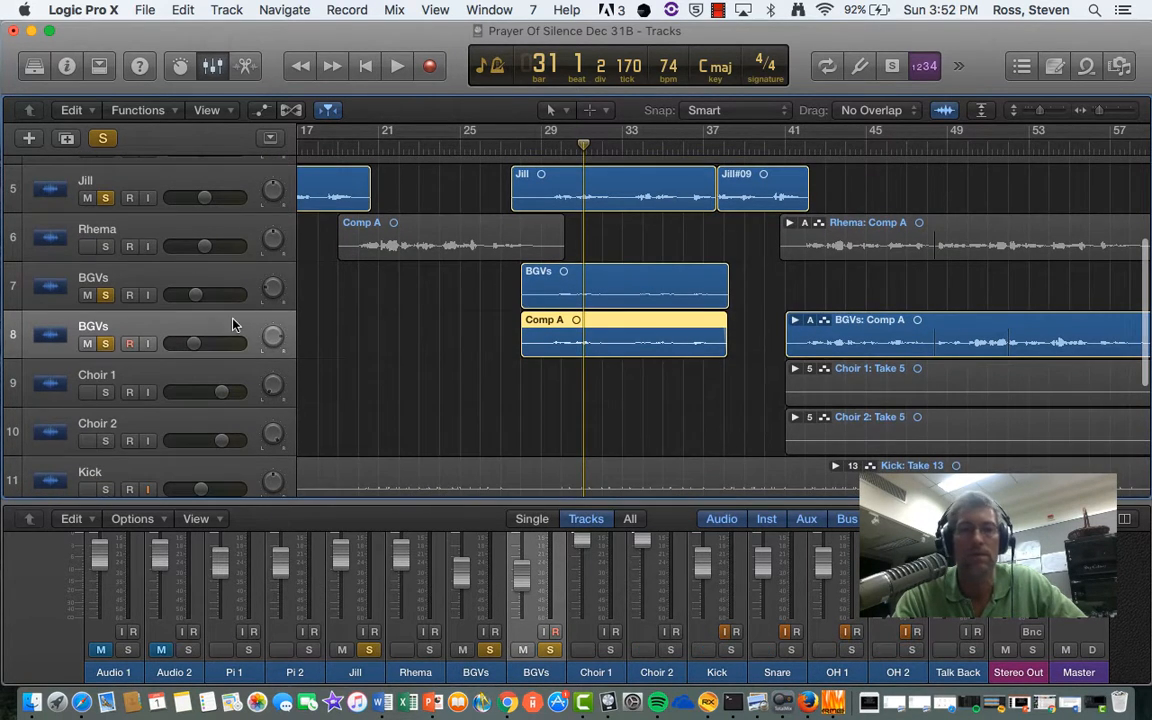
Step: Turn off solo on both BGVs tracks and on track 5
click(105, 342)
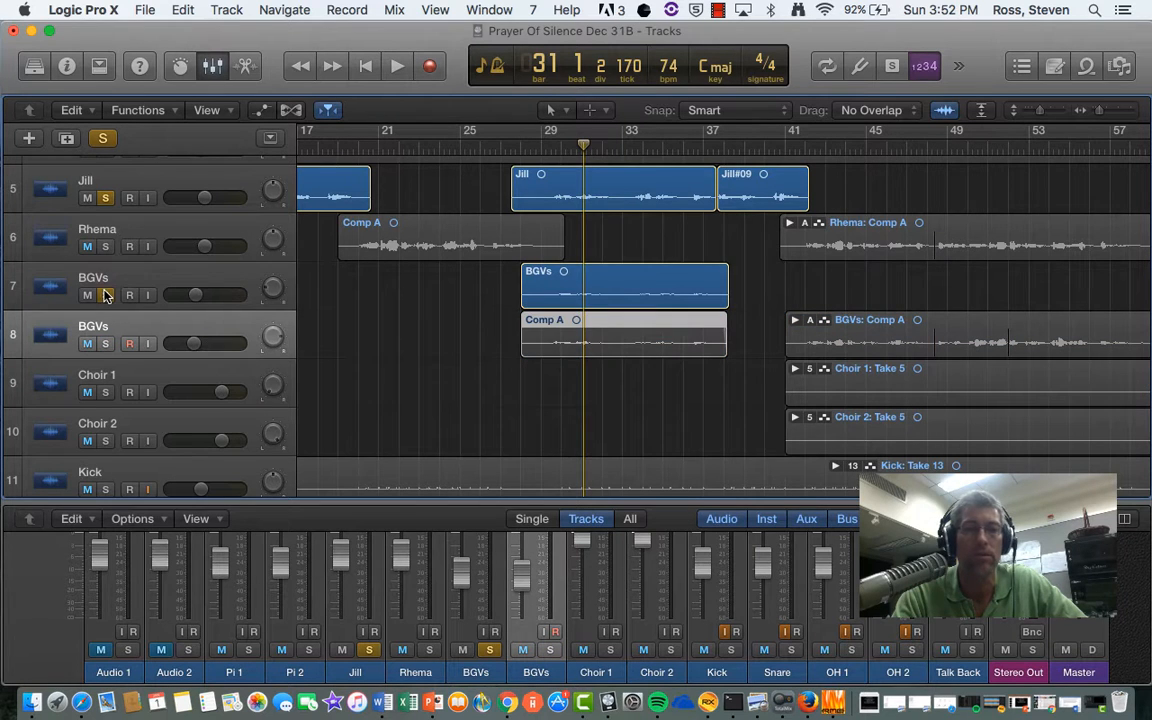
click(105, 295)
click(105, 199)
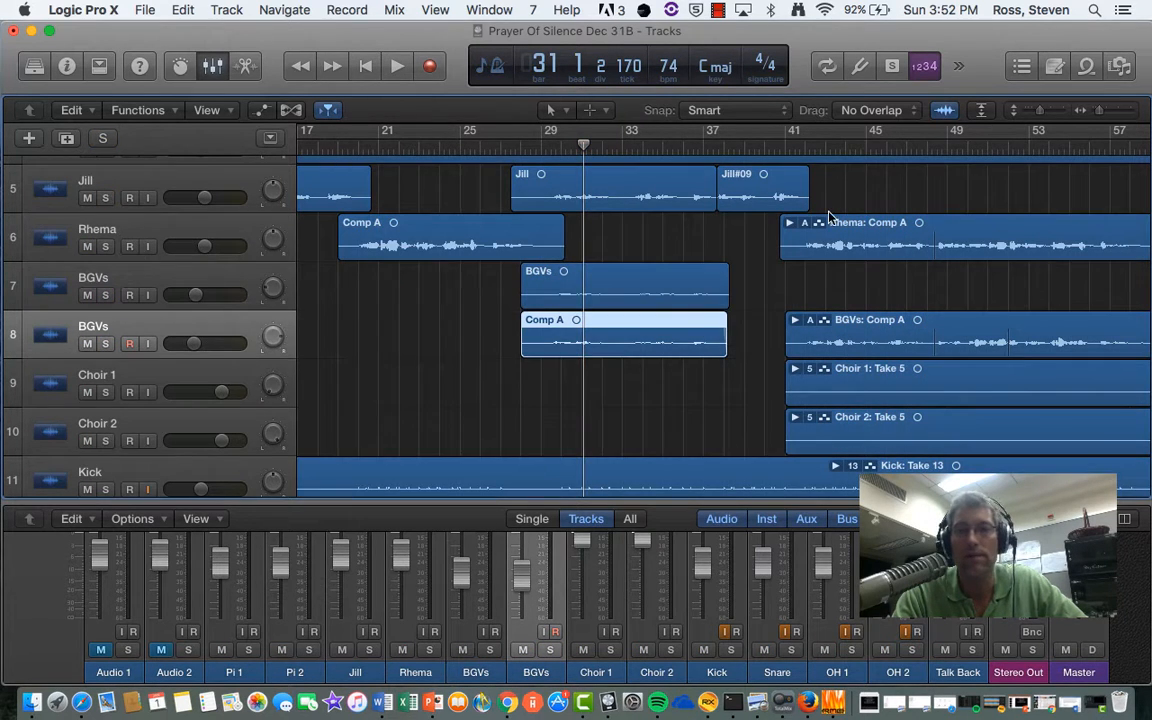
Step: Flatten and merge the Comp A take folders starting around bar 41 on tracks 6 and 8
scroll(754, 285, right, 5)
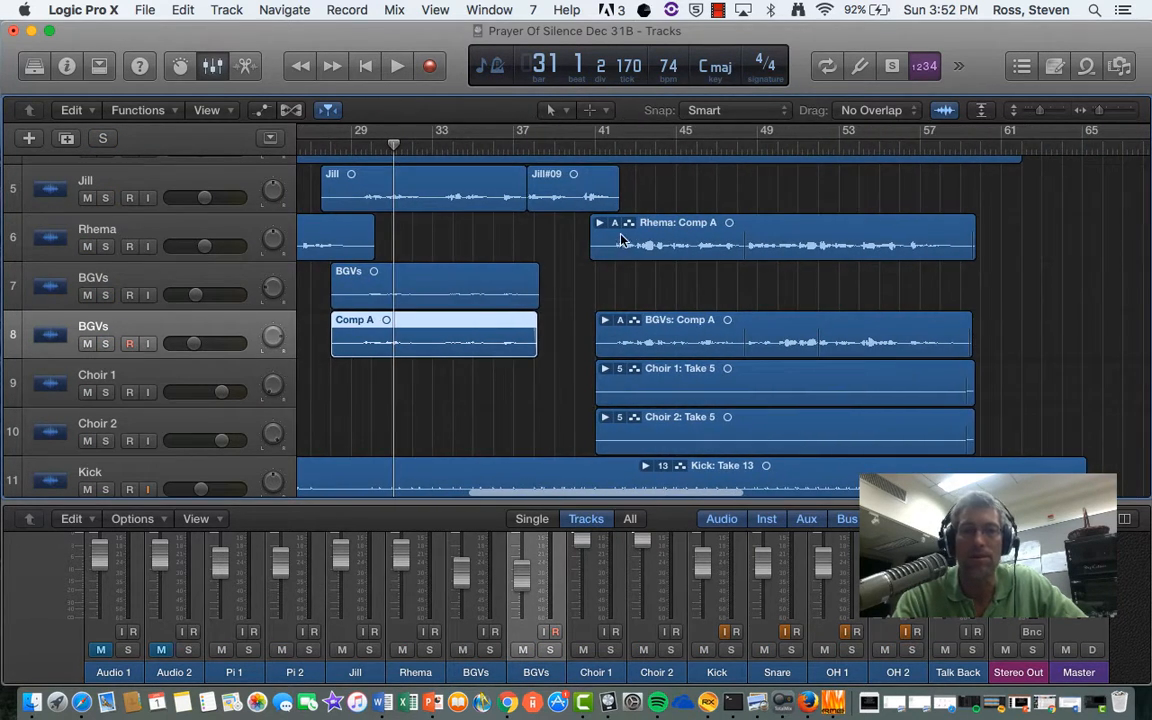
click(614, 224)
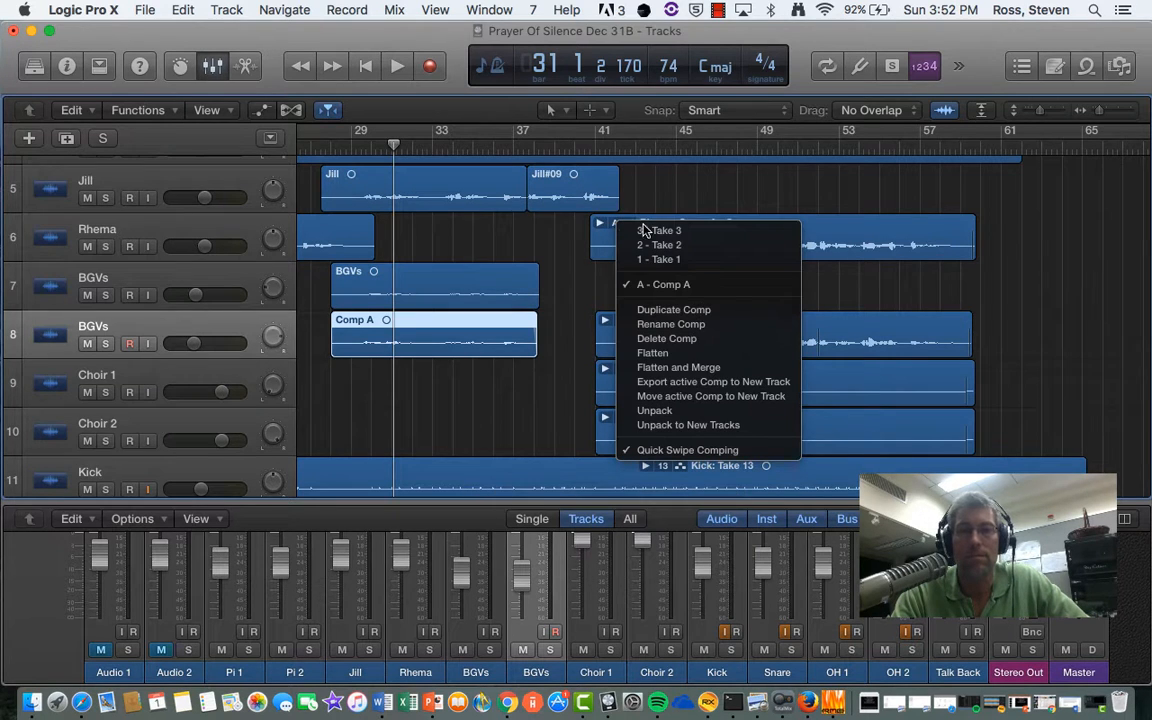
click(667, 369)
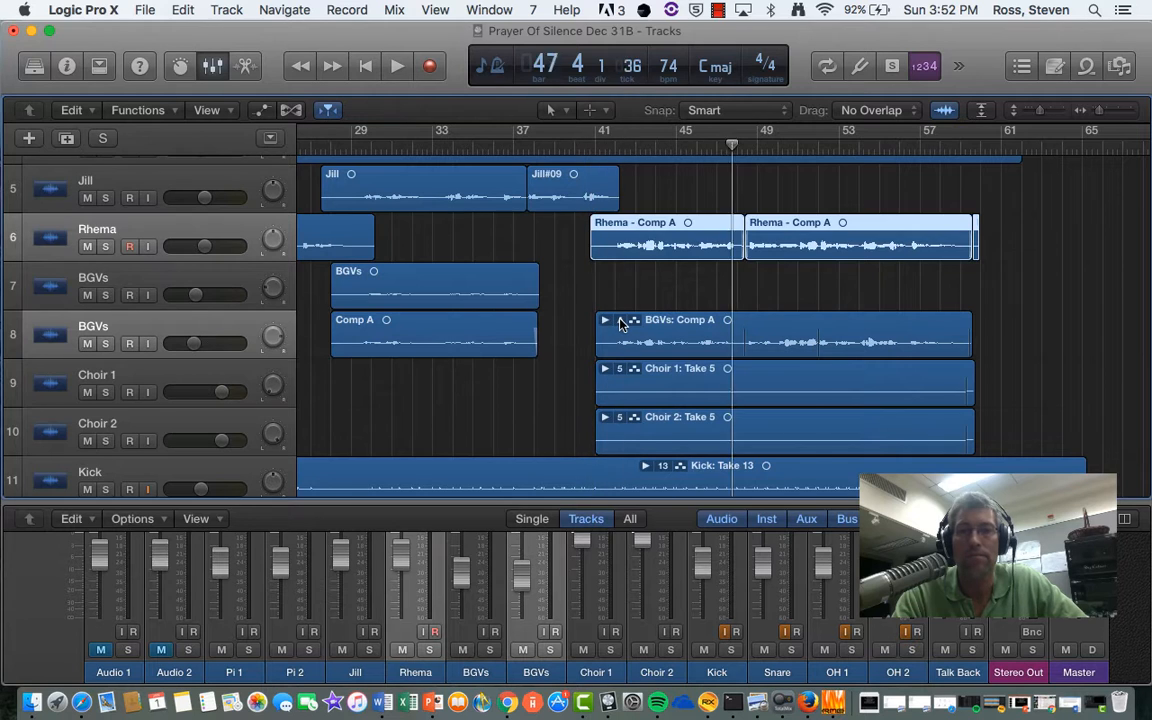
click(620, 321)
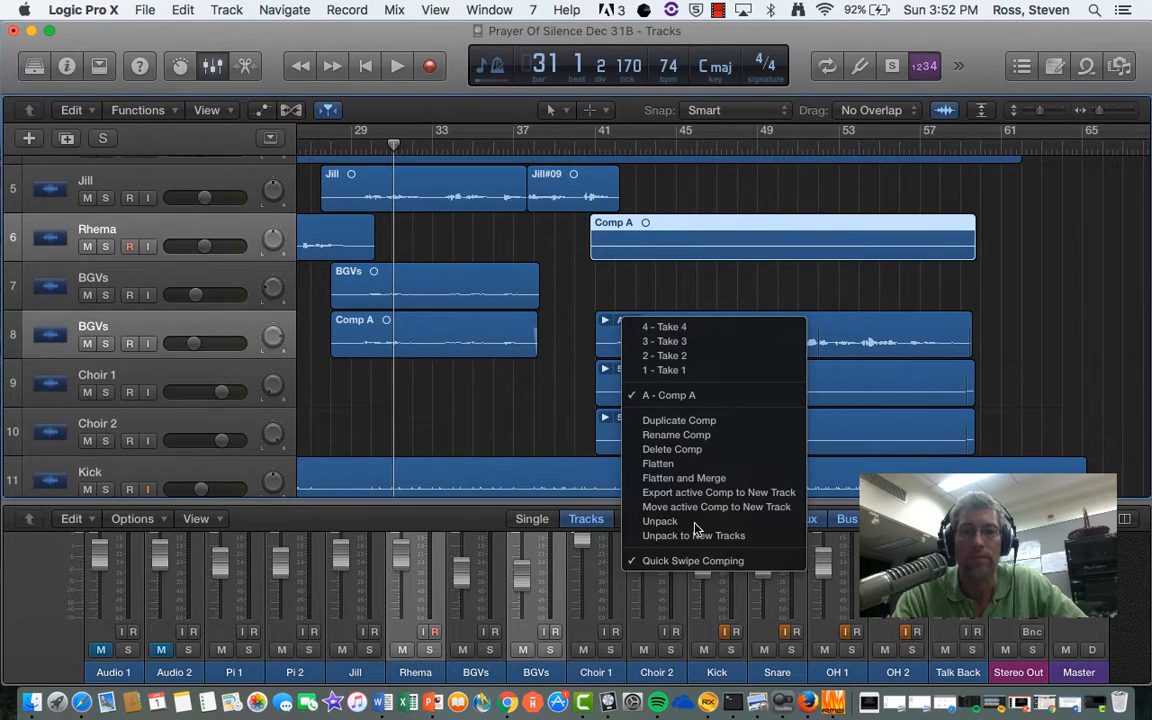
click(670, 478)
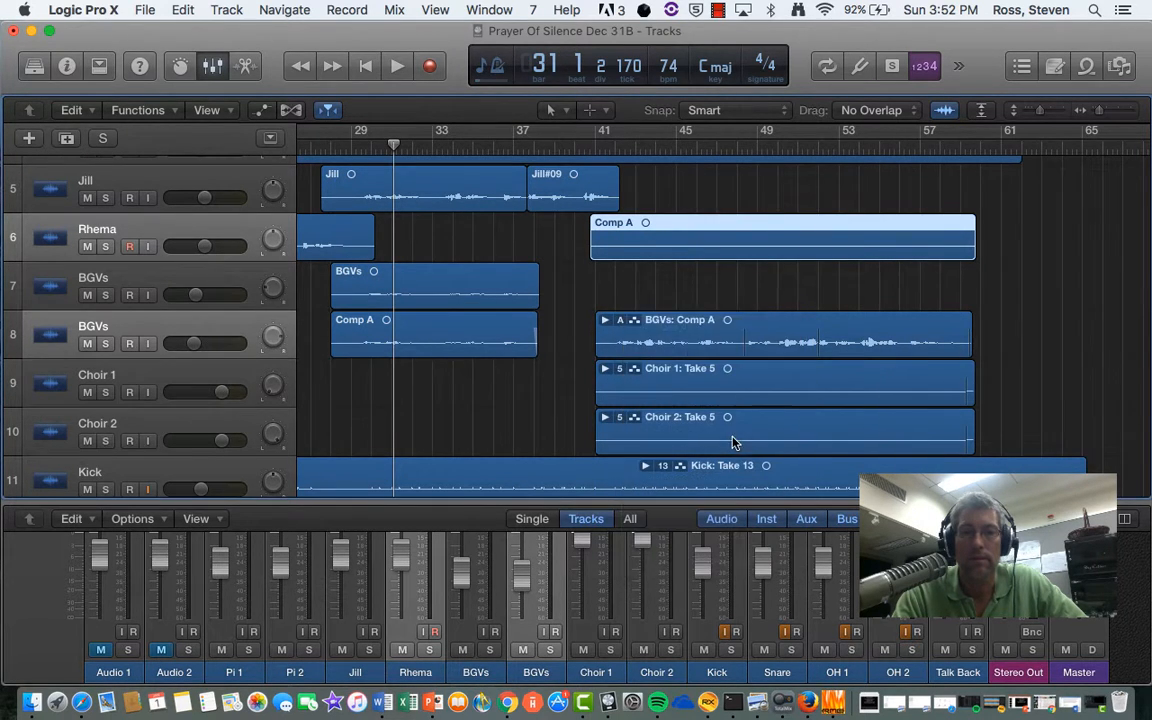
Step: Flatten and merge Take 5 of the Choir 1 and Choir 2 take folders
click(620, 370)
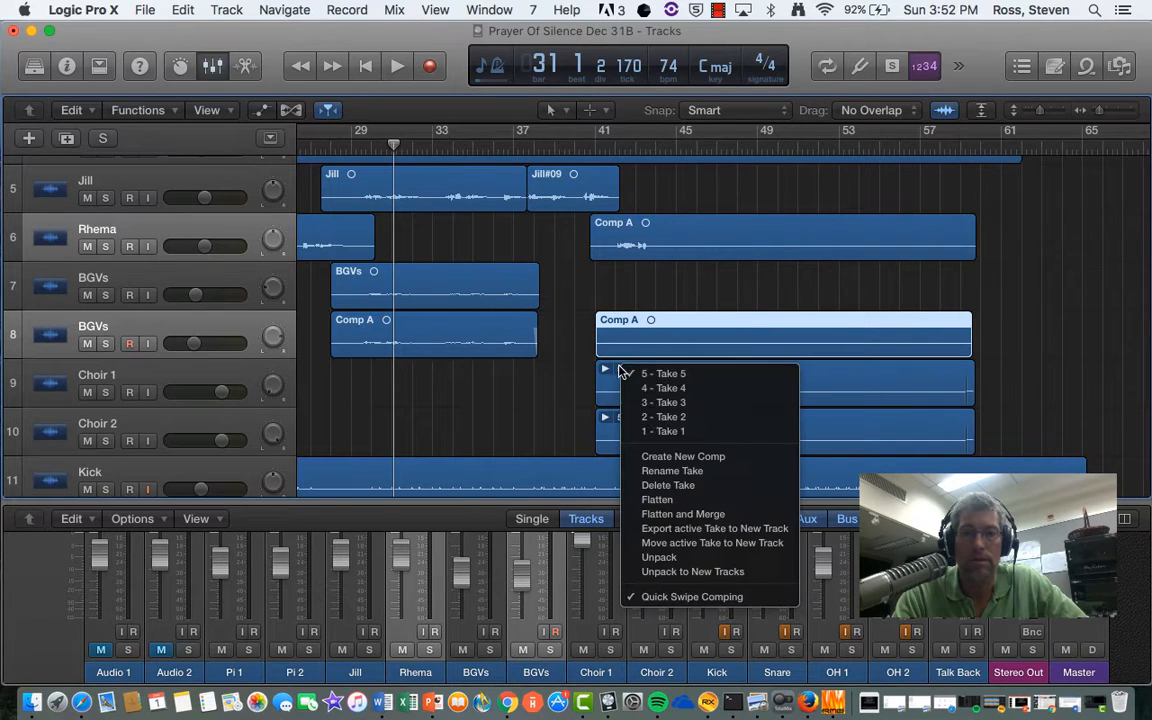
click(660, 513)
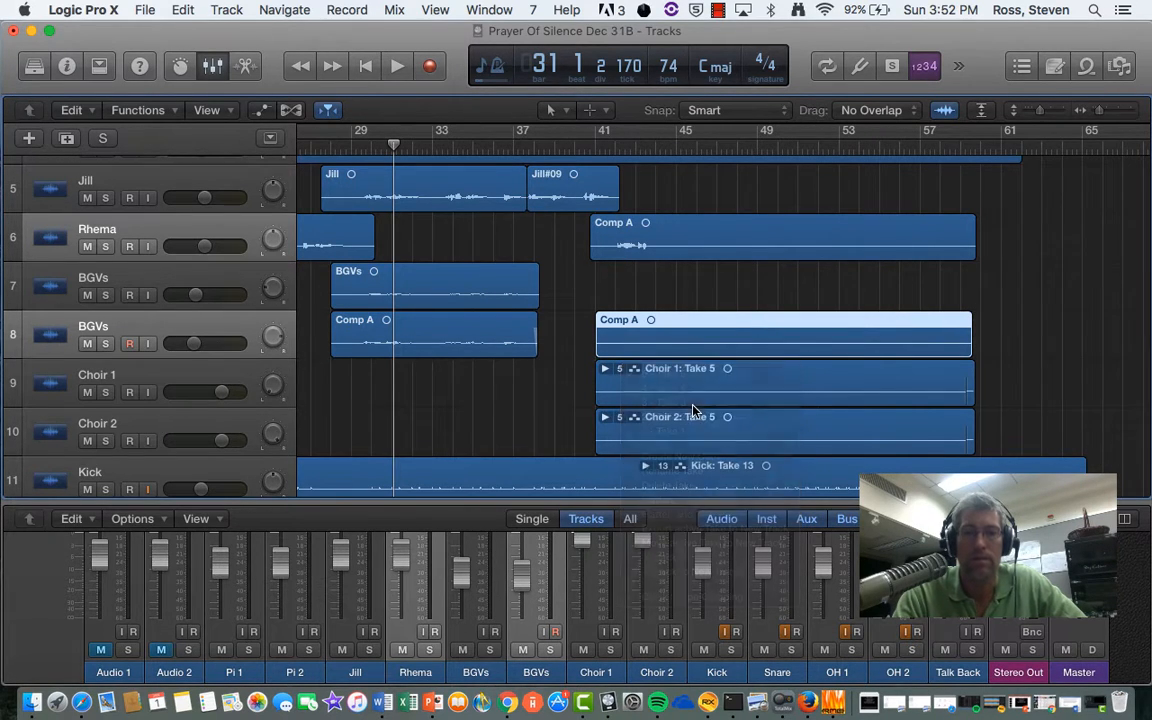
click(620, 420)
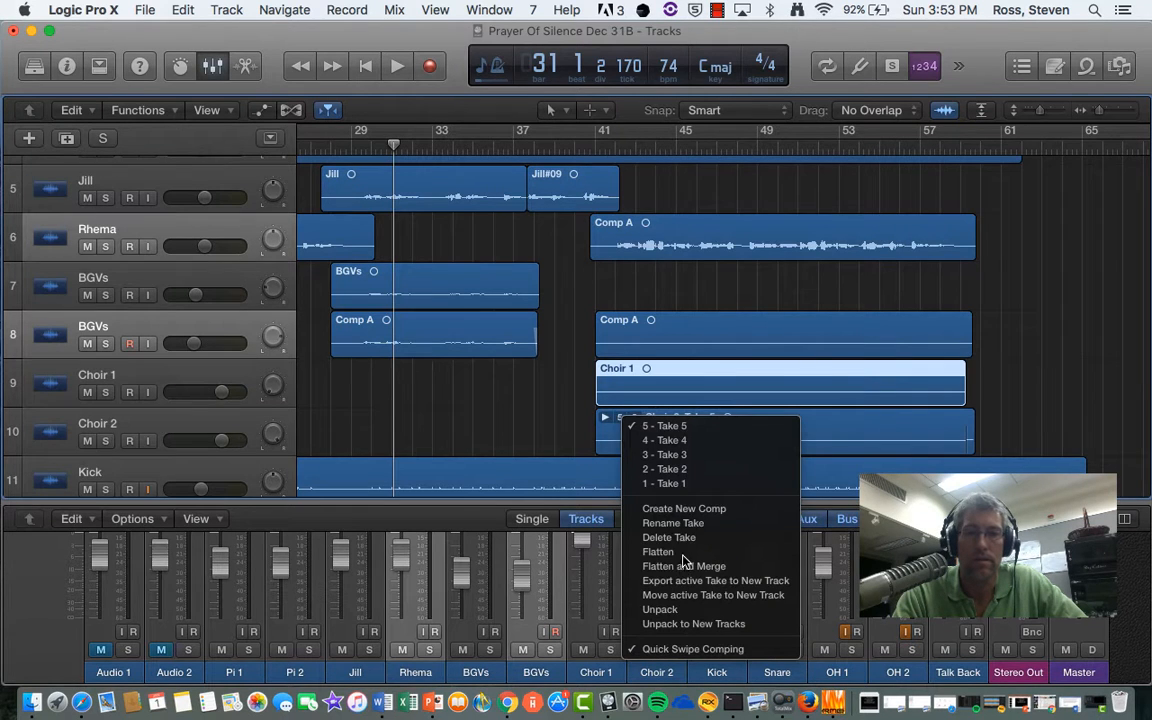
click(682, 567)
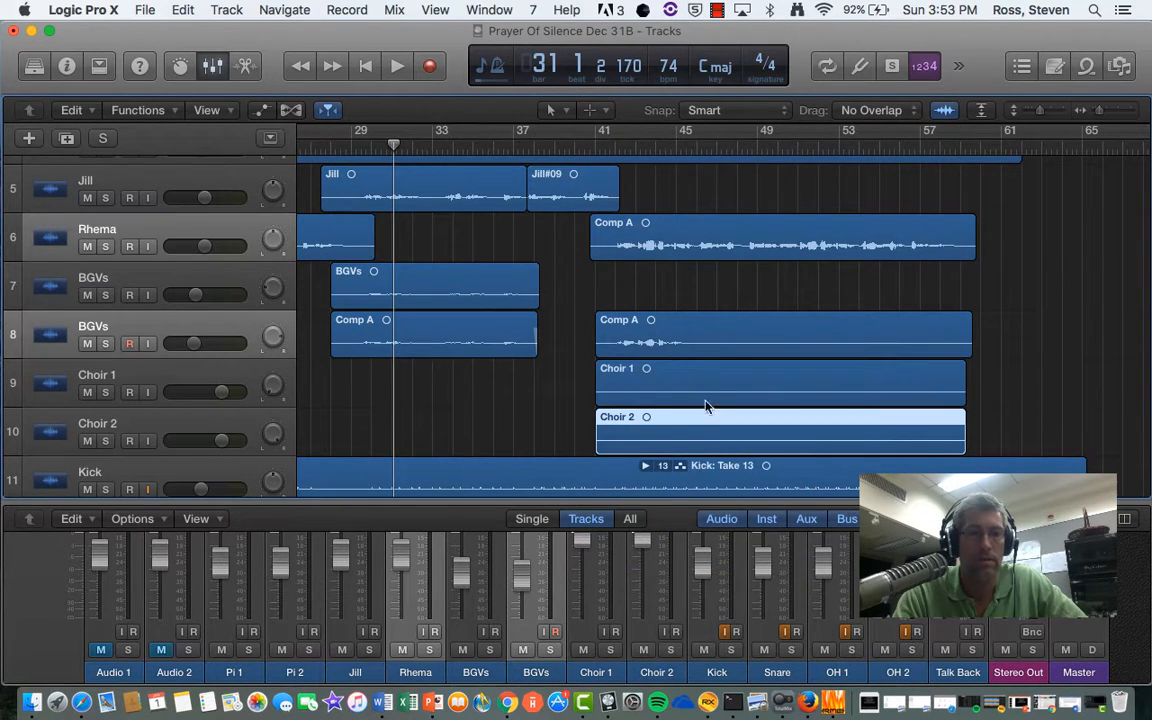
Step: Review the drum tracks against the full mix by playing from bar 19 and again from bar 29
scroll(726, 364, down, 5)
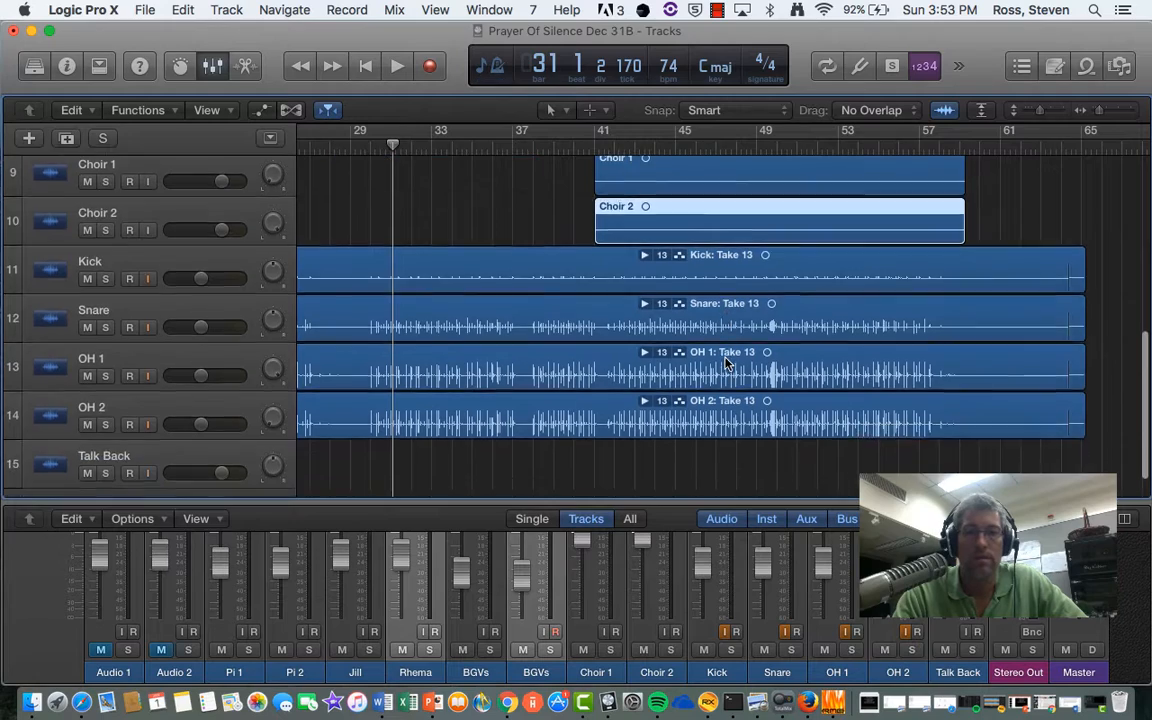
scroll(726, 364, up, 10)
scroll(726, 364, down, 1)
scroll(726, 364, left, 10)
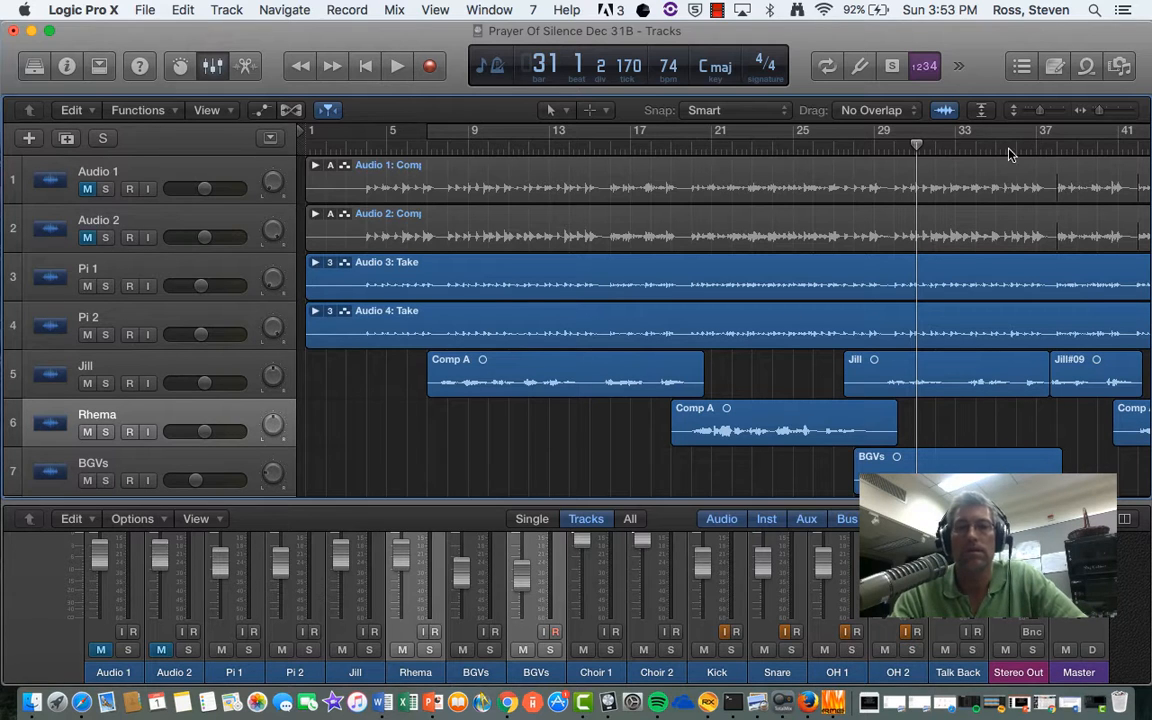
drag(913, 143, 833, 193)
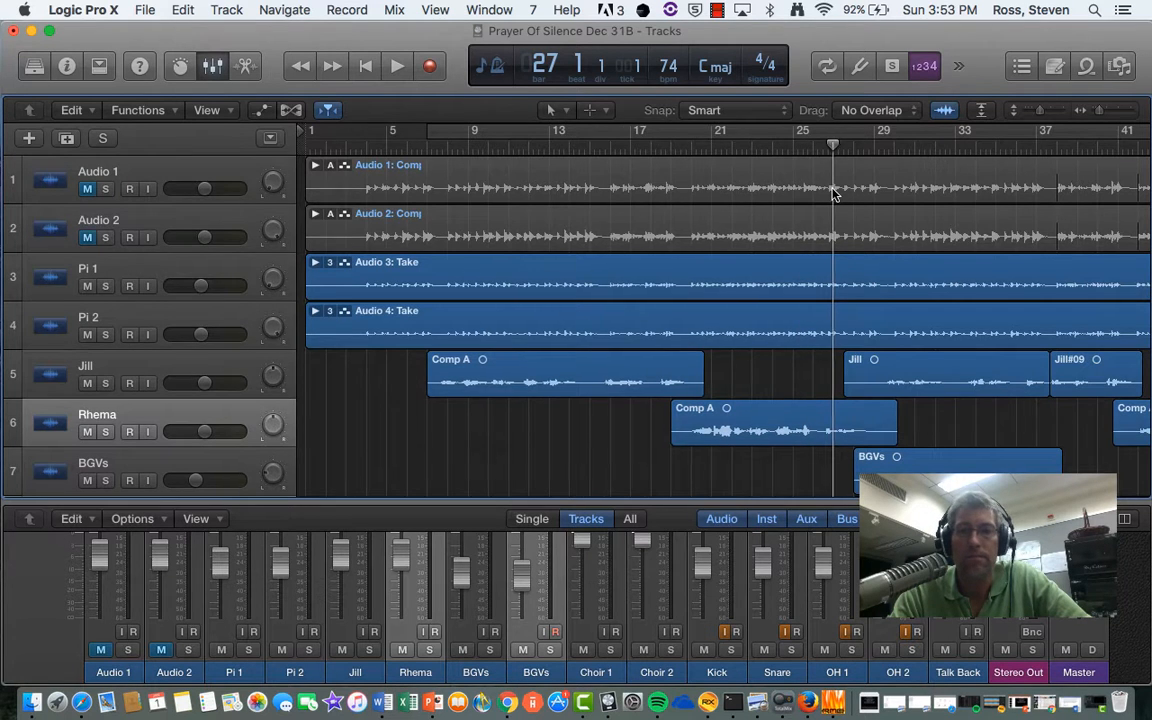
scroll(830, 193, down, 8)
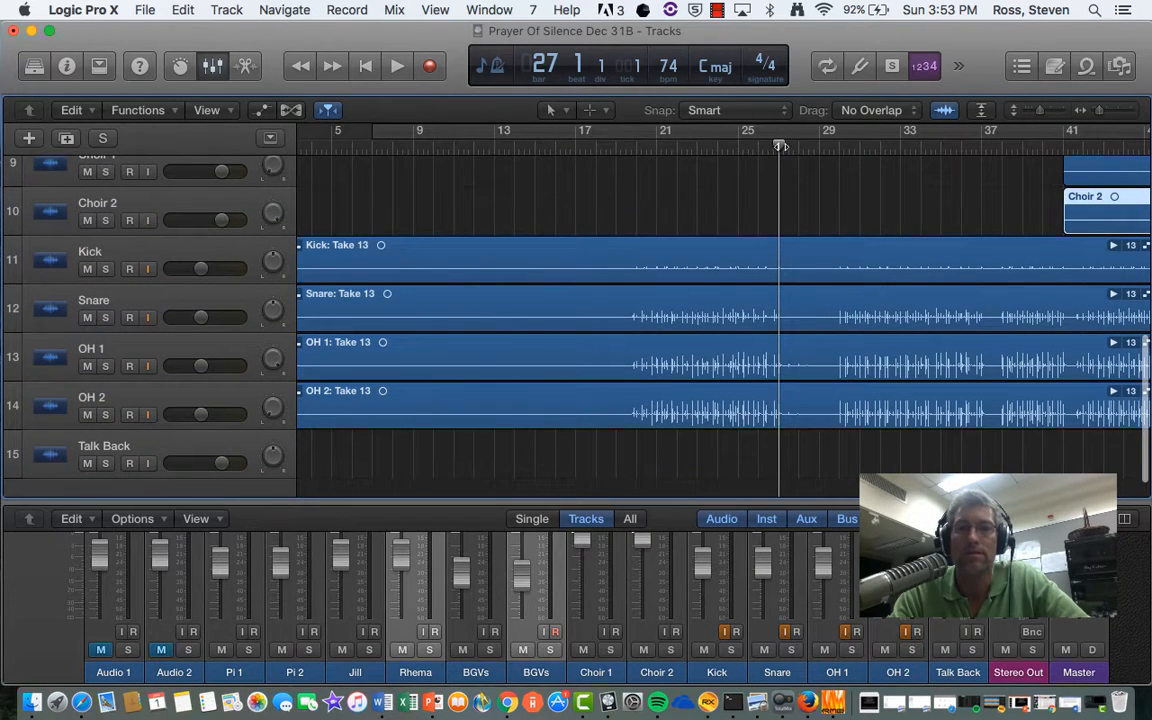
drag(781, 146, 613, 151)
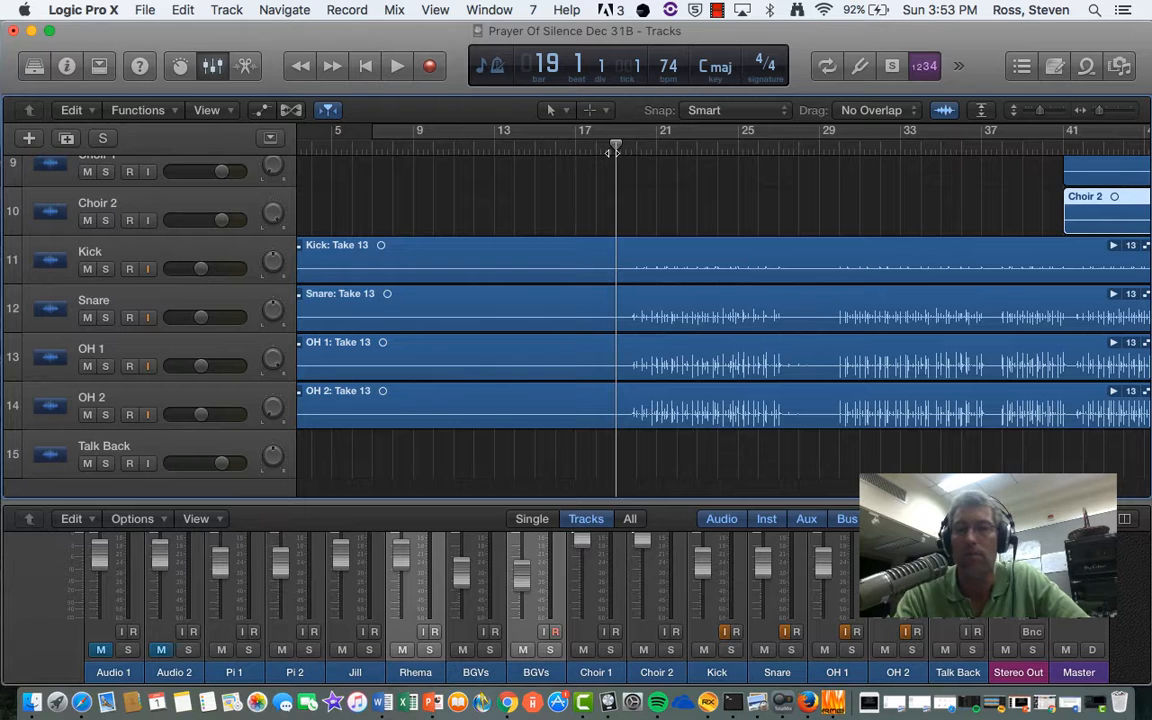
key(space)
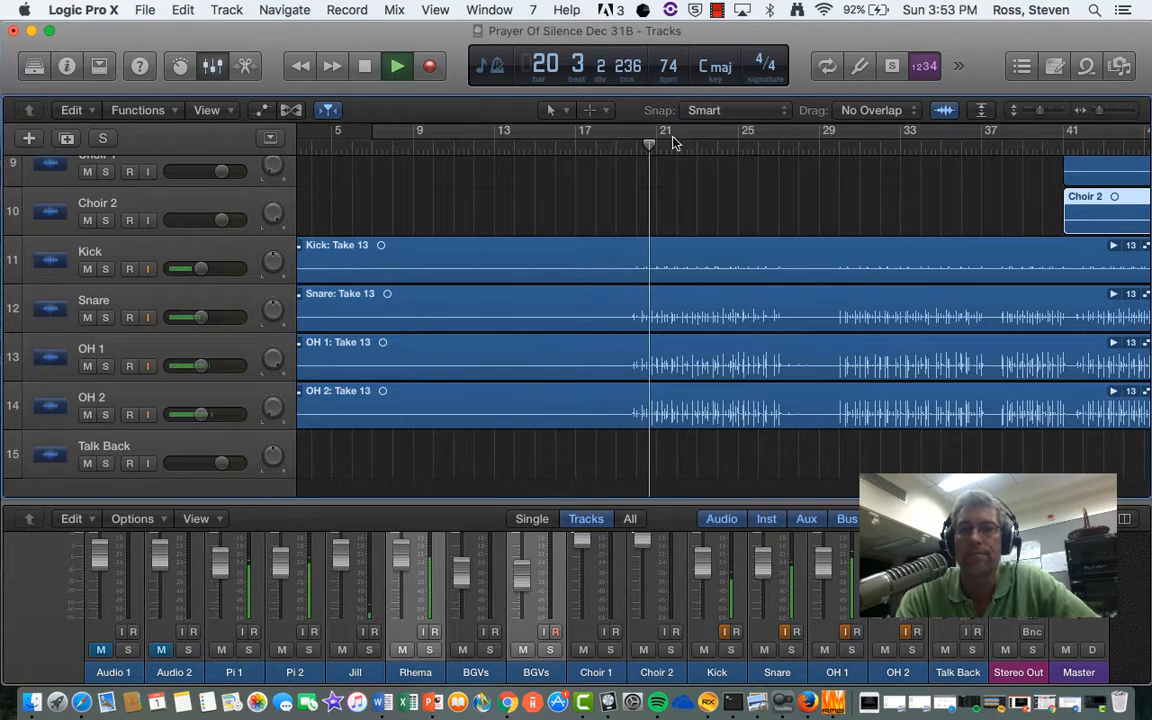
drag(655, 147, 829, 149)
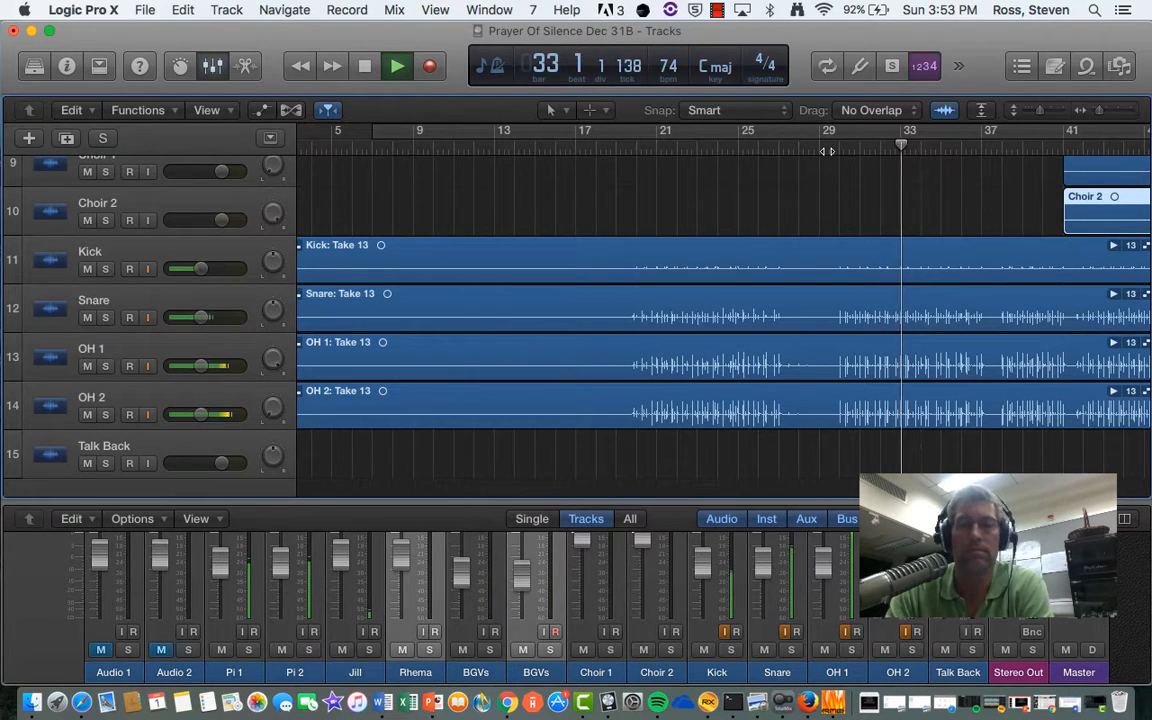
key(space)
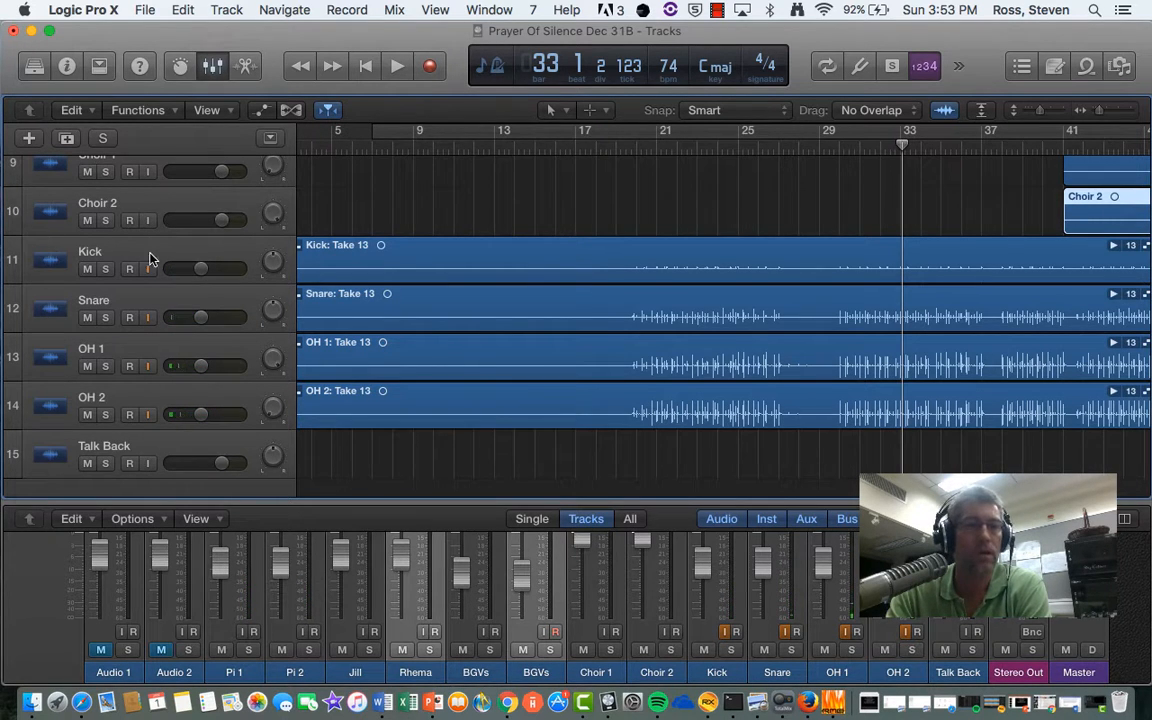
Step: Select the Take 3 folders on Pi 1 and Pi 2 one after the other
scroll(494, 282, left, 2)
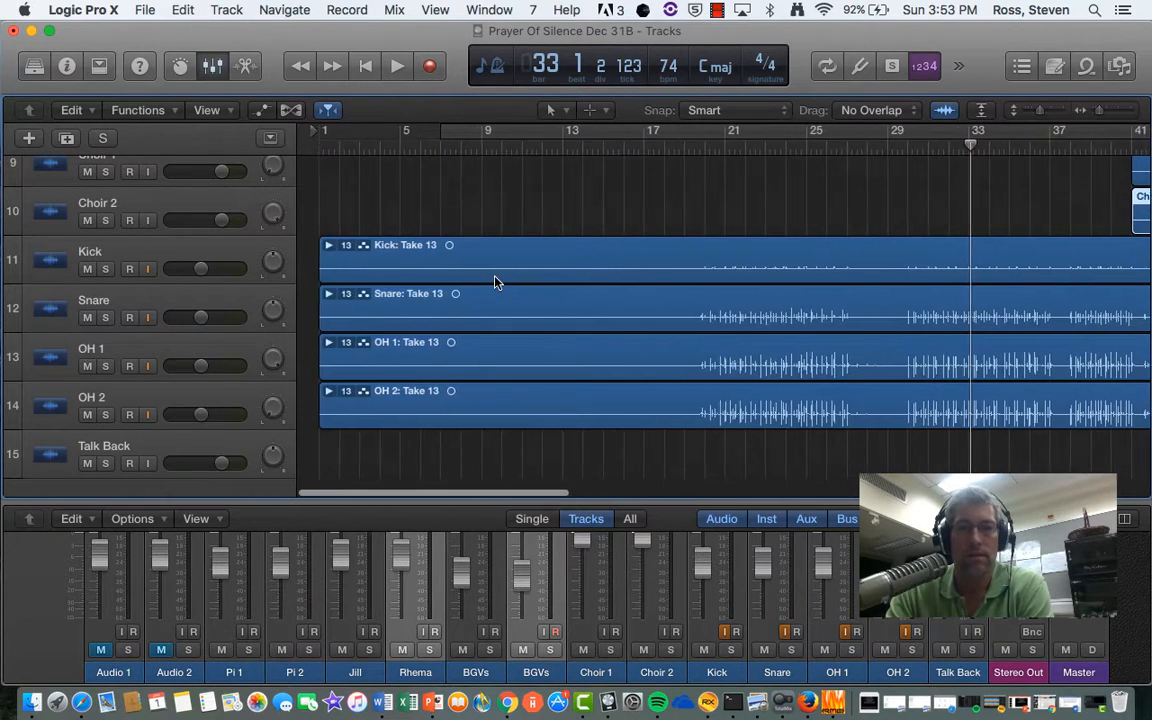
scroll(494, 282, up, 10)
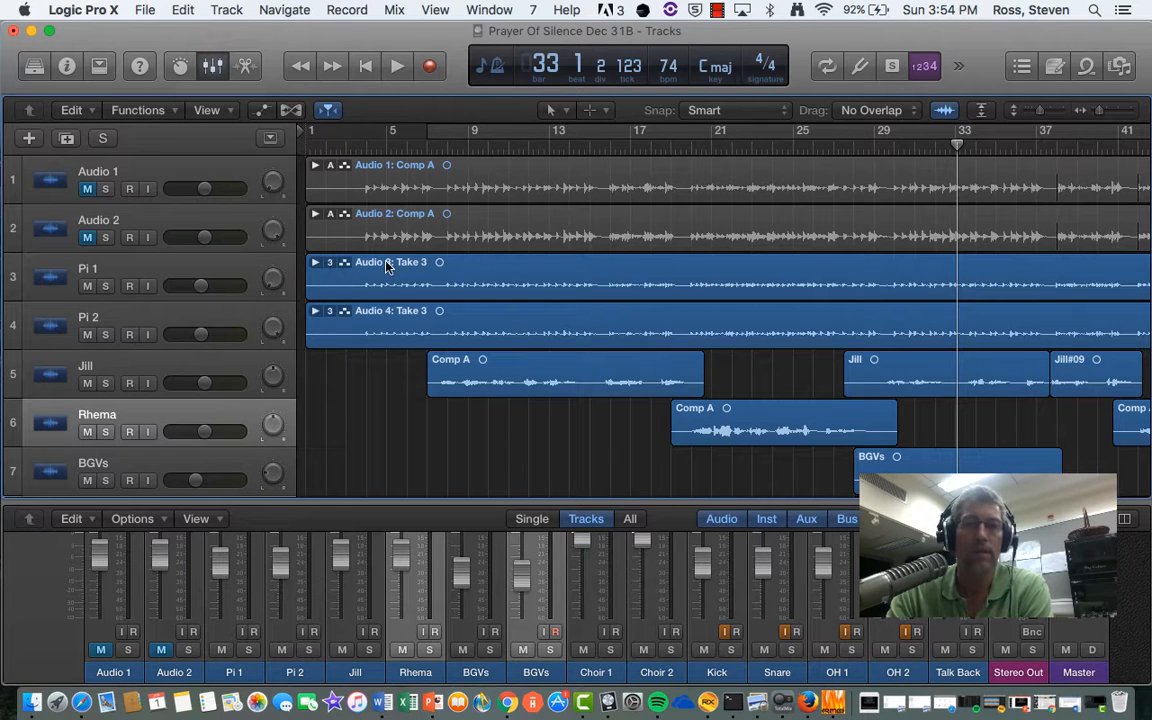
click(478, 266)
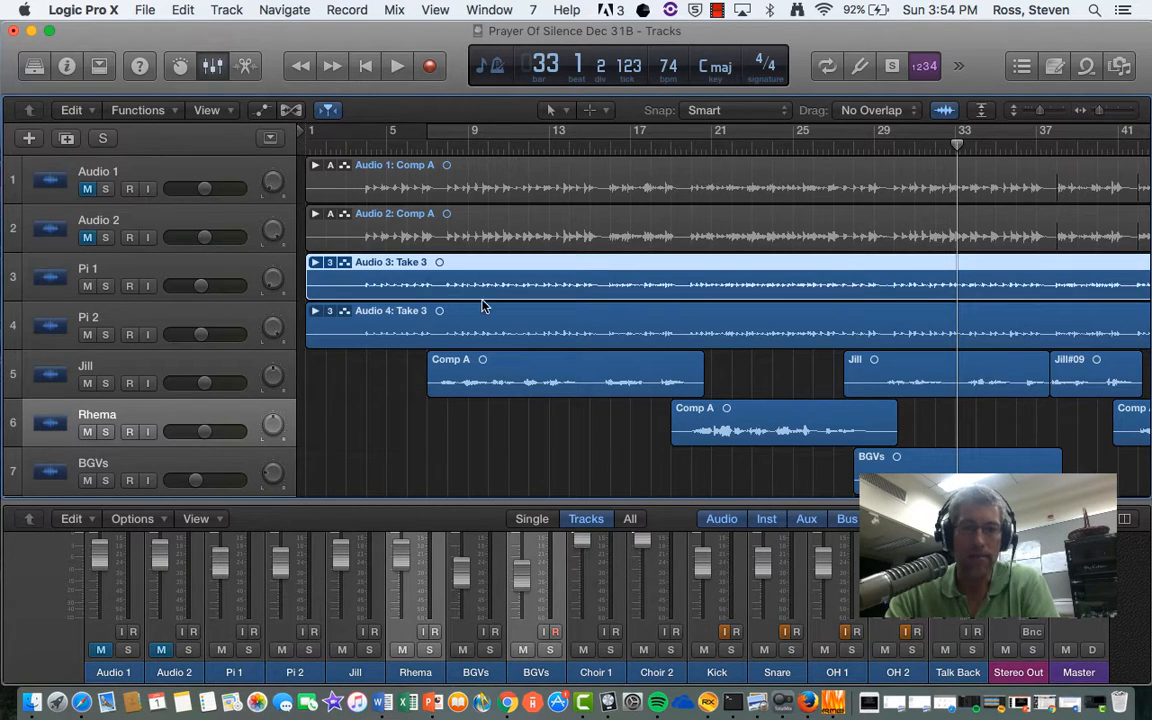
click(480, 313)
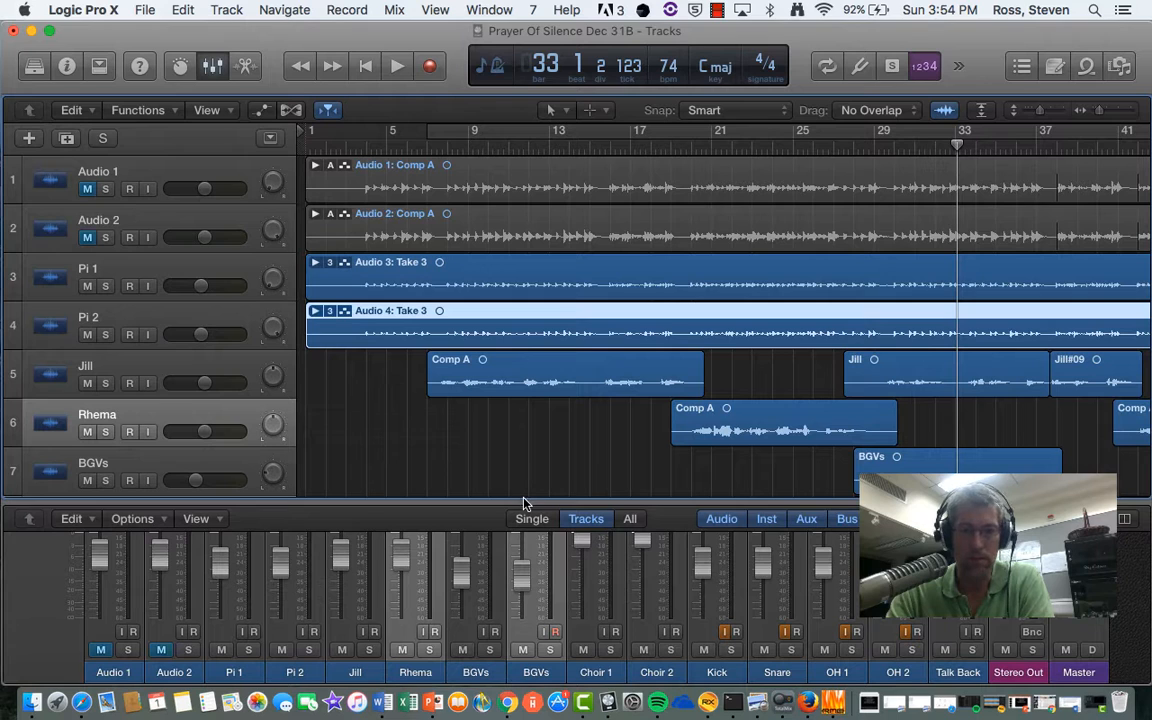
Step: Enlarge the Mixer area upward over the tracks to expose more of the channel strips, including the Group slots
drag(523, 498, 535, 225)
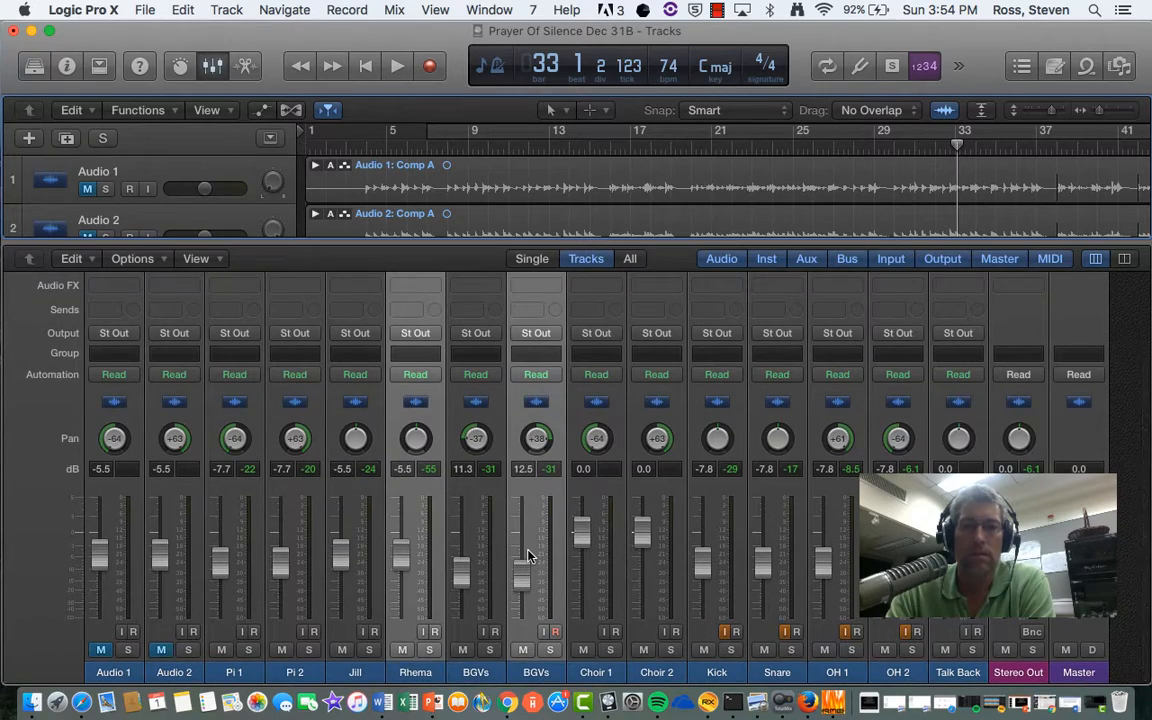
scroll(530, 557, up, 2)
scroll(530, 557, down, 2)
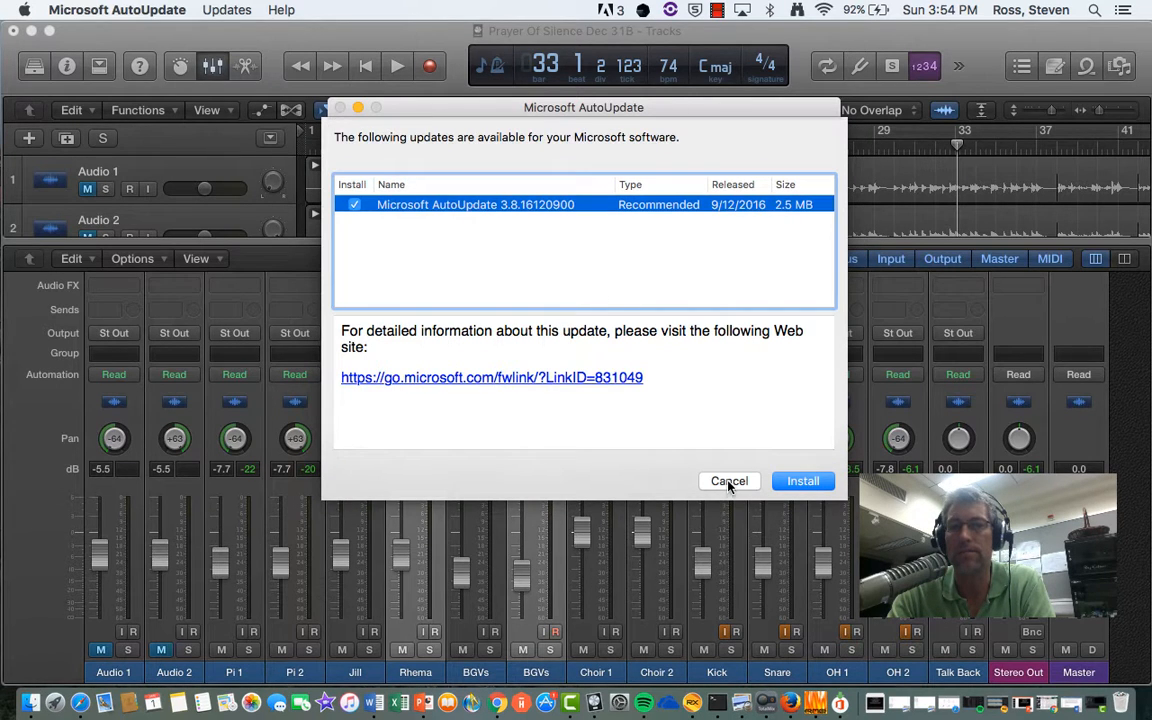
Step: Decline the Microsoft AutoUpdate installation and close its window
click(729, 482)
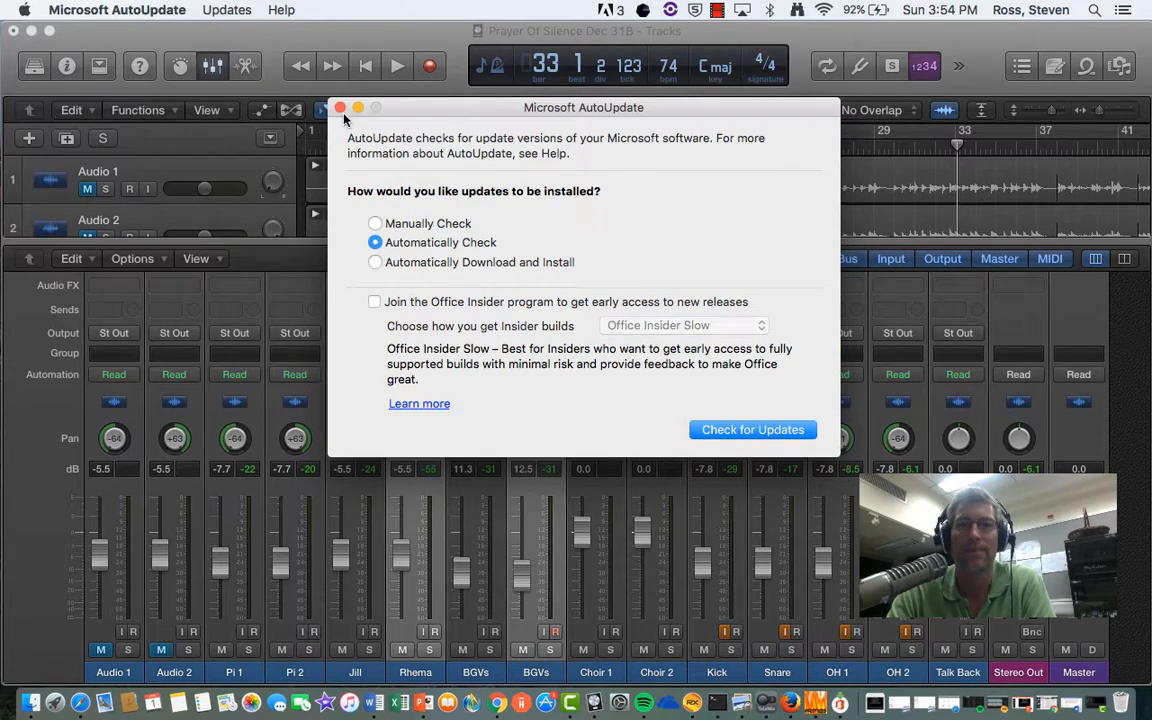
click(339, 107)
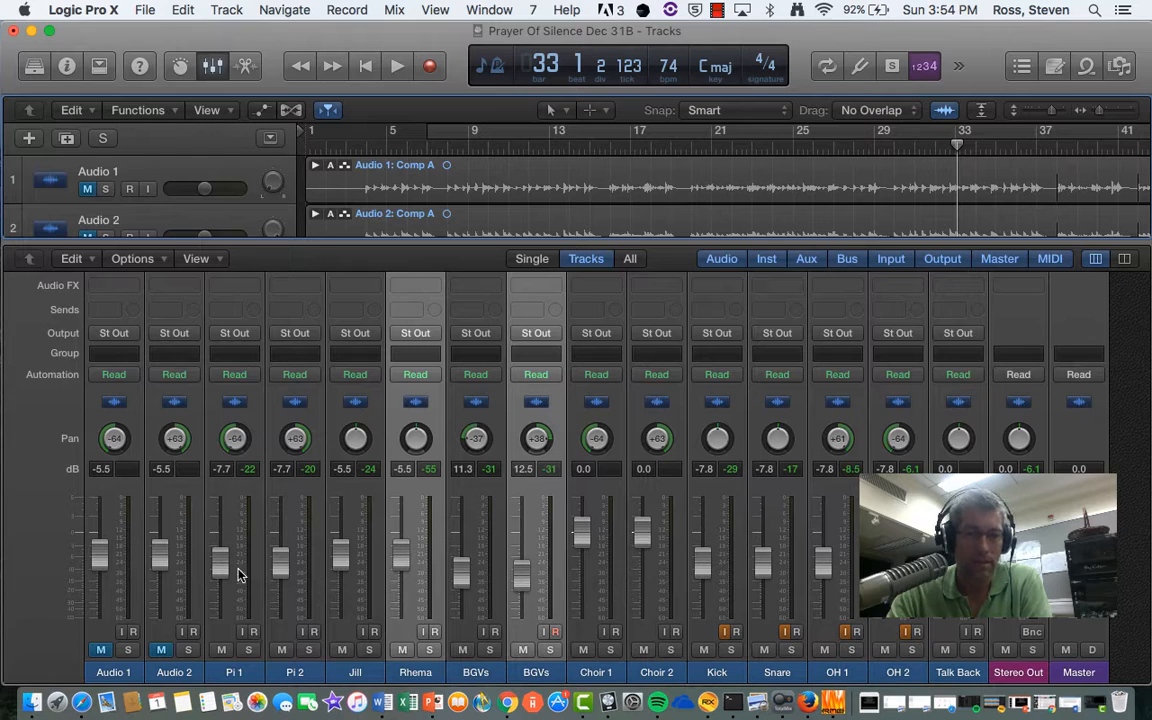
Step: Assign the Pi 1 and Pi 2 channel strips to a new mixer group named Piano
click(250, 403)
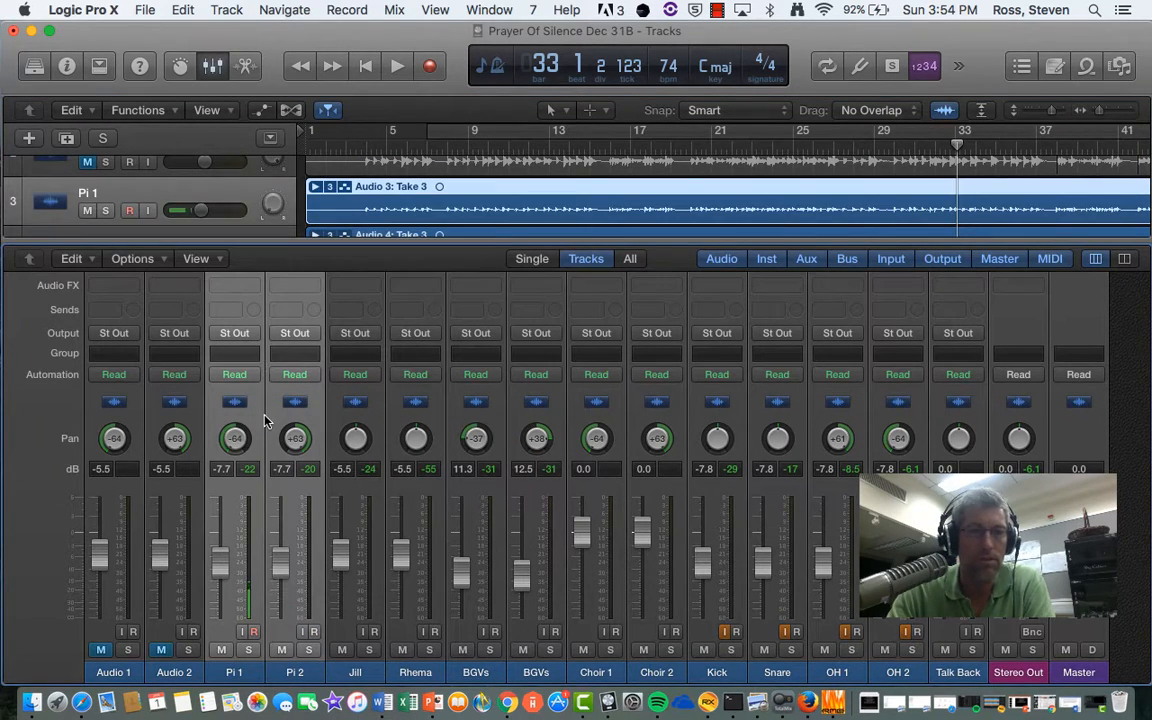
scroll(265, 412, up, 3)
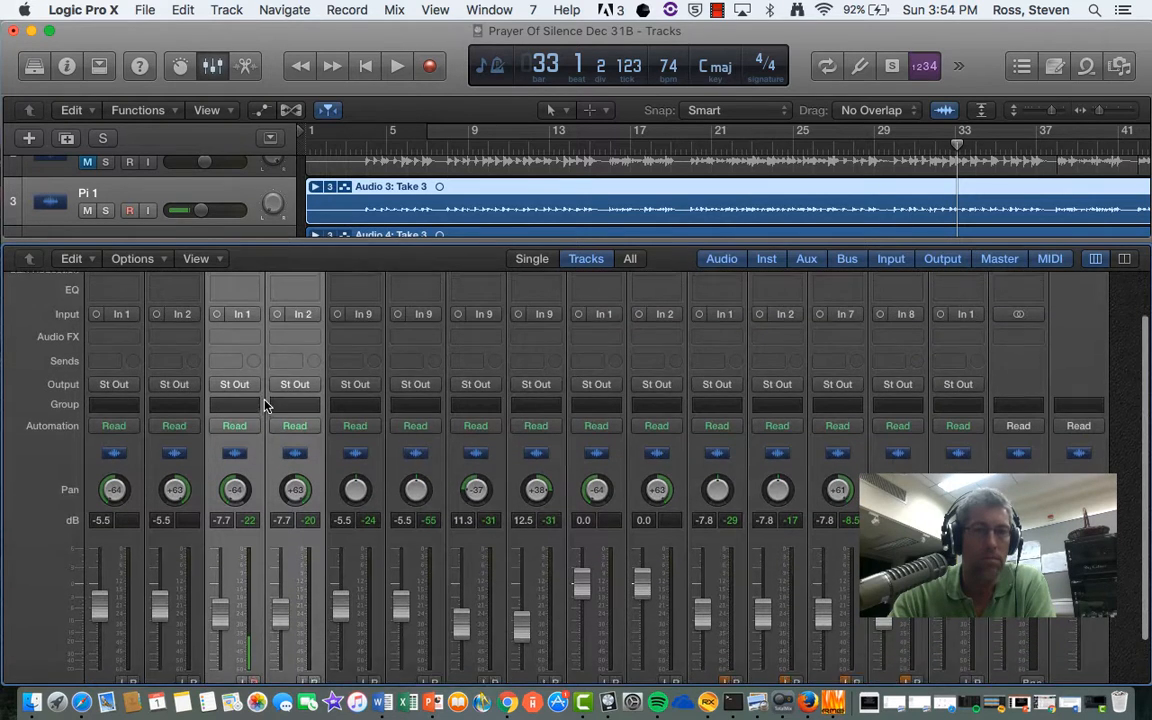
click(236, 412)
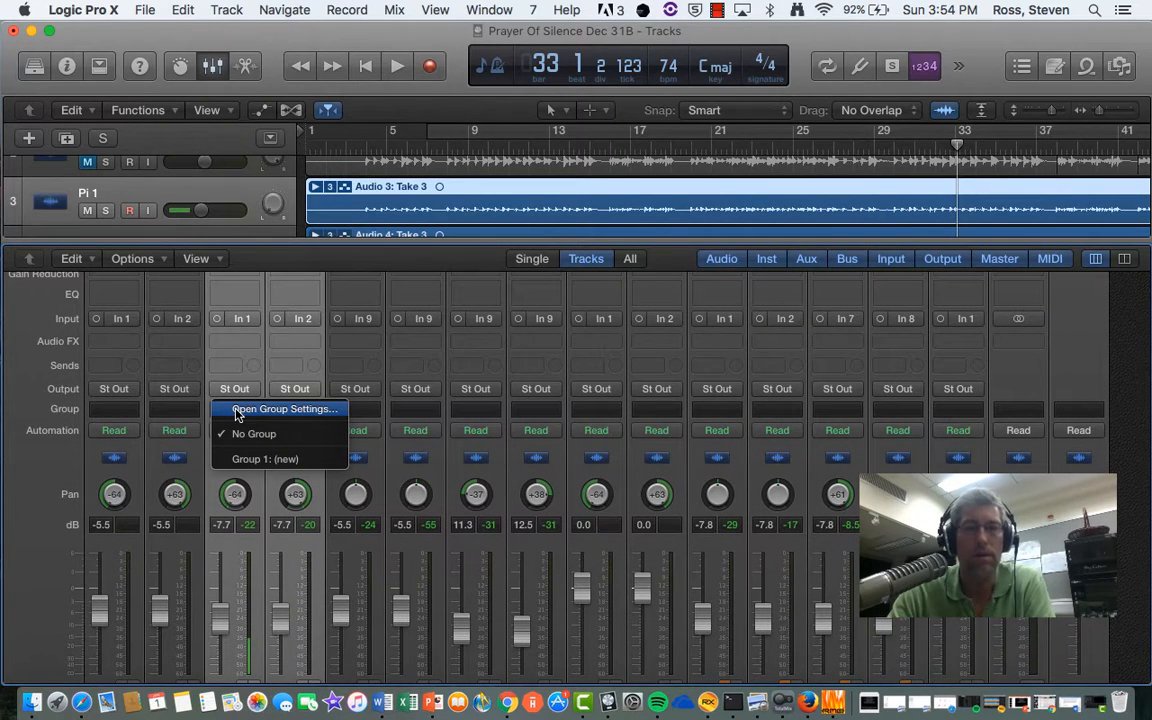
click(249, 460)
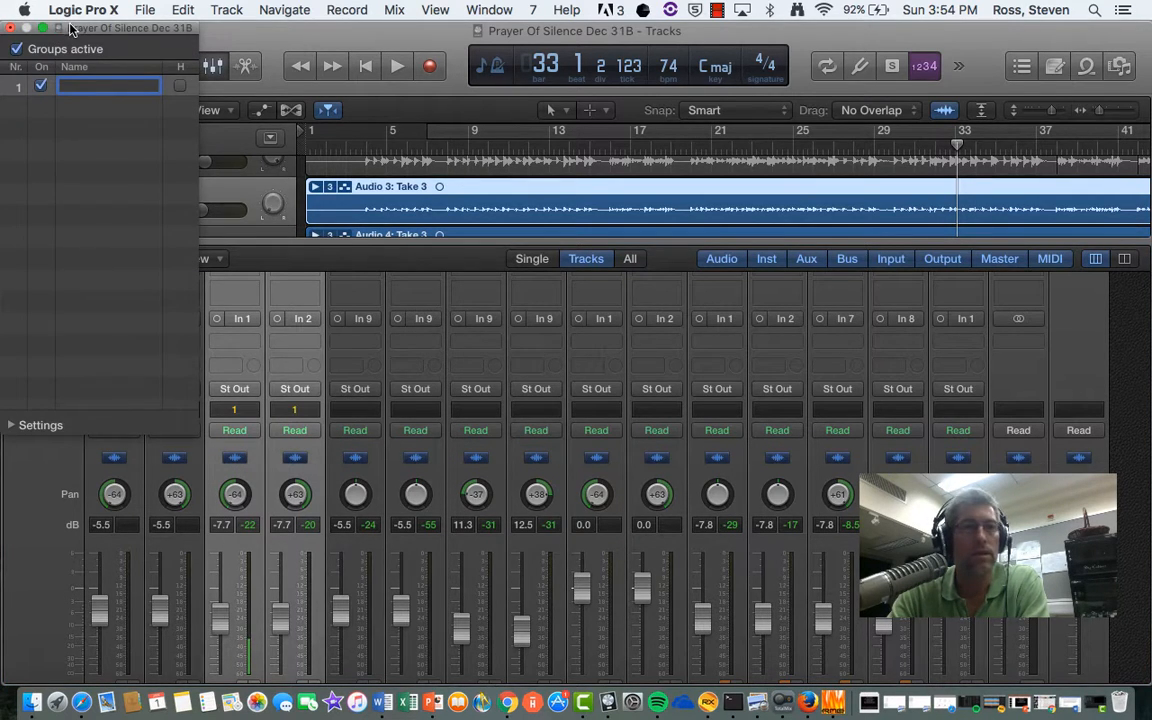
drag(72, 28, 169, 68)
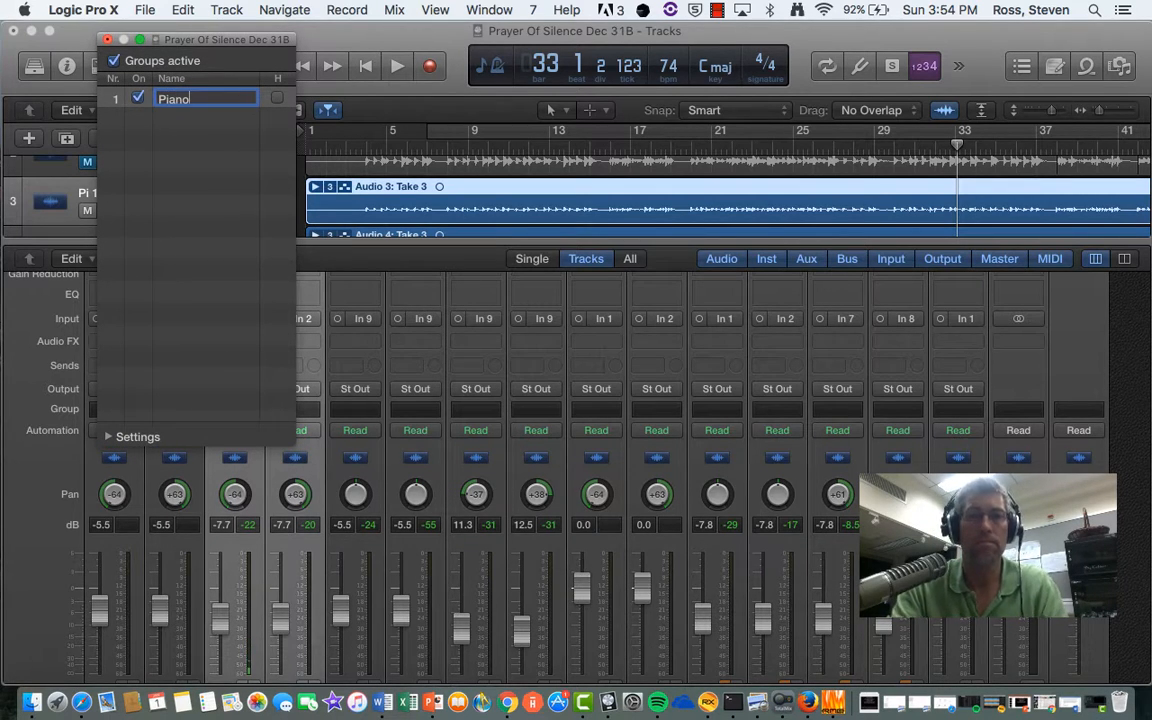
key(Return)
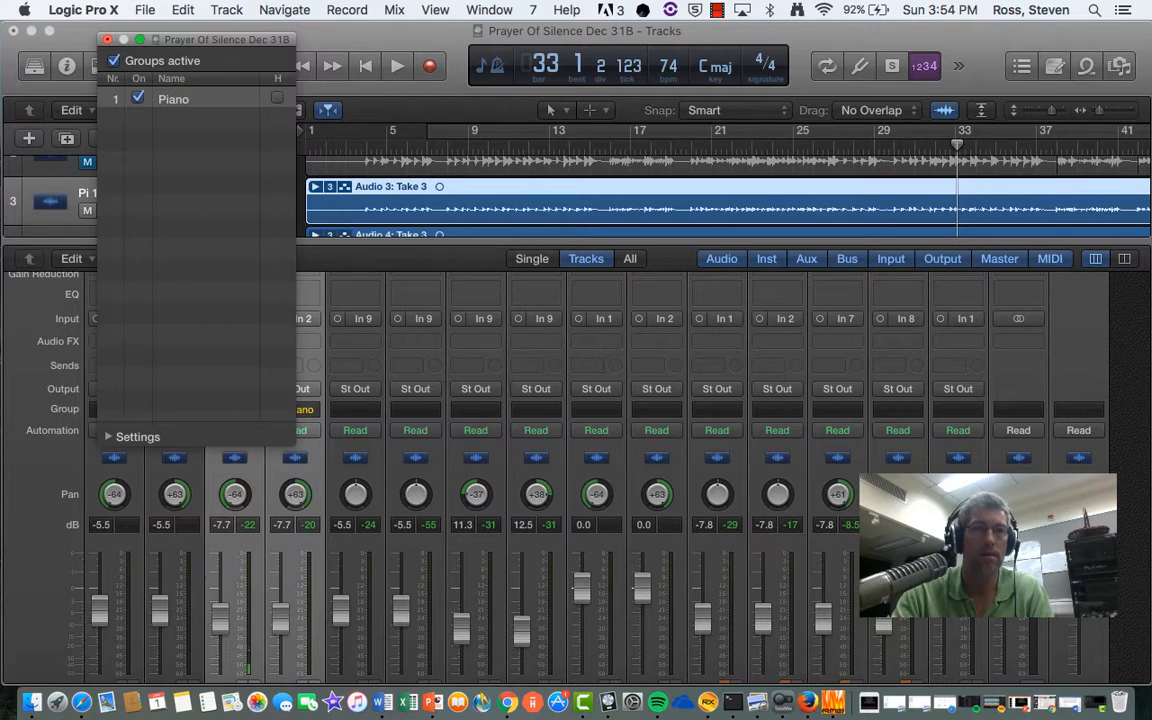
Step: Enable Editing (Selection) with Phase-Locked Audio in the Piano group's settings and close the group window
click(108, 437)
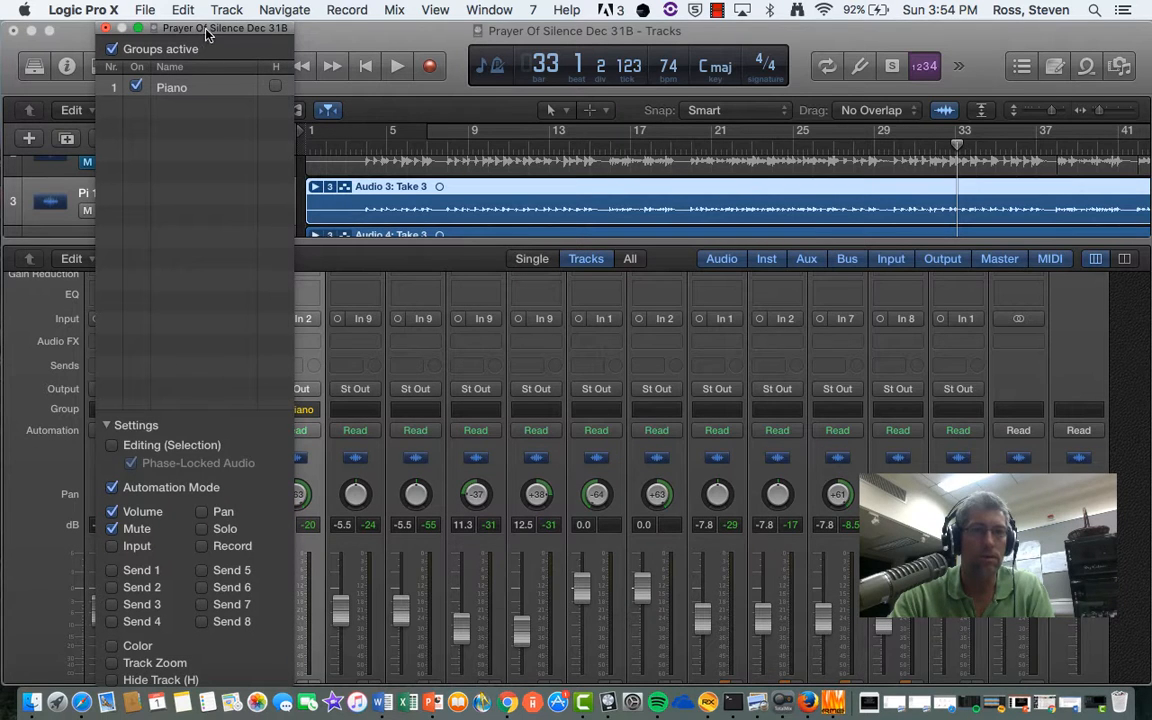
drag(205, 29, 241, 29)
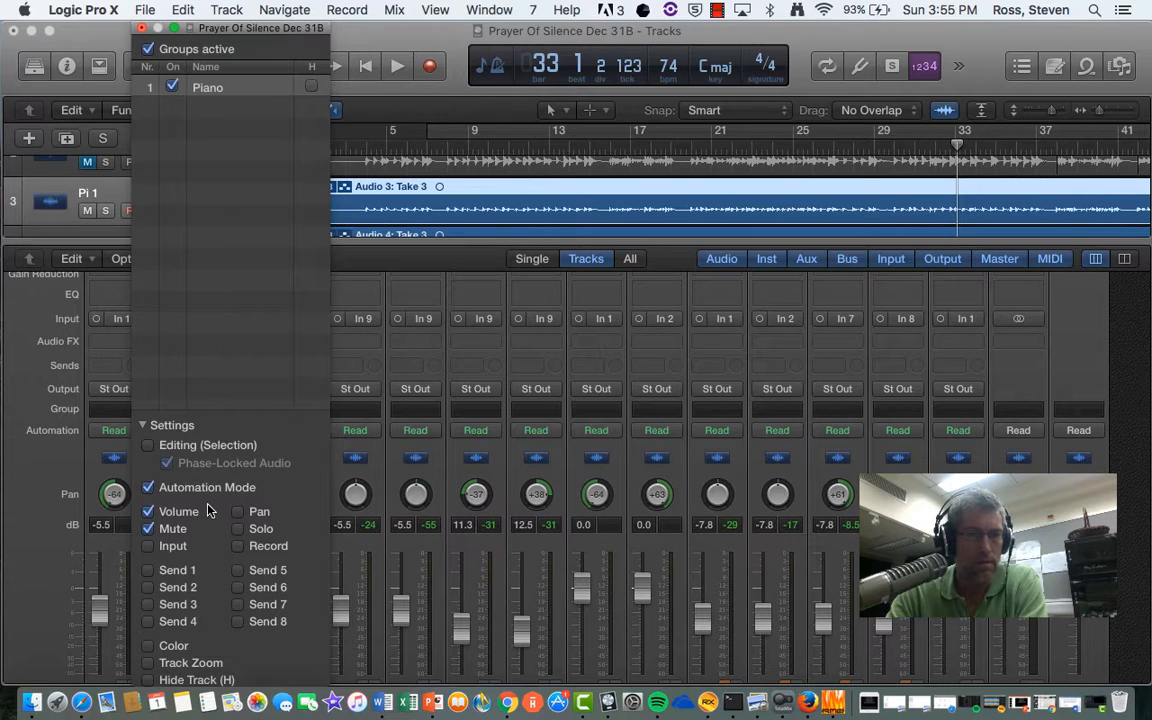
click(148, 446)
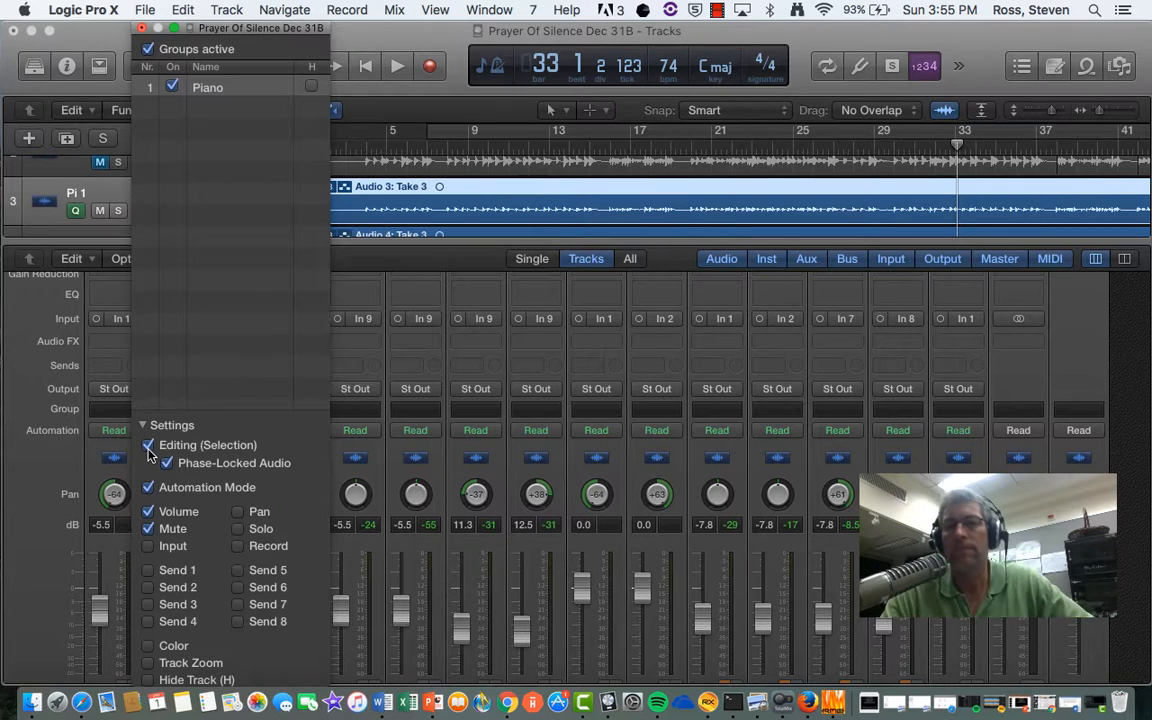
click(140, 30)
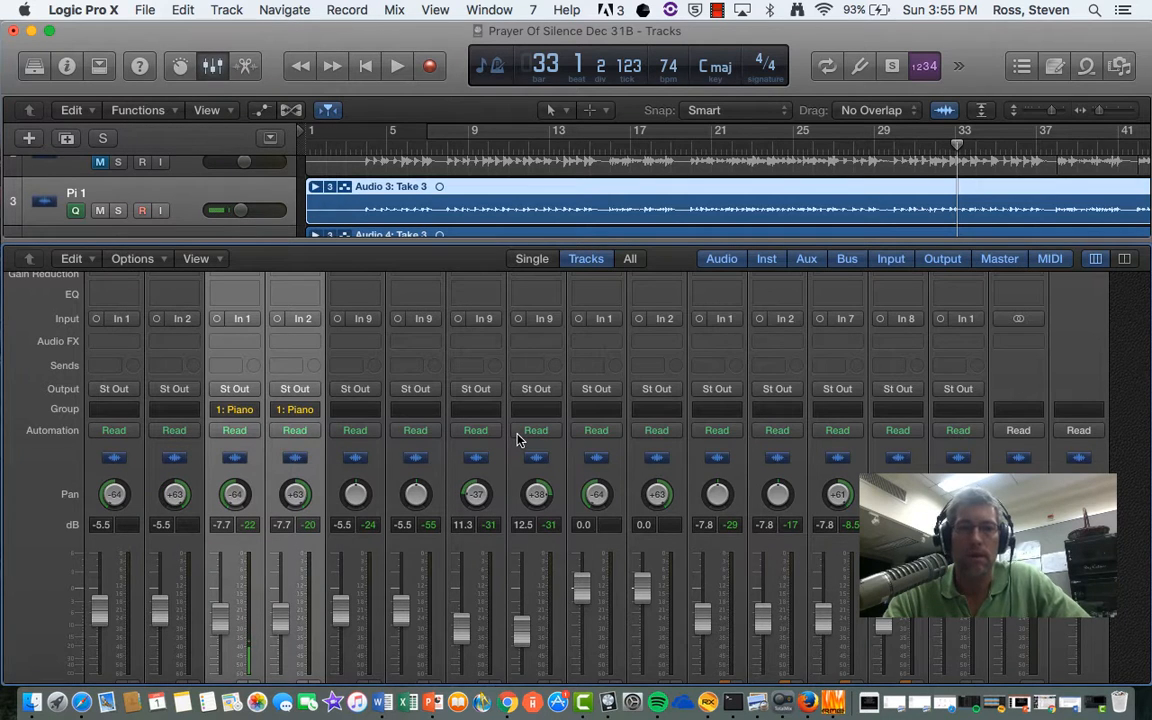
Step: Shrink the Mixer to show more tracks, and solo Pi 1 and Pi 2 during playback from near the song's start
scroll(465, 390, up, 2)
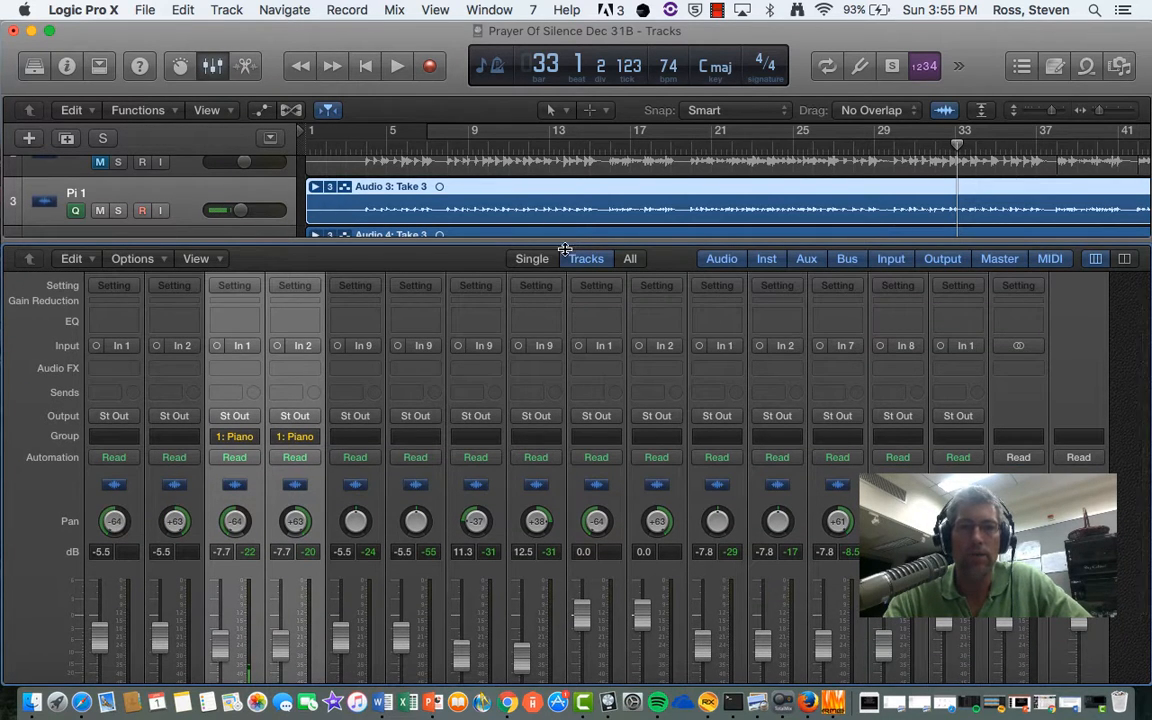
drag(566, 243, 571, 562)
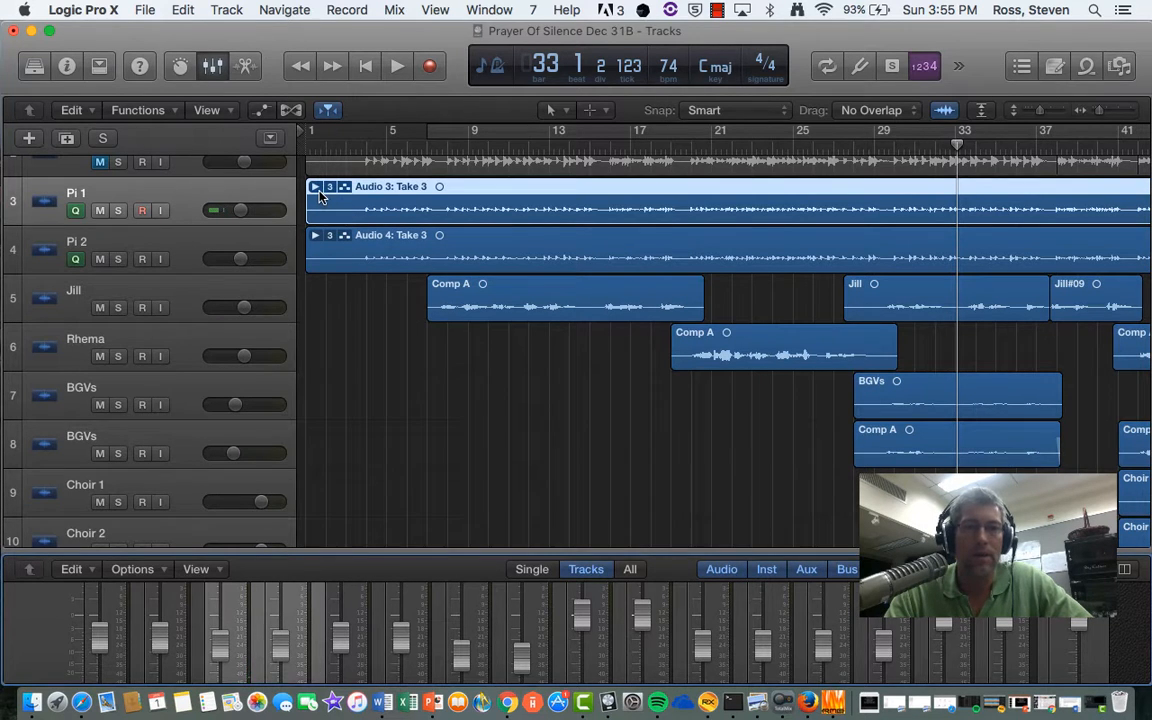
double_click(361, 145)
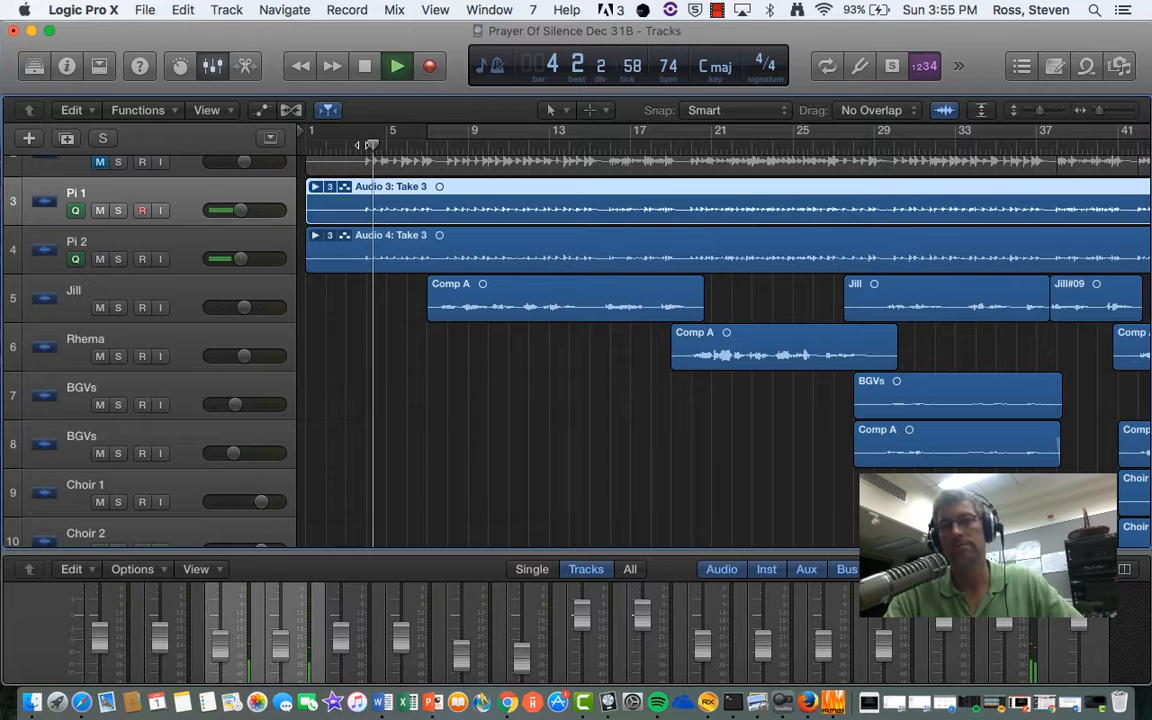
click(118, 211)
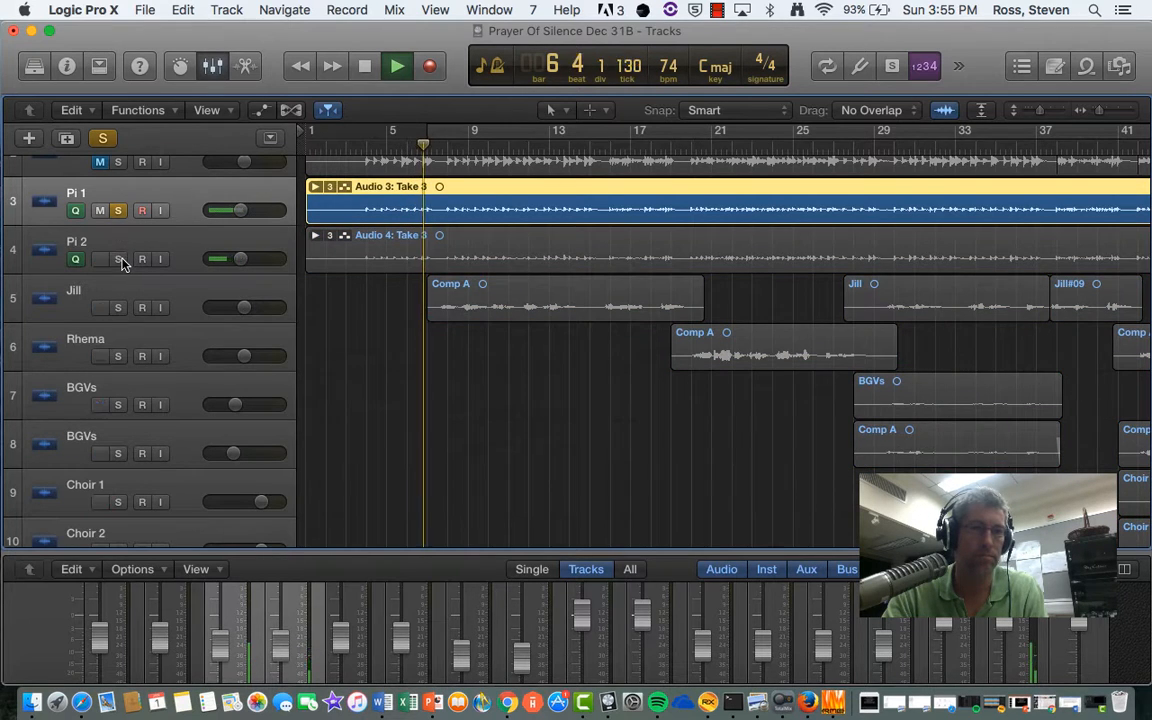
click(118, 259)
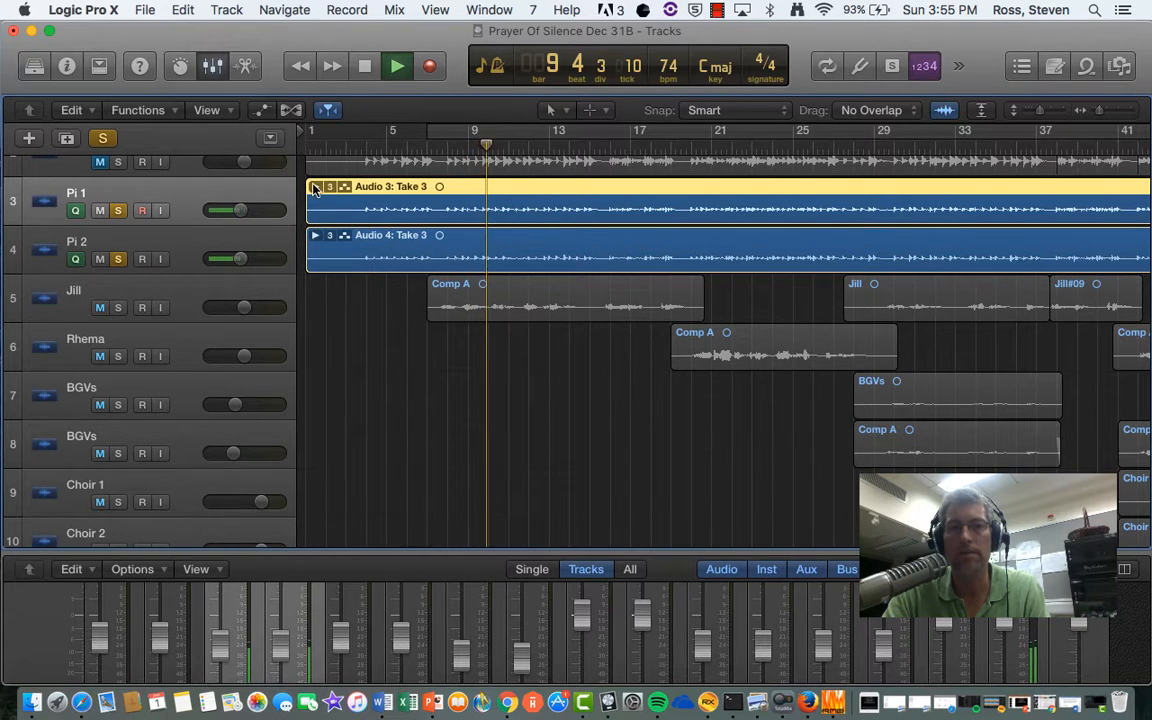
Step: Expand the Pi 2 take folder and comp in Take 1 from about bar 7.5 to bar 11.5
click(315, 236)
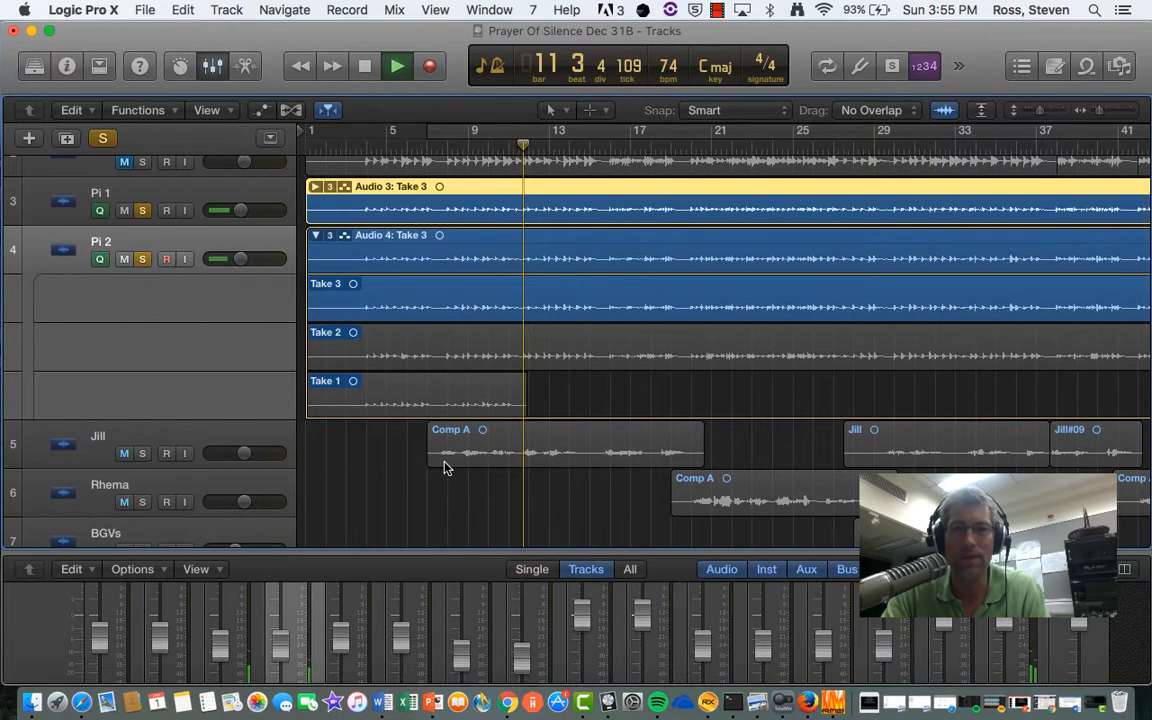
key(space)
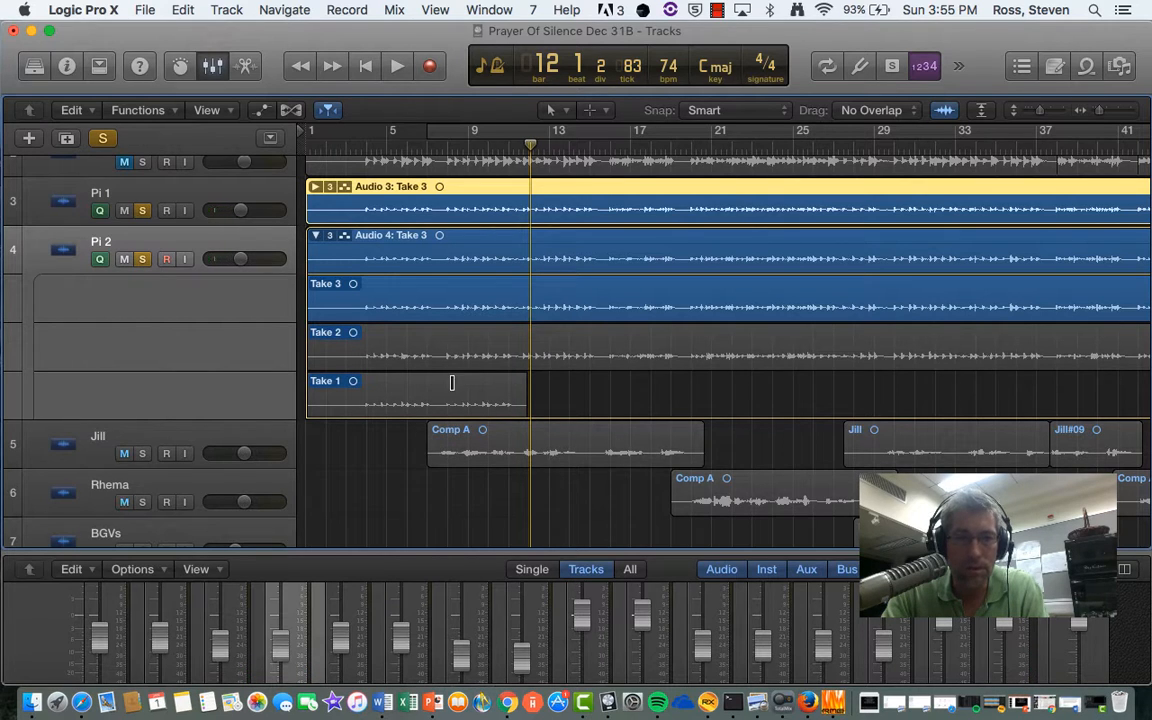
drag(439, 403, 516, 405)
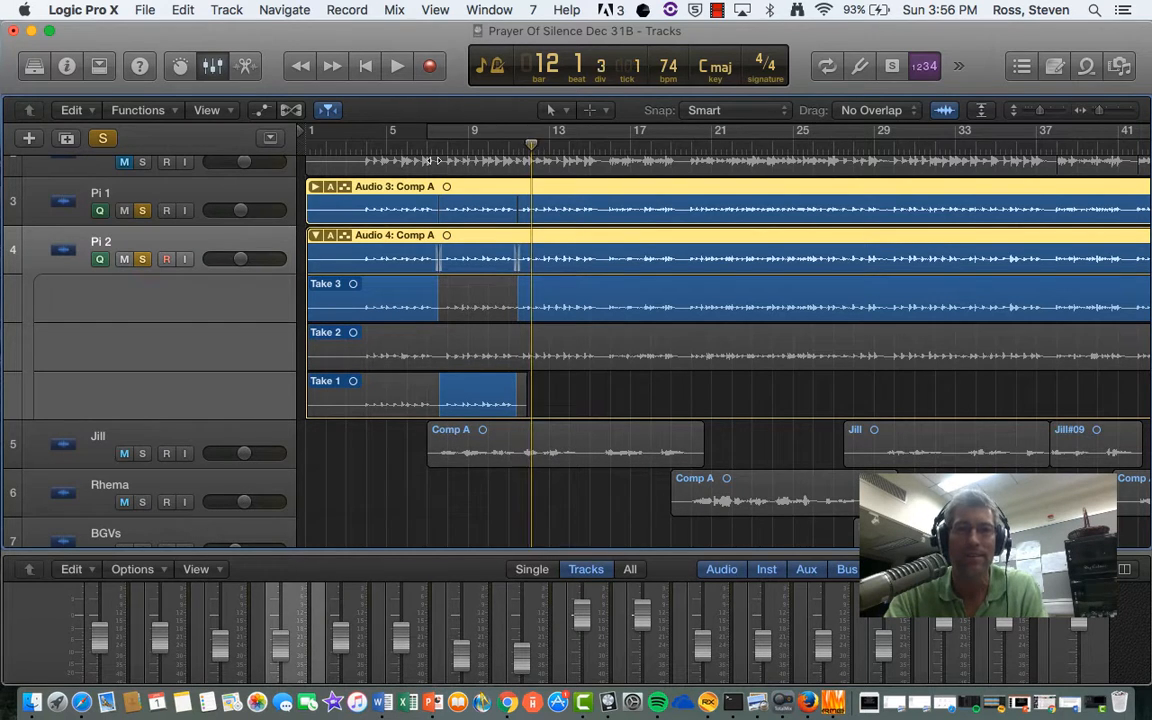
Step: Expand the Pi 1 take folder and review the grouped comp by playing both piano tracks from bar 7
drag(531, 143, 413, 166)
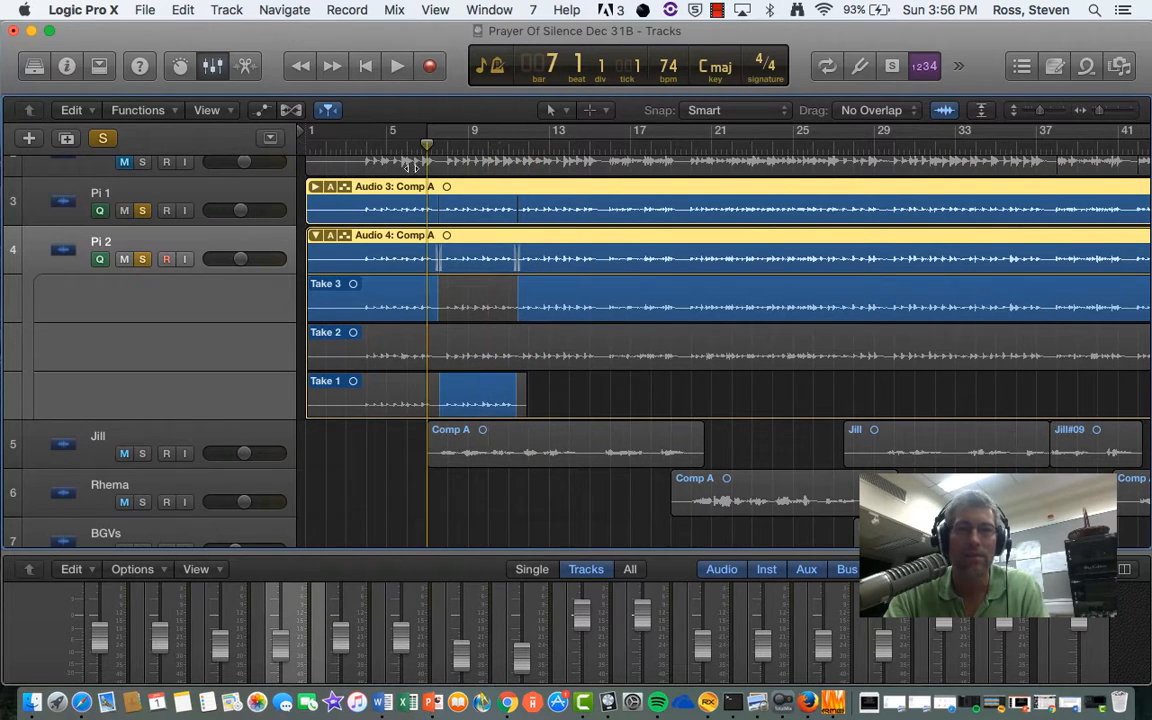
click(315, 187)
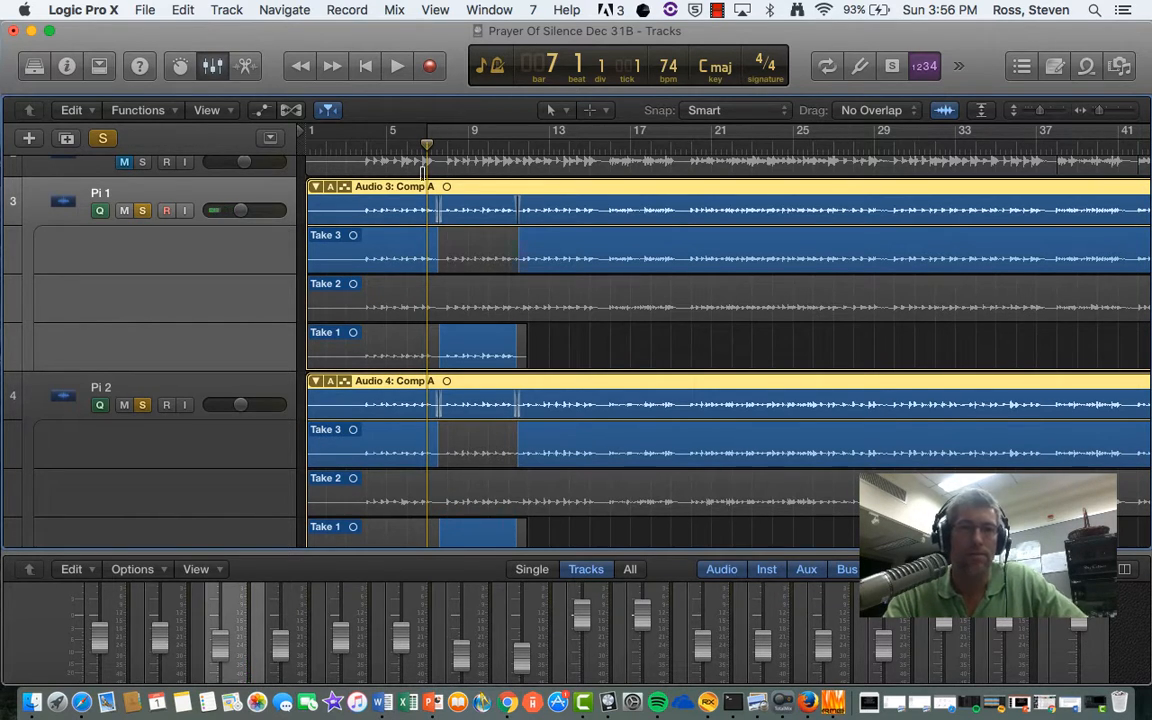
key(space)
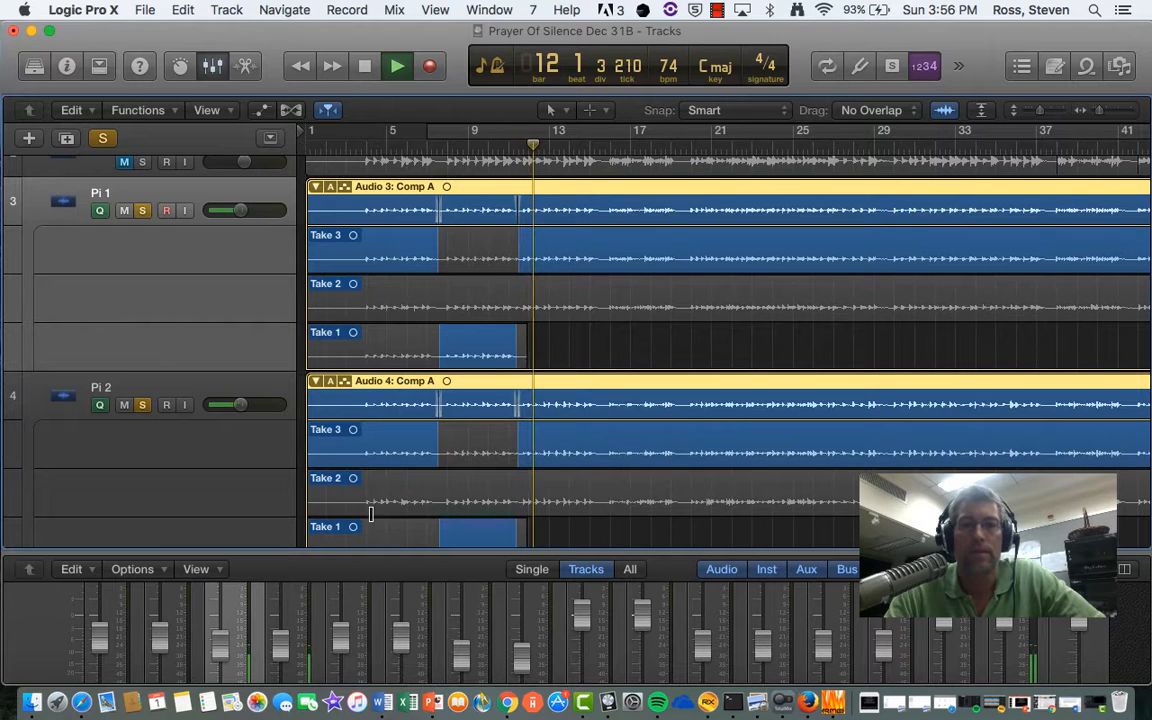
key(space)
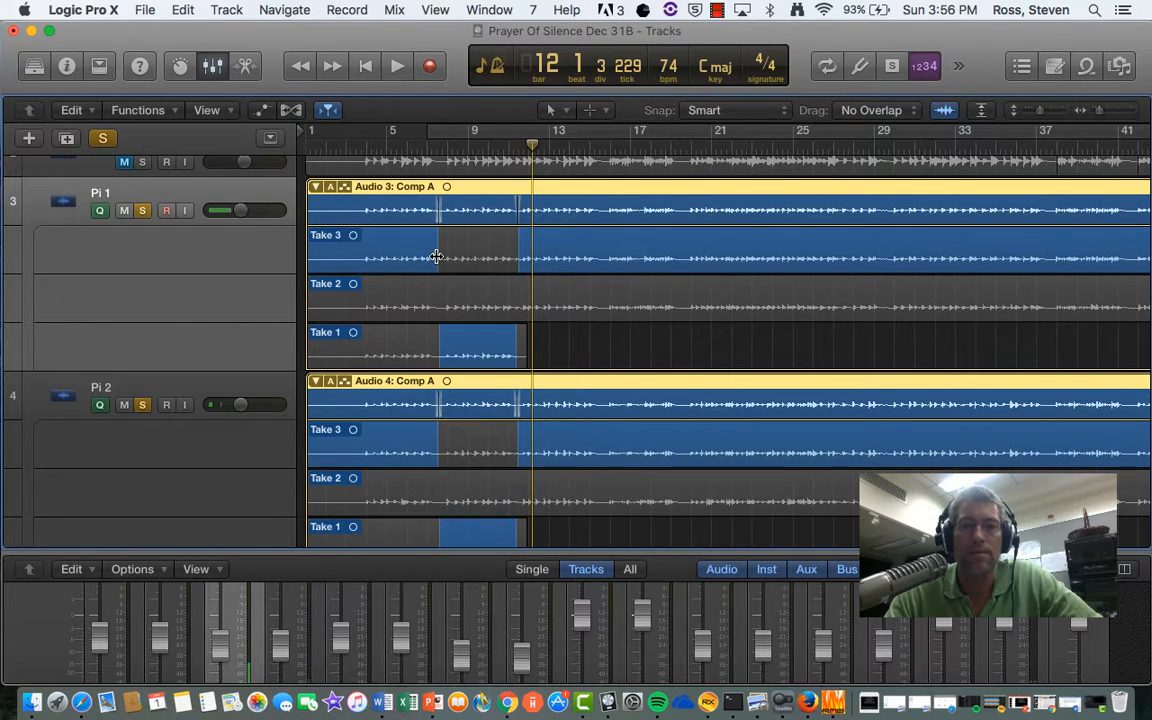
Step: Switch the comped piano section back to Take 3, and flatten and merge Comp A on both Pi tracks
click(467, 257)
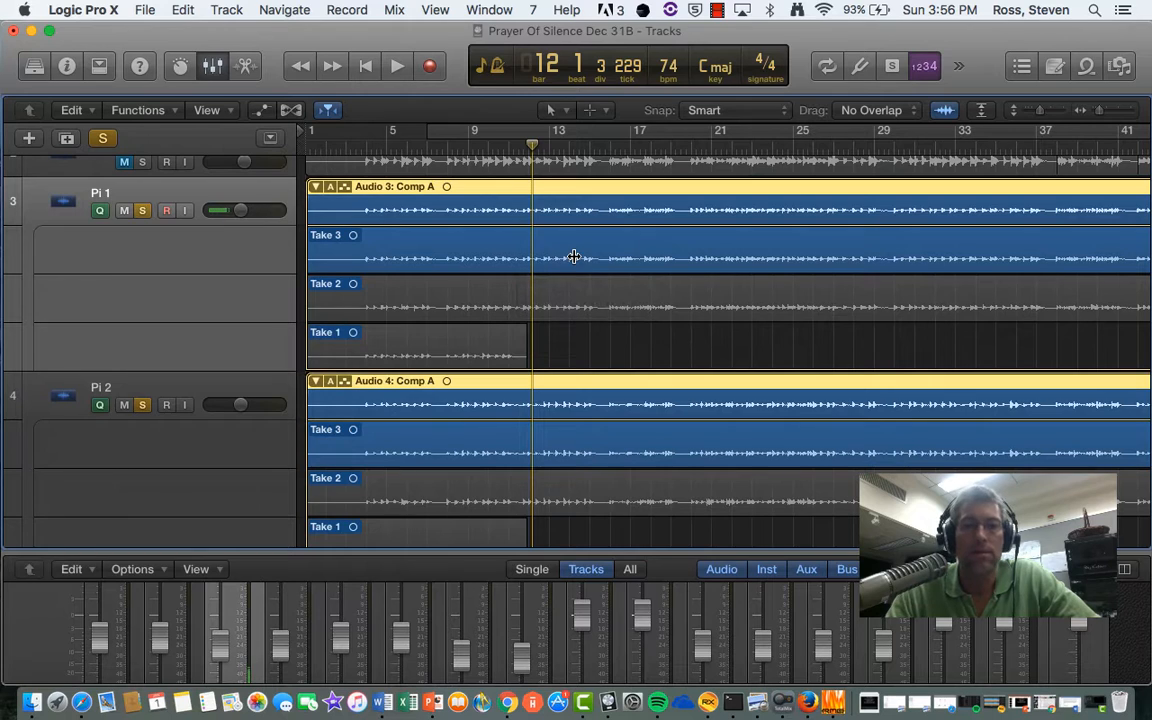
scroll(632, 265, right, 10)
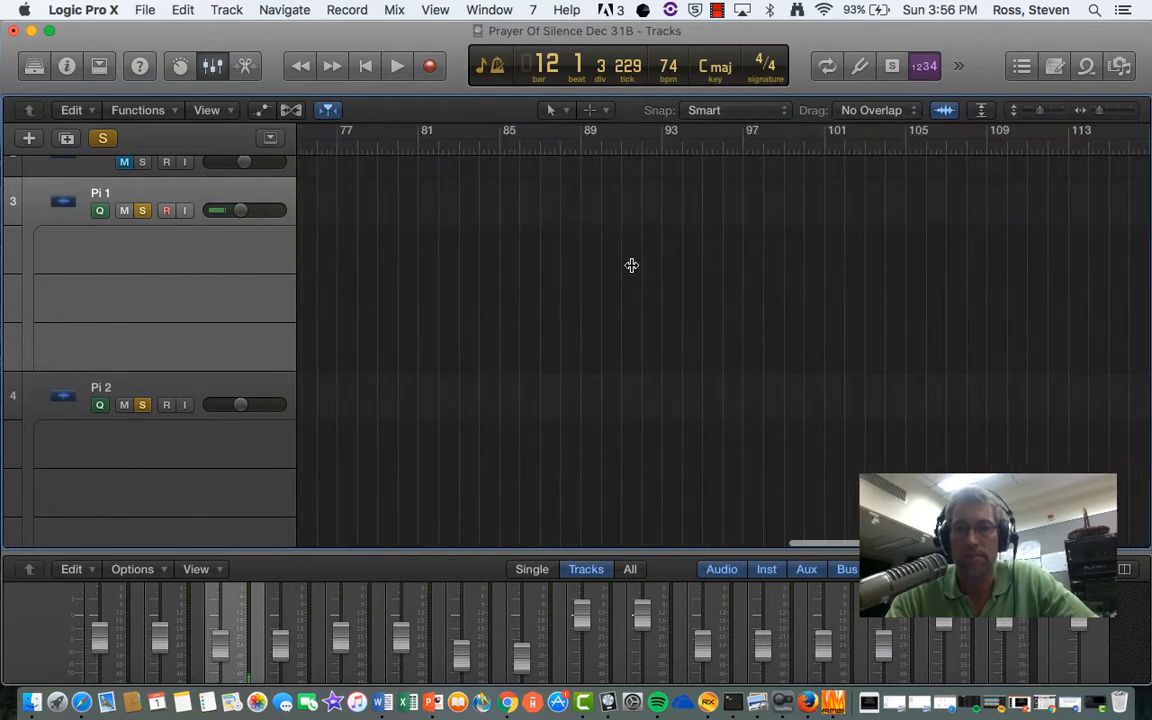
scroll(632, 265, left, 10)
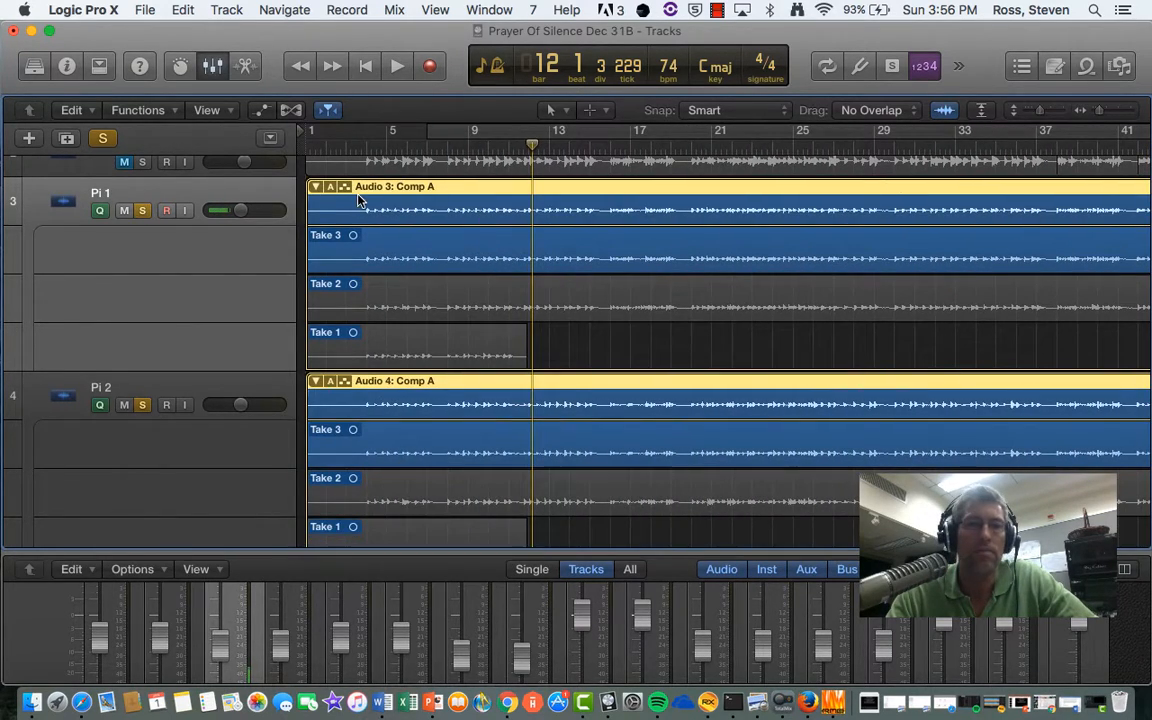
click(333, 189)
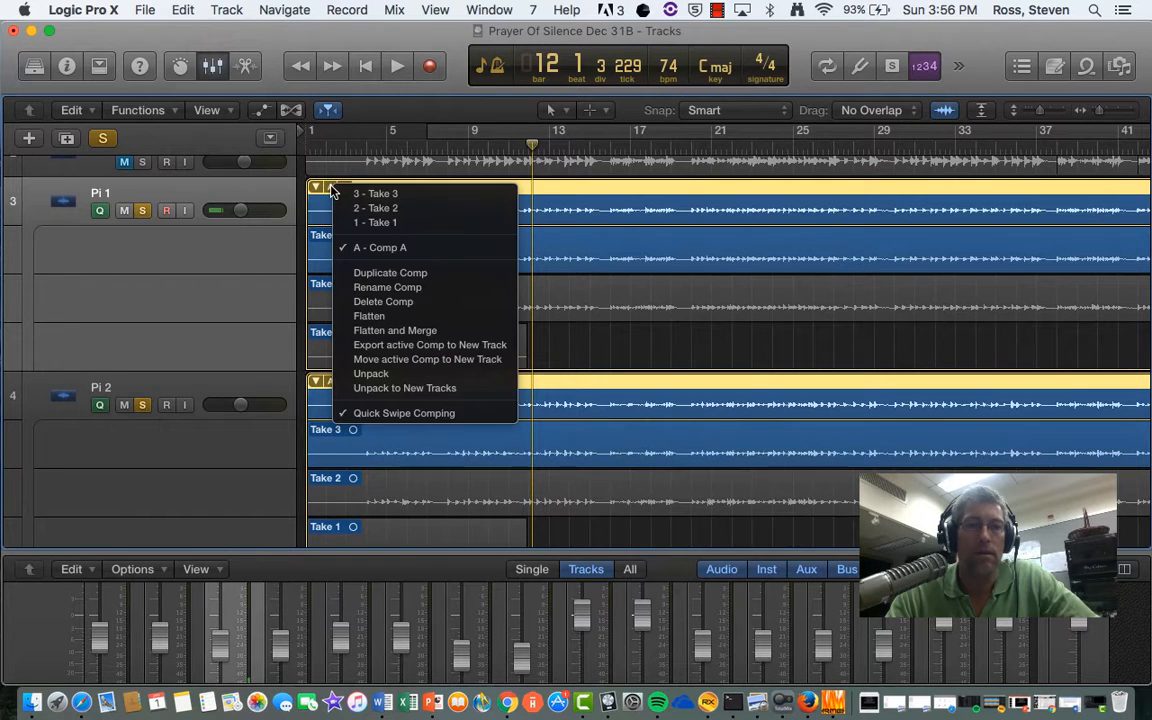
click(390, 331)
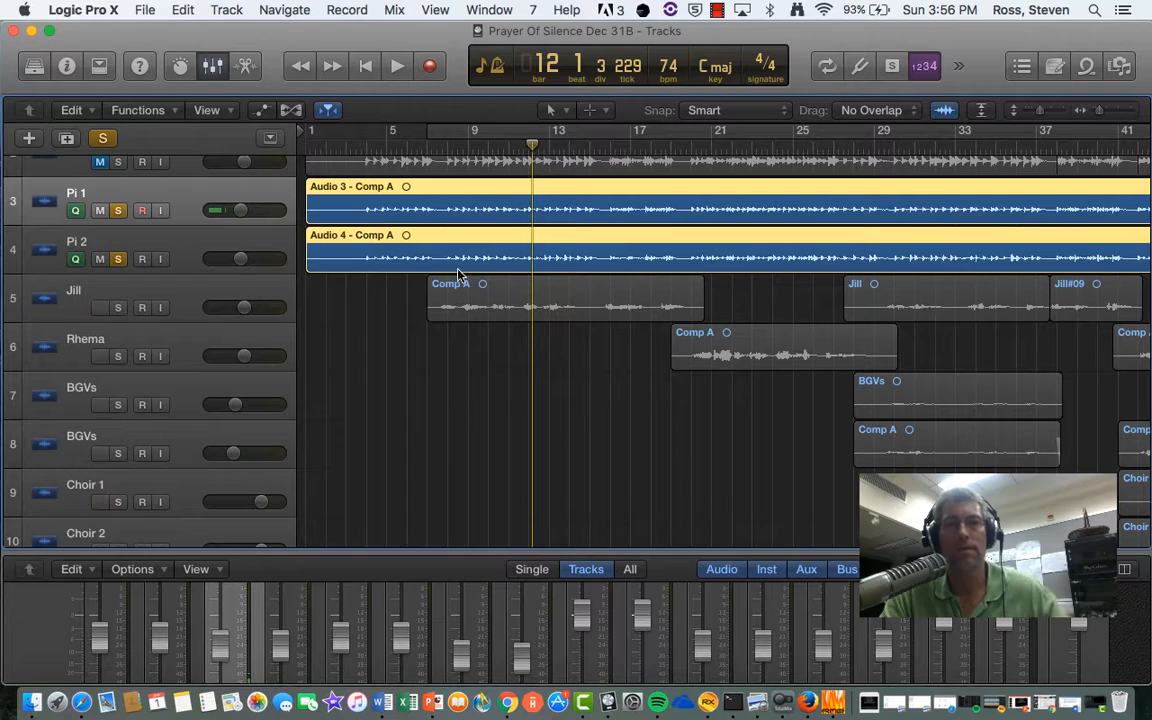
Step: Solo the Kick, Snare, OH 1, OH 2 and Talk Back tracks alongside the piano tracks
scroll(474, 334, down, 10)
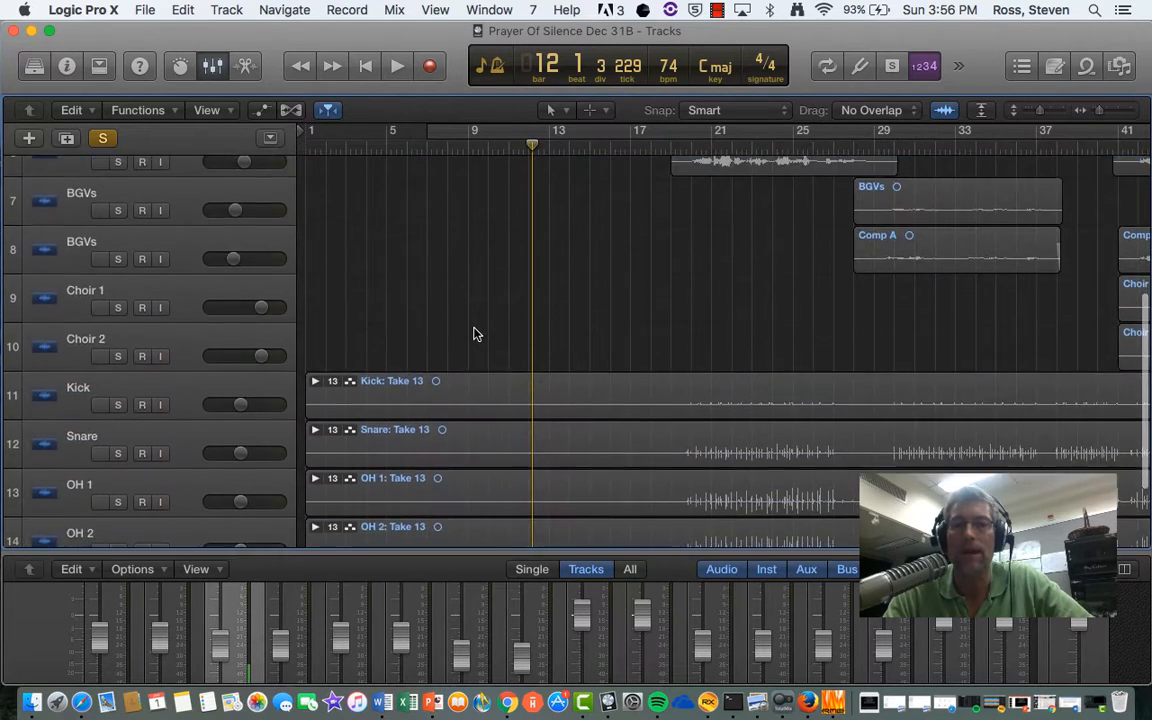
scroll(474, 334, up, 12)
scroll(474, 334, down, 8)
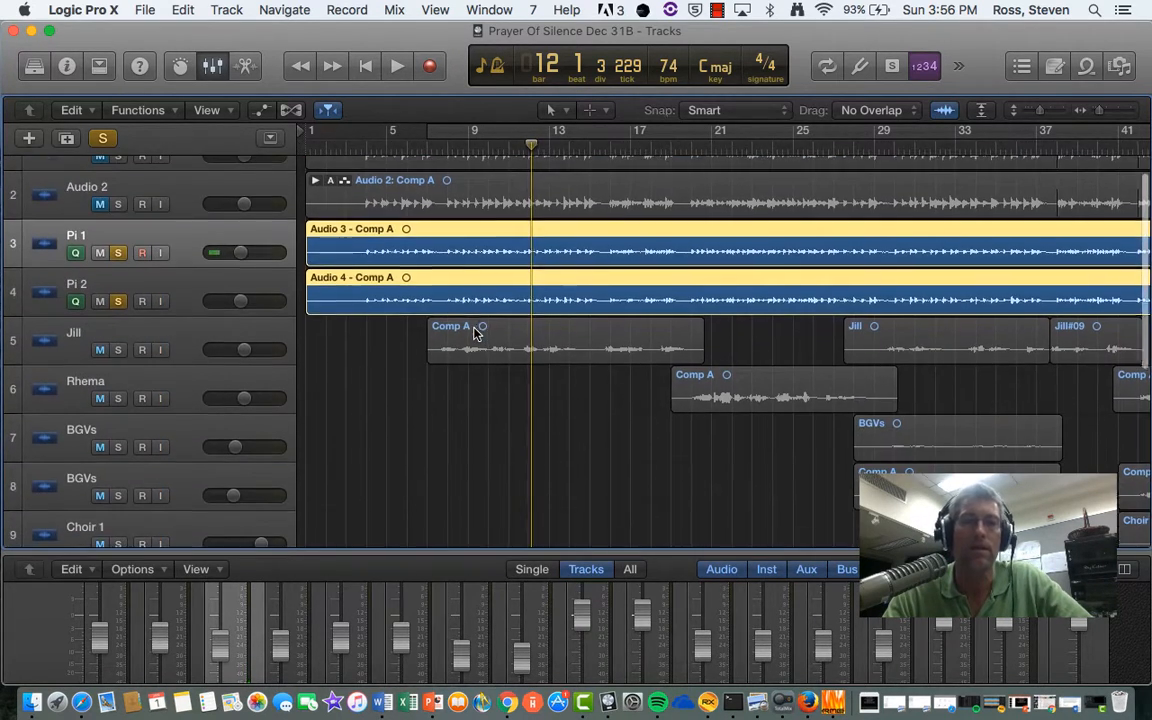
scroll(163, 272, up, 1)
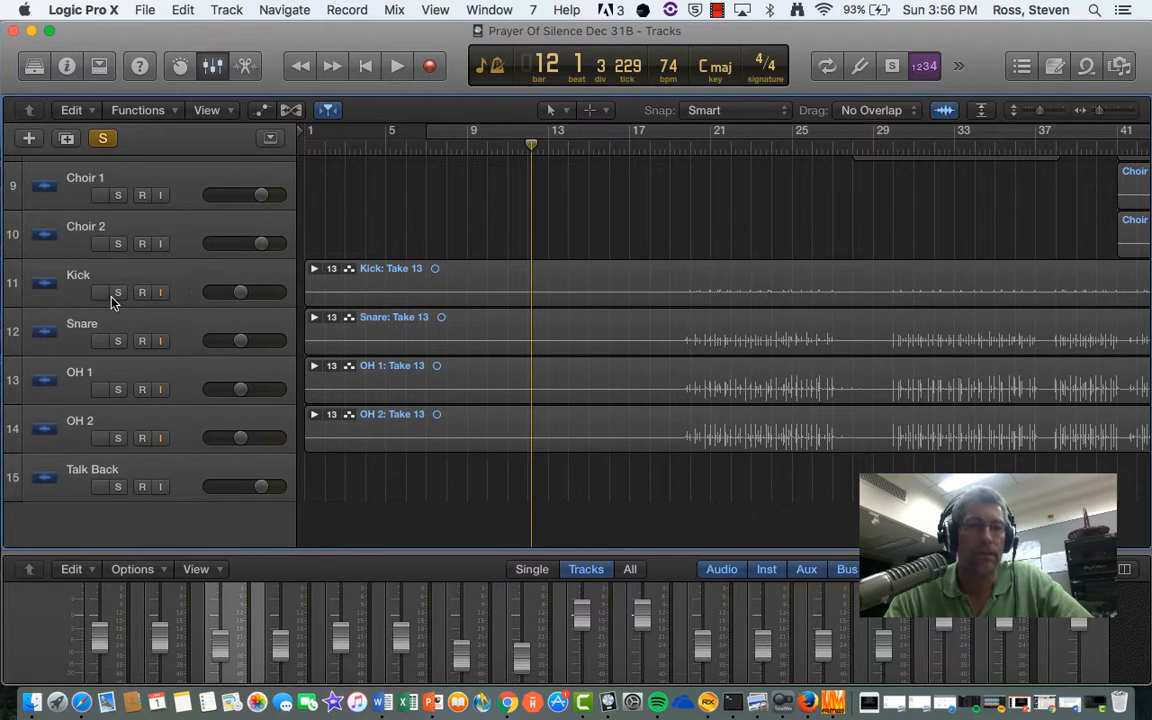
click(117, 293)
click(117, 341)
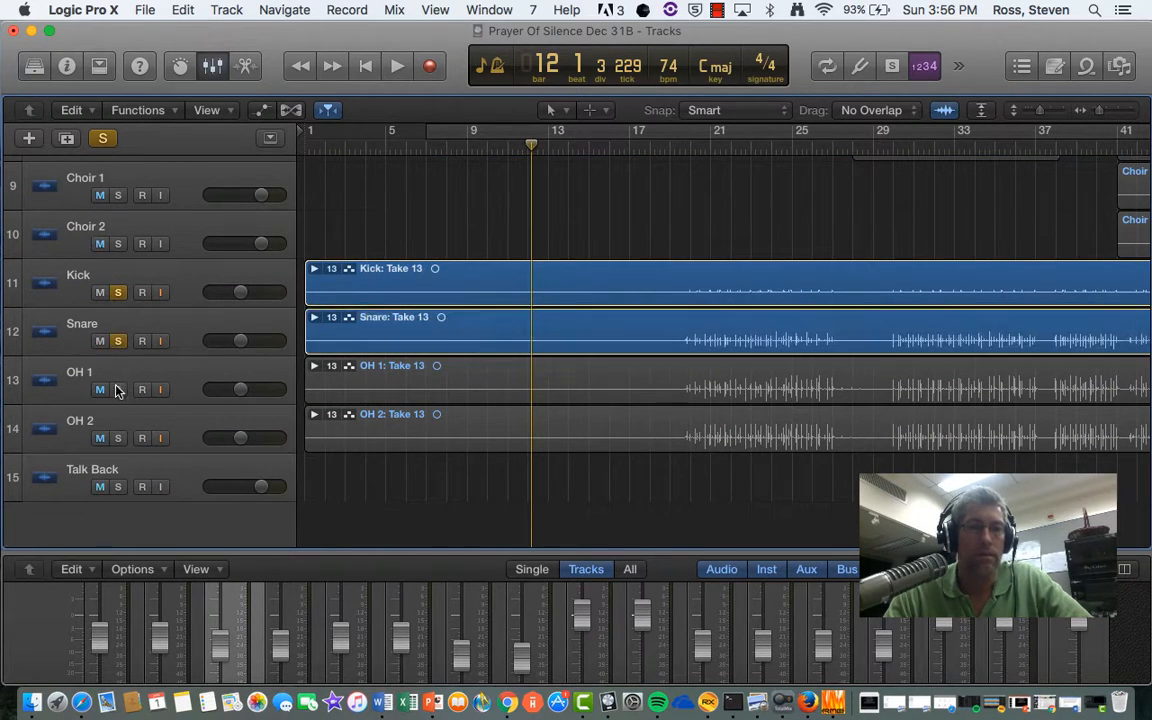
click(117, 389)
click(117, 438)
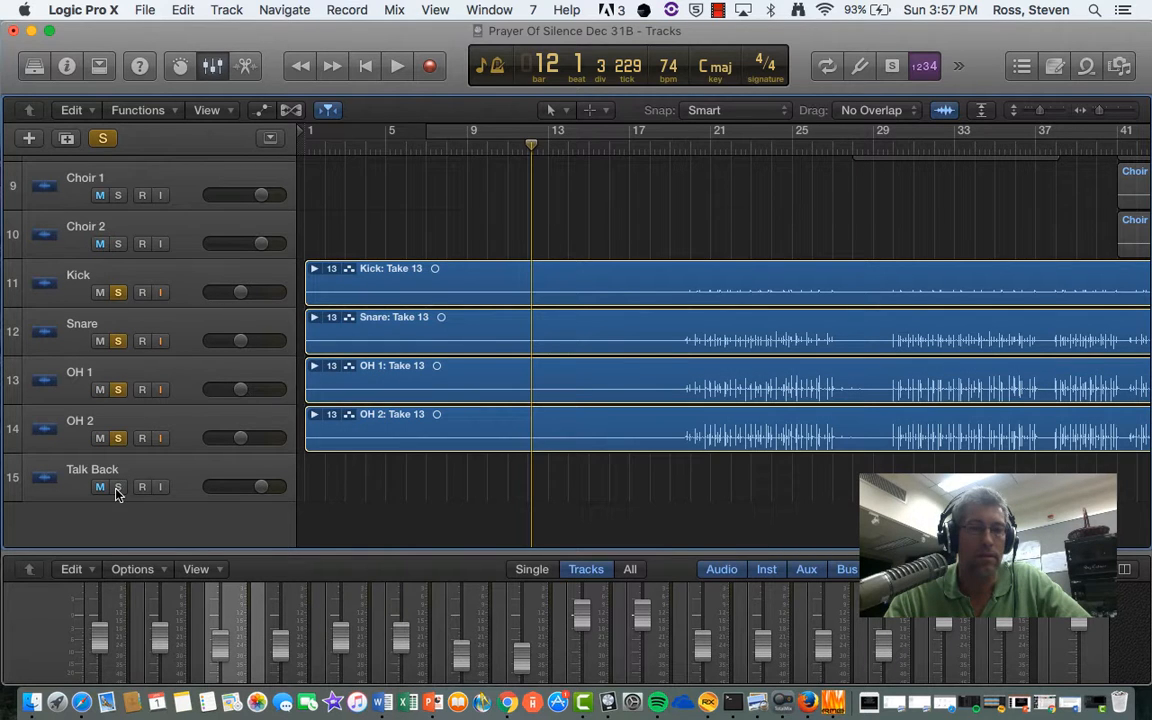
Step: Listen to the soloed drums with the piano from about bar 19 and again from bar 29
drag(533, 147, 676, 143)
key(space)
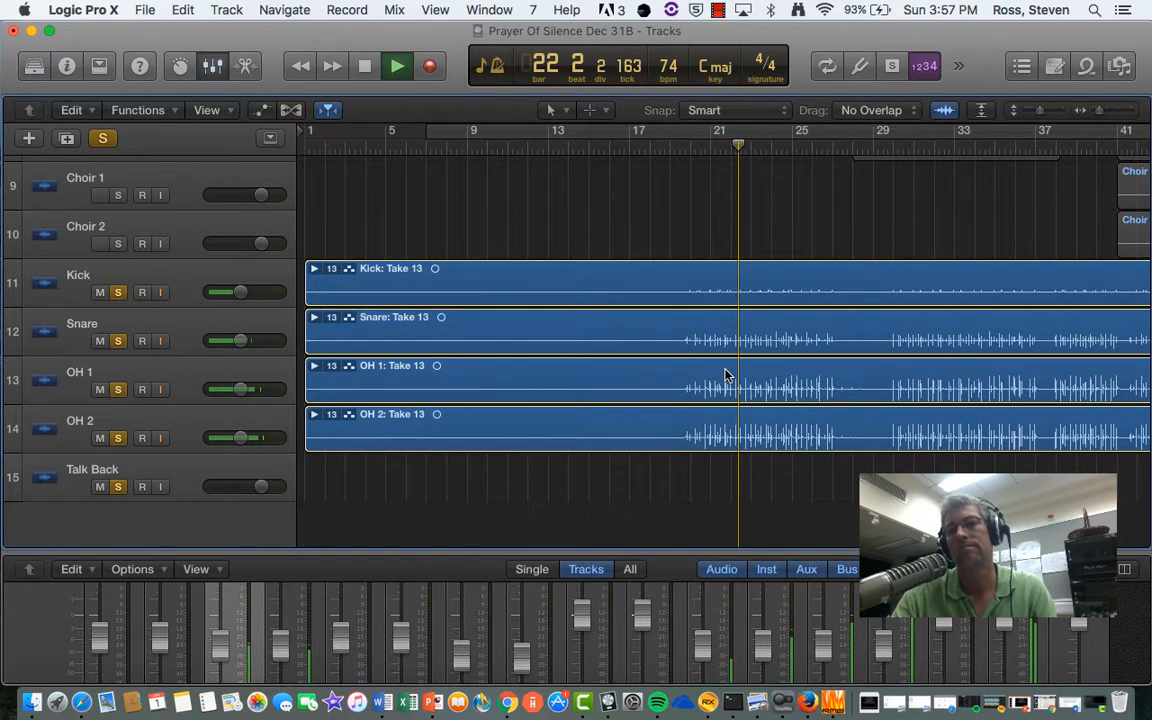
scroll(725, 375, right, 5)
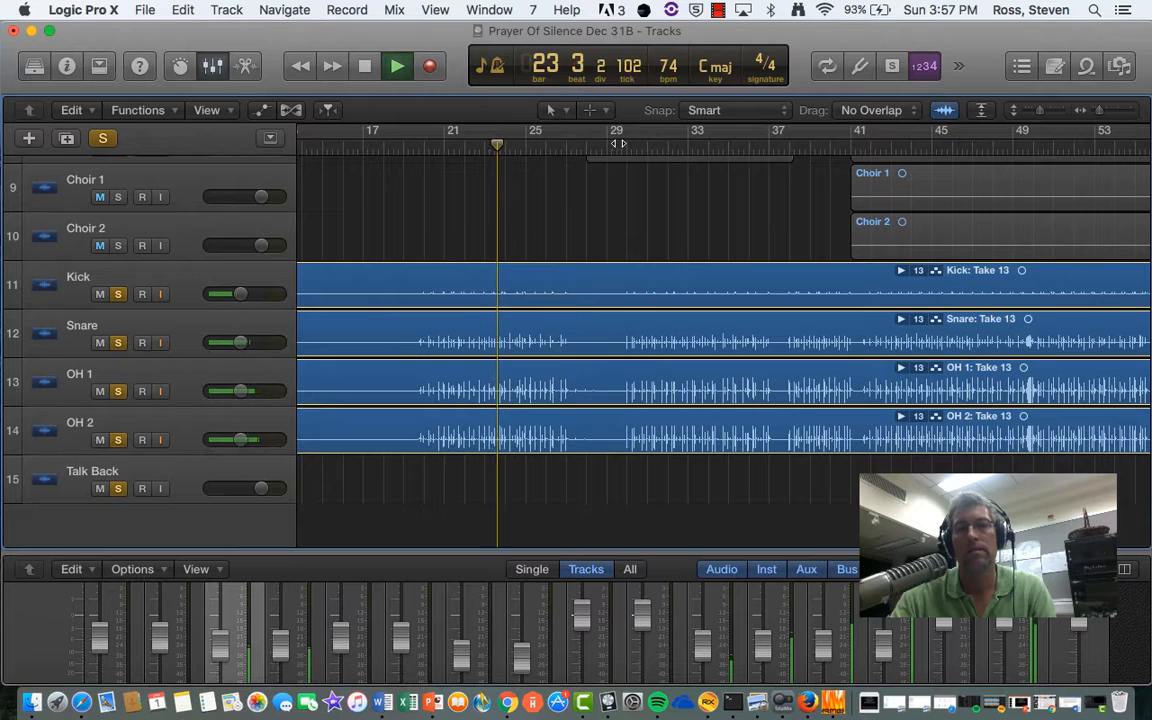
click(620, 144)
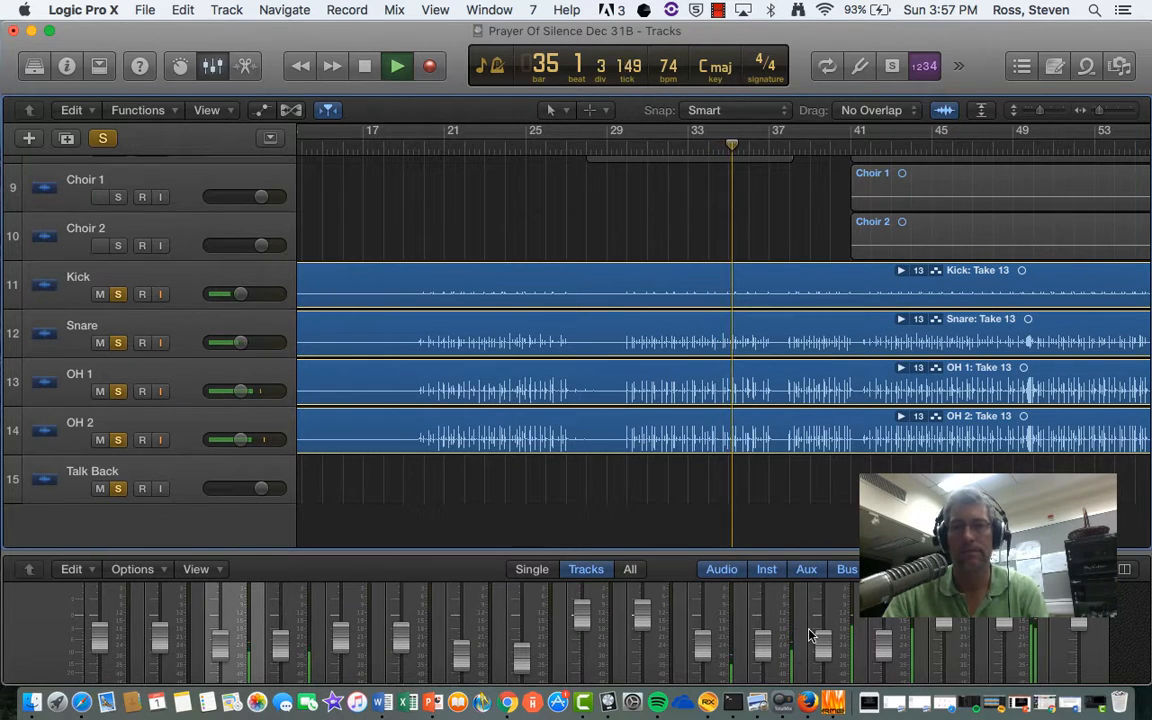
Step: Enlarge the mixer to show the Group slots, expand the Snare take folder and stop playback
scroll(838, 506, up, 1)
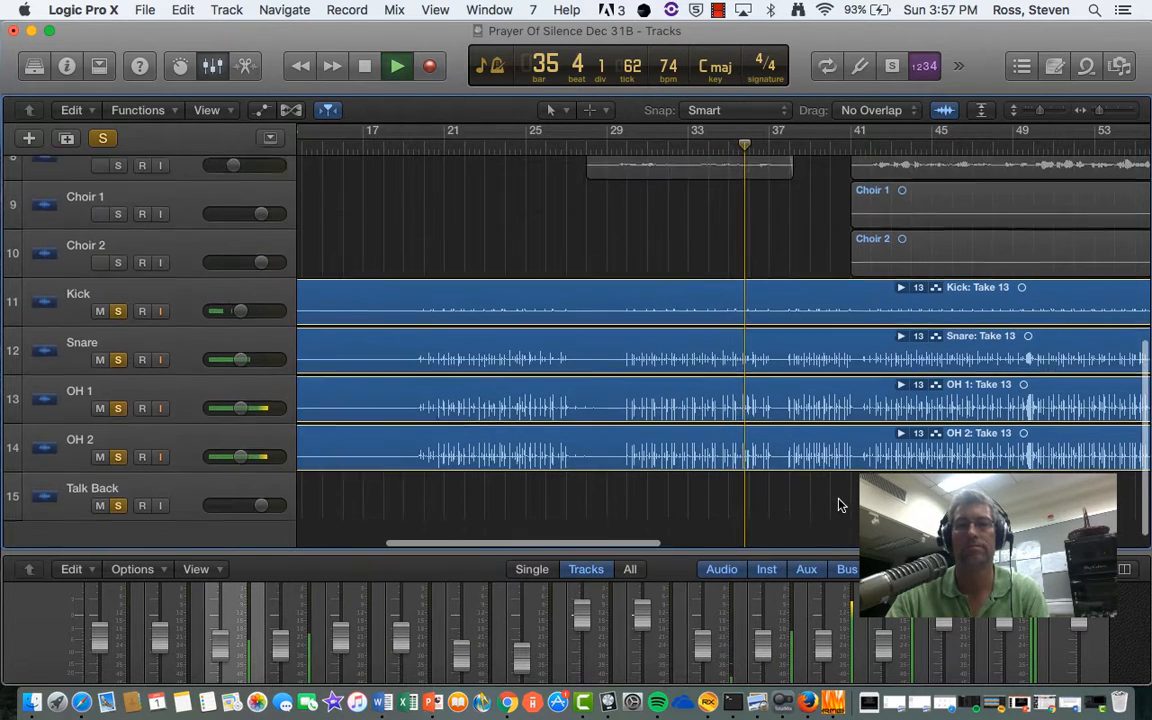
scroll(838, 504, up, 1)
scroll(838, 505, down, 2)
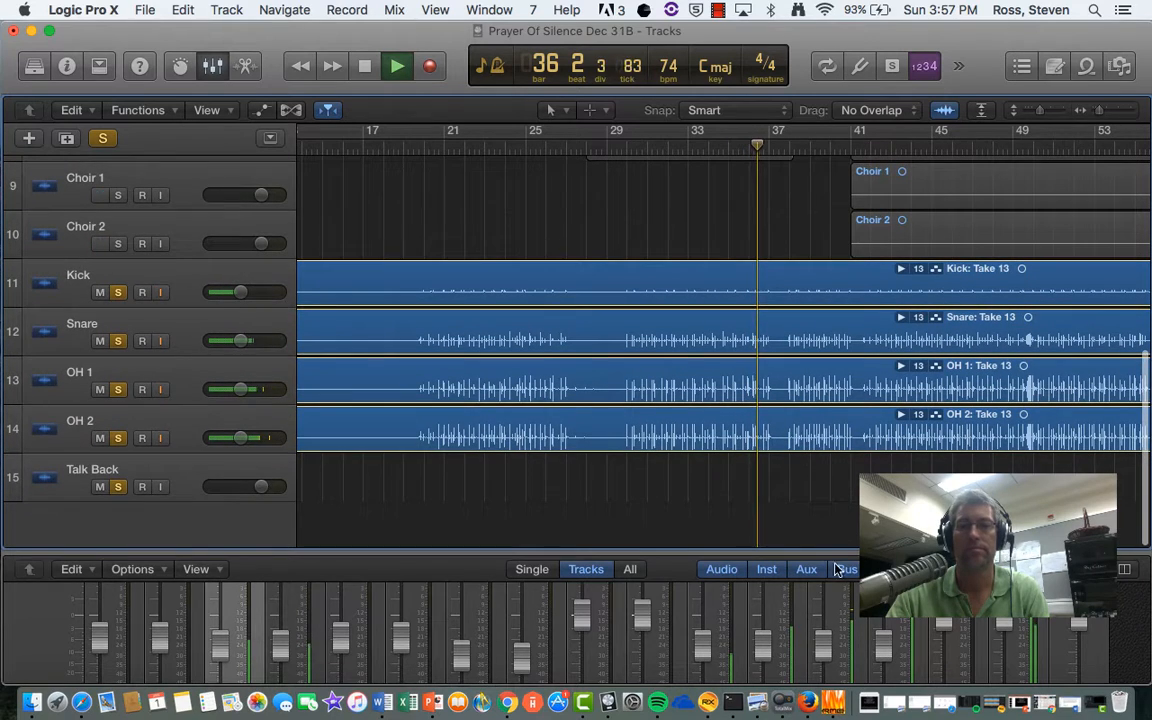
drag(836, 552, 831, 445)
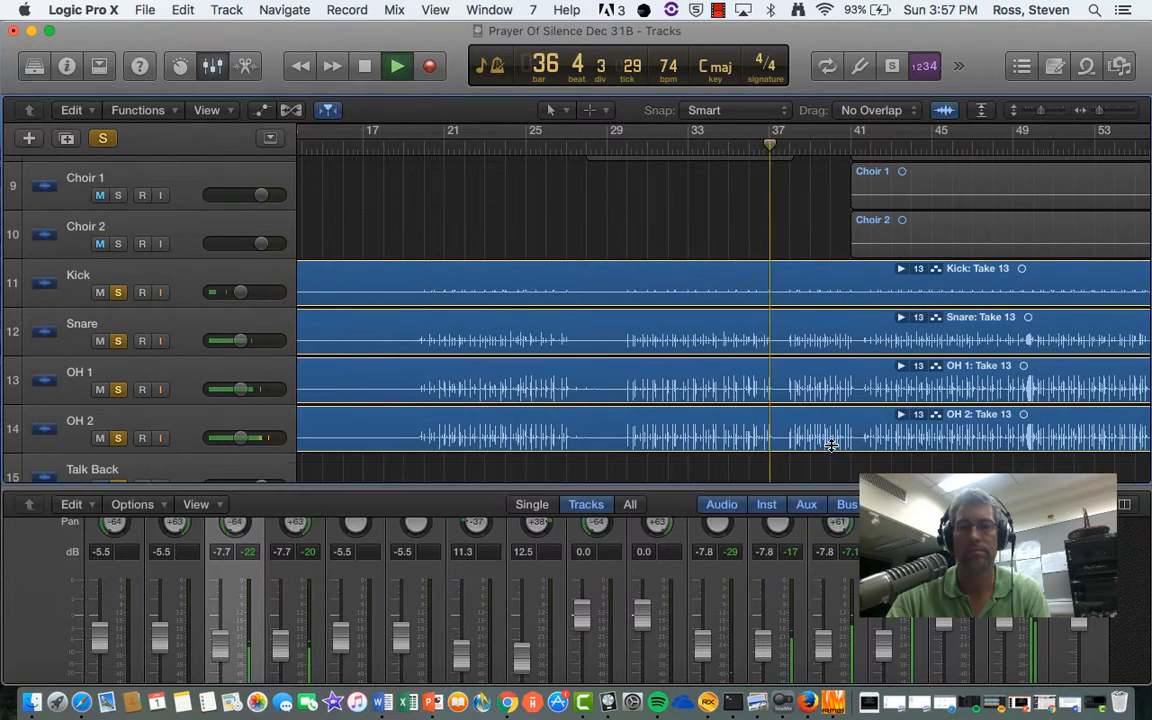
scroll(843, 658, up, 5)
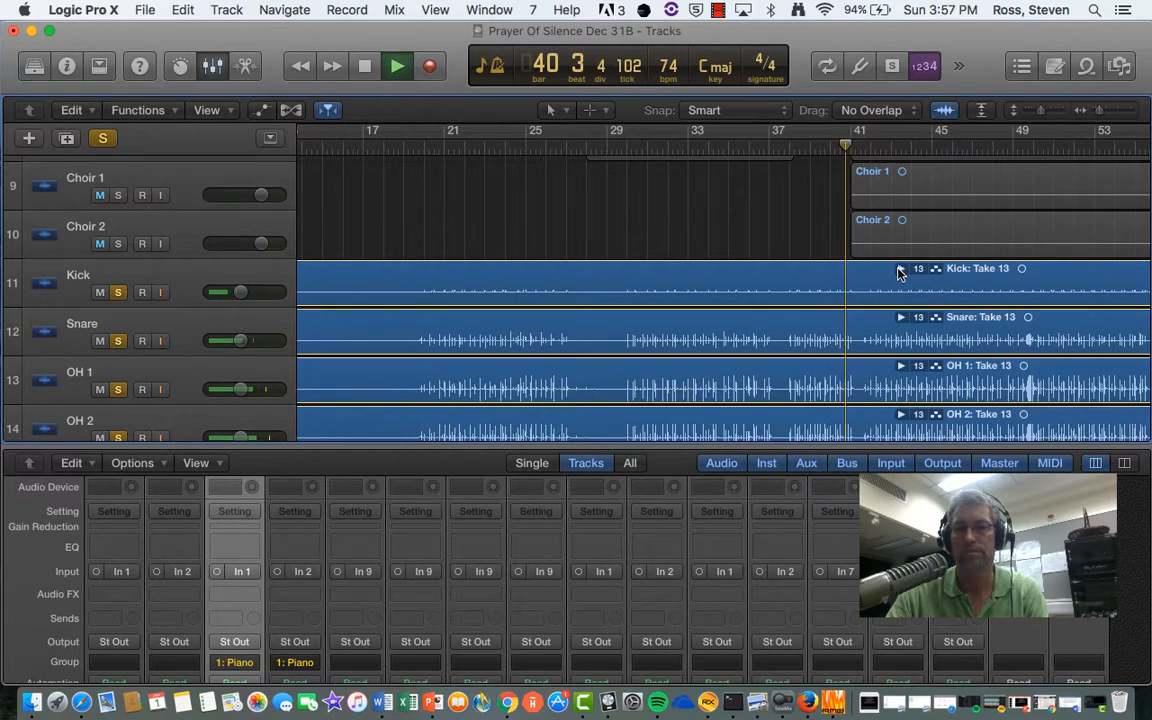
click(900, 318)
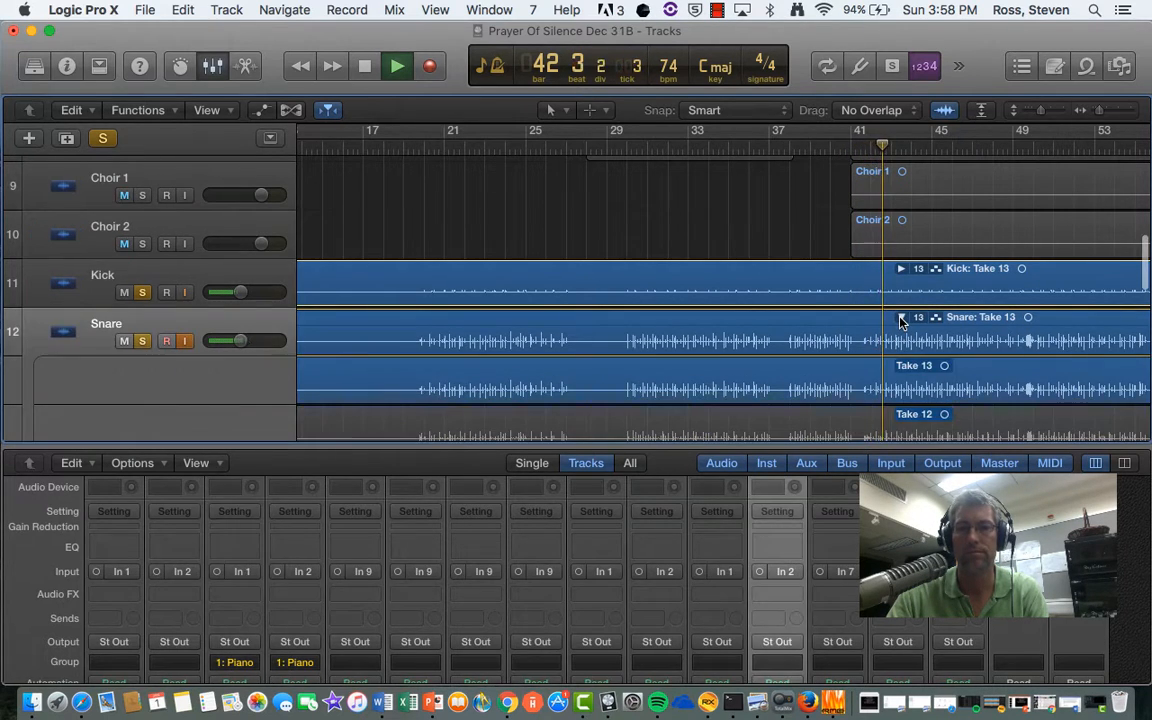
key(space)
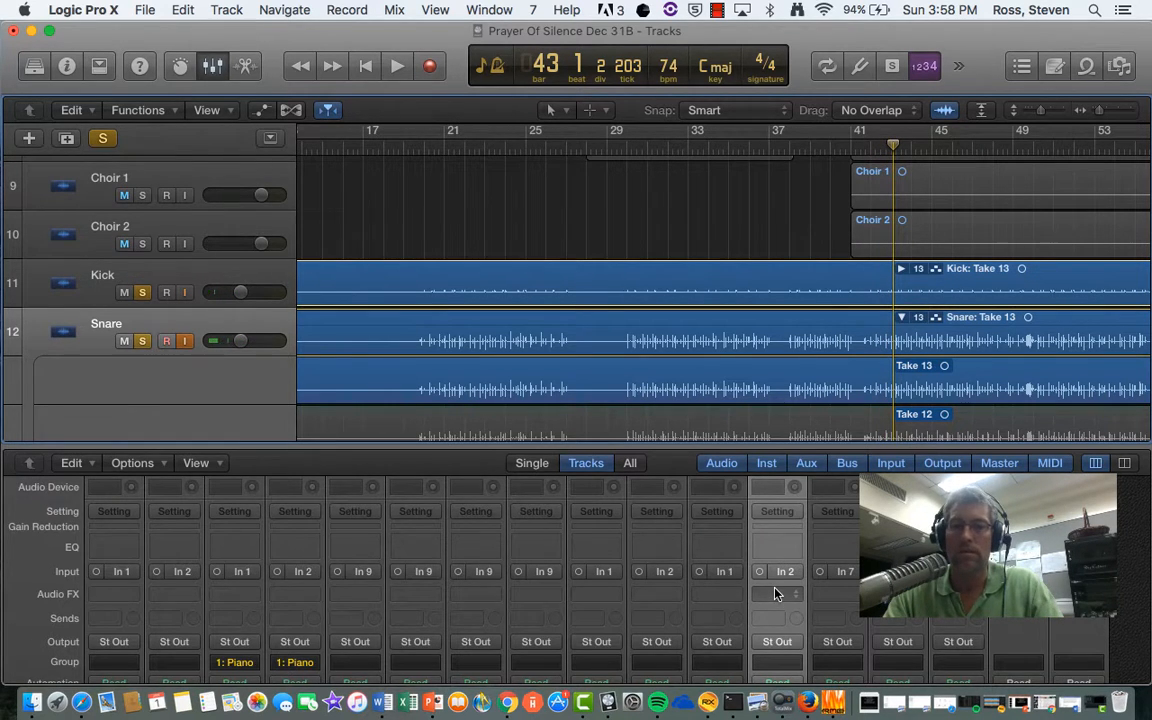
Step: Assign the Kick, Snare, OH 1 and OH 2 channels to a new group named Drums with Editing (Selection) enabled
scroll(775, 594, down, 10)
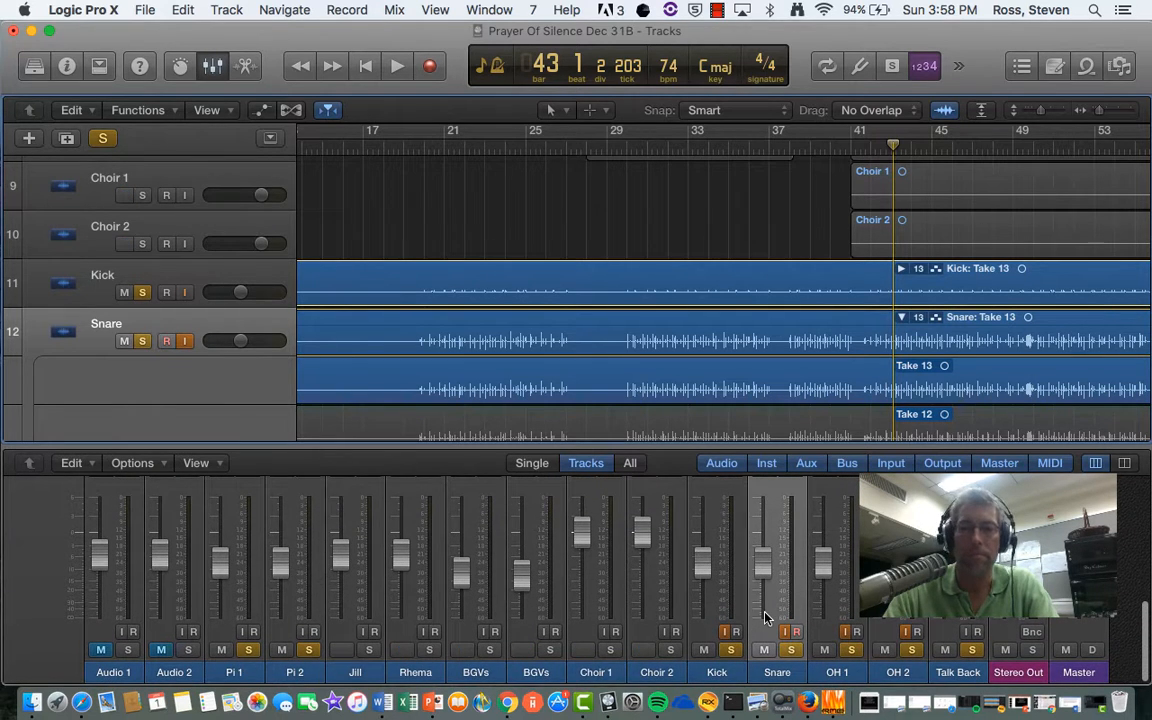
scroll(765, 617, up, 1)
scroll(765, 617, up, 8)
drag(729, 511, 885, 514)
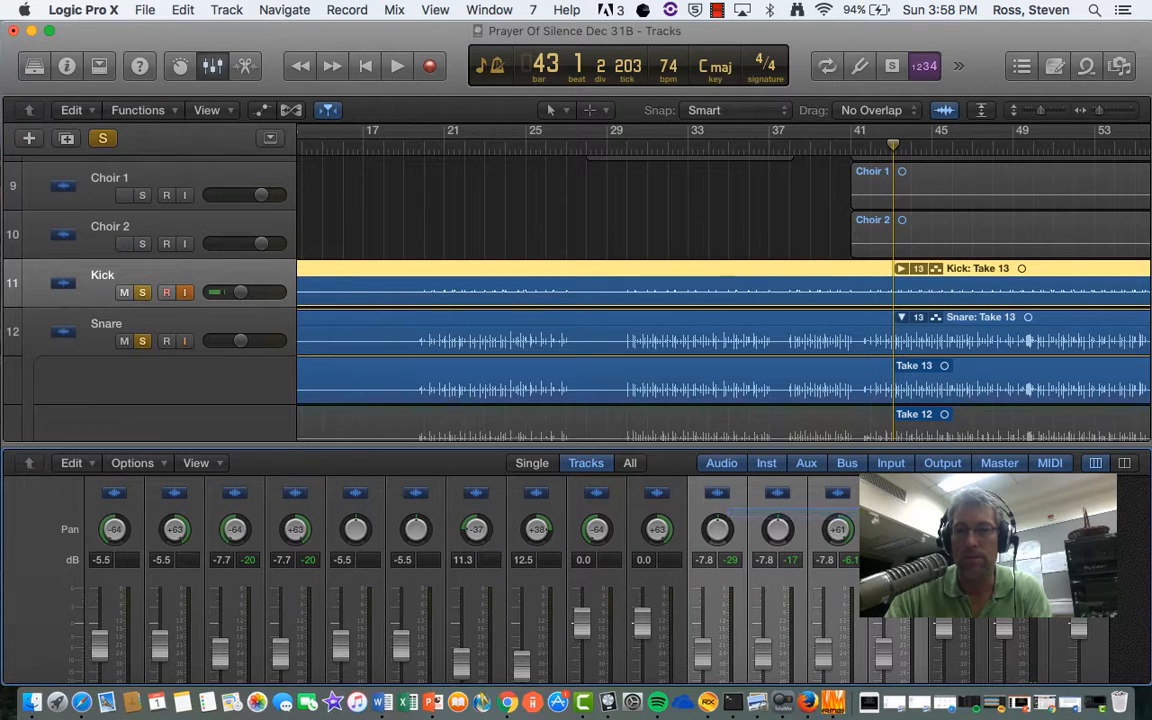
scroll(560, 580, down, 8)
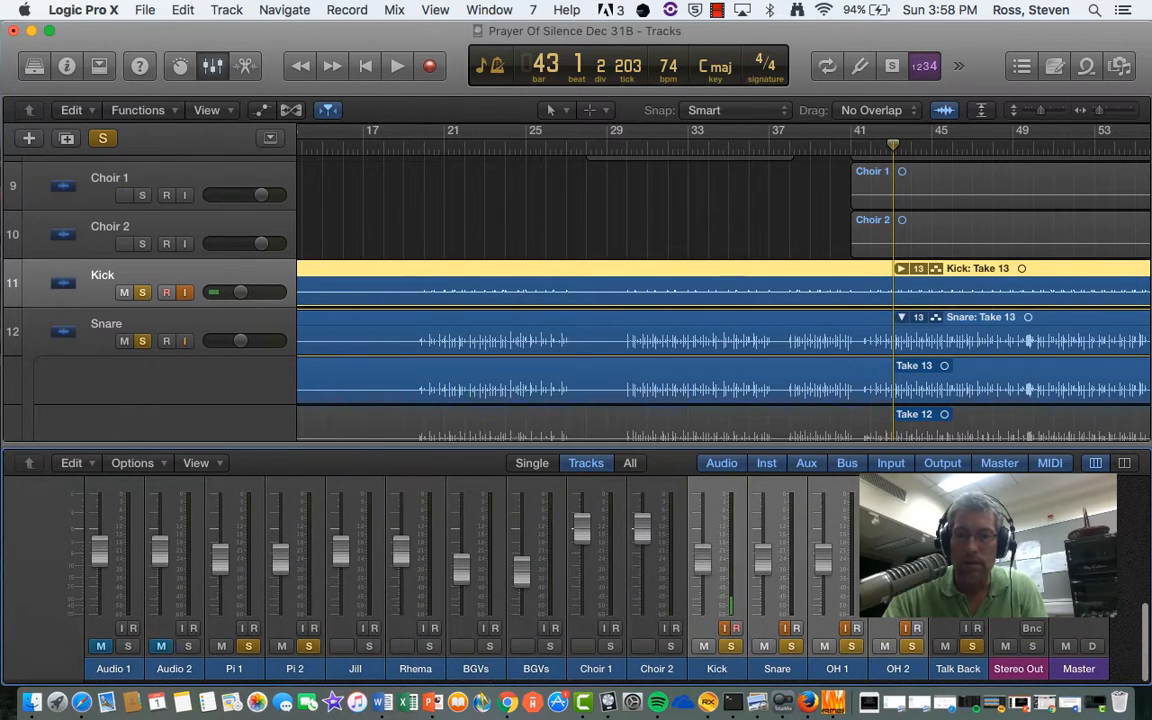
scroll(560, 580, up, 12)
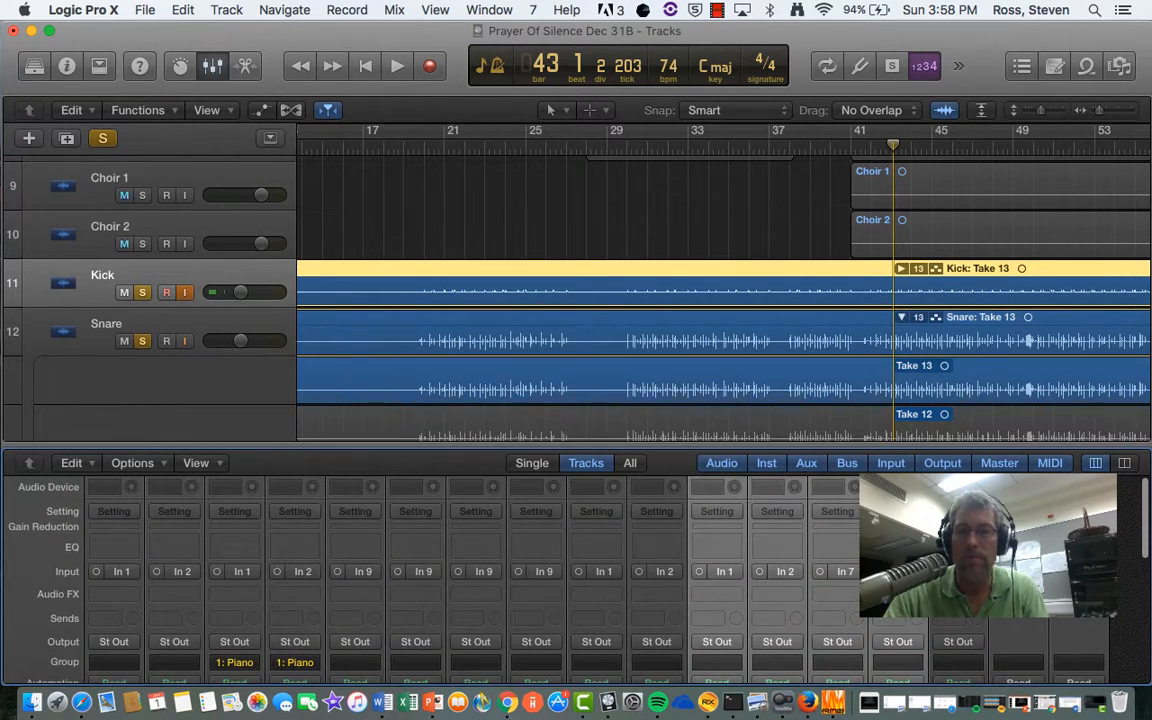
click(718, 662)
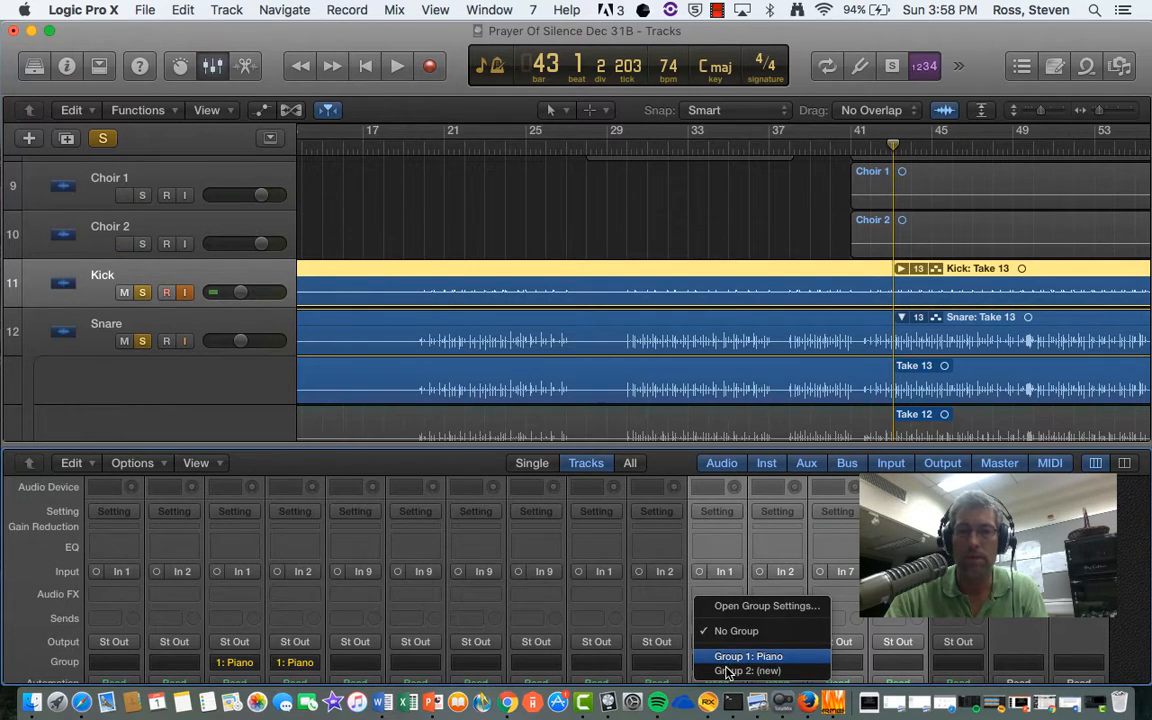
click(740, 671)
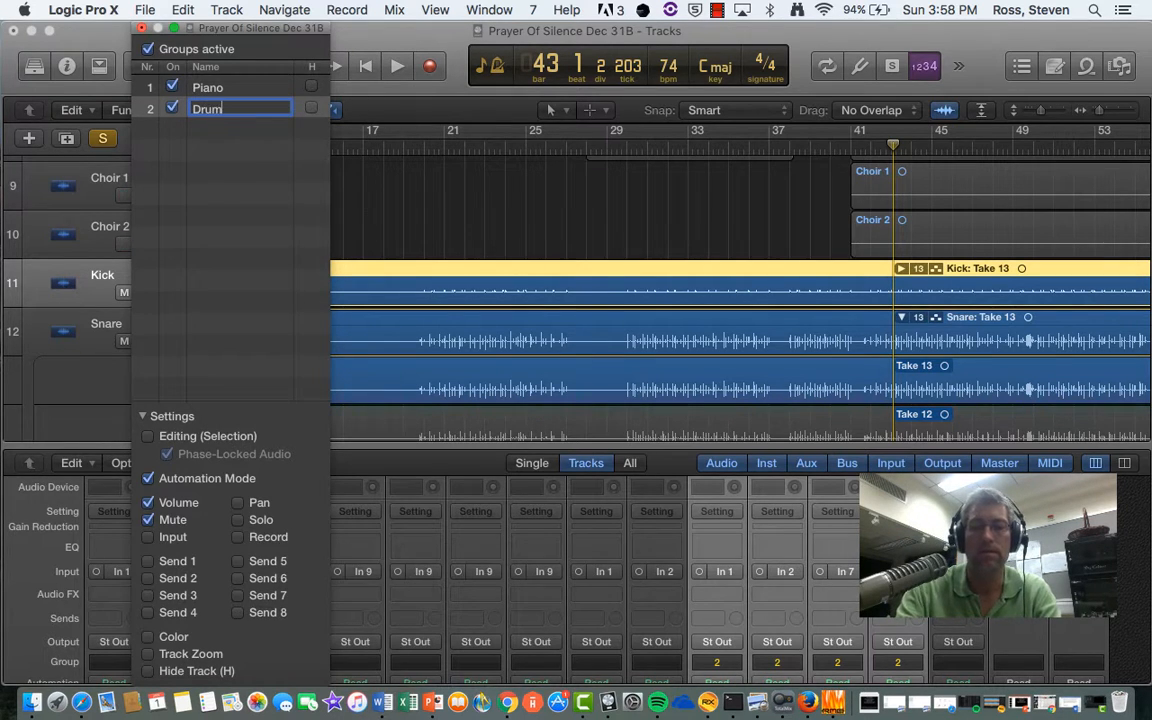
key(Return)
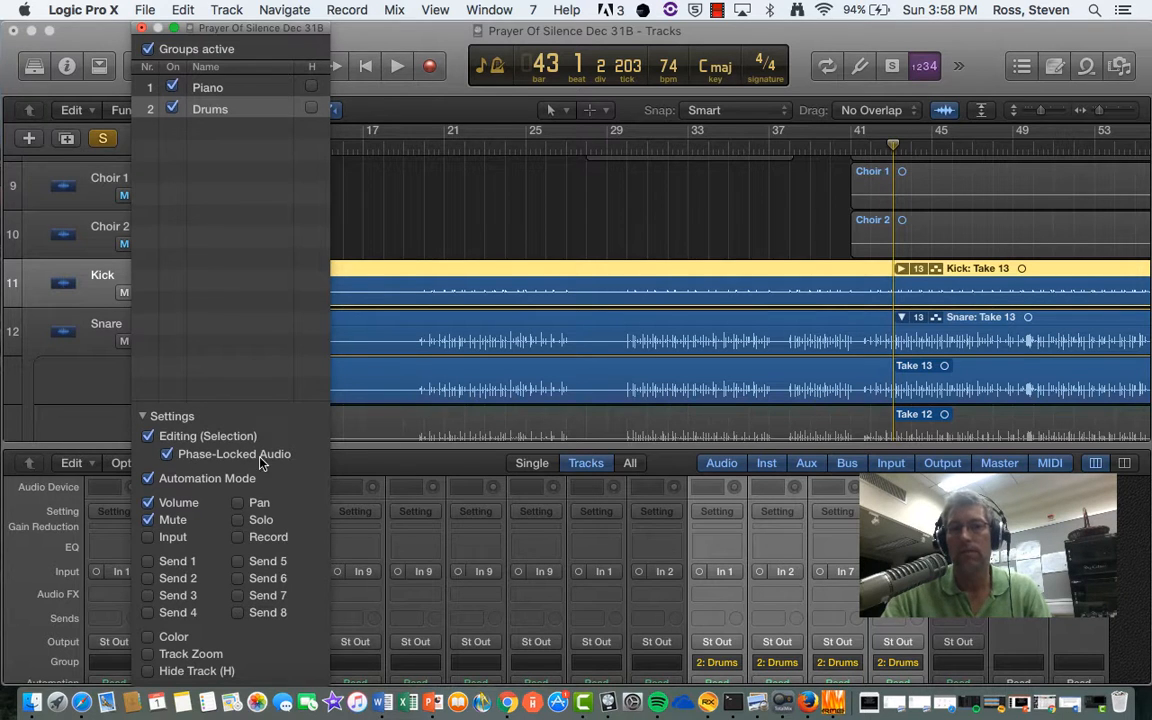
click(141, 28)
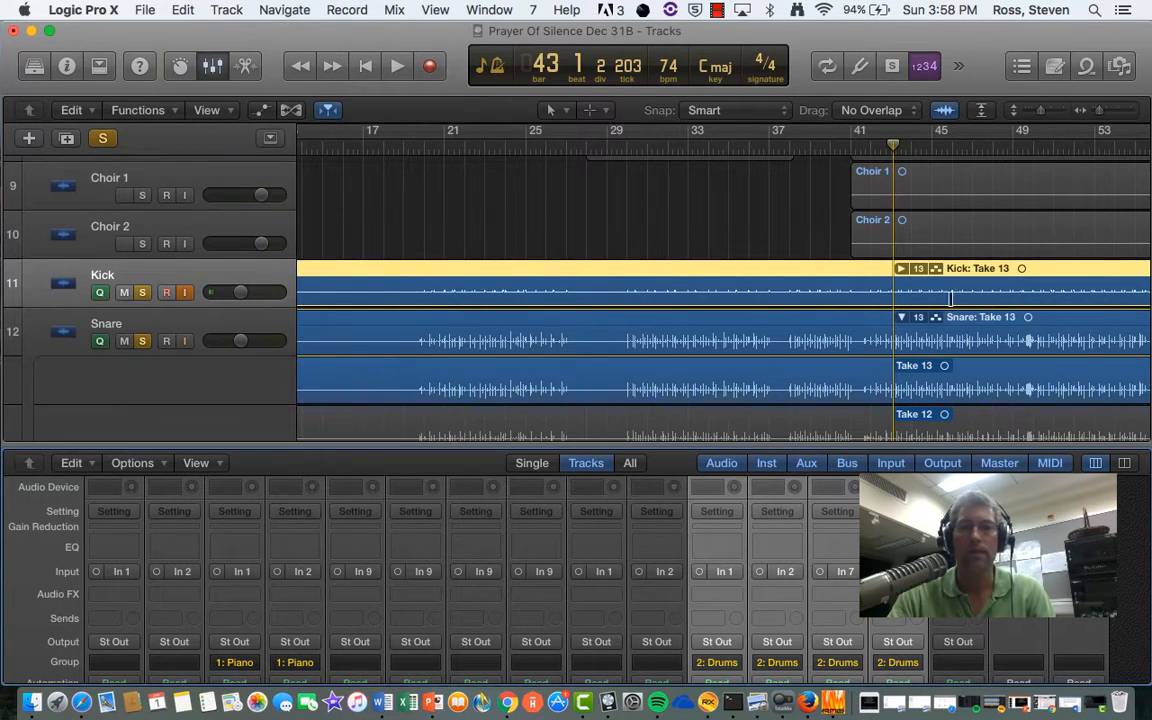
Step: Look through the takes in the Kick take folder with the playhead at bar 40, and collapse the folder
click(901, 269)
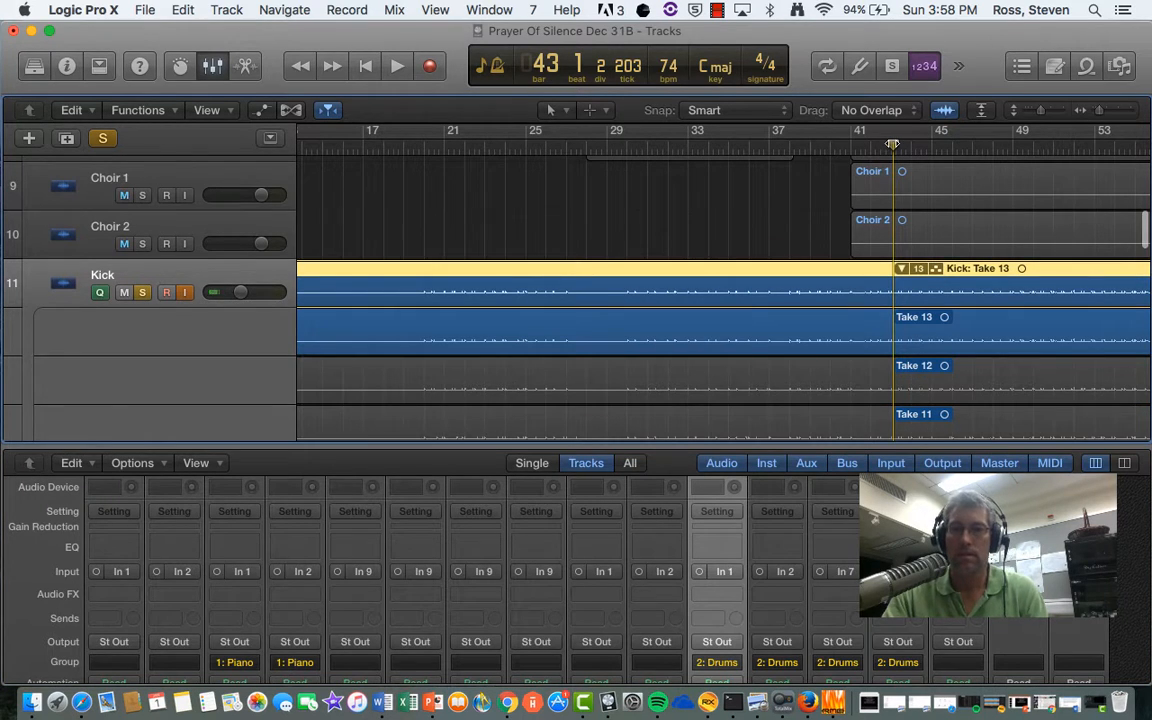
click(831, 152)
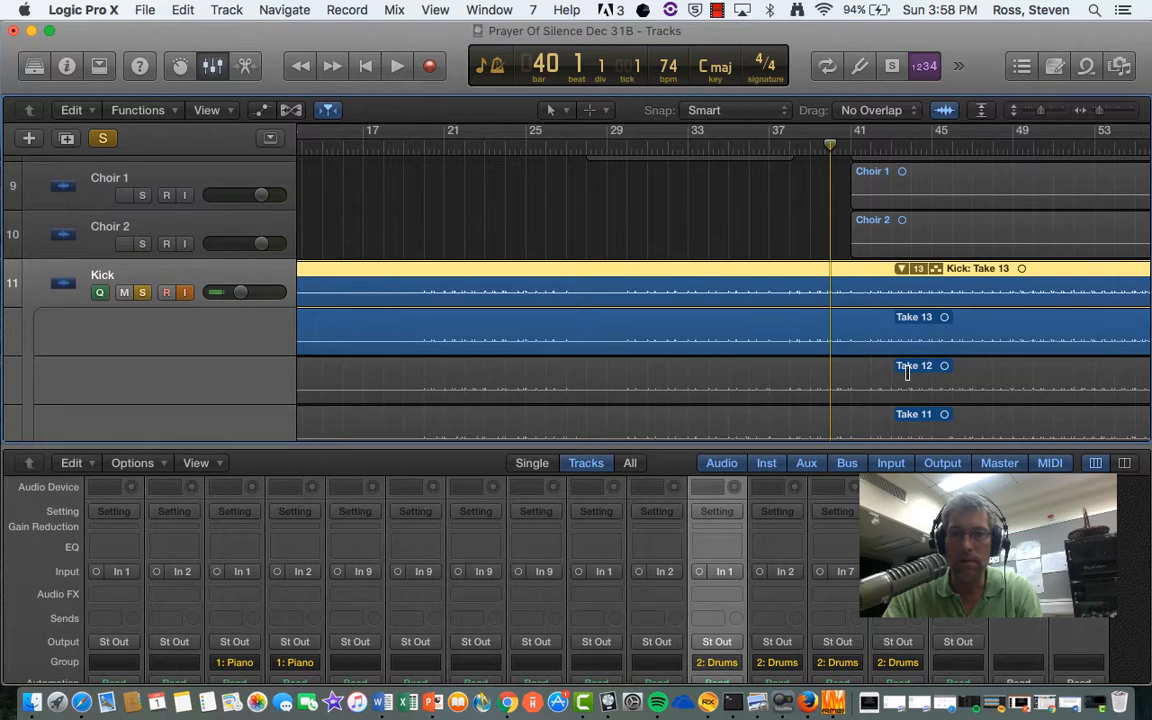
scroll(907, 370, down, 10)
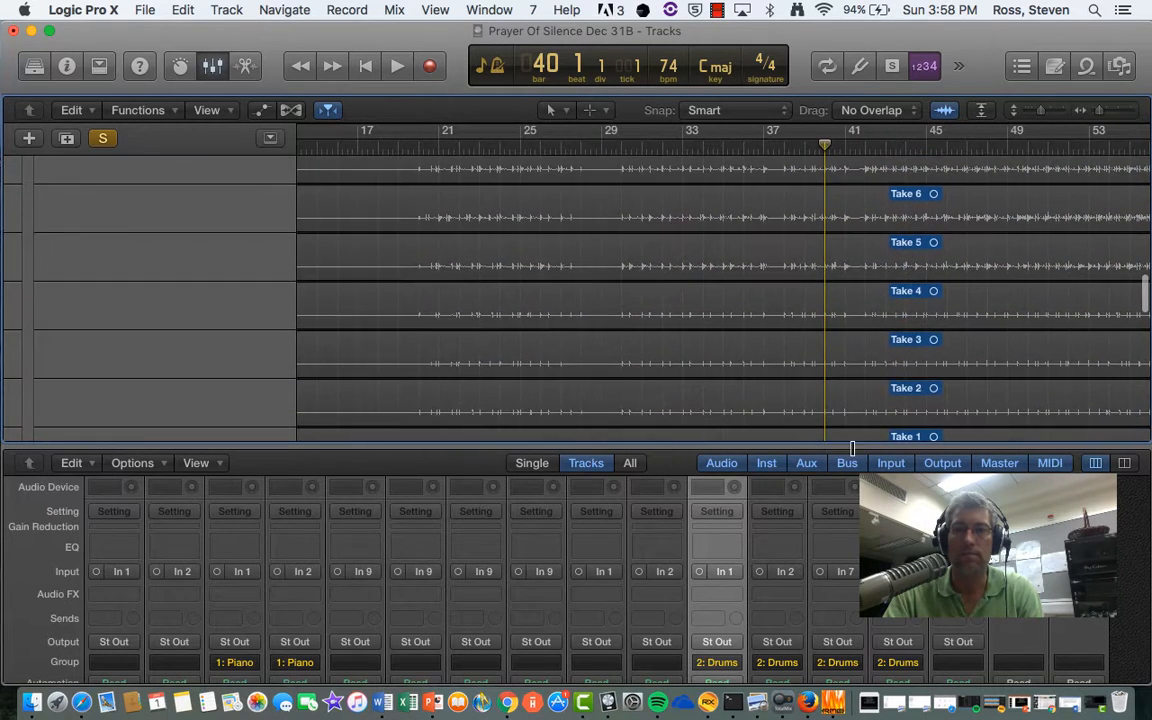
scroll(863, 397, up, 10)
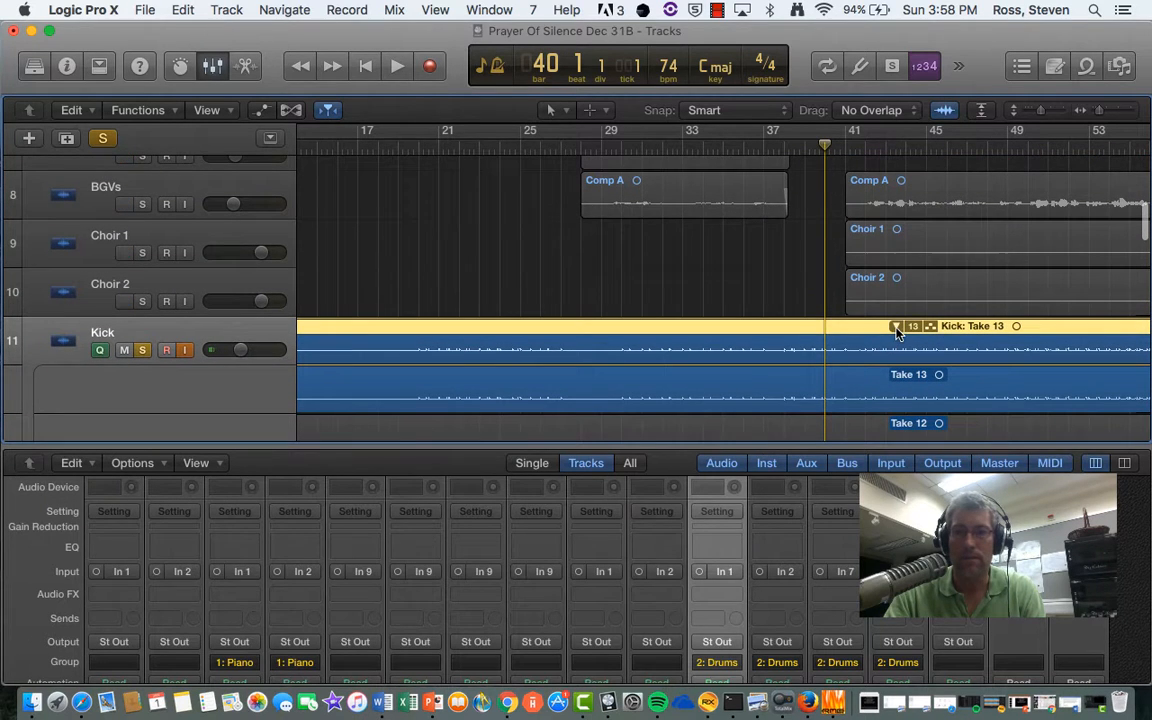
click(896, 327)
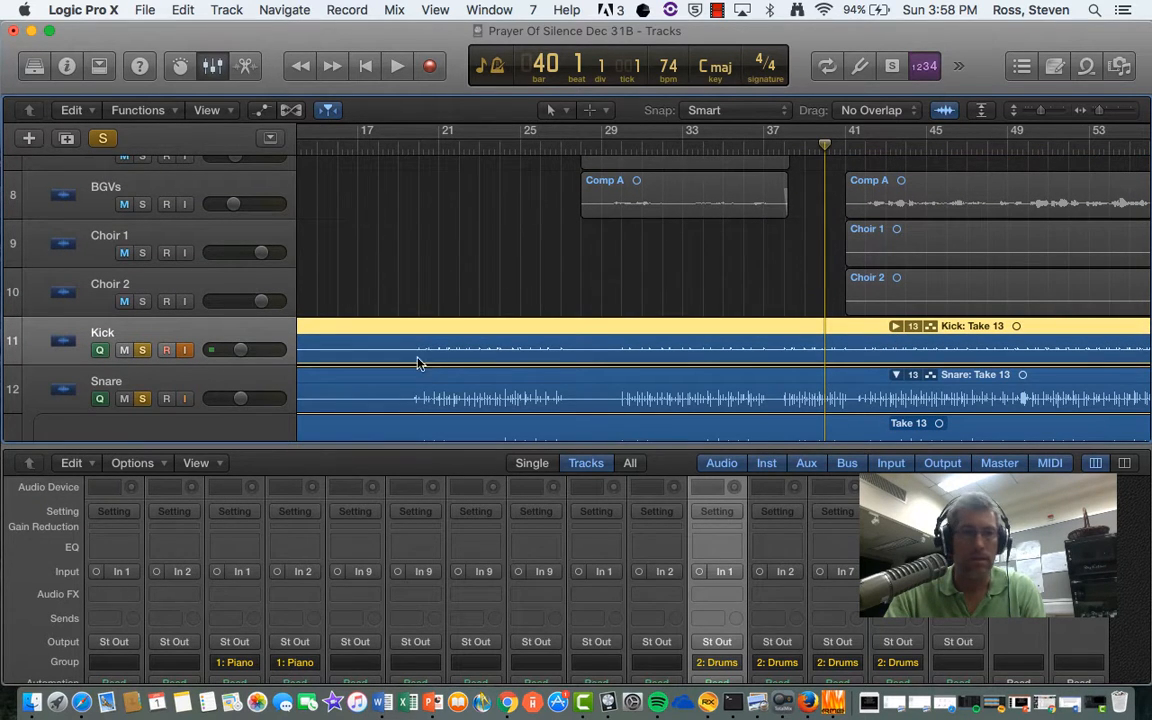
Step: Look over the Snare takes and listen to the drums with the piano from bar 40 to about bar 50
click(896, 376)
click(896, 376)
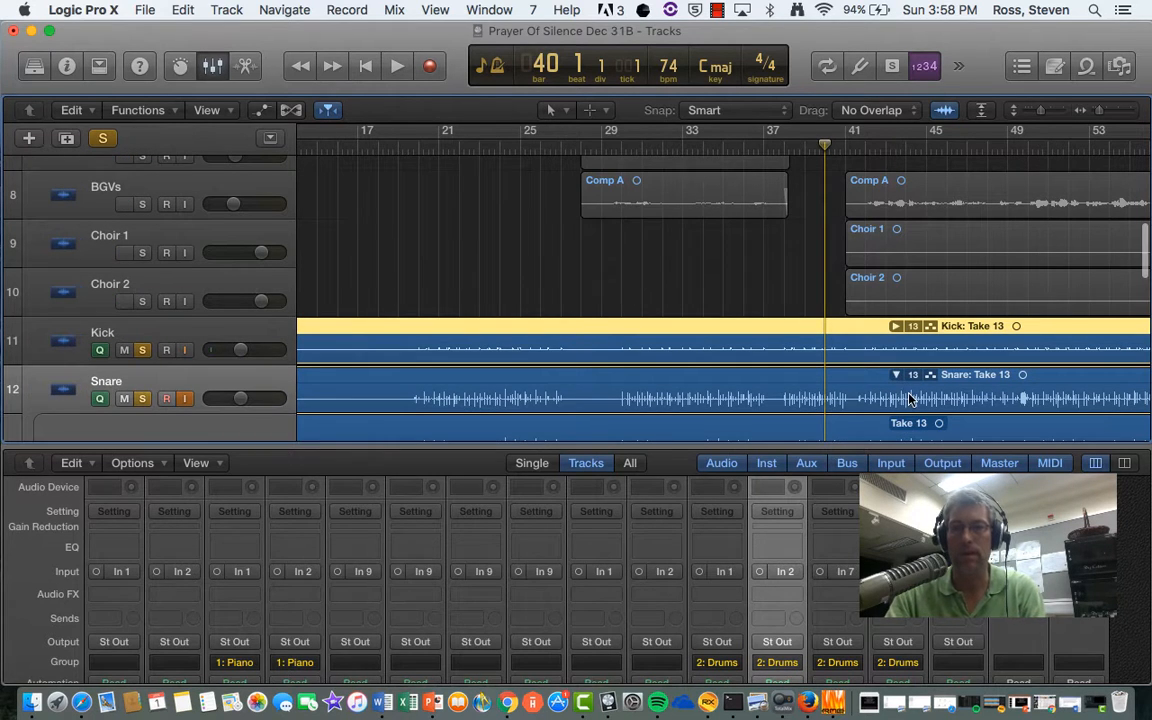
scroll(910, 400, down, 5)
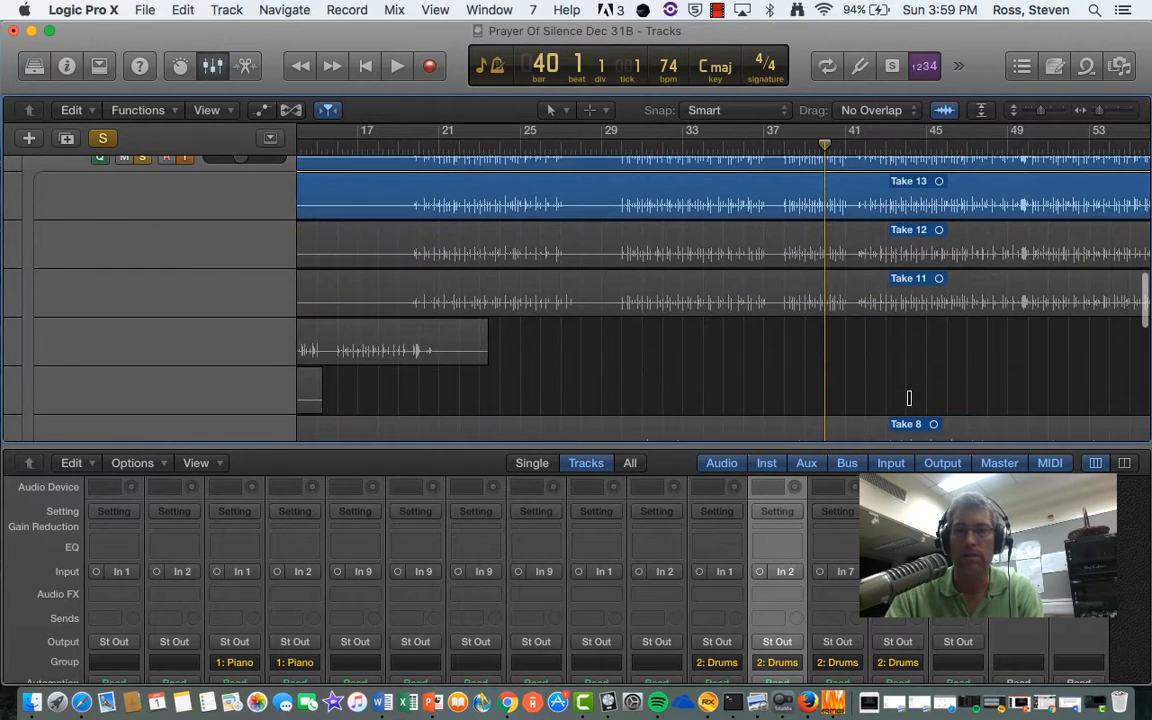
scroll(910, 398, up, 2)
key(space)
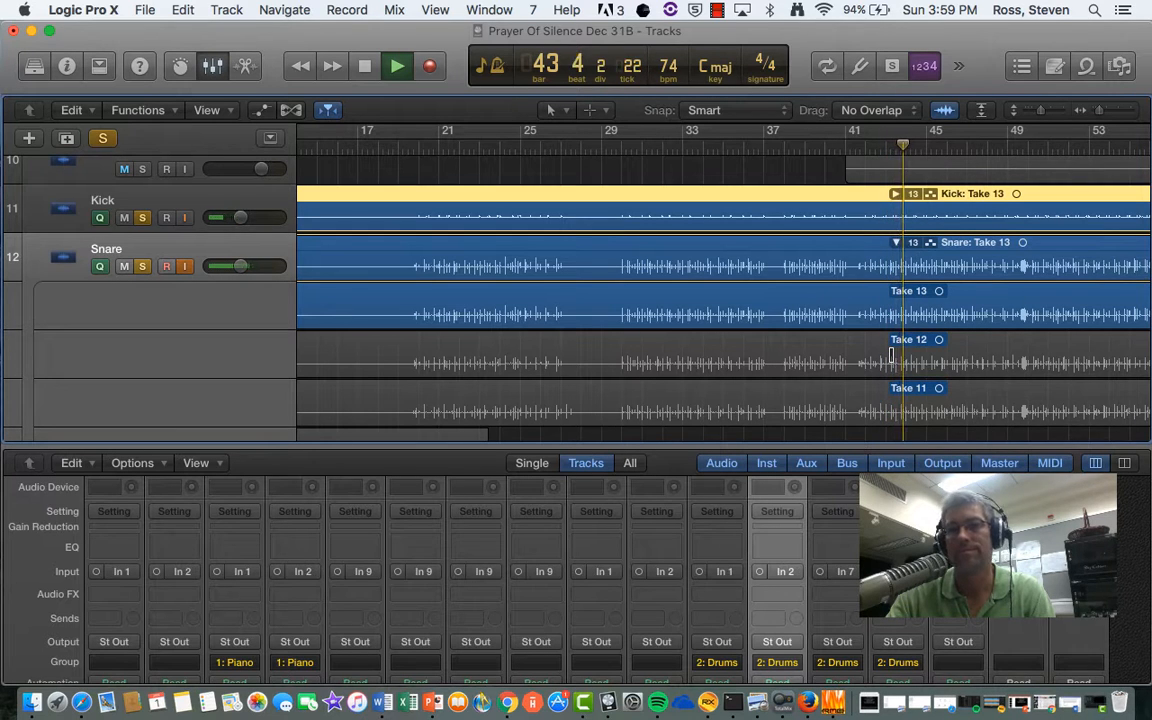
scroll(889, 340, right, 5)
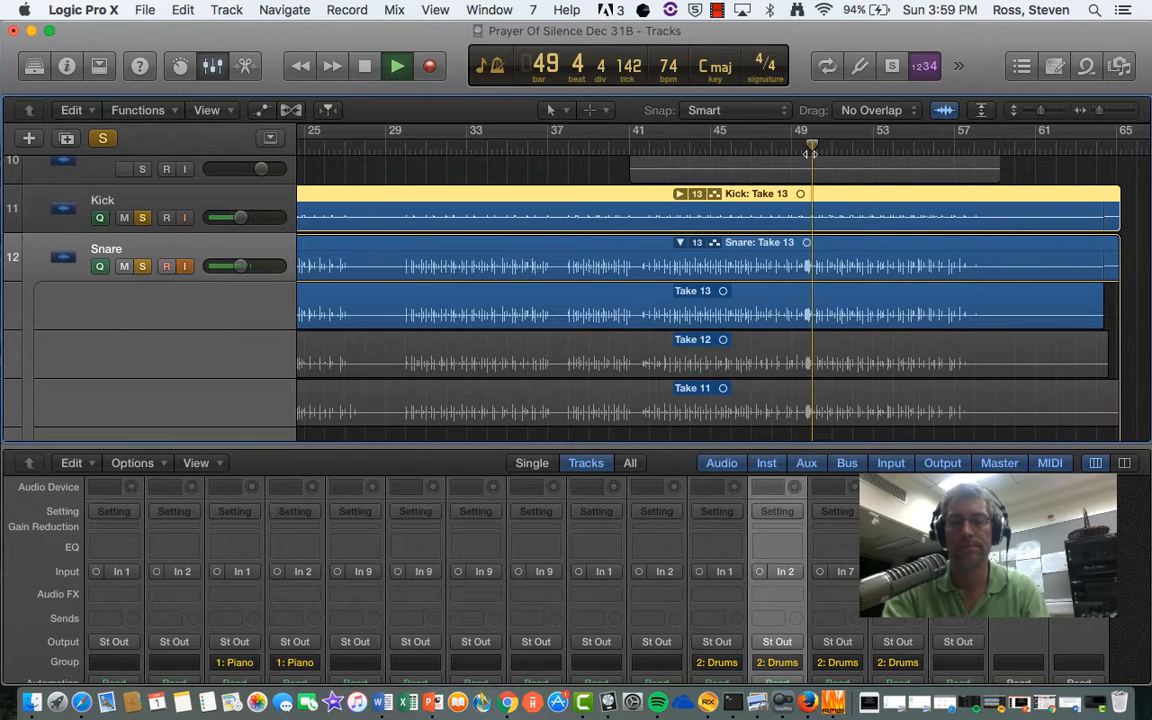
key(space)
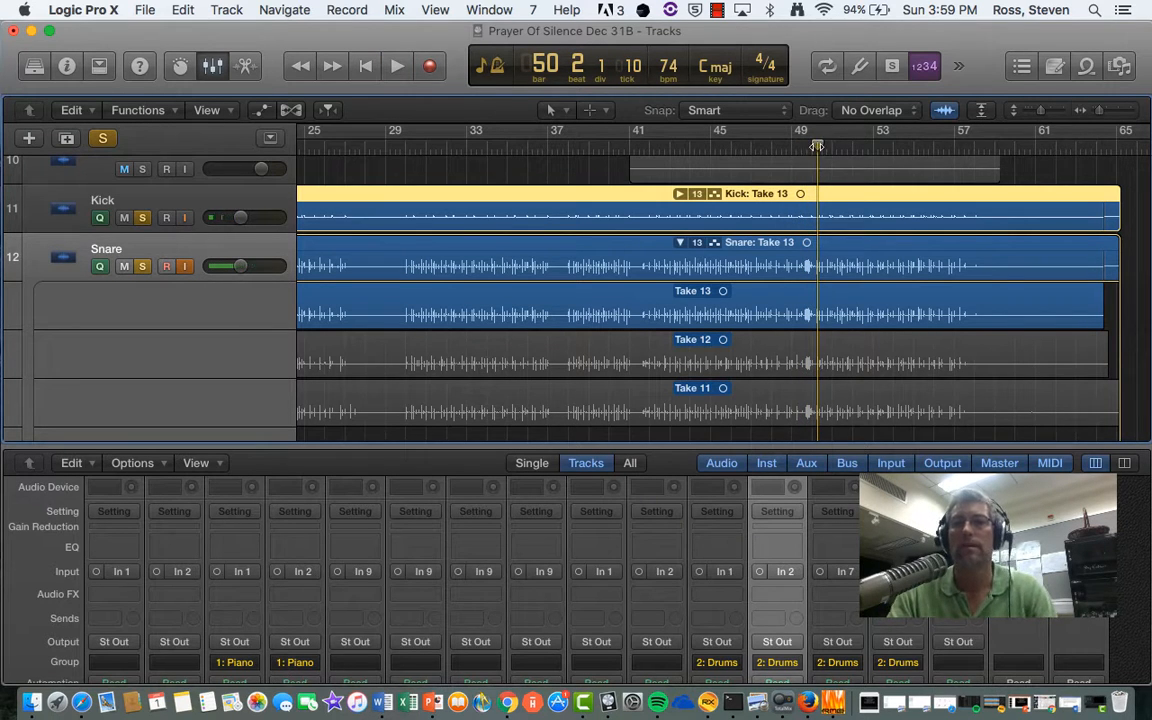
Step: Locate the snare fill just before bar 50 and listen to it in Take 13
drag(808, 148, 801, 149)
key(space)
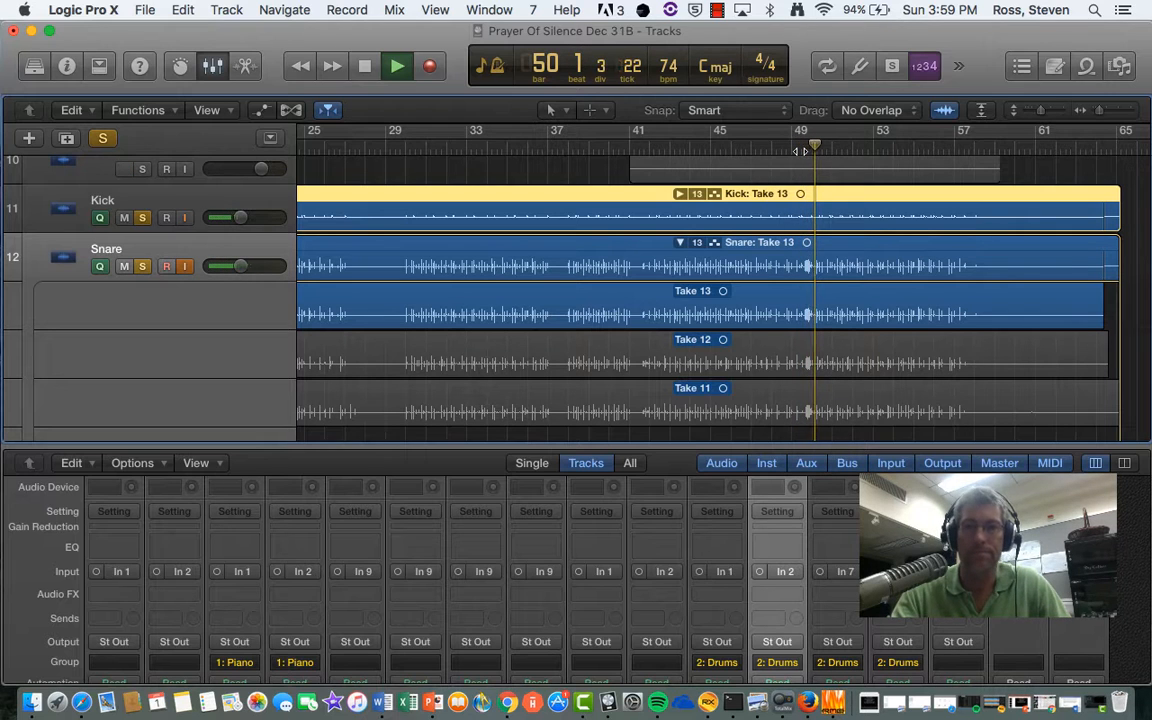
key(space)
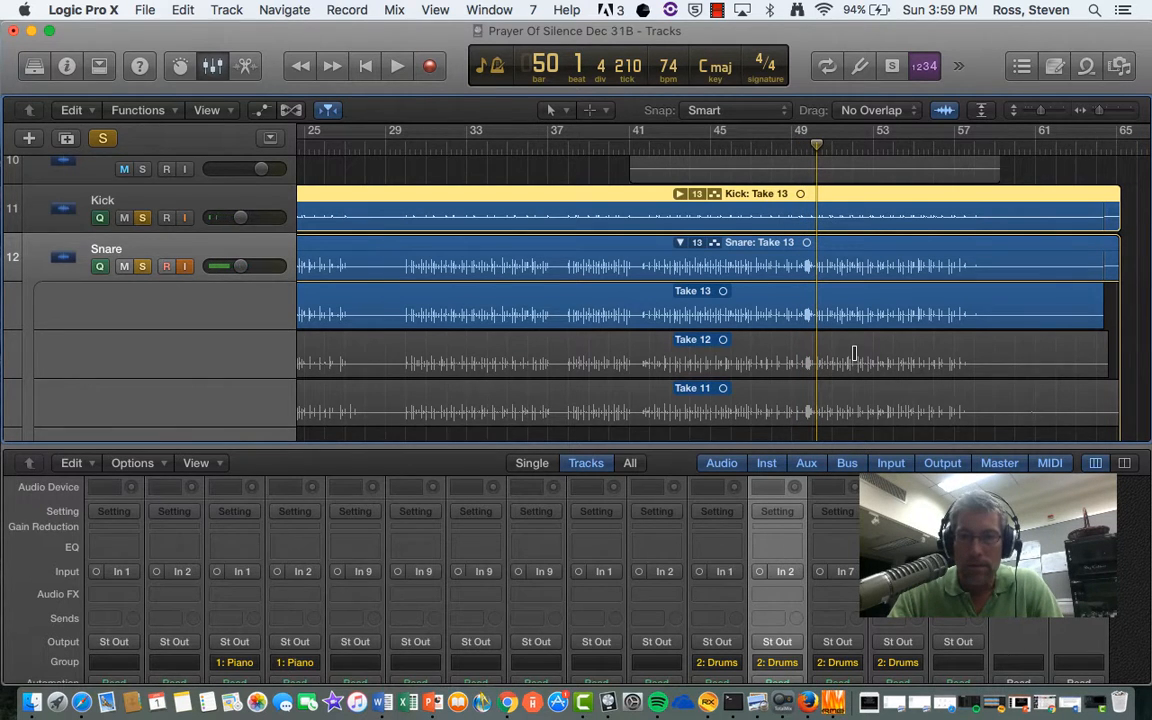
scroll(854, 354, down, 2)
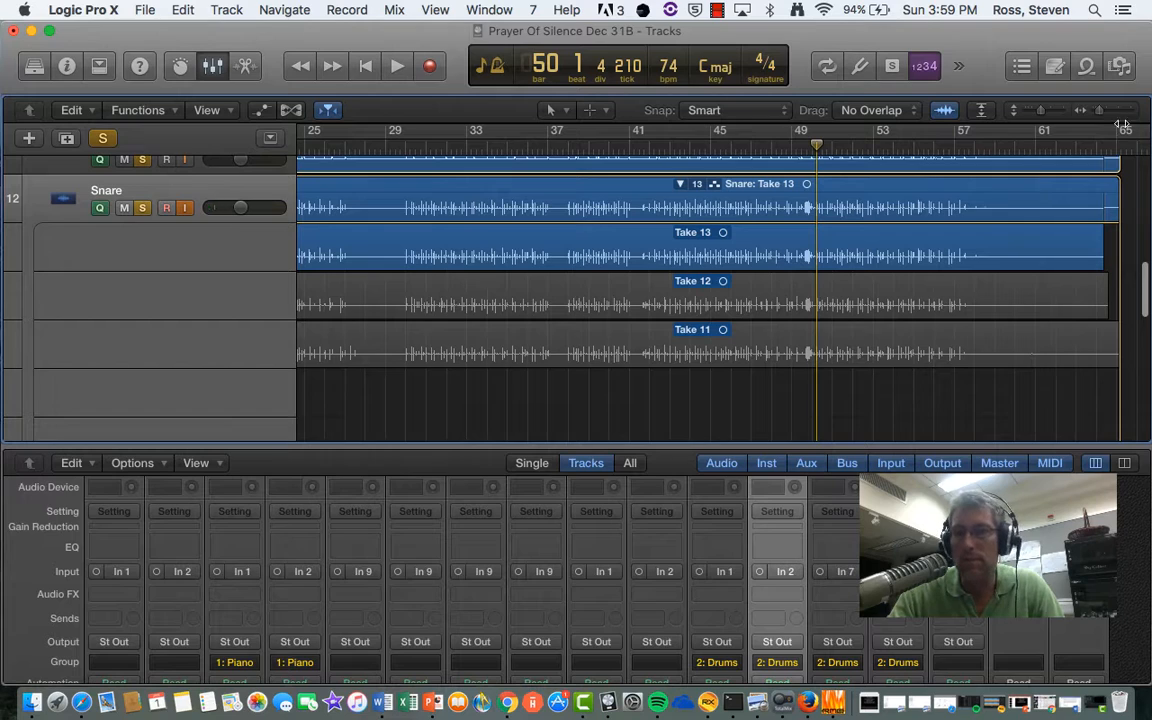
drag(1105, 113, 1117, 113)
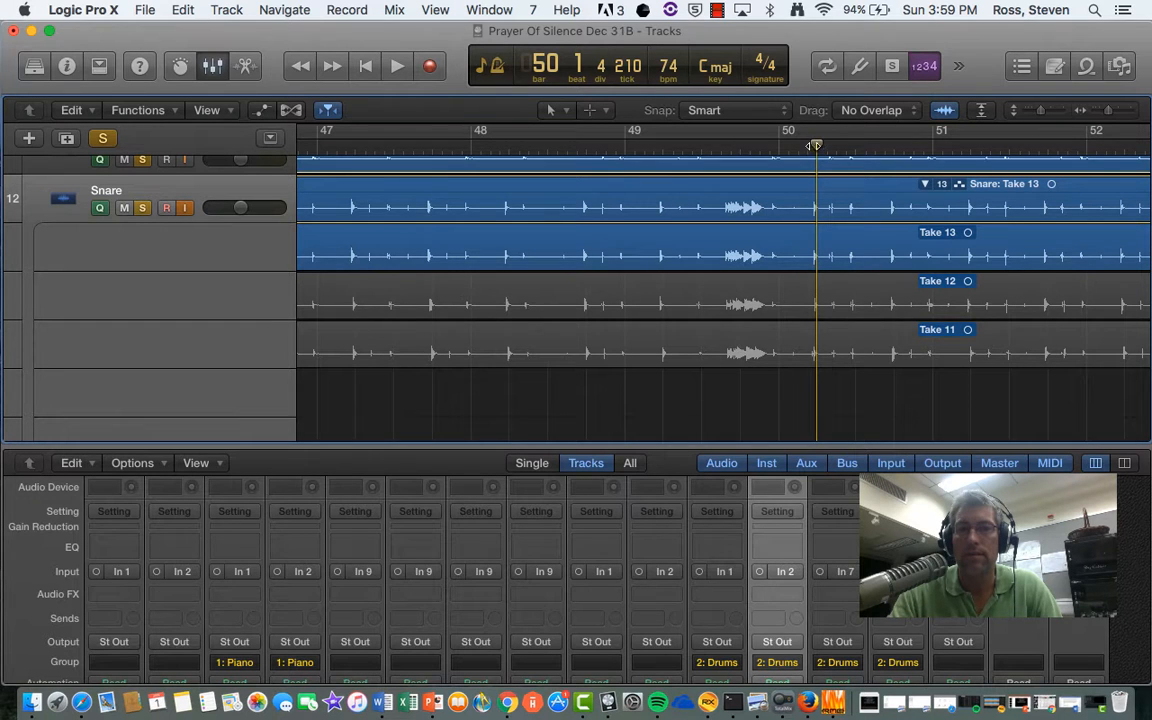
drag(815, 146, 711, 152)
key(space)
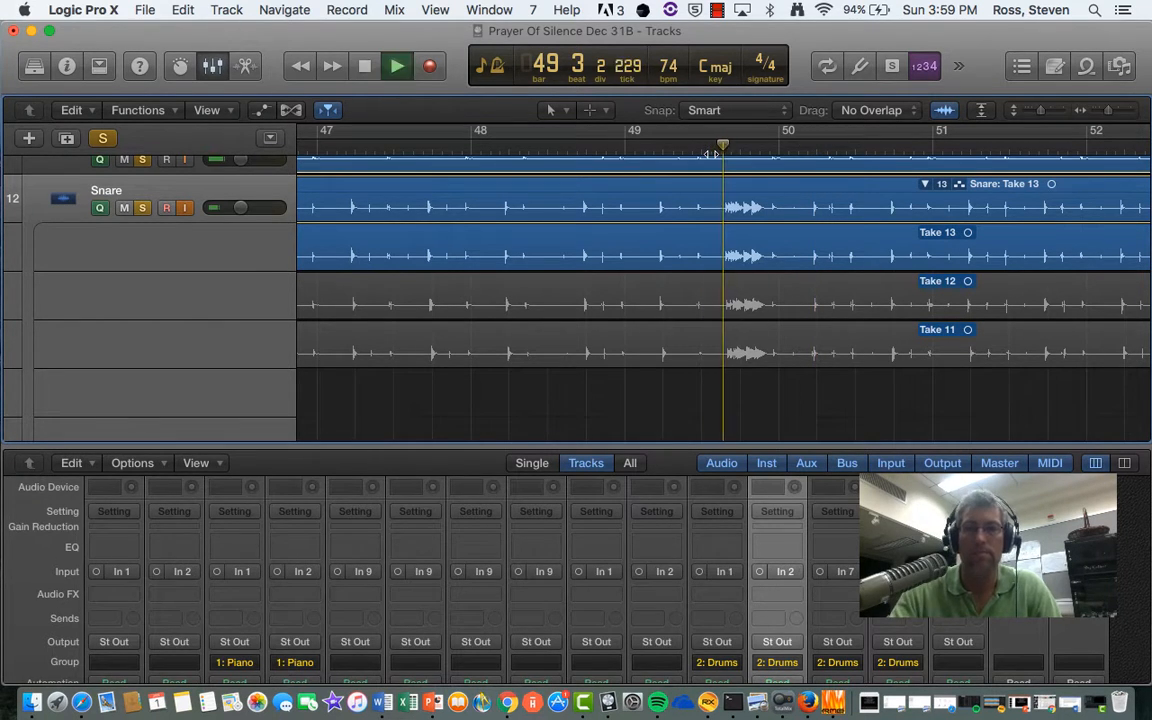
key(space)
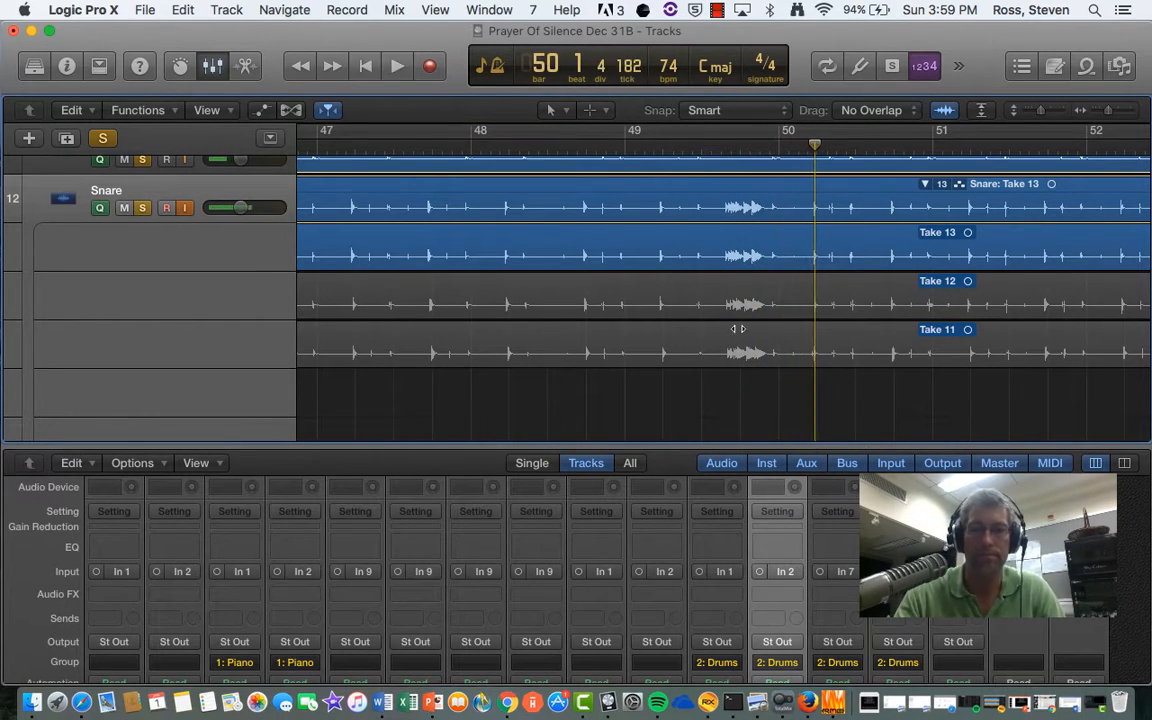
Step: Comp the snare fill just before bar 50 from Take 12, and review the edit on the grouped Kick and Snare tracks
drag(720, 308, 781, 311)
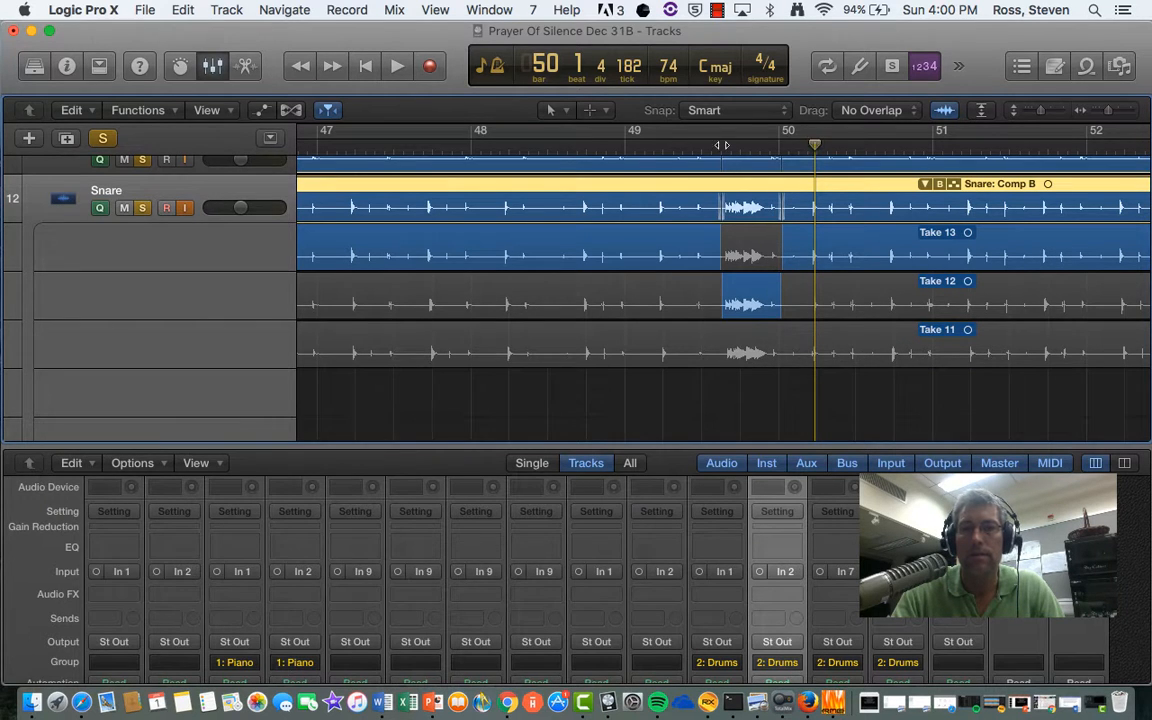
click(670, 146)
key(space)
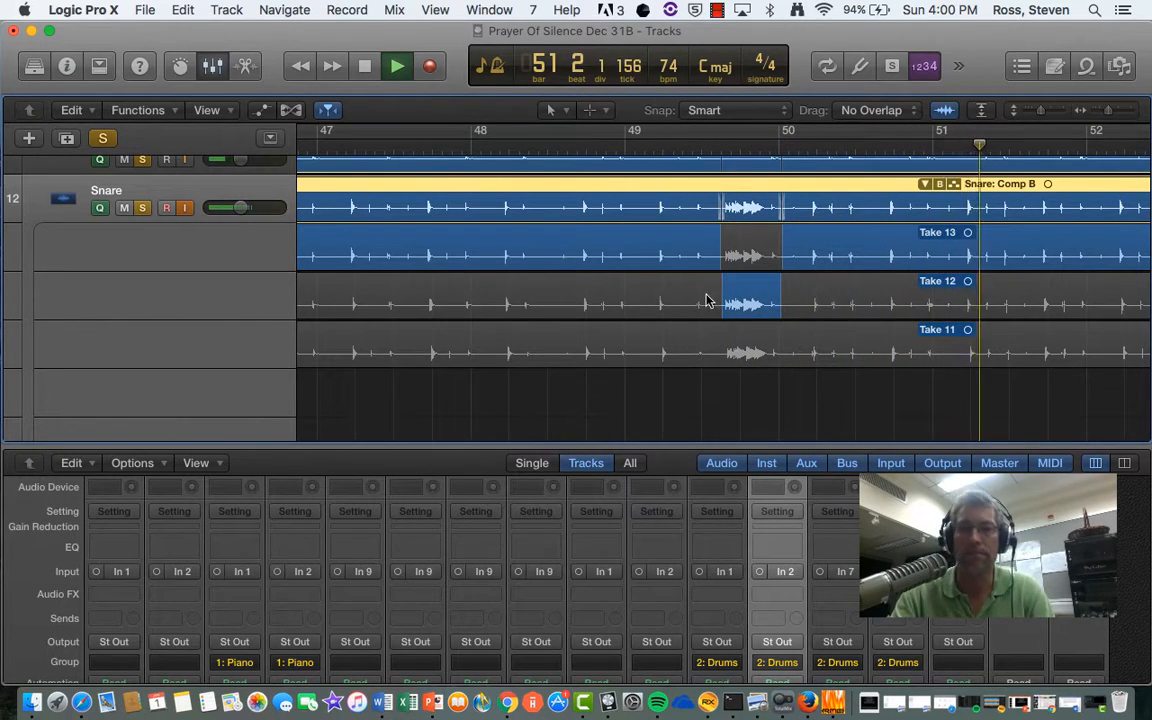
key(space)
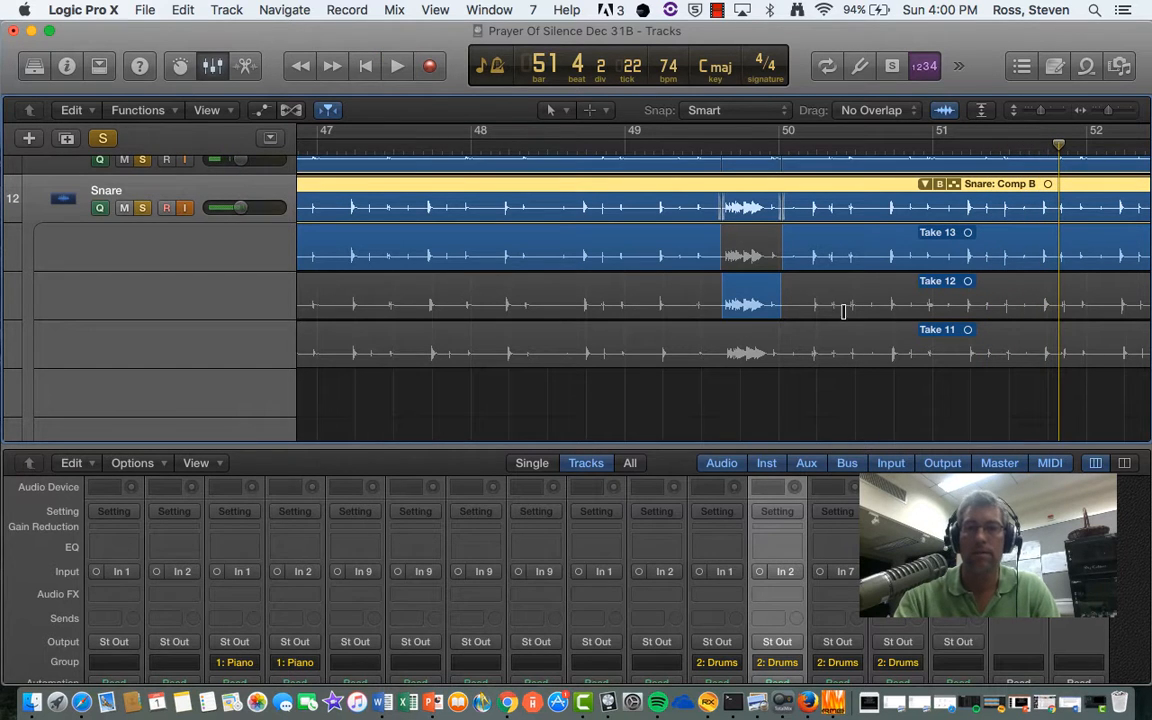
scroll(832, 303, down, 5)
scroll(834, 306, up, 10)
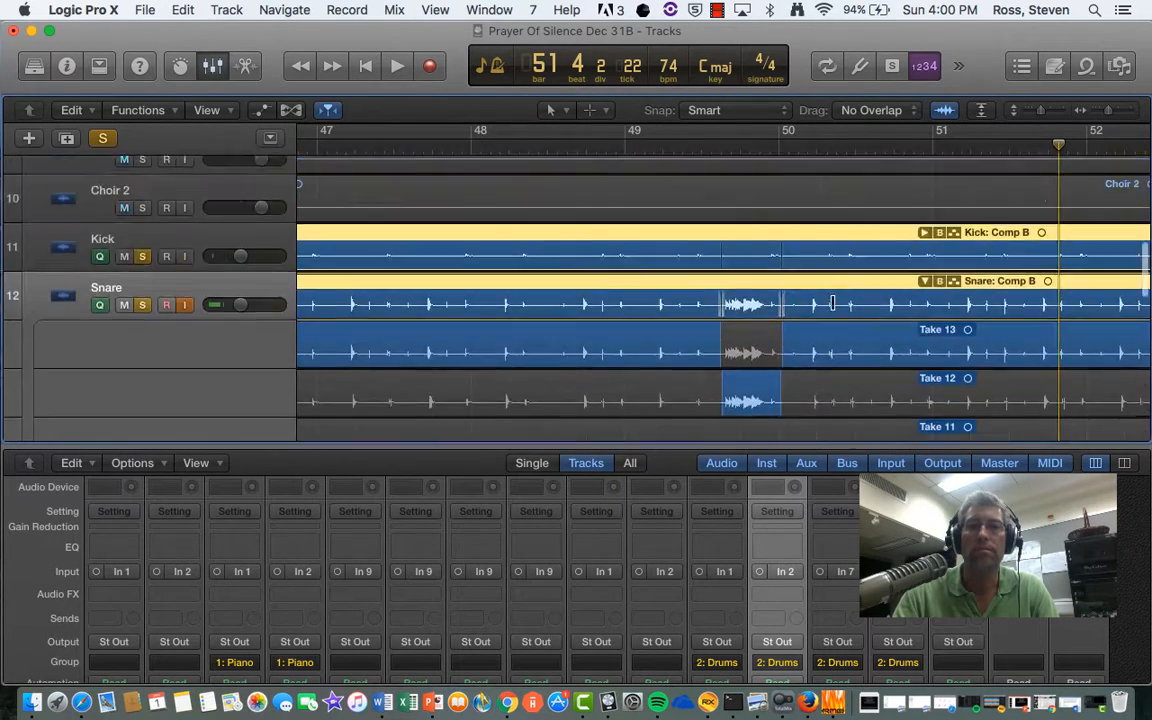
scroll(832, 307, down, 3)
scroll(830, 303, left, 5)
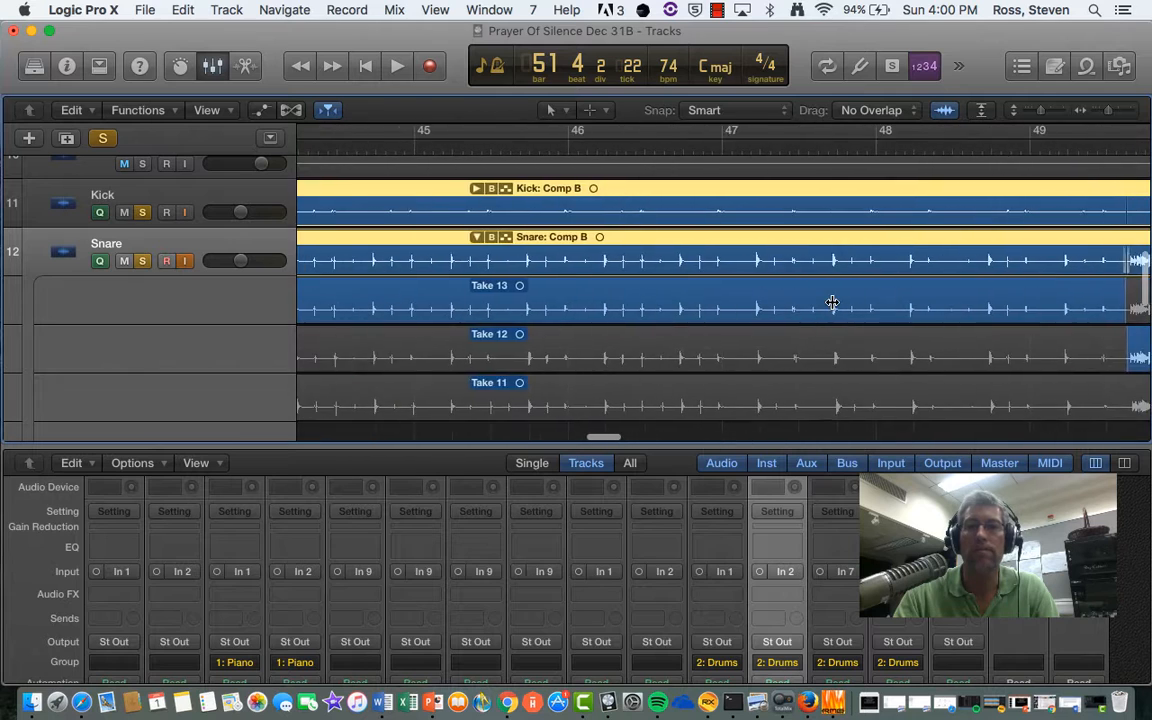
Step: Expand the Kick take folder and review the comped fill just before bar 50 across the grouped Kick and Snare takes
click(567, 189)
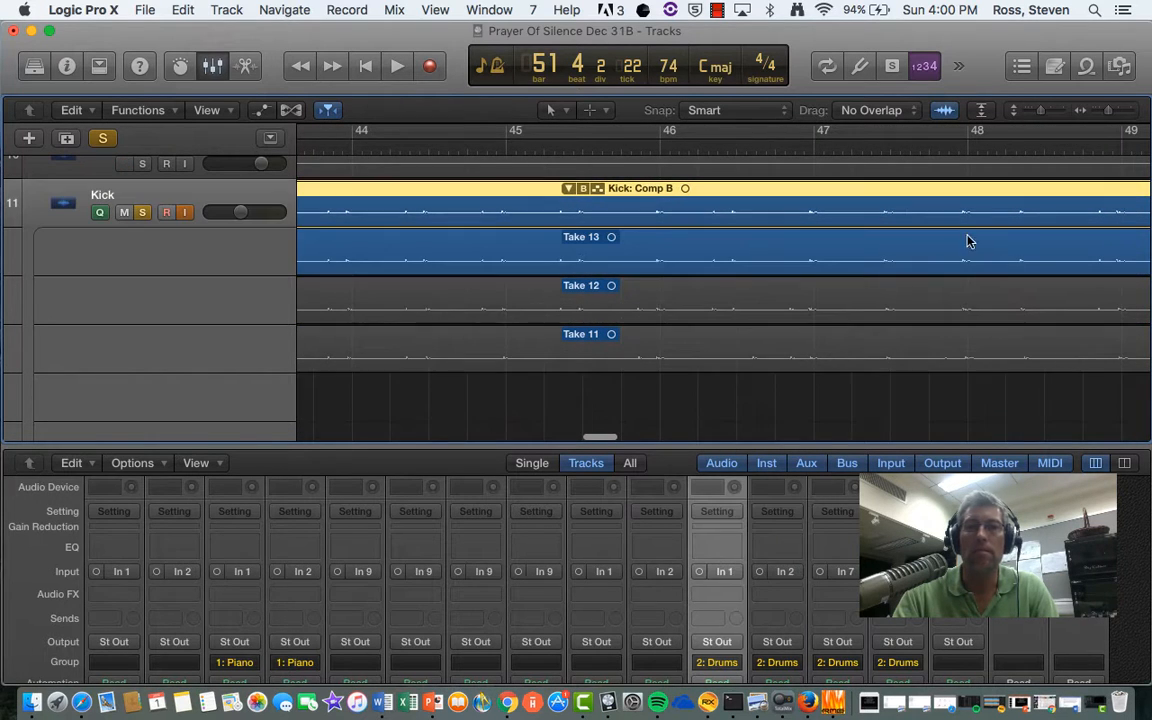
scroll(849, 272, right, 15)
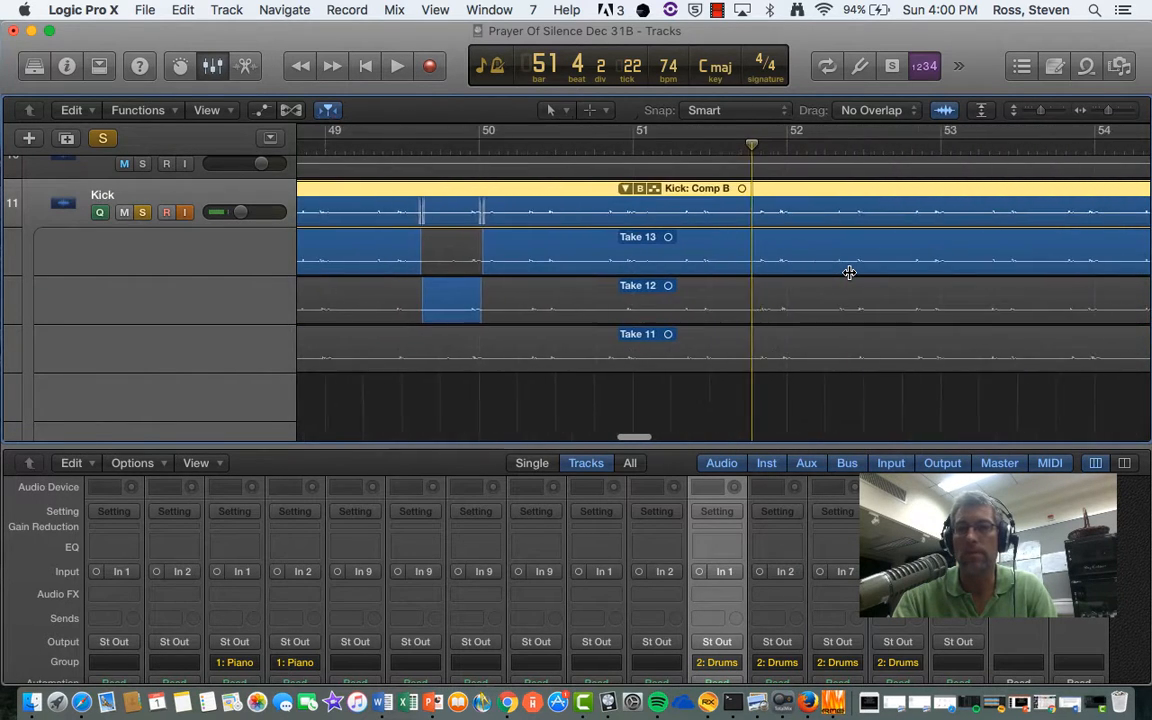
scroll(849, 272, left, 6)
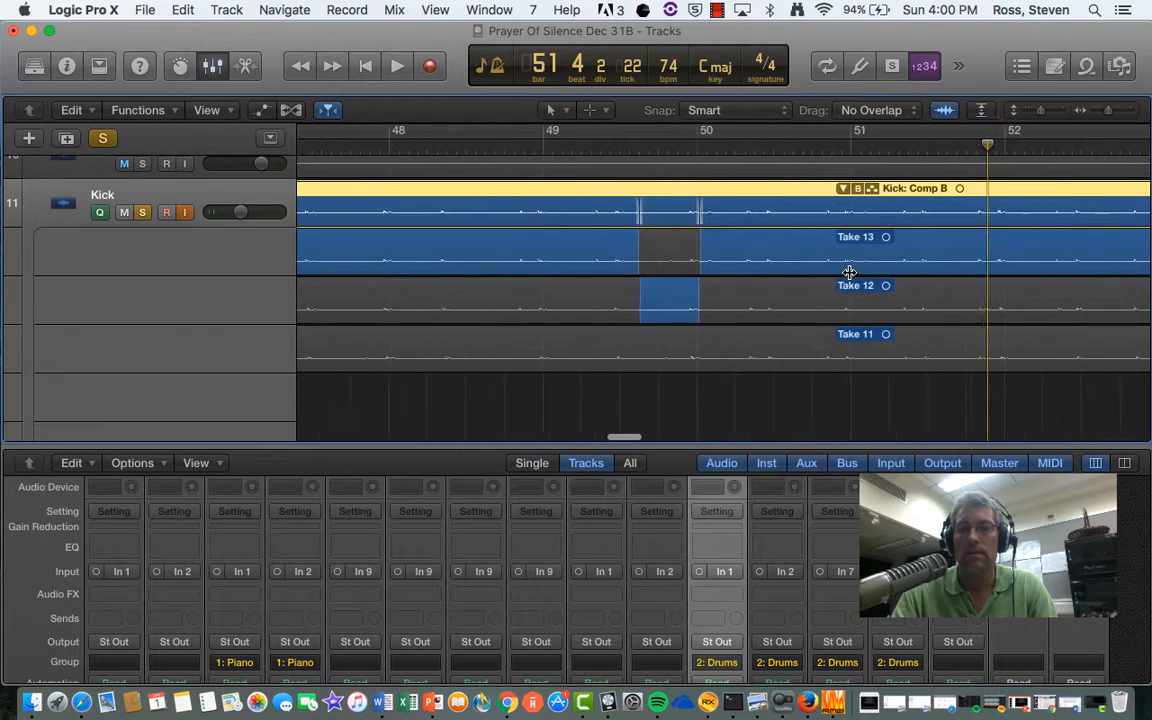
scroll(849, 272, left, 2)
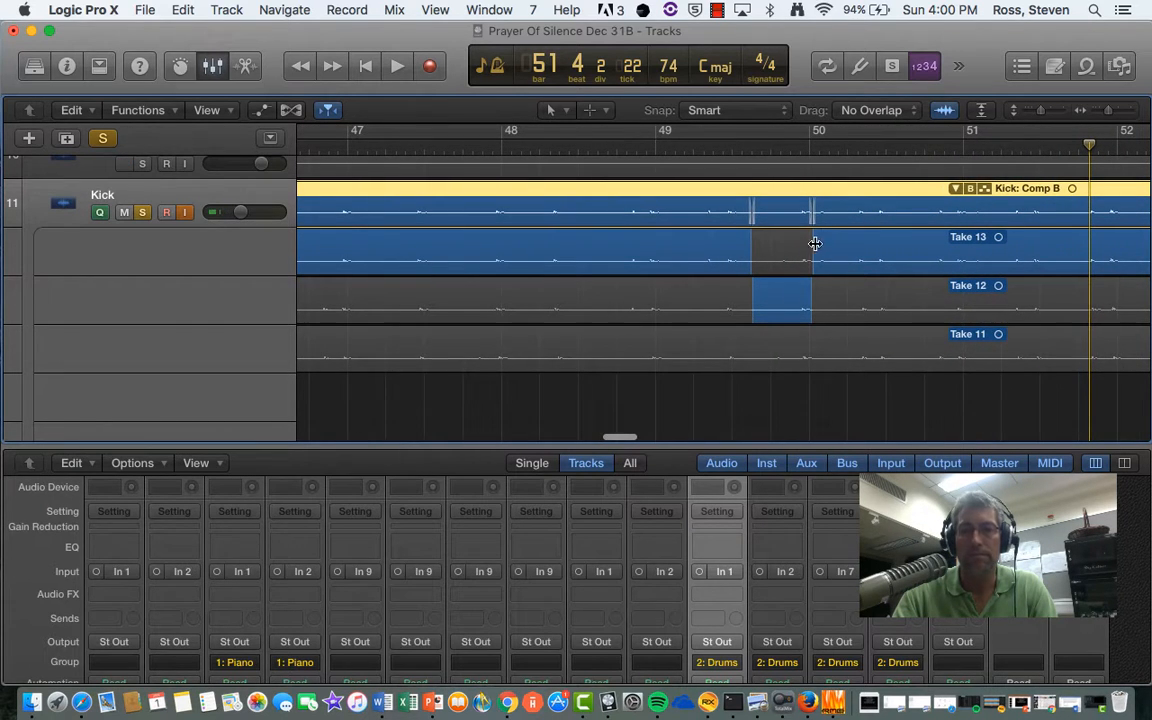
scroll(809, 279, down, 3)
scroll(809, 279, up, 5)
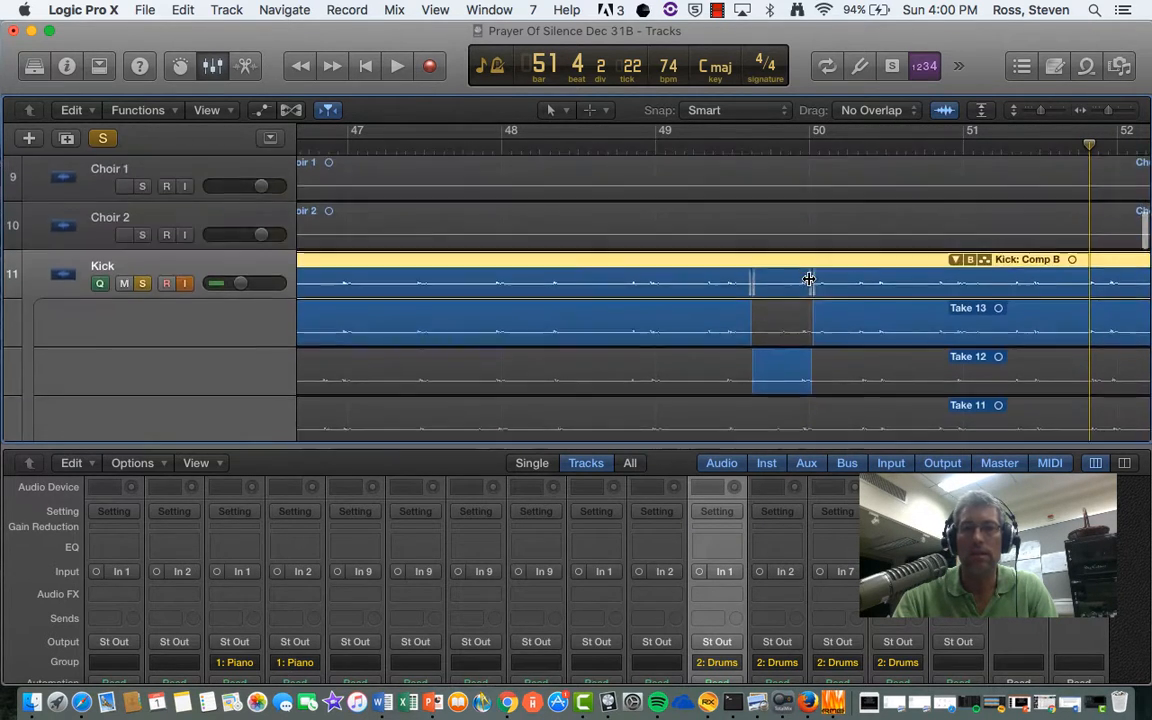
scroll(809, 279, down, 8)
scroll(809, 279, down, 10)
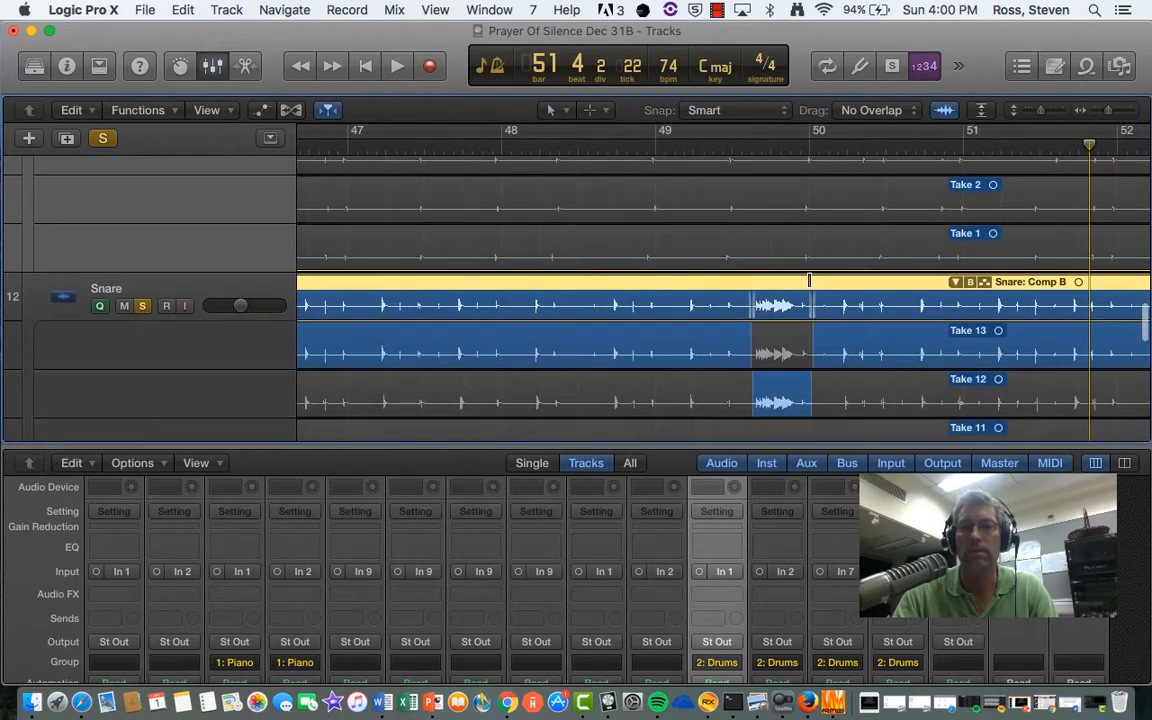
scroll(809, 279, down, 1)
scroll(809, 279, up, 15)
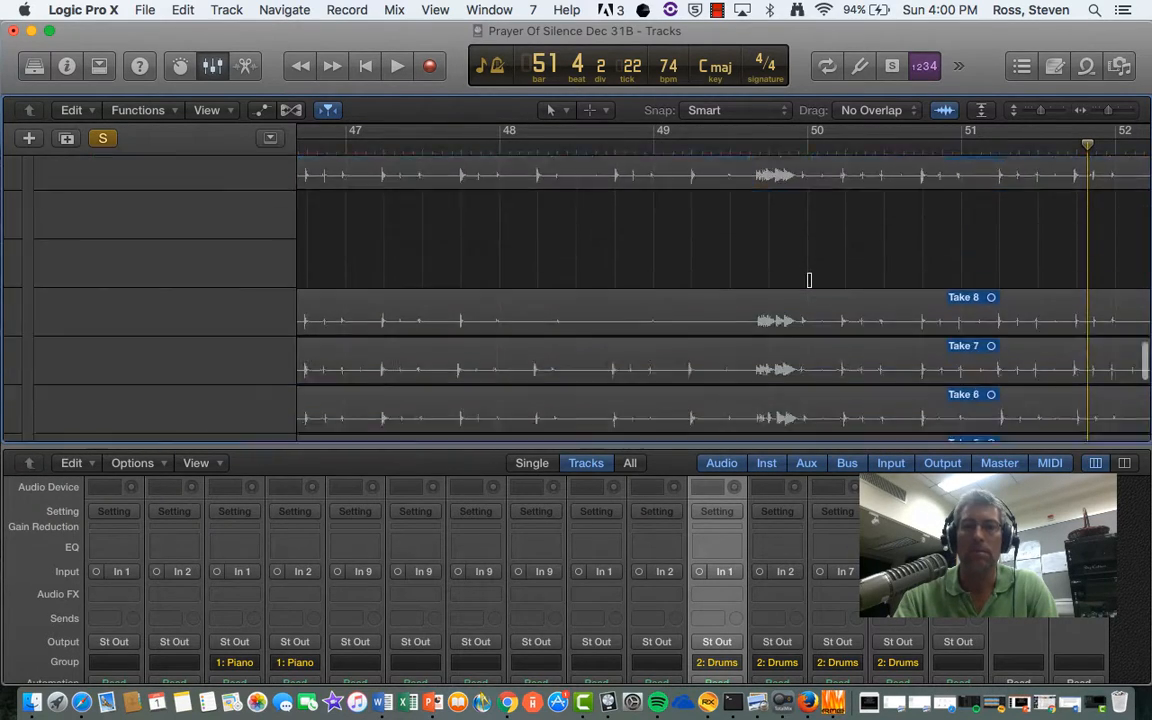
scroll(809, 279, down, 4)
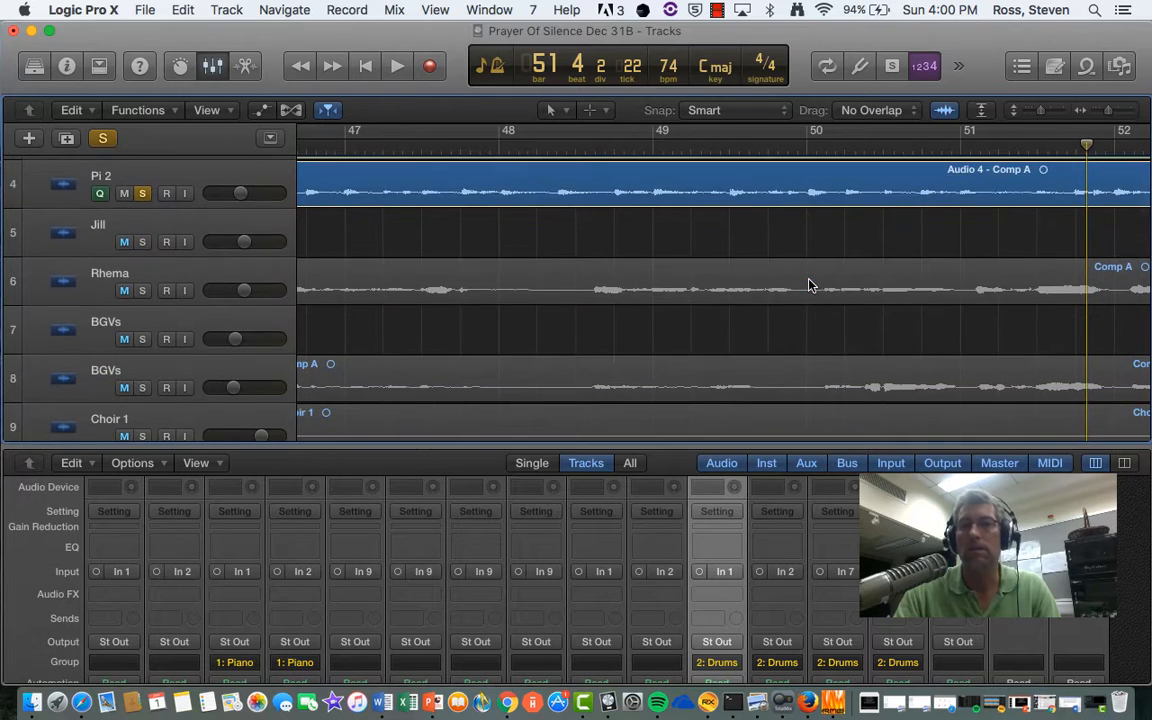
scroll(251, 233, up, 1)
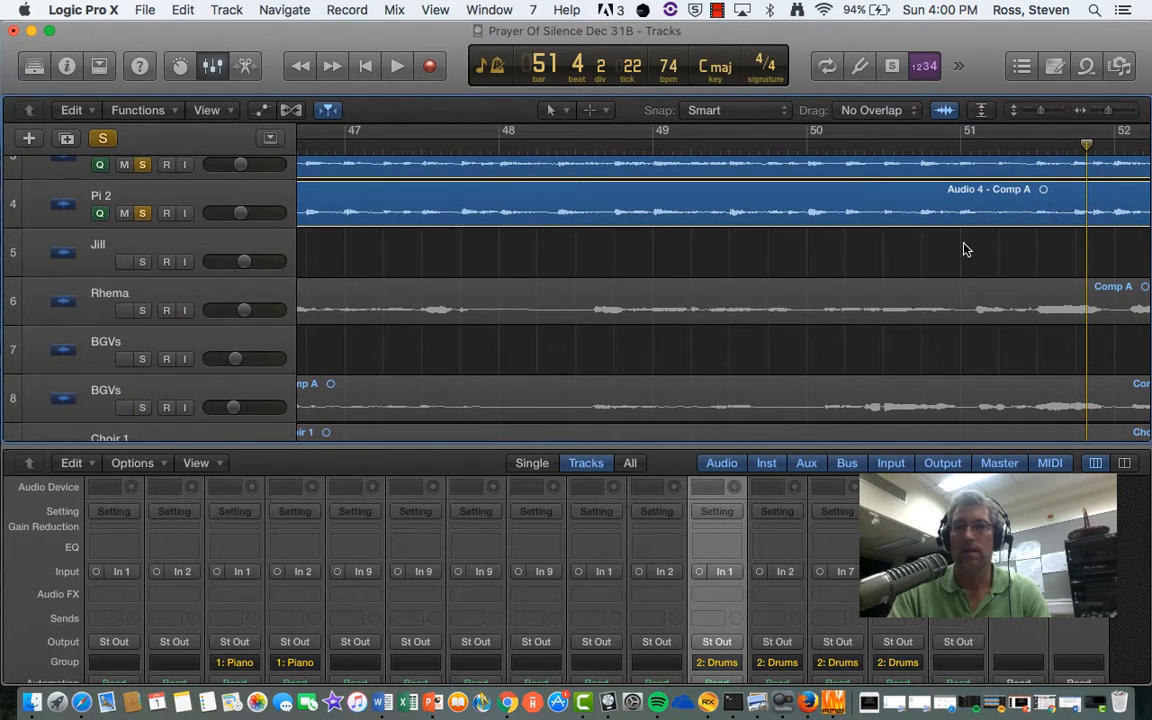
Step: Move the playhead to beat 4 of bar 48 and enlarge the track area above the mixer
drag(1087, 145, 624, 145)
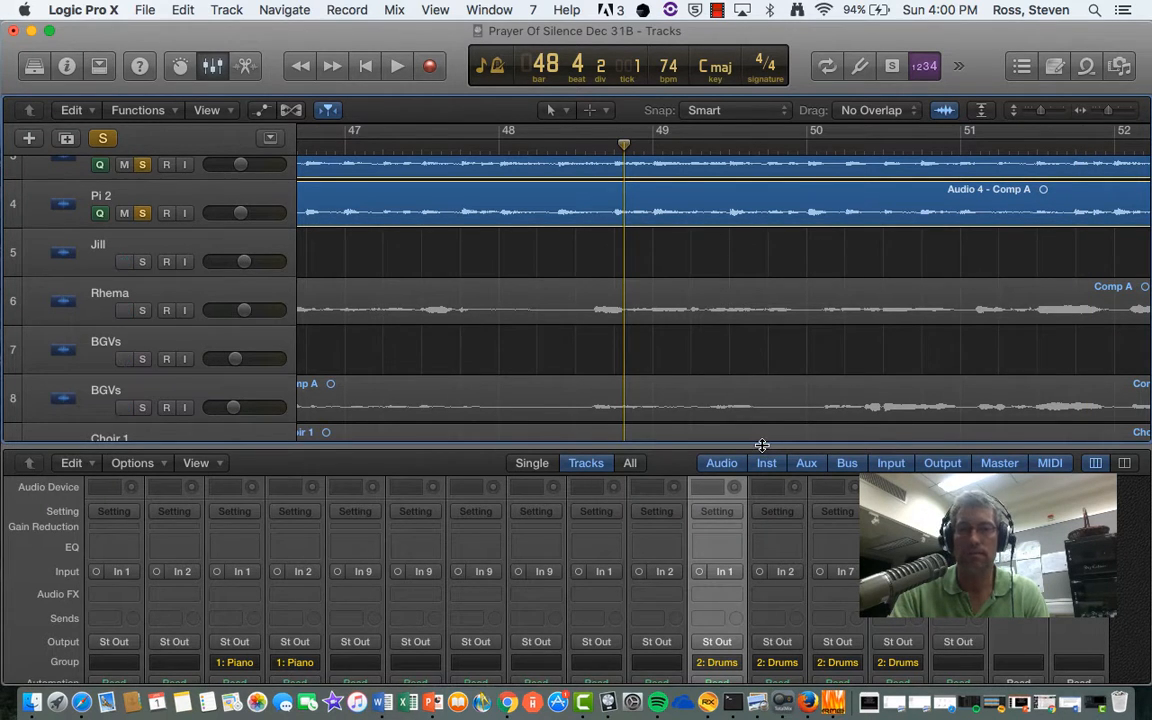
drag(762, 450, 751, 550)
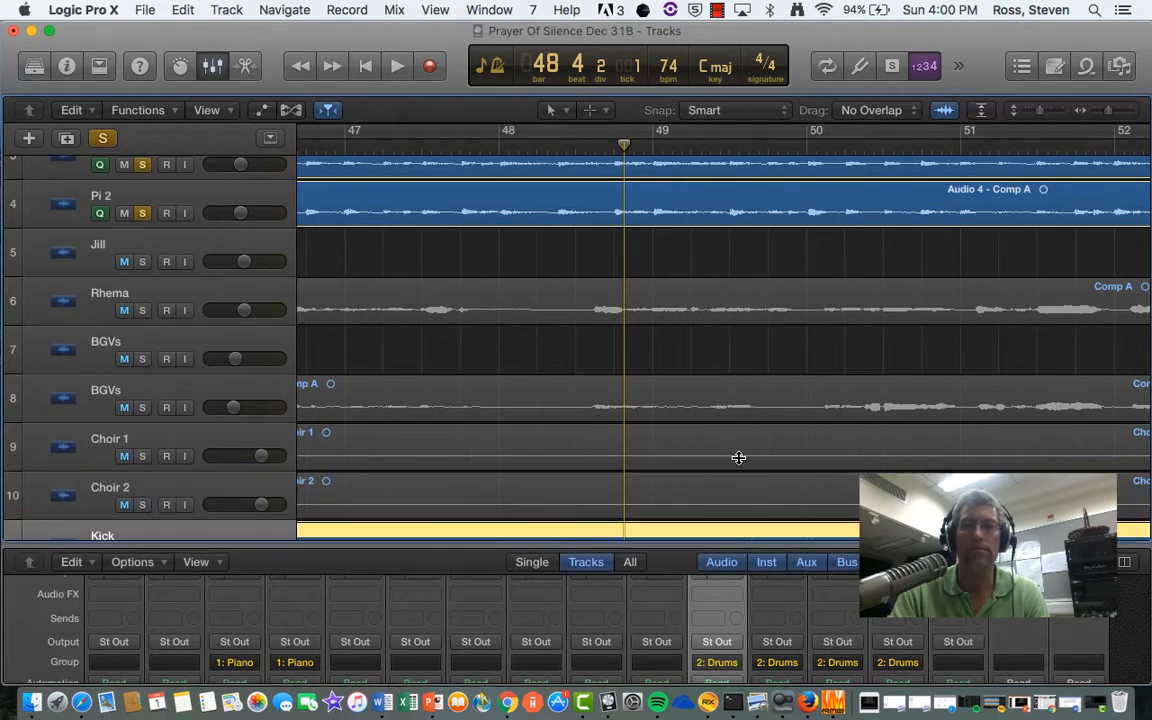
scroll(738, 463, up, 3)
scroll(738, 463, left, 15)
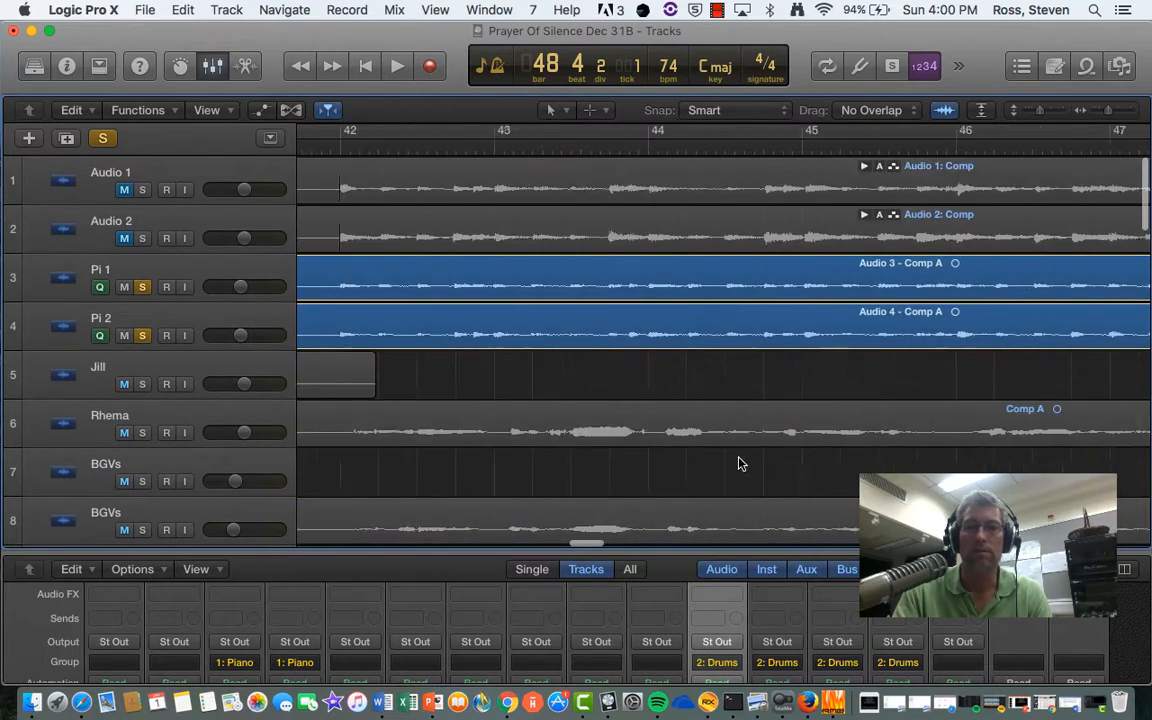
scroll(738, 463, left, 10)
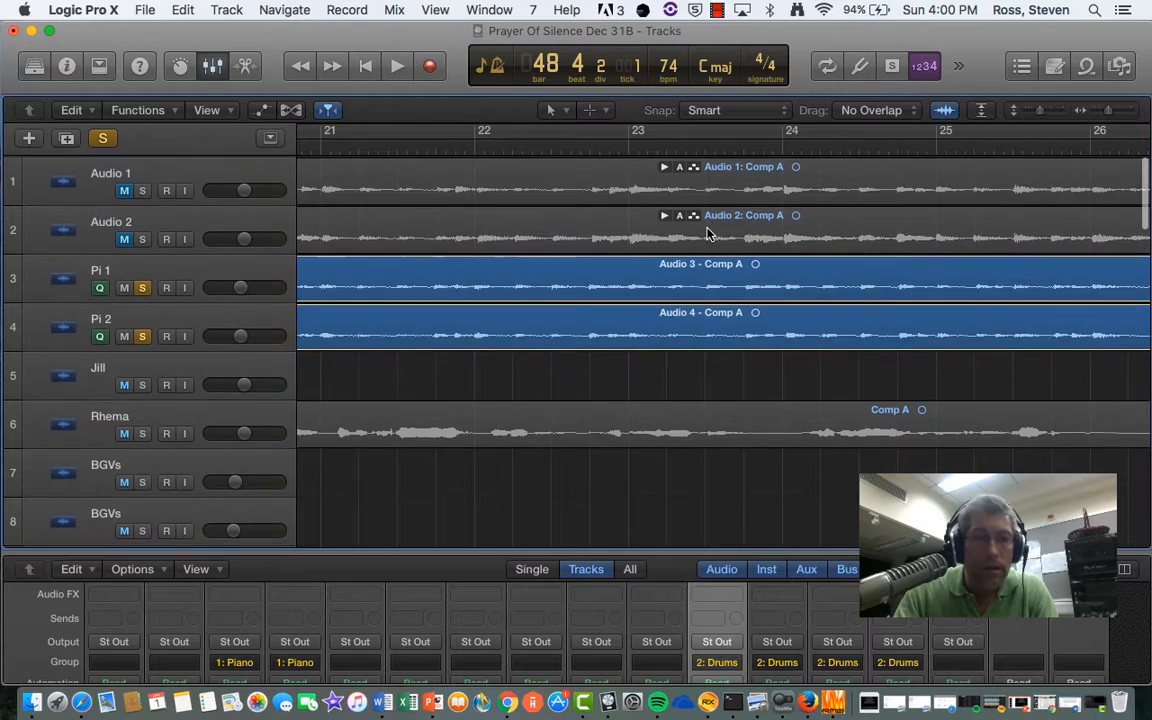
Step: Flatten and merge Comp B of the grouped drum take folders, starting from the Kick track
scroll(708, 233, down, 10)
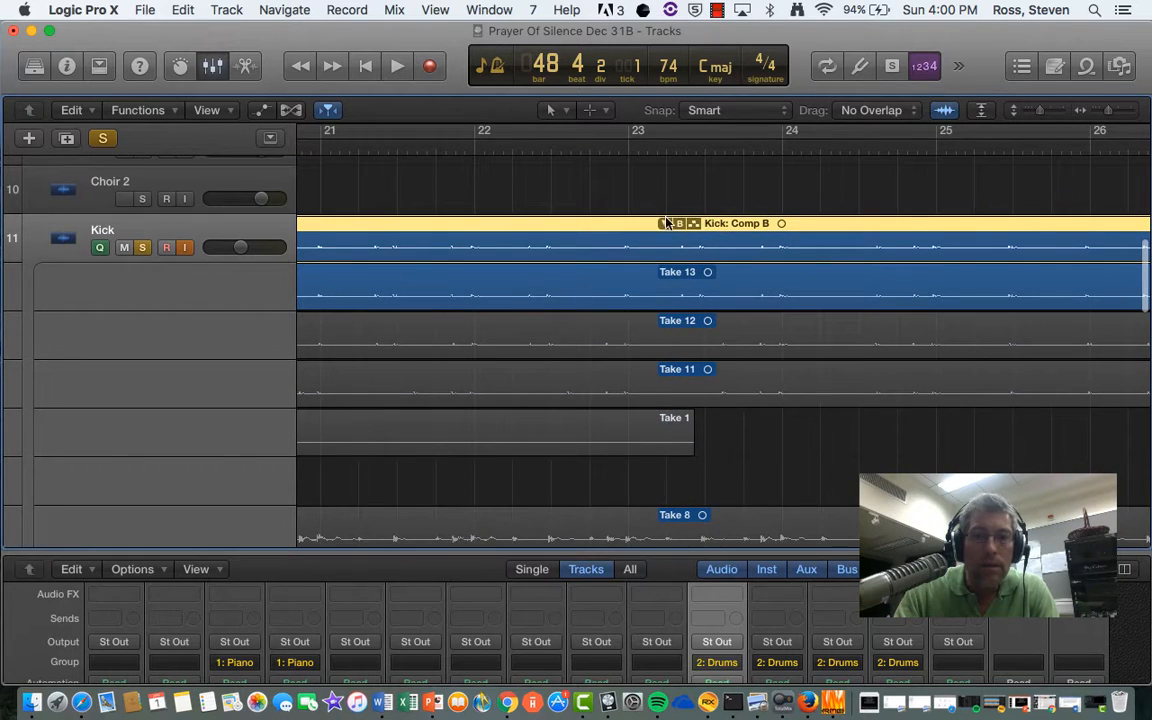
click(679, 225)
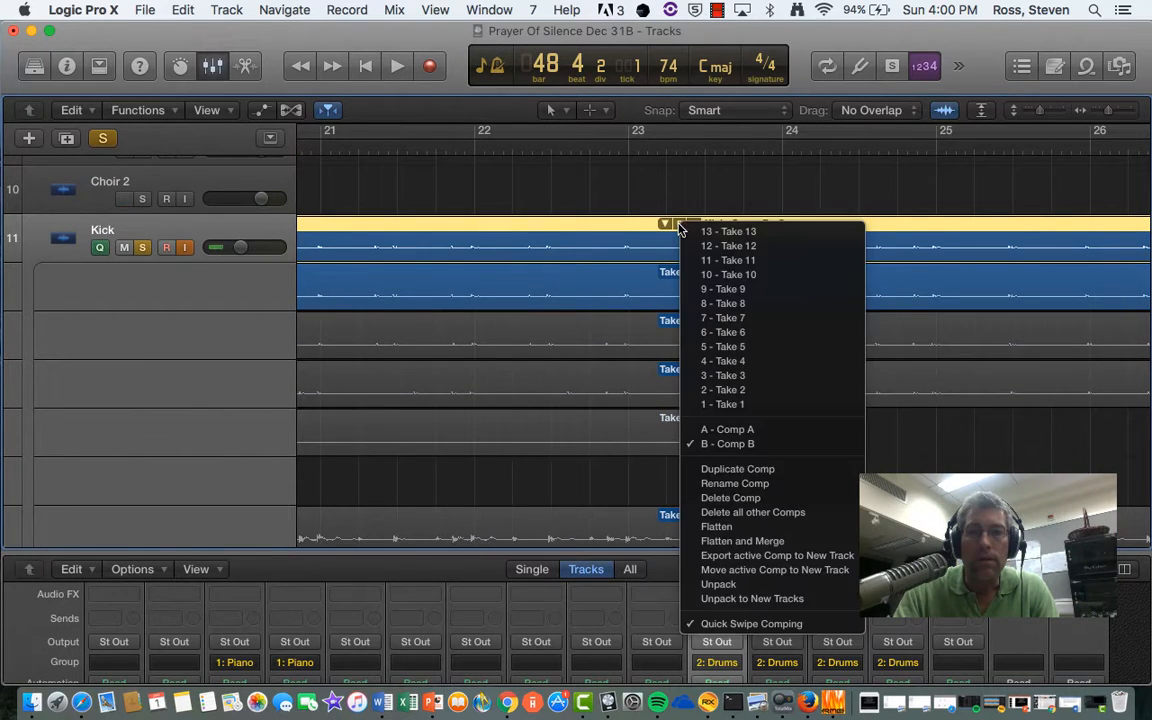
click(724, 541)
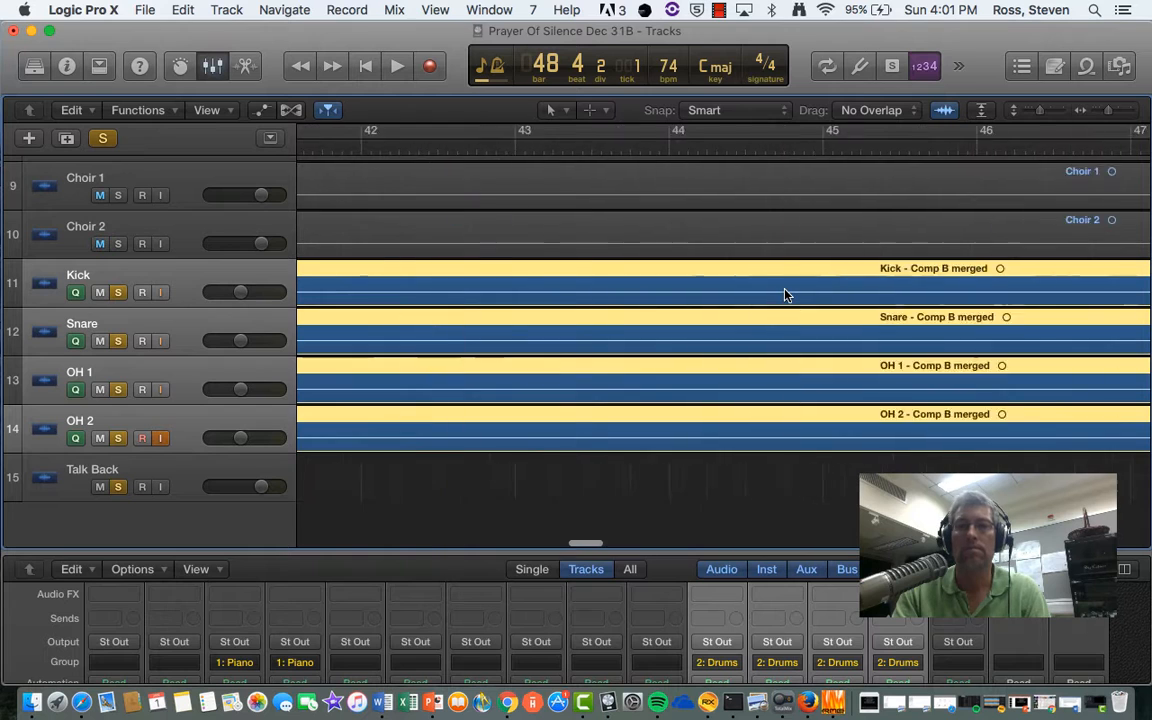
Step: Turn off solo on the drum and piano tracks and clear every remaining solo
scroll(784, 296, left, 10)
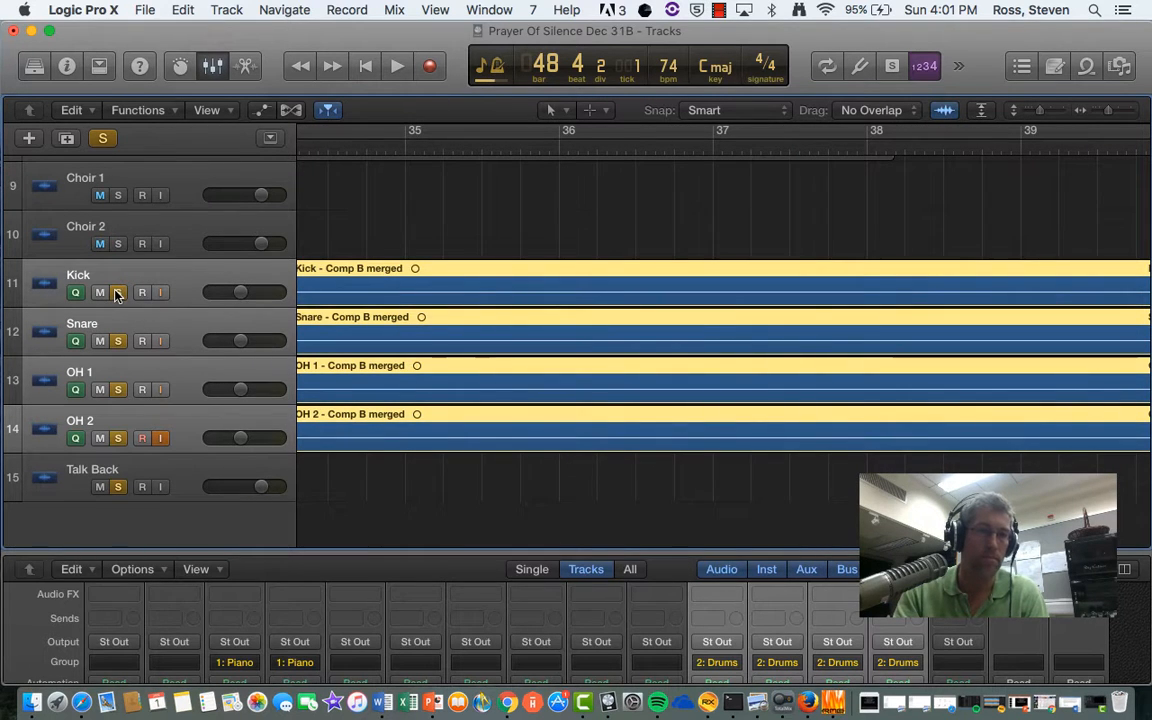
click(117, 292)
scroll(147, 181, up, 10)
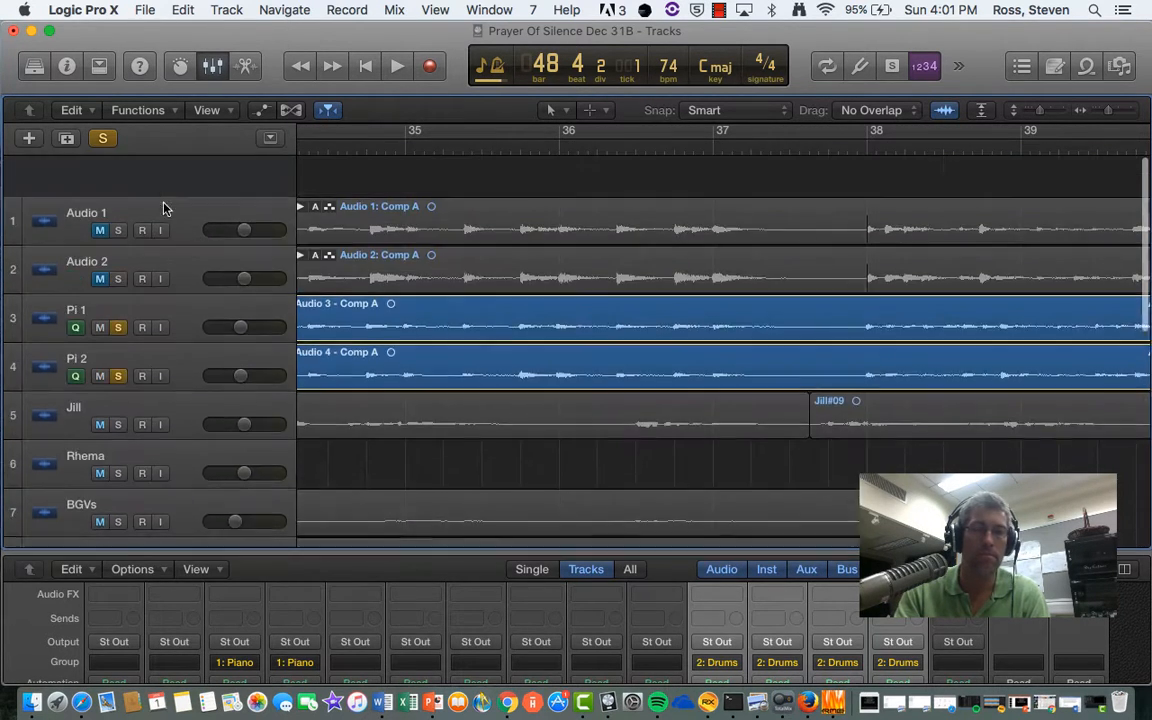
click(117, 287)
click(117, 287)
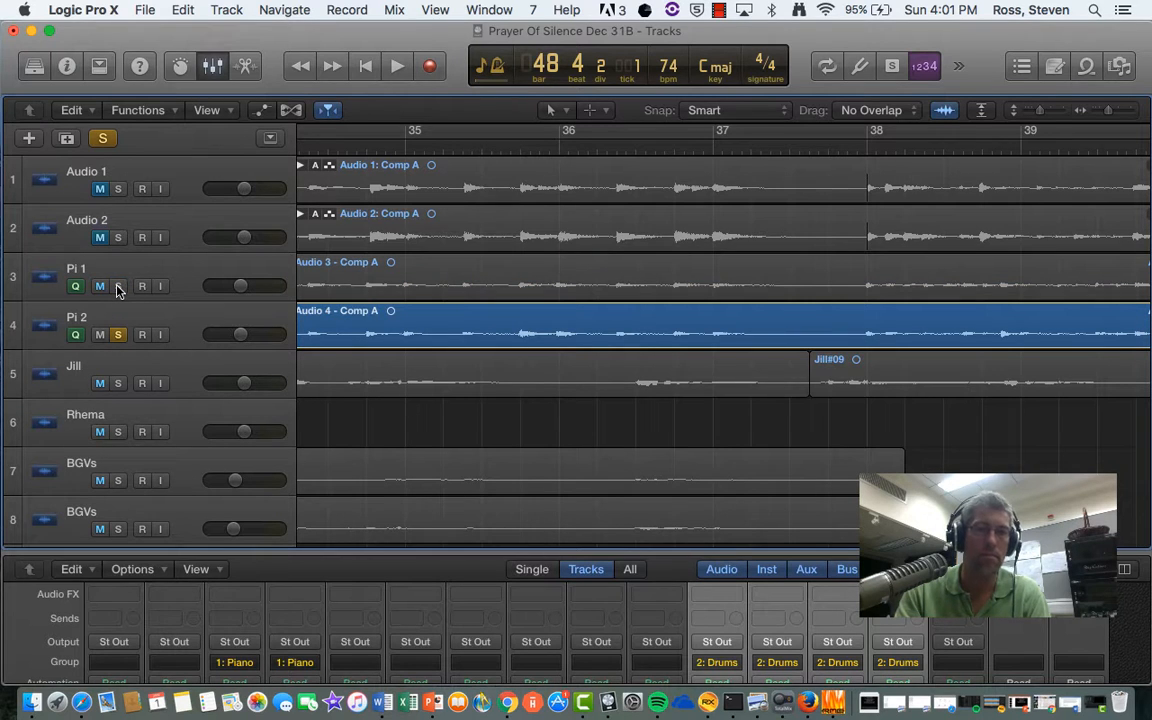
click(117, 336)
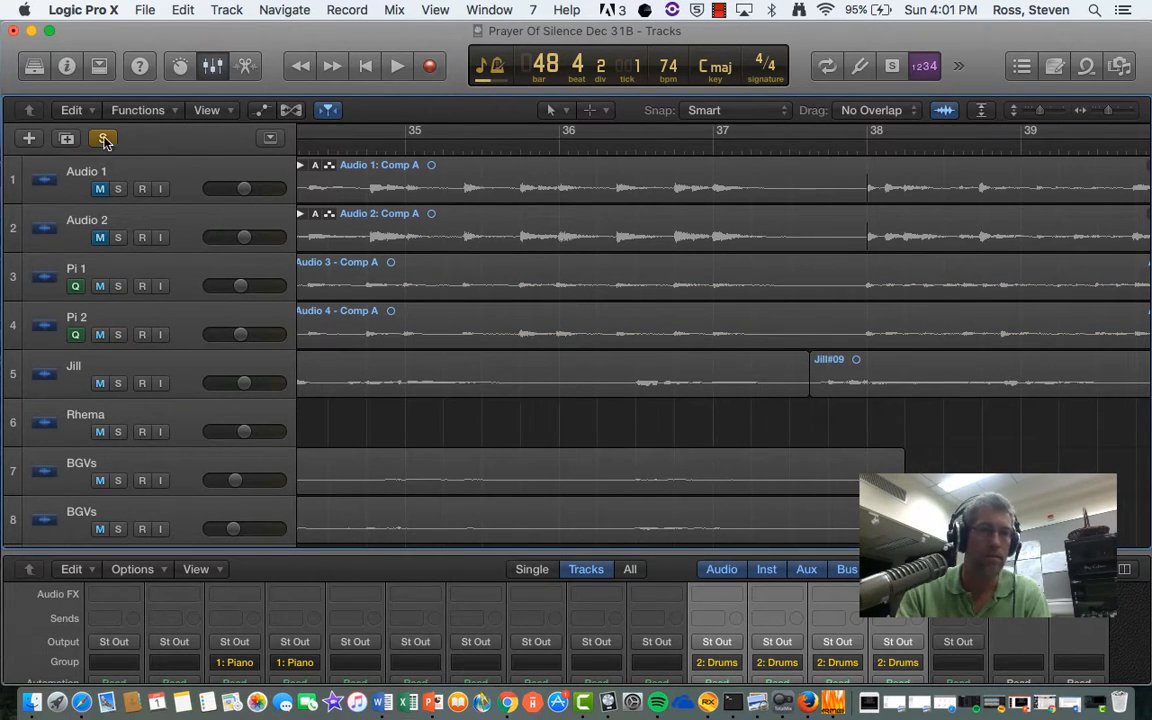
click(102, 138)
Step: Look over the merged drum regions and listen to the full mix from bar 48 to about bar 54
scroll(372, 289, down, 2)
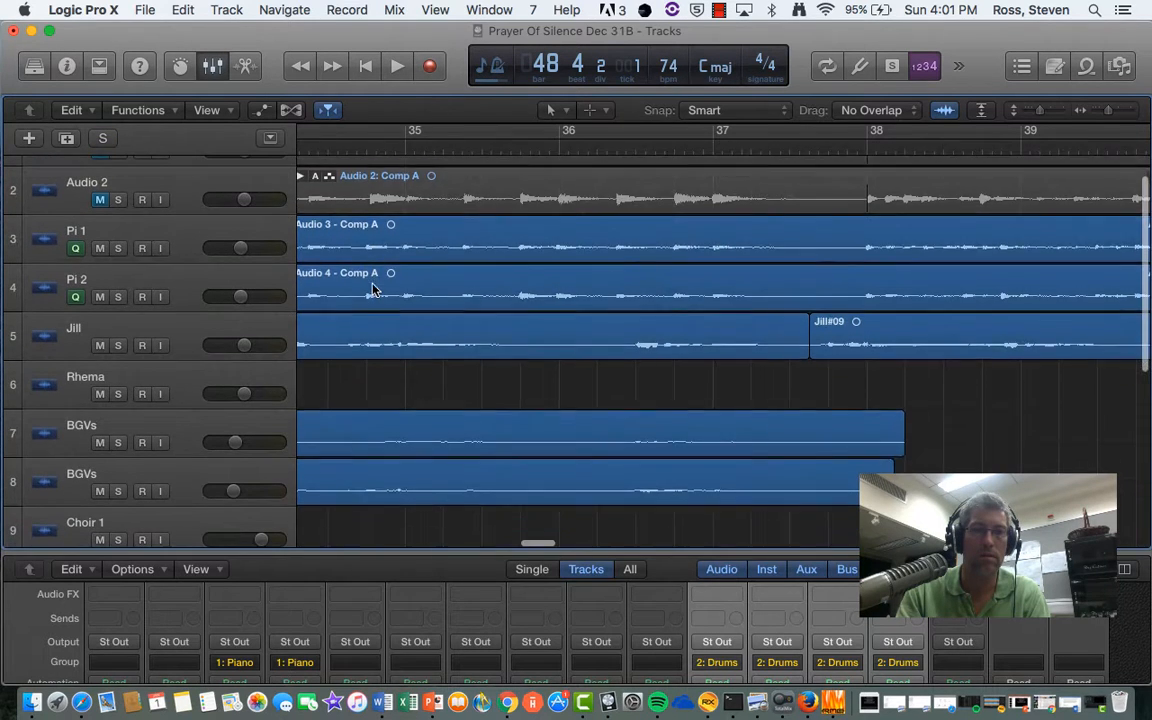
scroll(372, 289, left, 10)
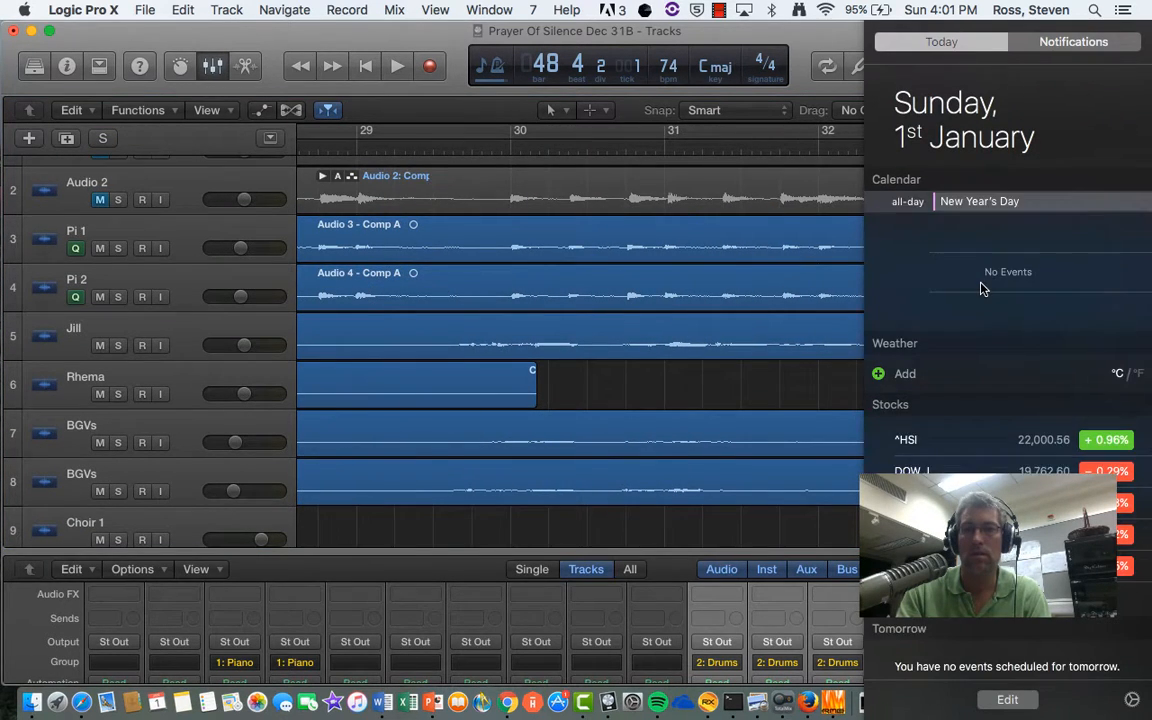
click(545, 299)
scroll(545, 299, down, 5)
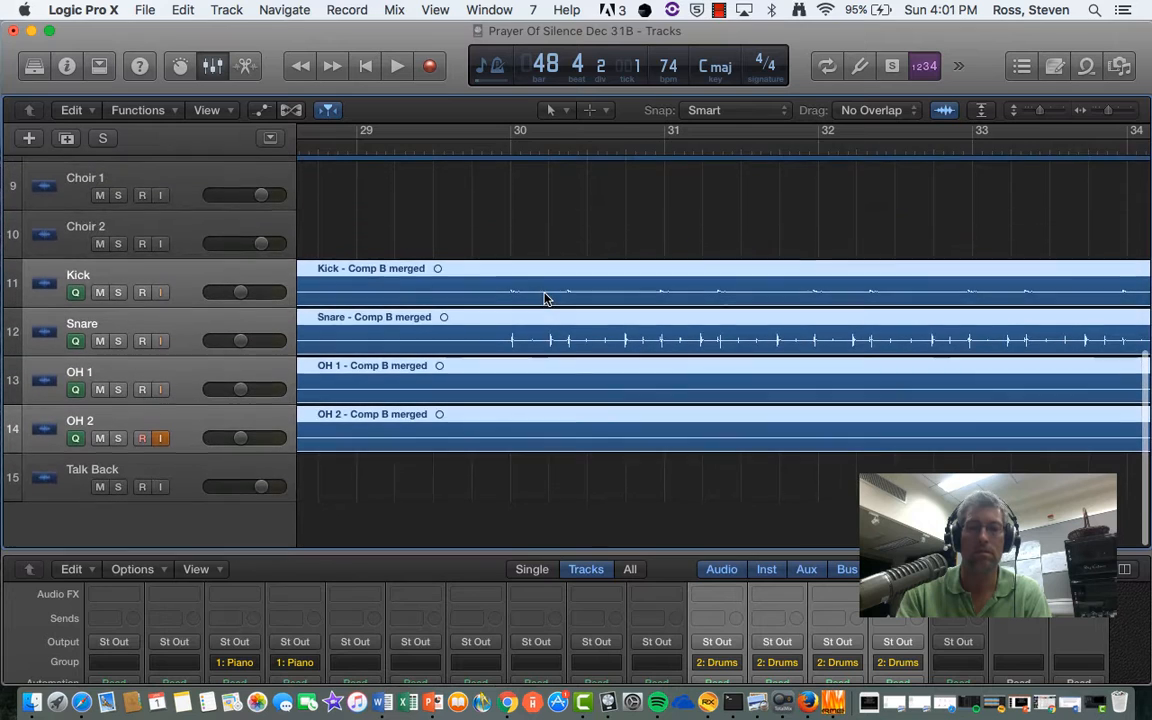
key(space)
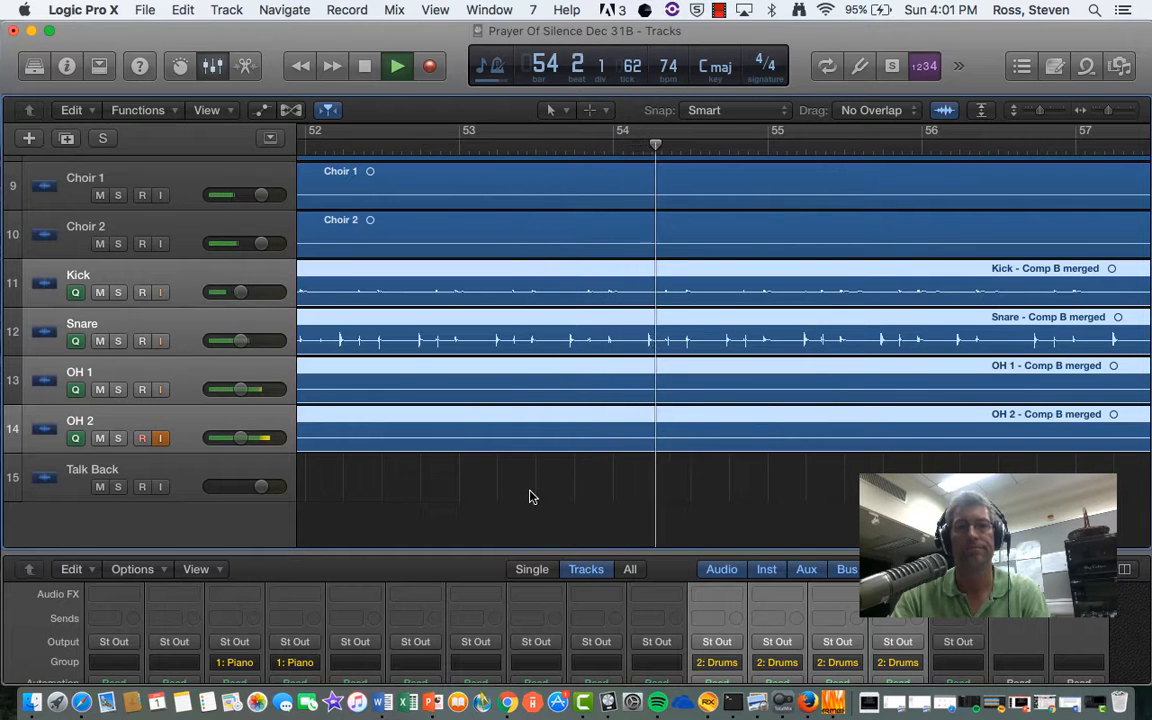
key(space)
Step: Show the Flex controls on all tracks across the whole song and select only the Kick track
scroll(524, 397, up, 10)
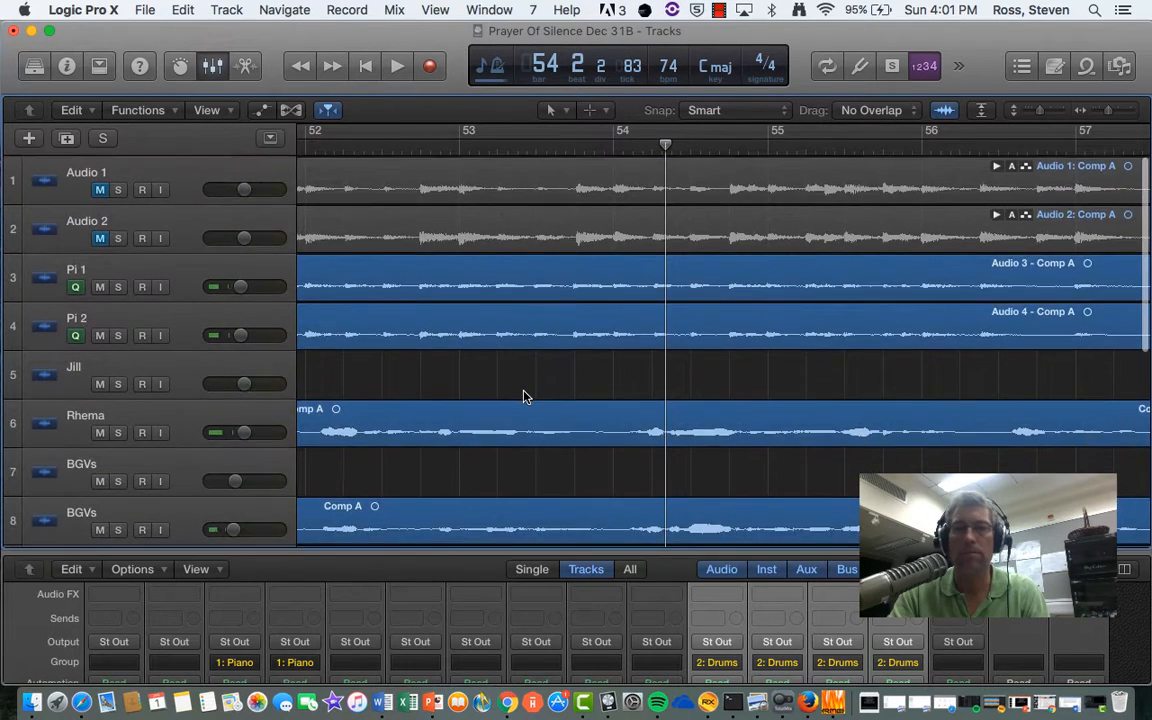
scroll(524, 397, left, 20)
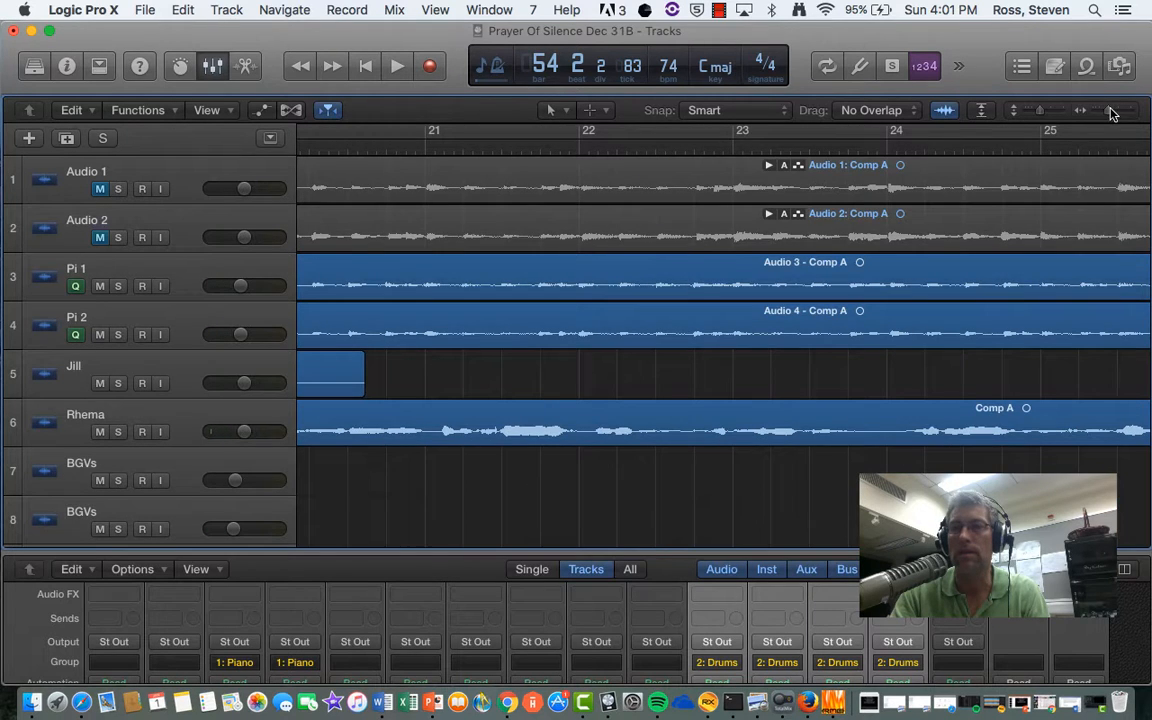
drag(1093, 112, 1076, 108)
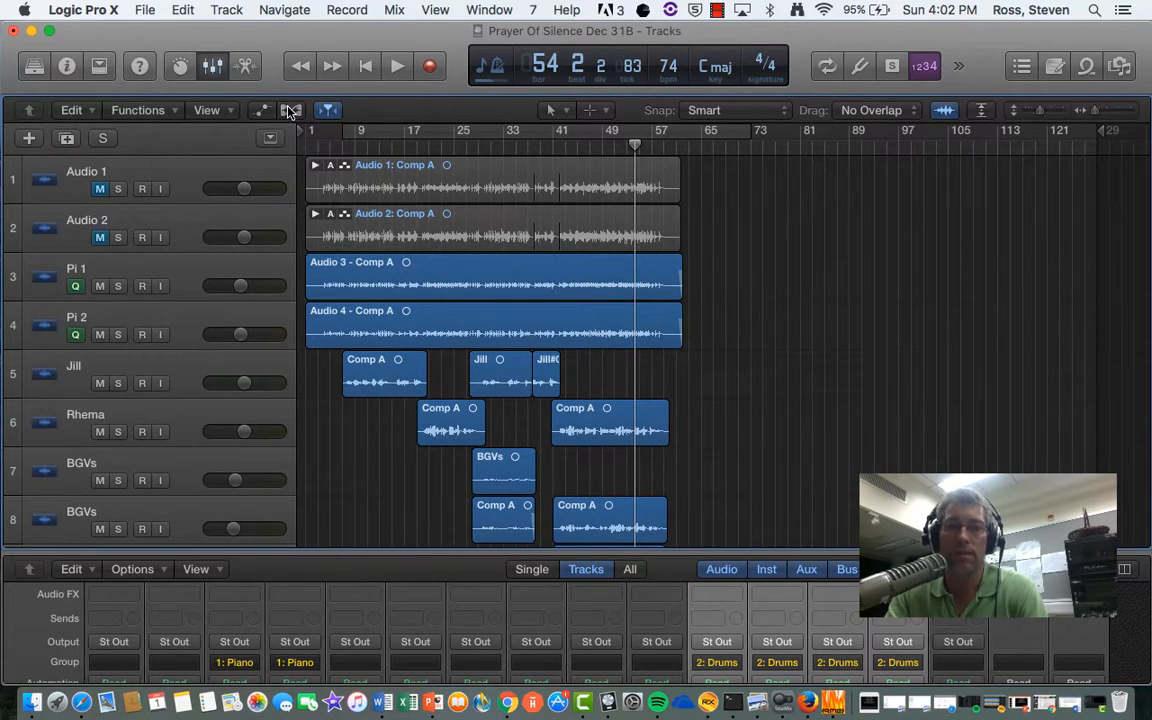
click(289, 111)
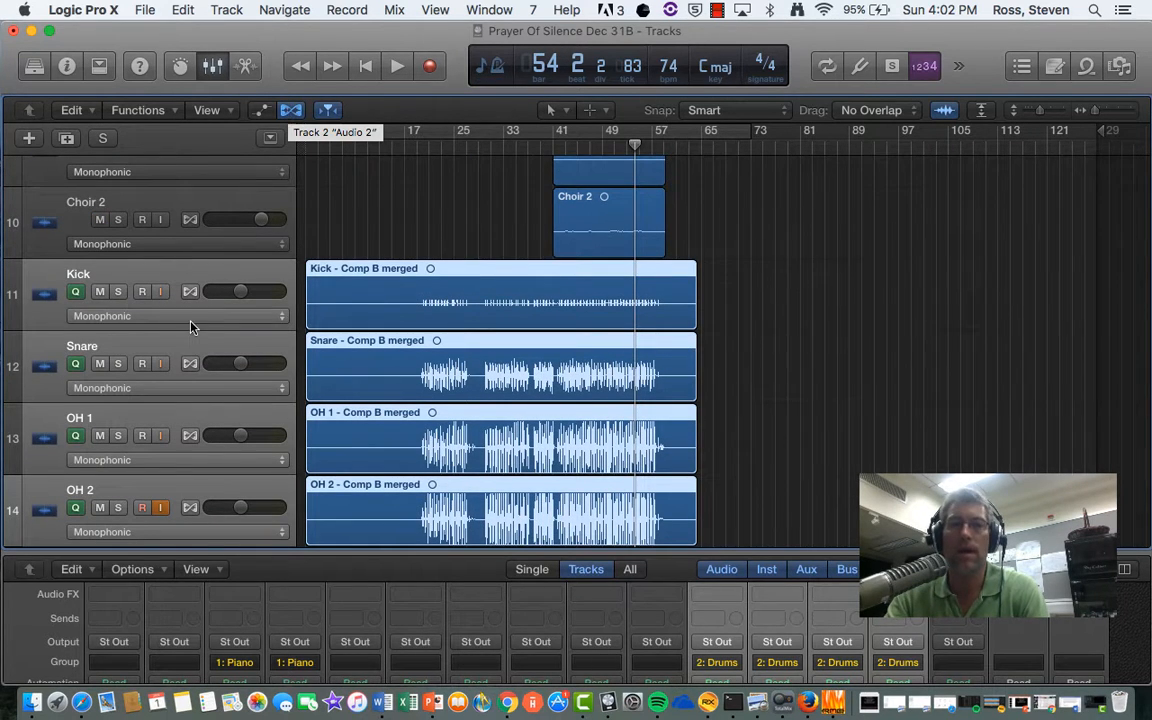
click(197, 280)
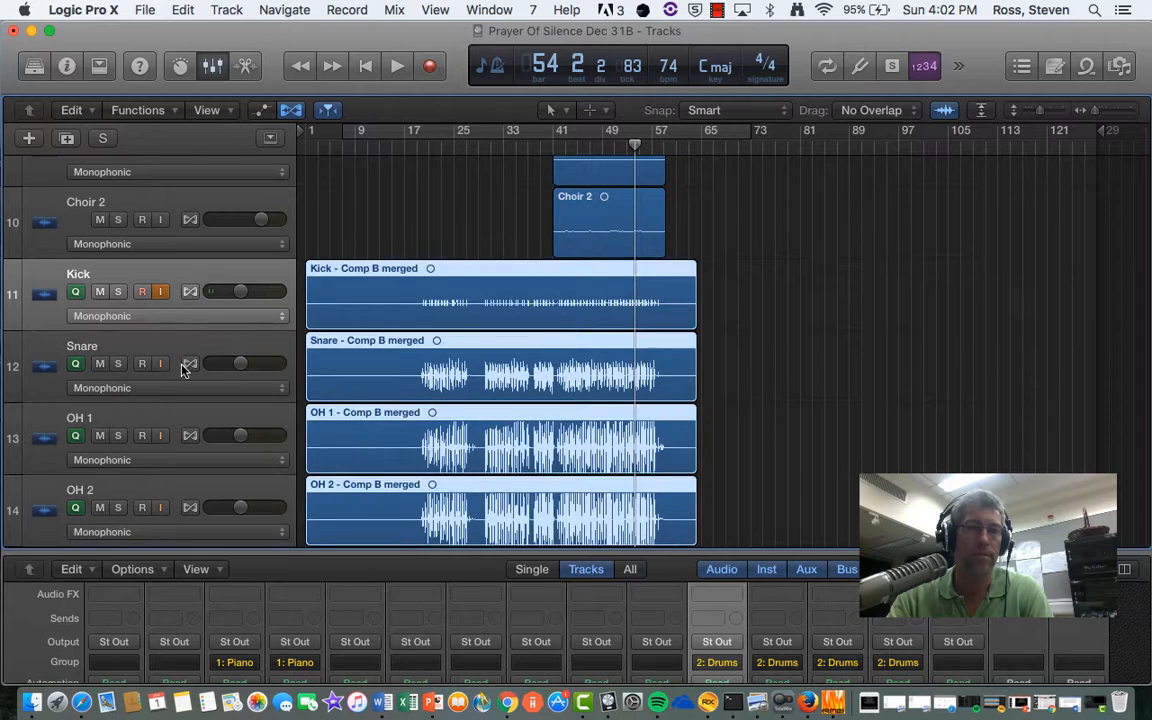
Step: Enable Flex on the grouped Pi 1 and Pi 2 tracks and set Pi 1 to Flex Time - Polyphonic
scroll(206, 332, up, 10)
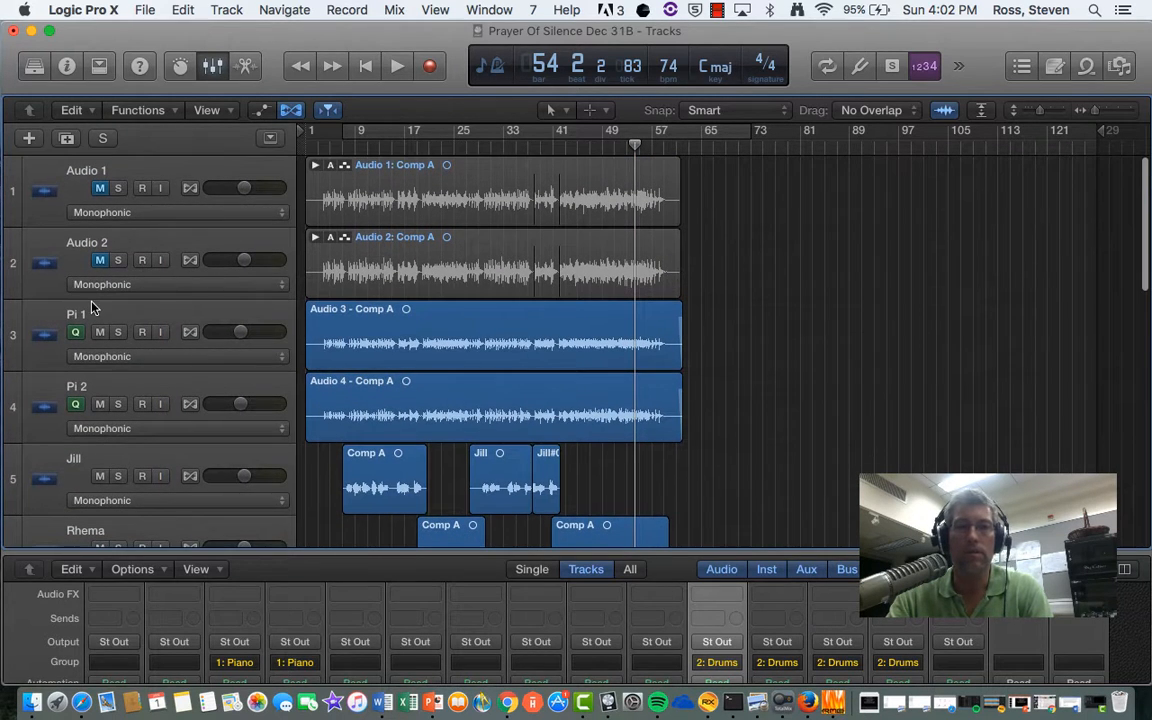
click(190, 333)
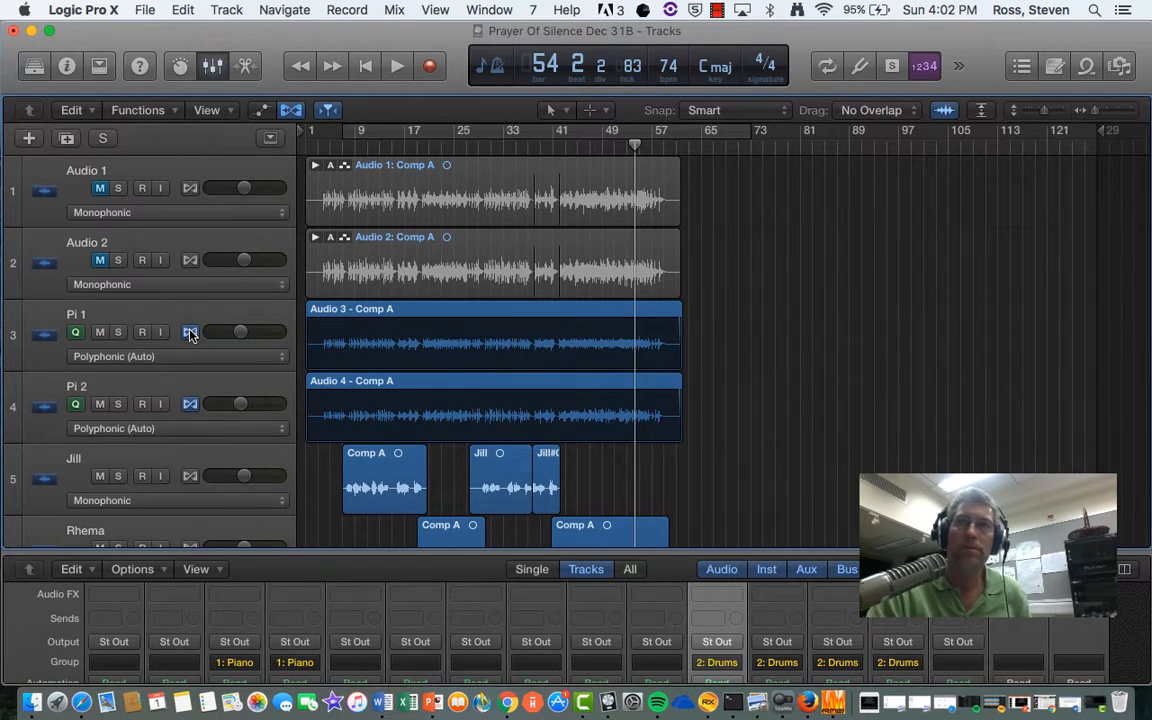
click(136, 360)
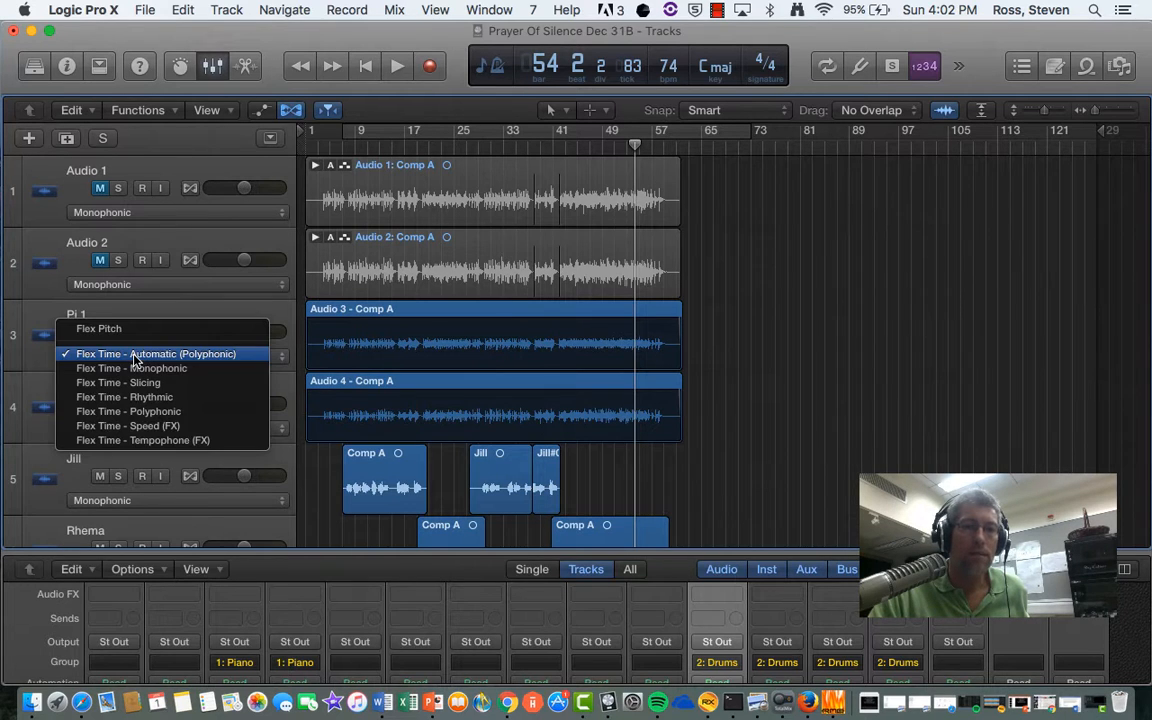
click(203, 355)
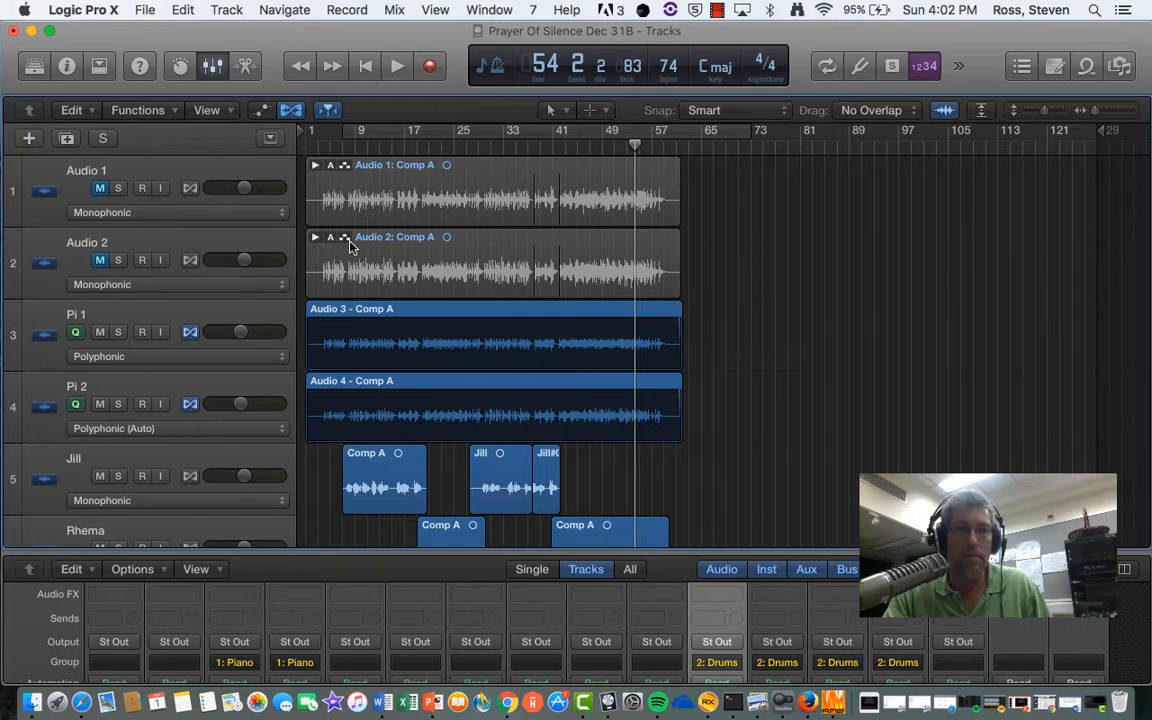
Step: Move the playhead back to bar 3 and start playing the mix with Flex enabled on the piano
drag(635, 144, 411, 145)
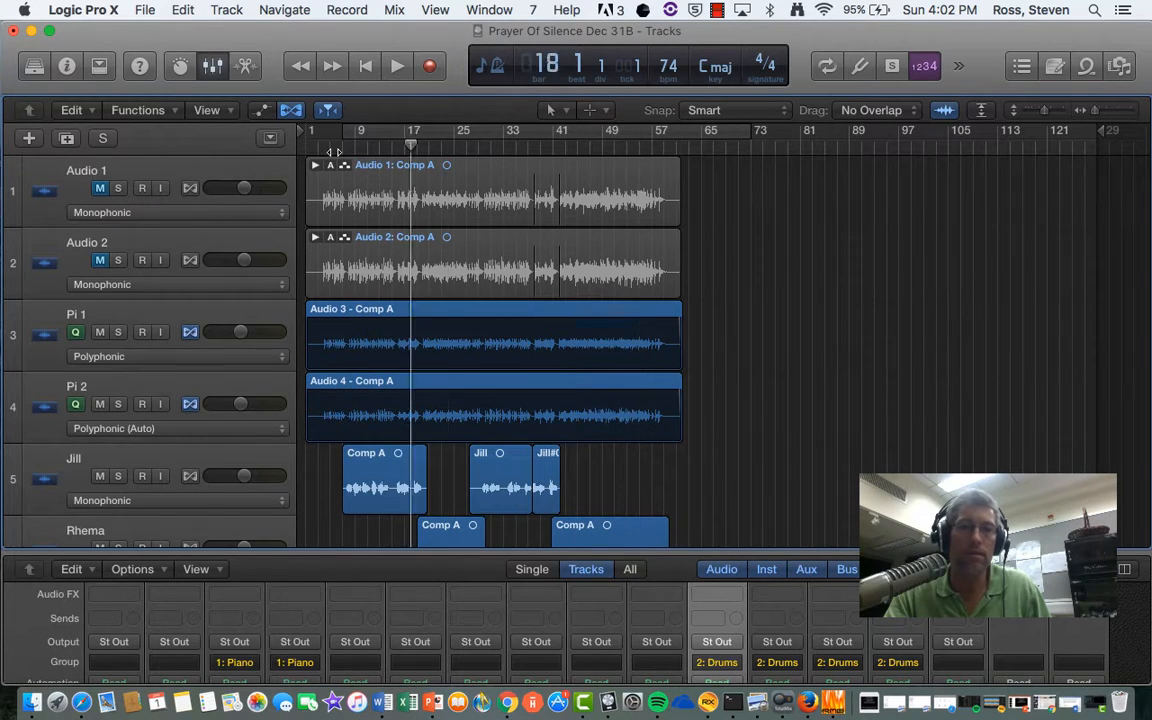
click(334, 151)
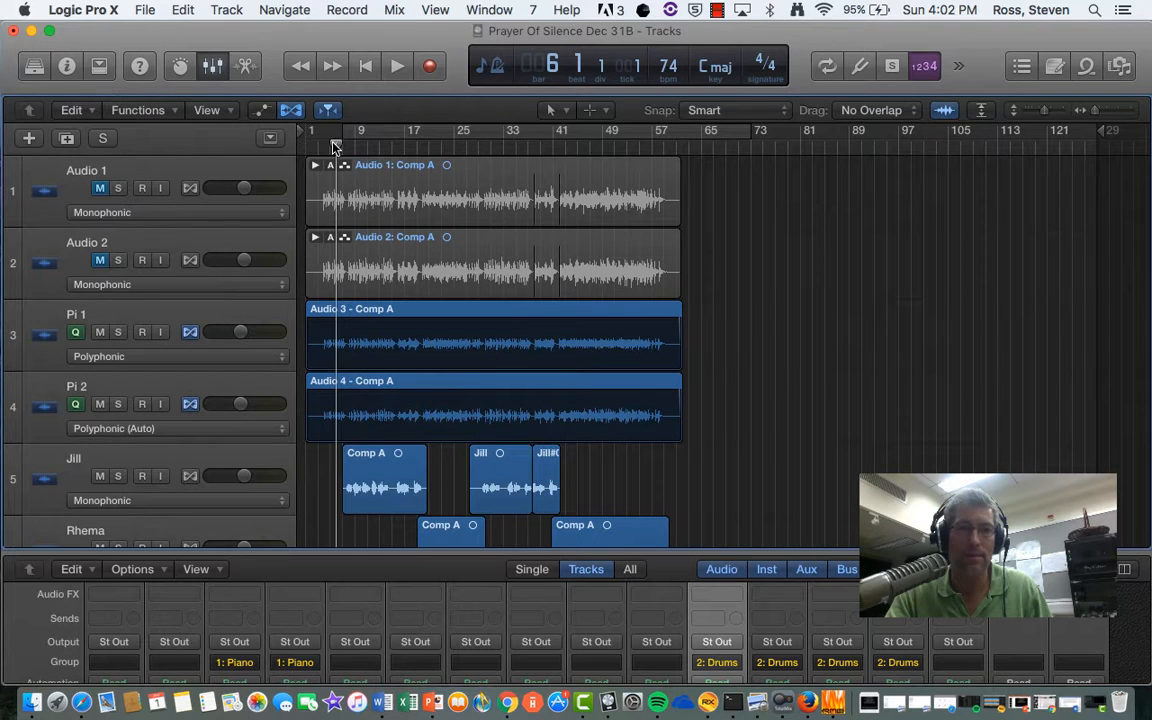
drag(334, 144, 319, 145)
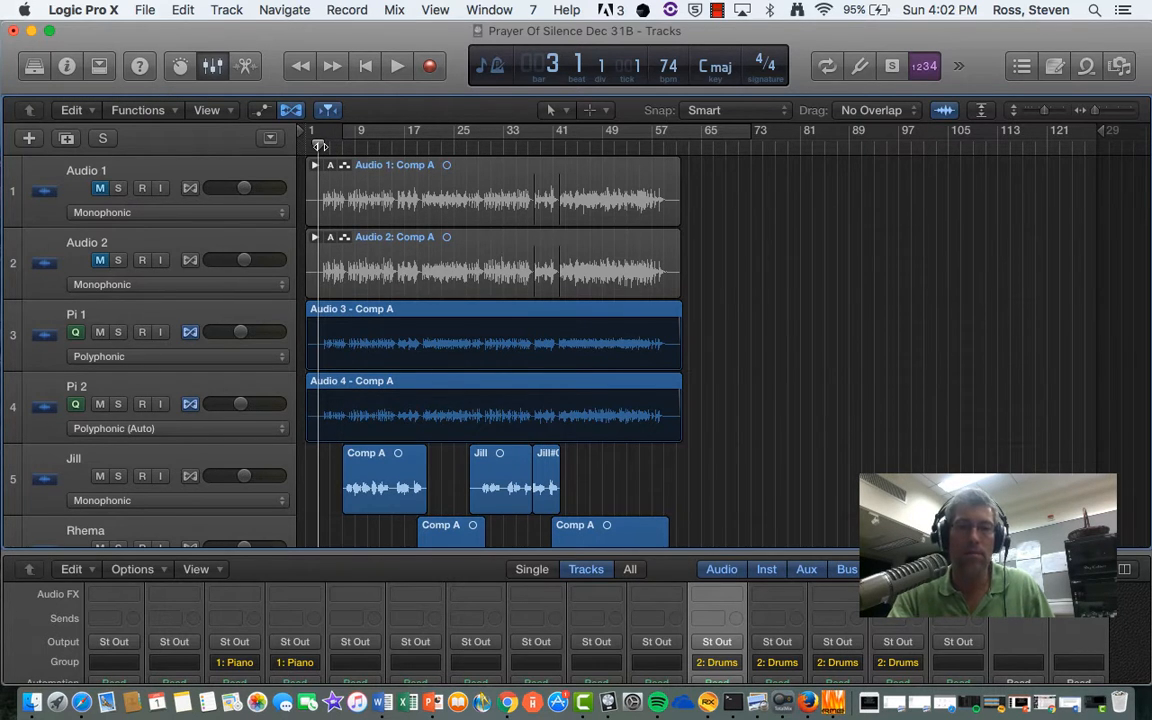
key(space)
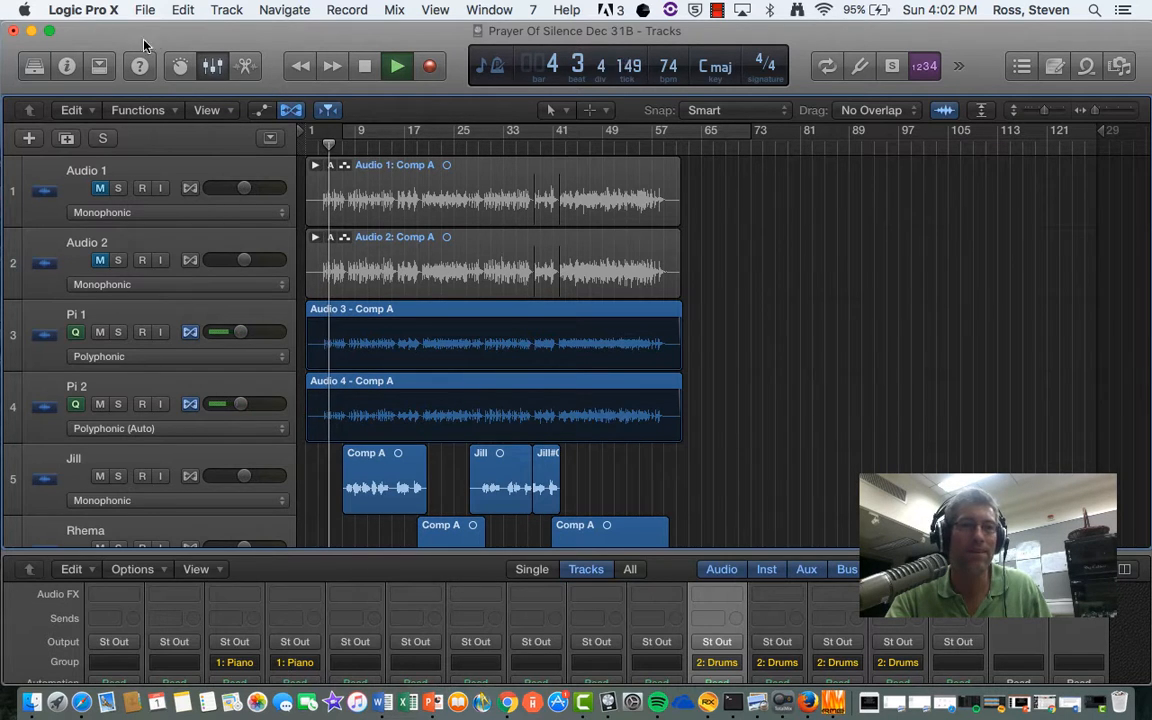
Step: Show the inspector, select the grouped piano regions through the Pi 1 track, expand their Region parameters and stop playback
click(67, 72)
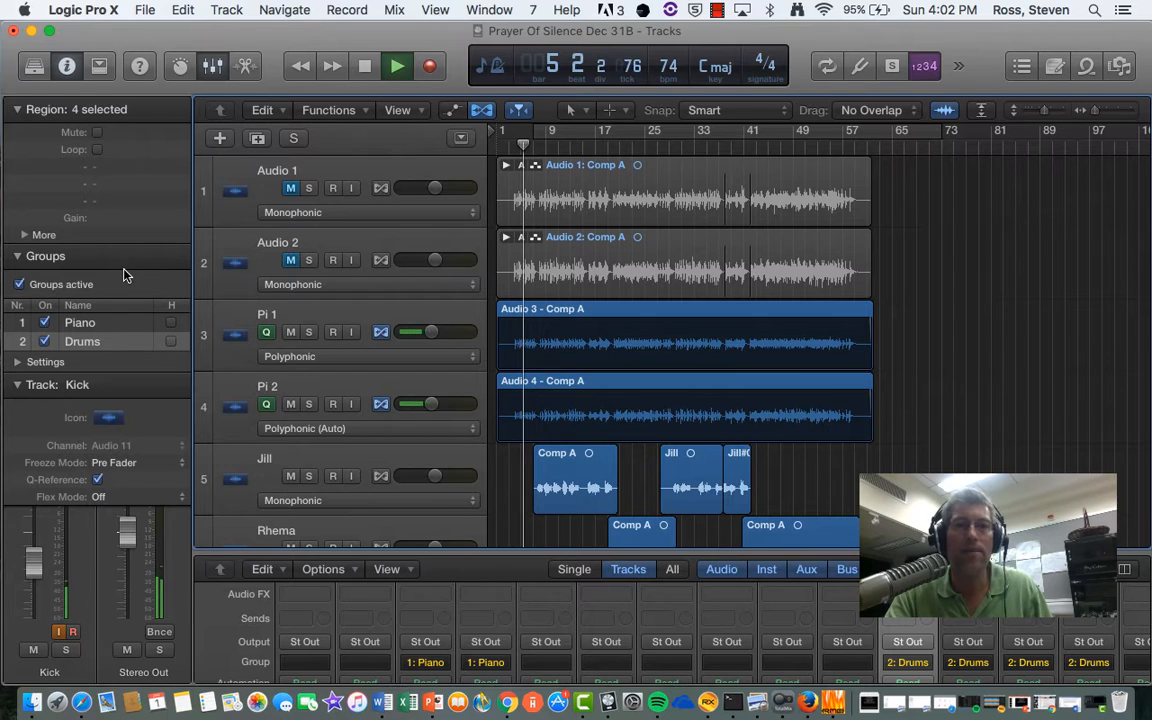
scroll(335, 262, down, 1)
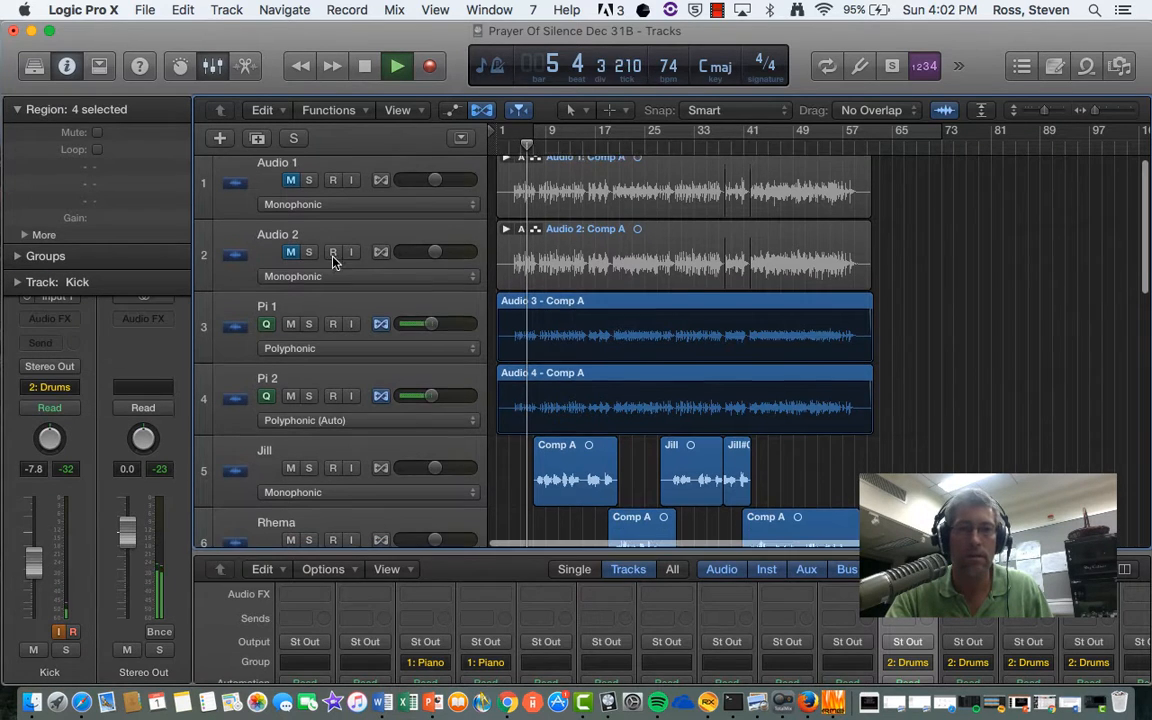
click(314, 306)
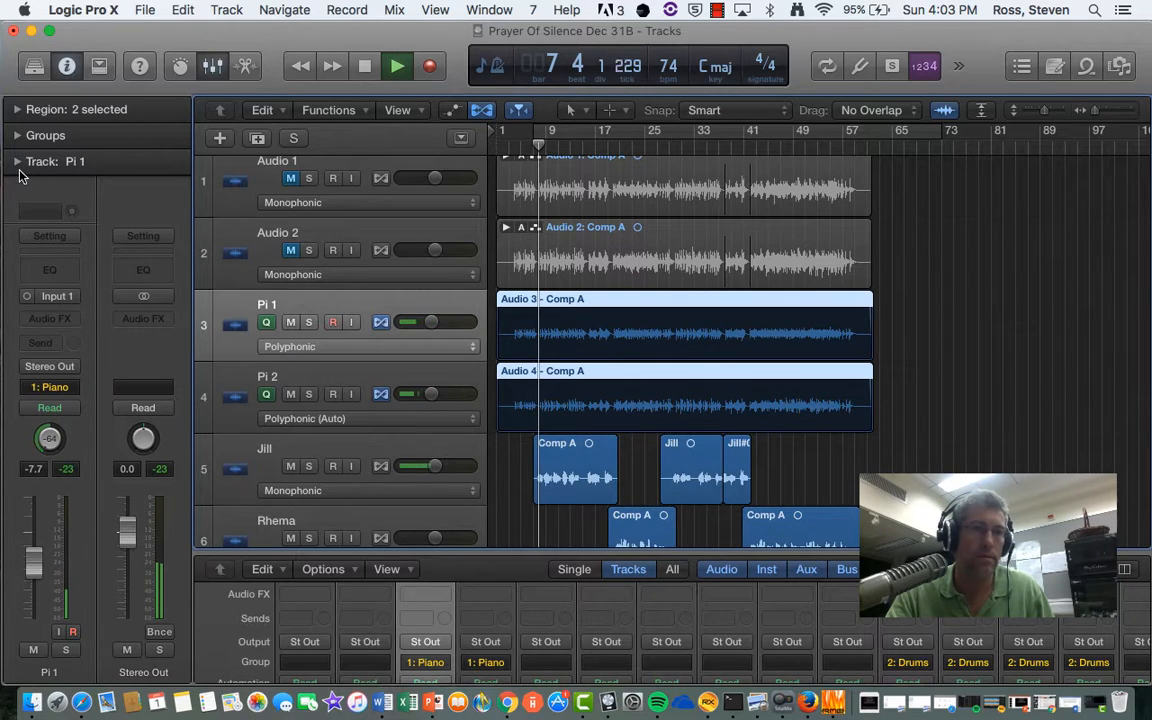
click(17, 110)
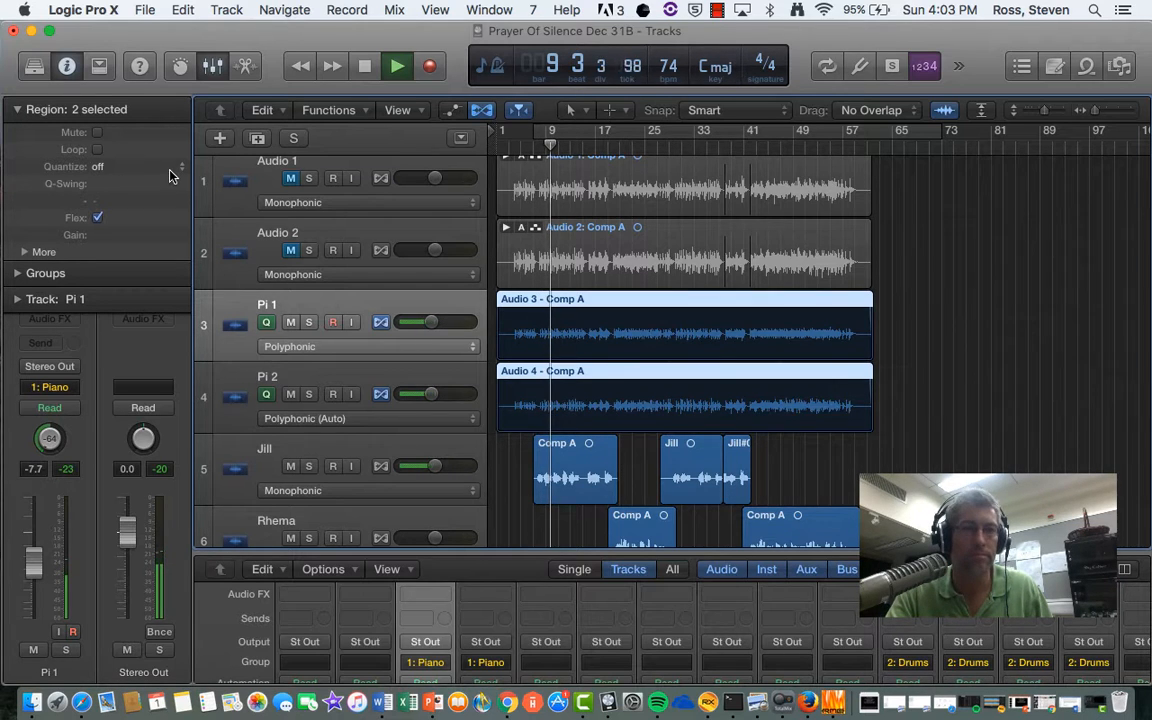
key(space)
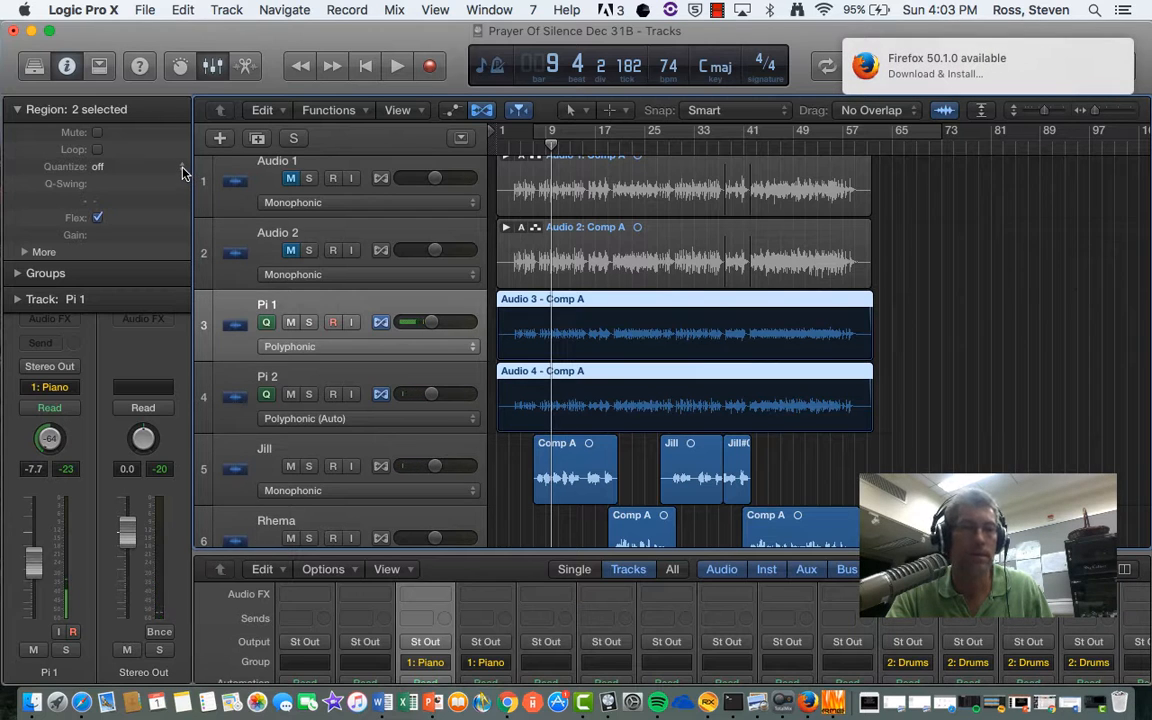
Step: Quantize the Pi 1 and Pi 2 regions to 1/16 Note and listen from bar 4 to bar 9
click(183, 170)
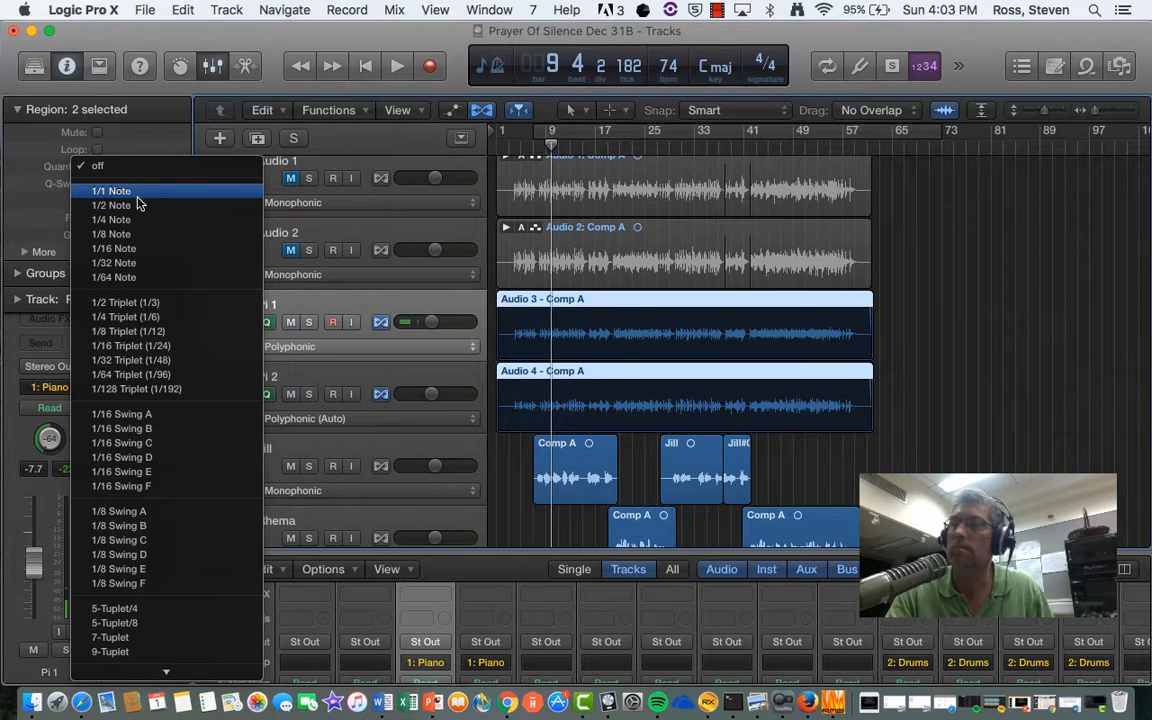
click(117, 249)
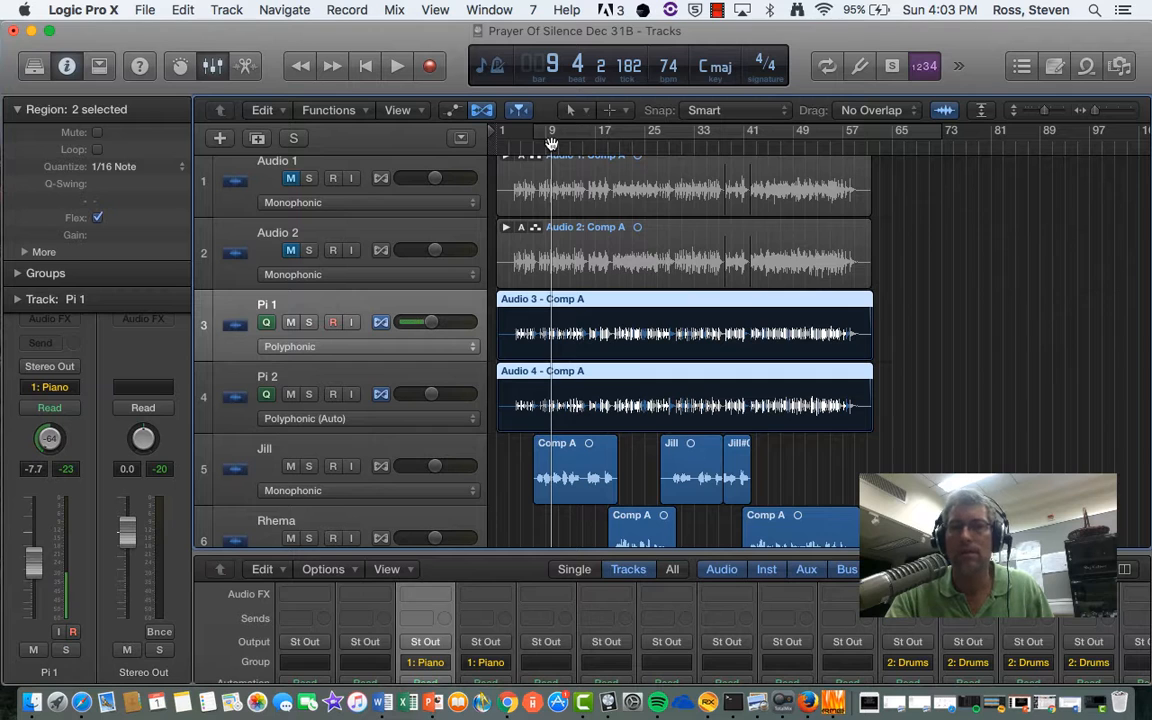
drag(551, 143, 513, 148)
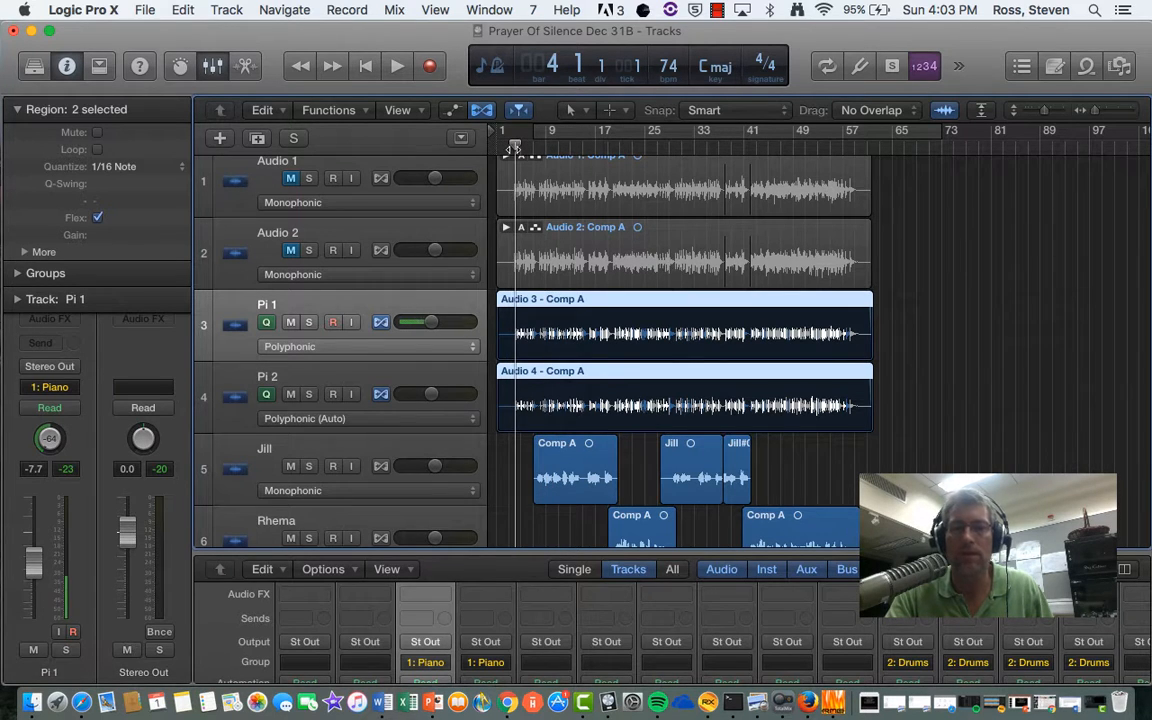
key(space)
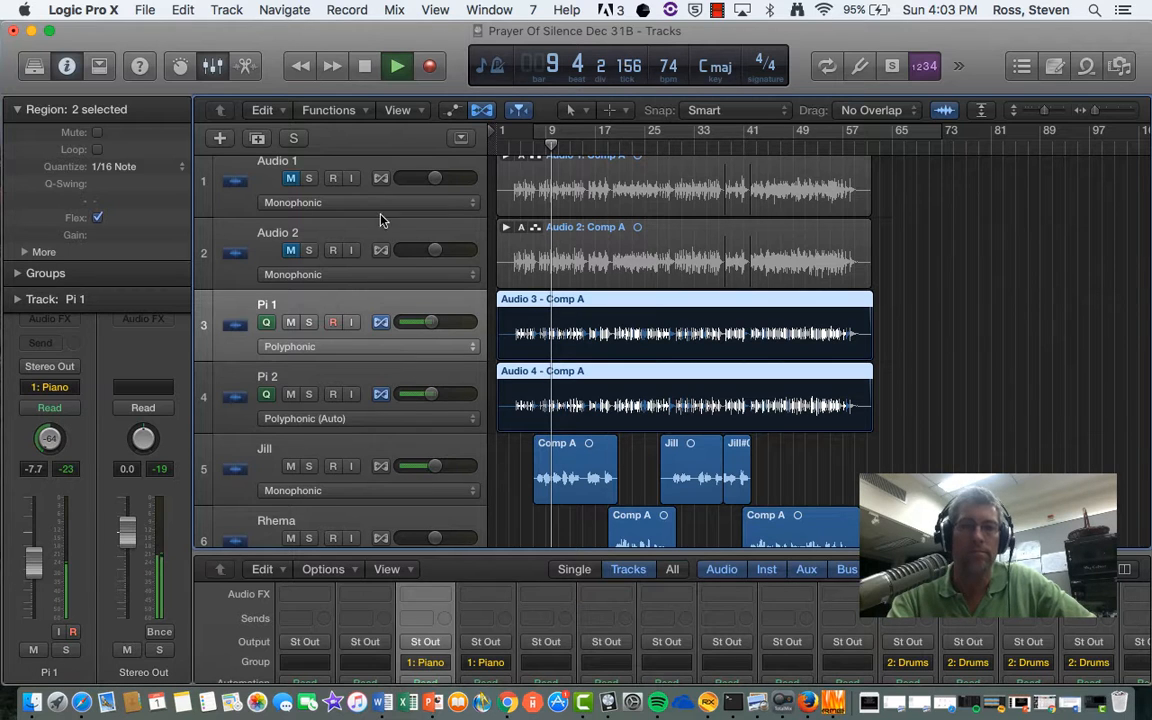
key(space)
Step: Set the piano regions' Quantize to 1/8 Note and start playback from near the beginning of the song
click(122, 168)
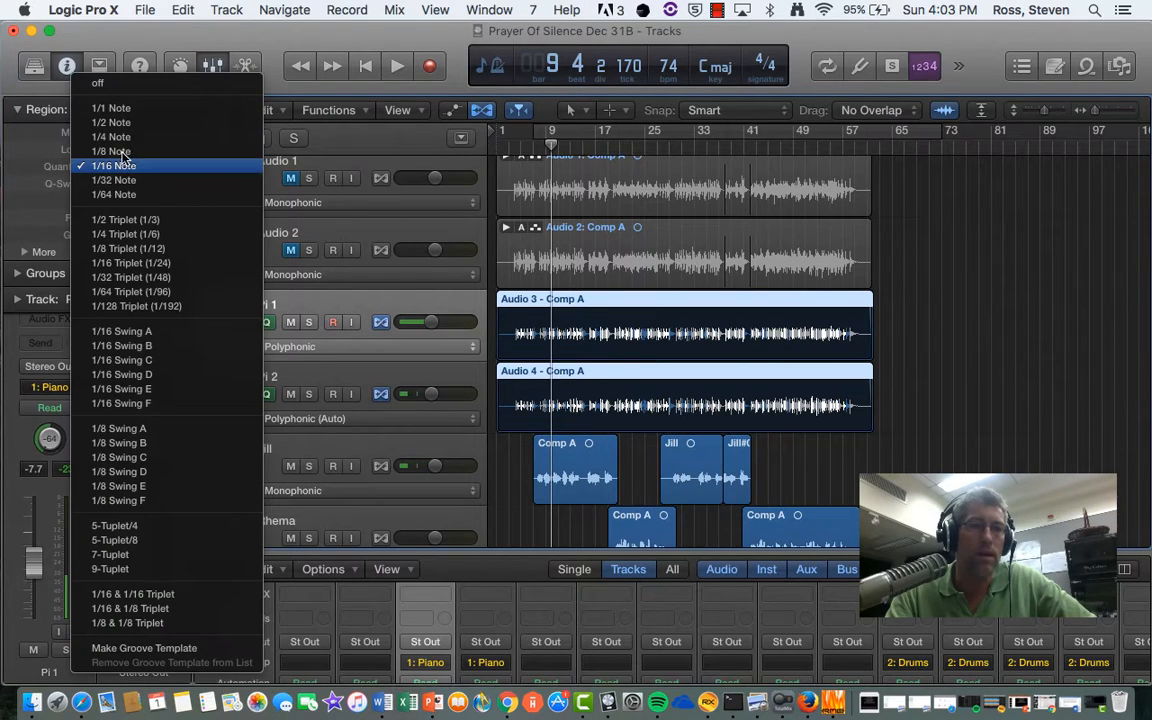
click(123, 152)
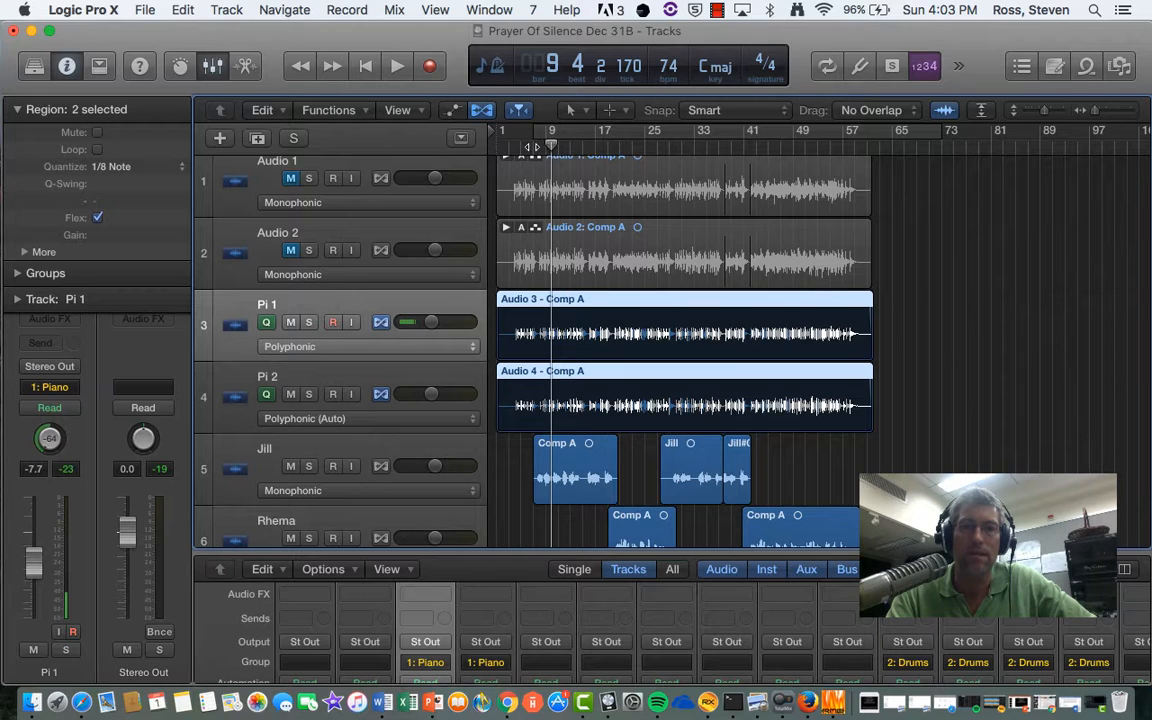
drag(532, 147, 512, 148)
key(space)
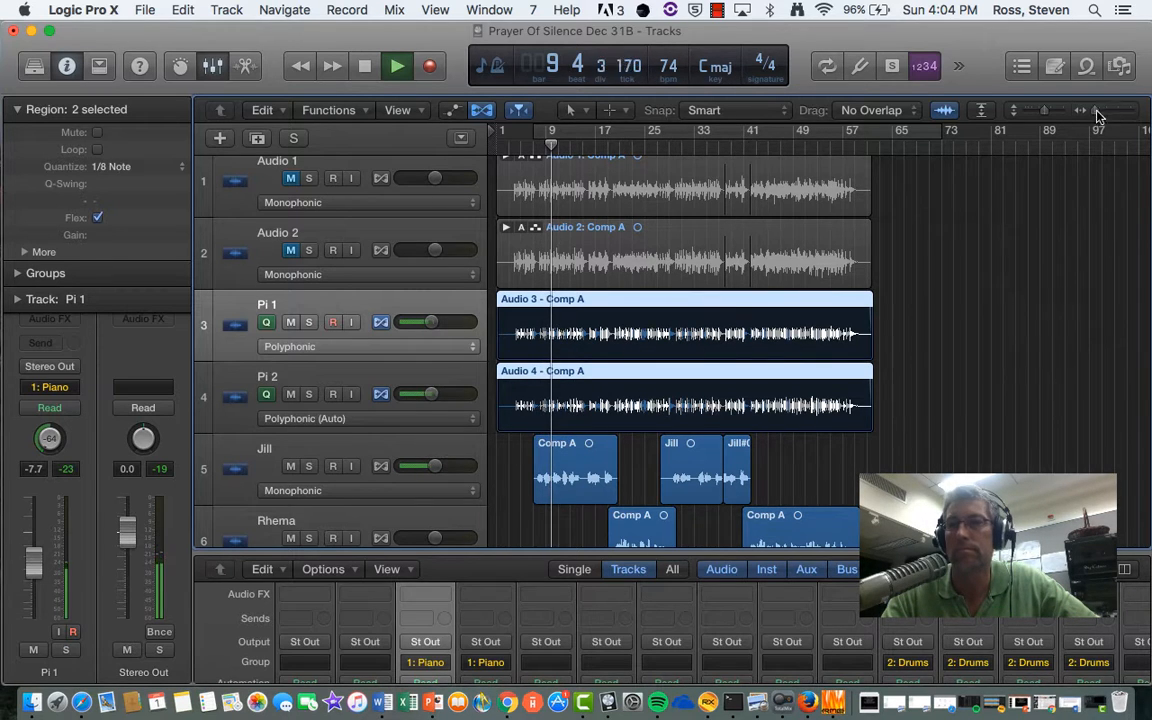
Step: Examine the quantized piano waveforms close up and across the song while listening through to bar 28
drag(1095, 117, 1106, 117)
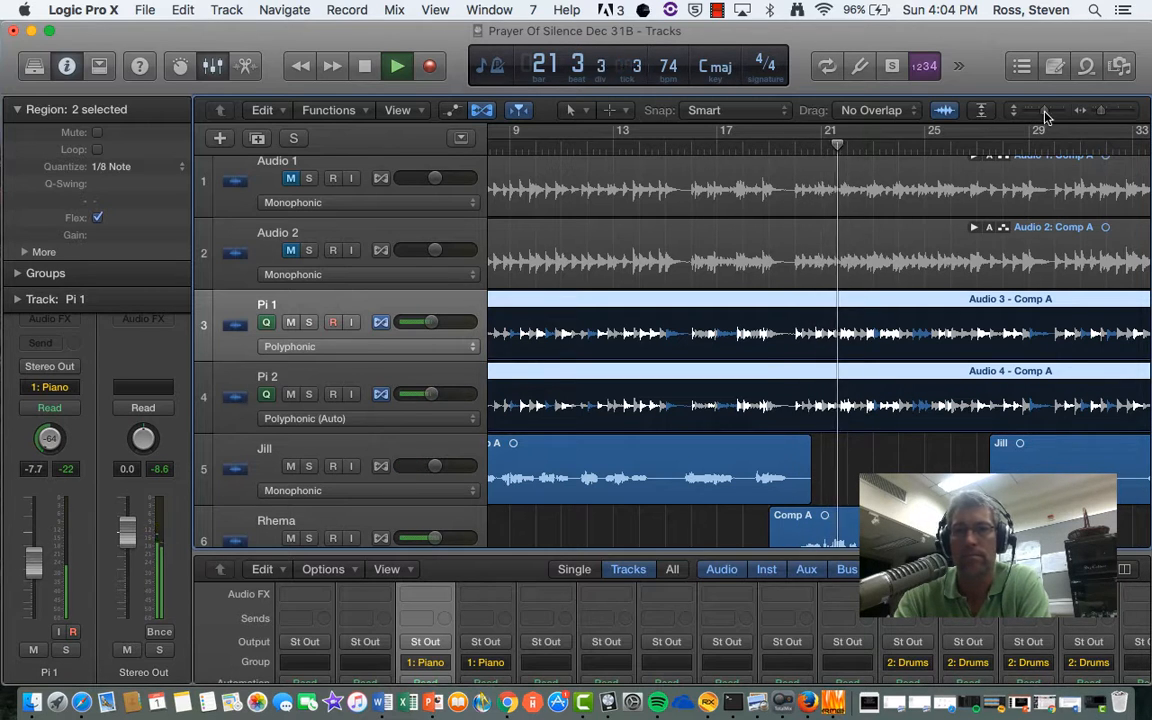
drag(1106, 118, 1096, 117)
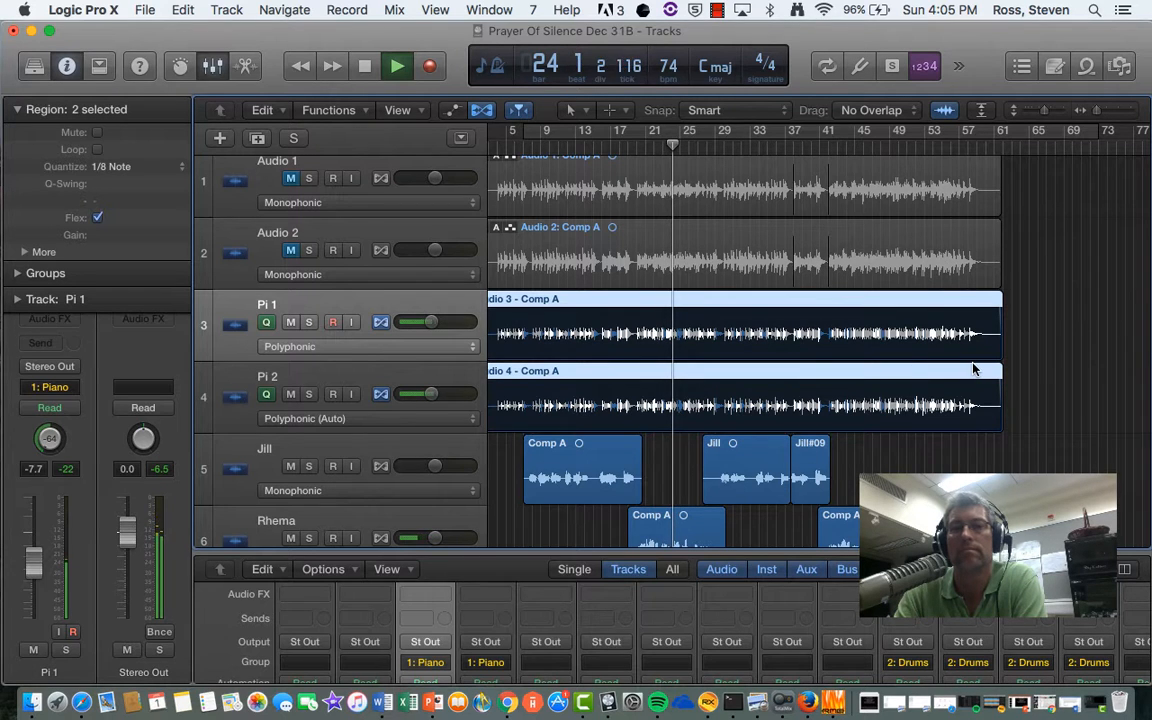
scroll(977, 369, left, 1)
scroll(977, 369, left, 2)
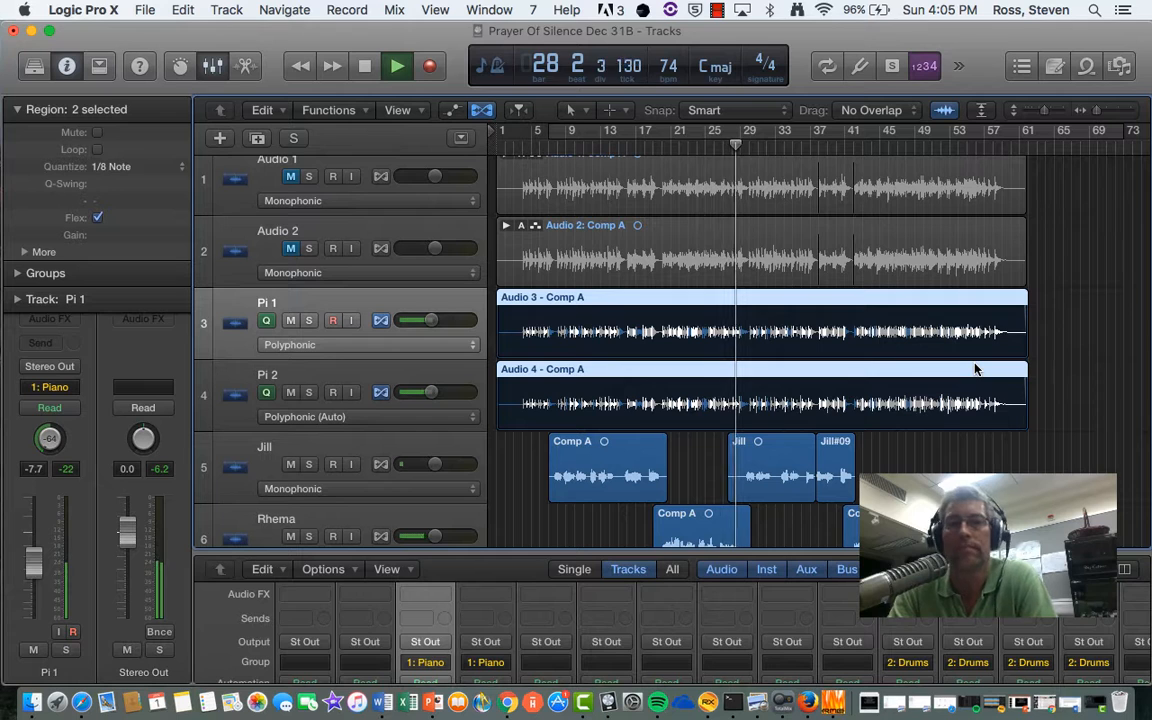
key(space)
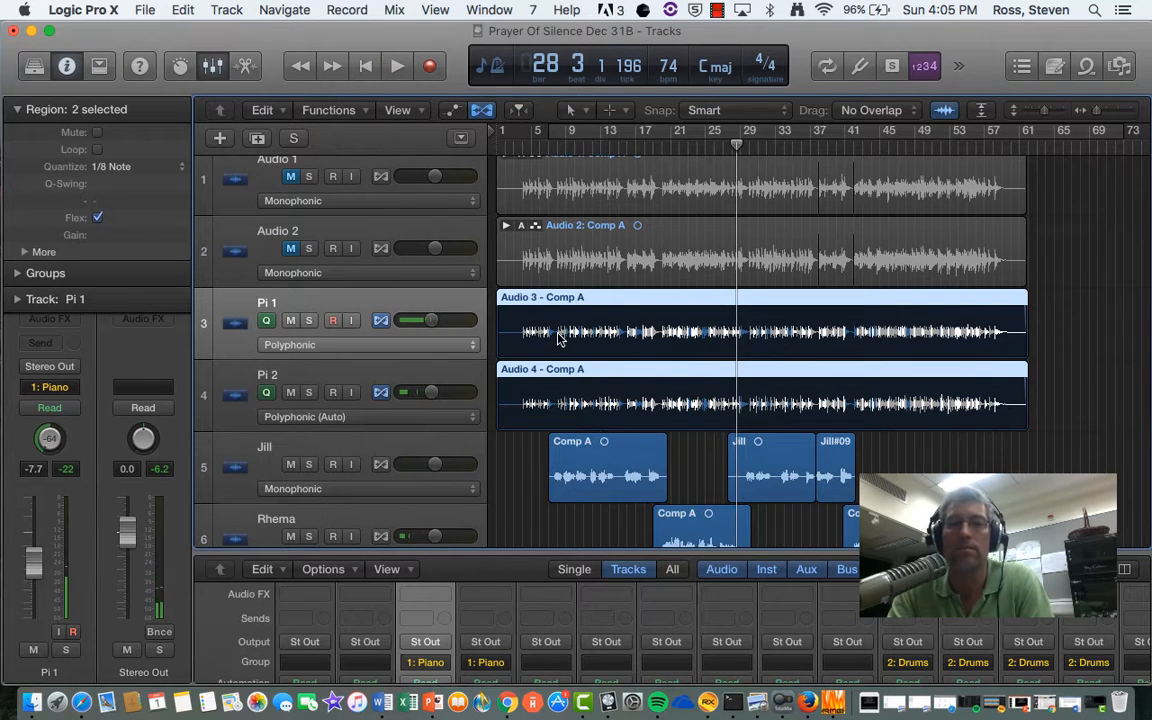
Step: Enable Flex on the grouped Kick, Snare, OH 1 and OH 2 tracks
scroll(627, 318, down, 1)
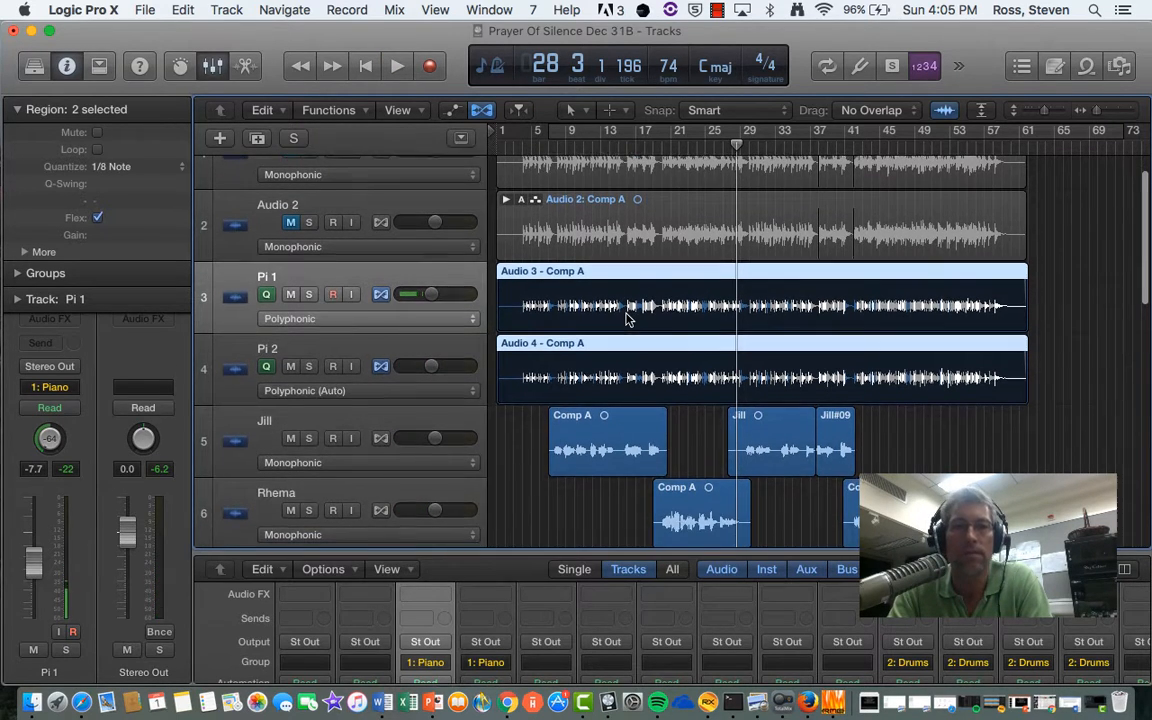
scroll(627, 318, up, 2)
scroll(627, 318, down, 1)
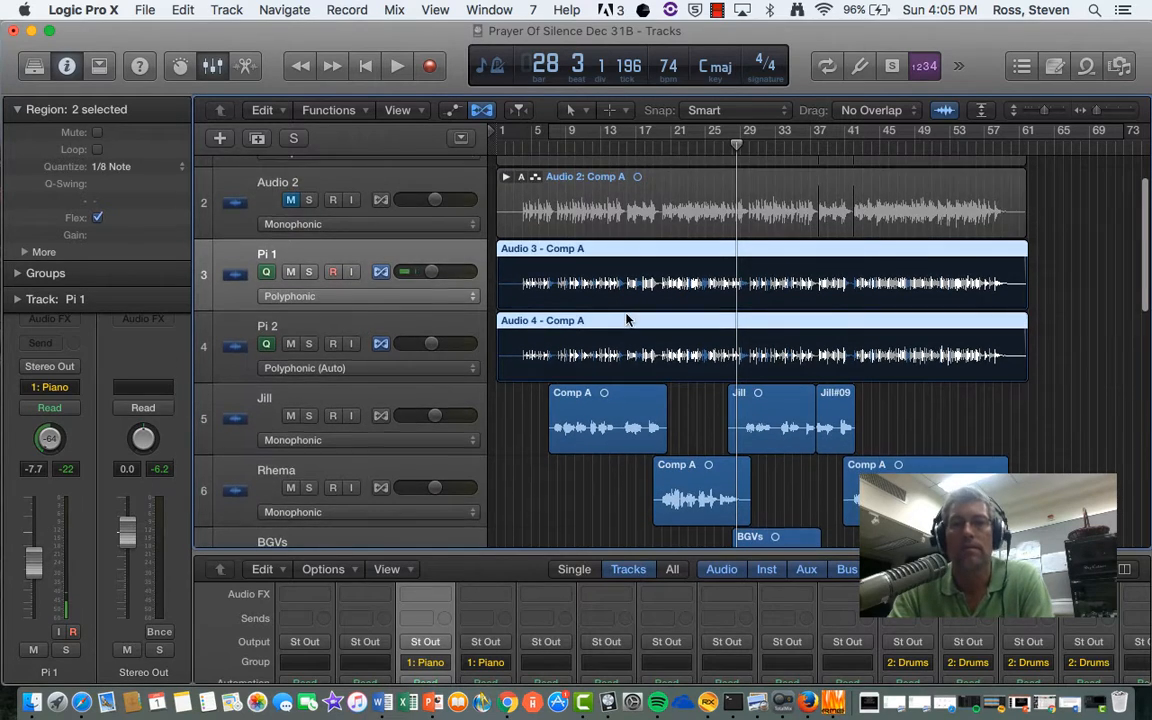
scroll(627, 318, down, 2)
scroll(627, 318, down, 6)
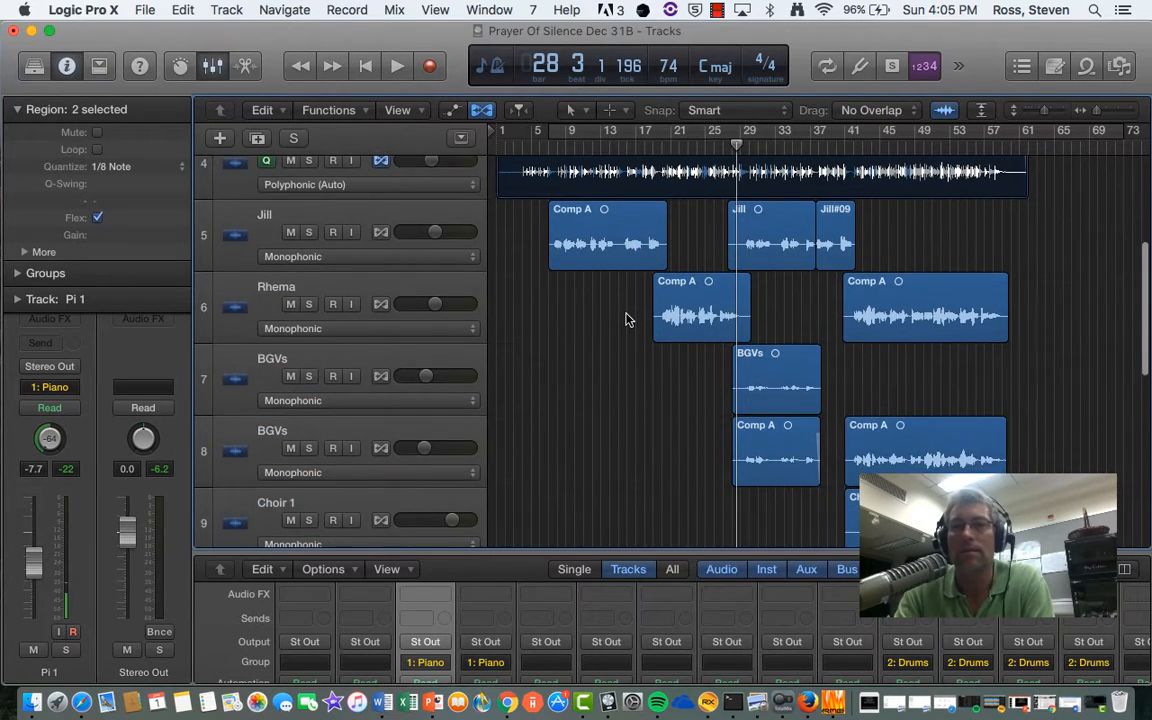
scroll(627, 318, down, 2)
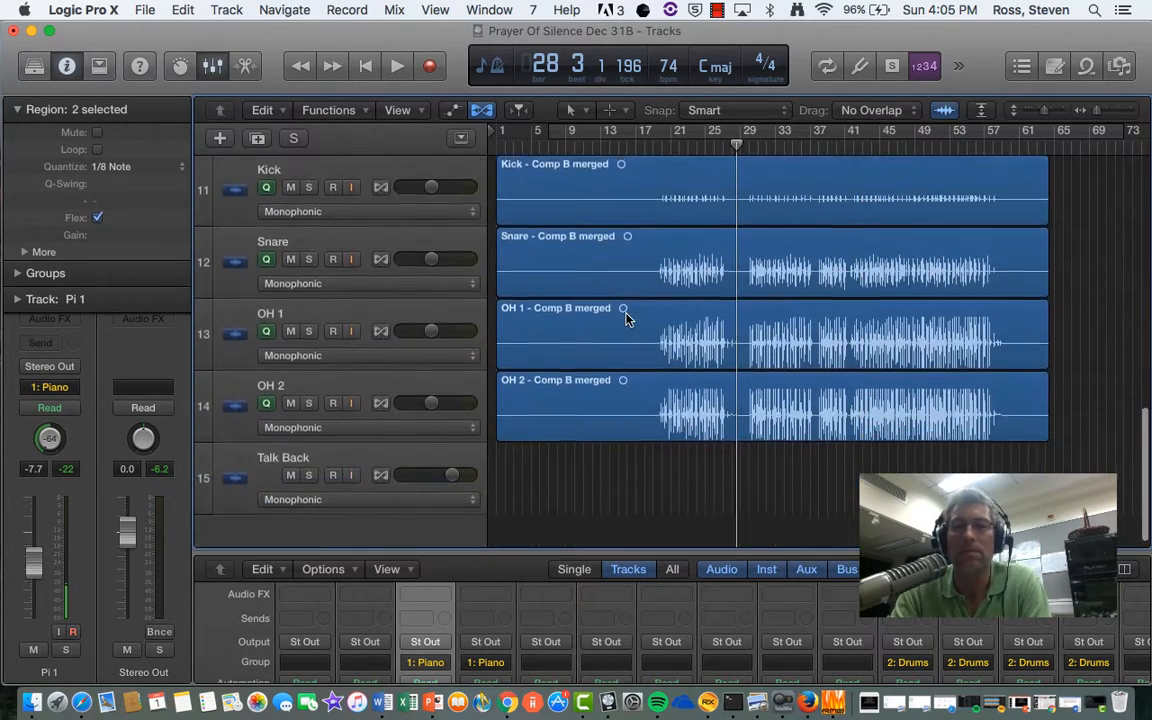
scroll(627, 318, up, 1)
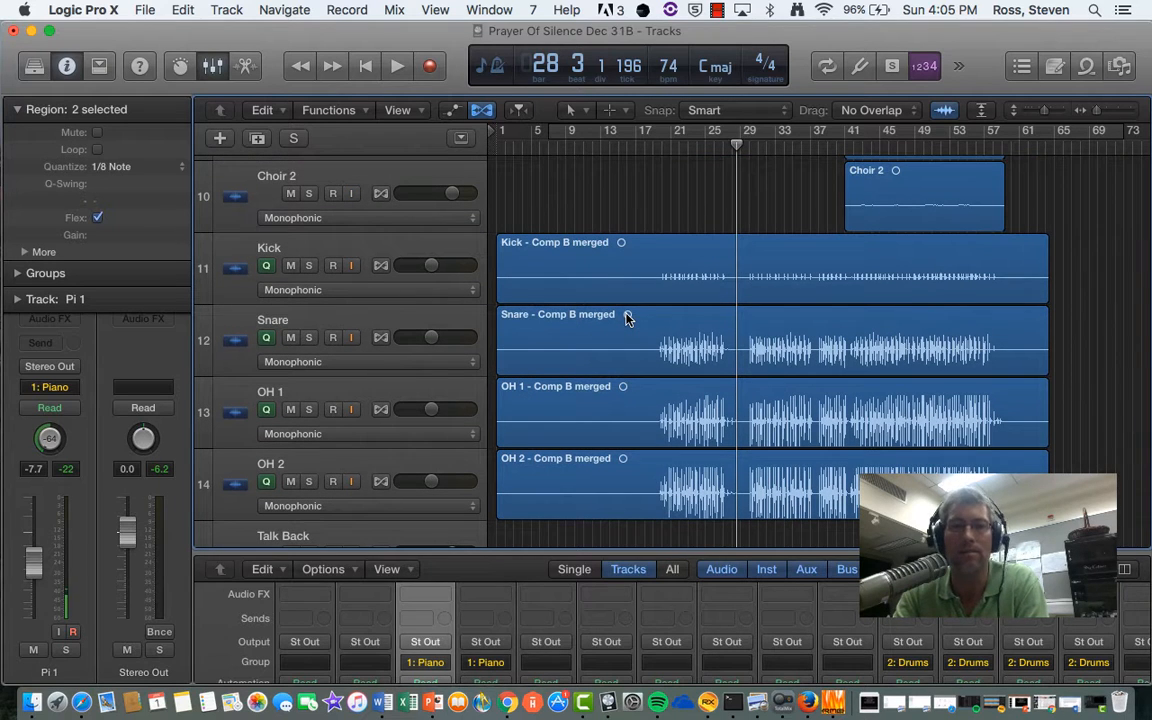
scroll(627, 318, up, 1)
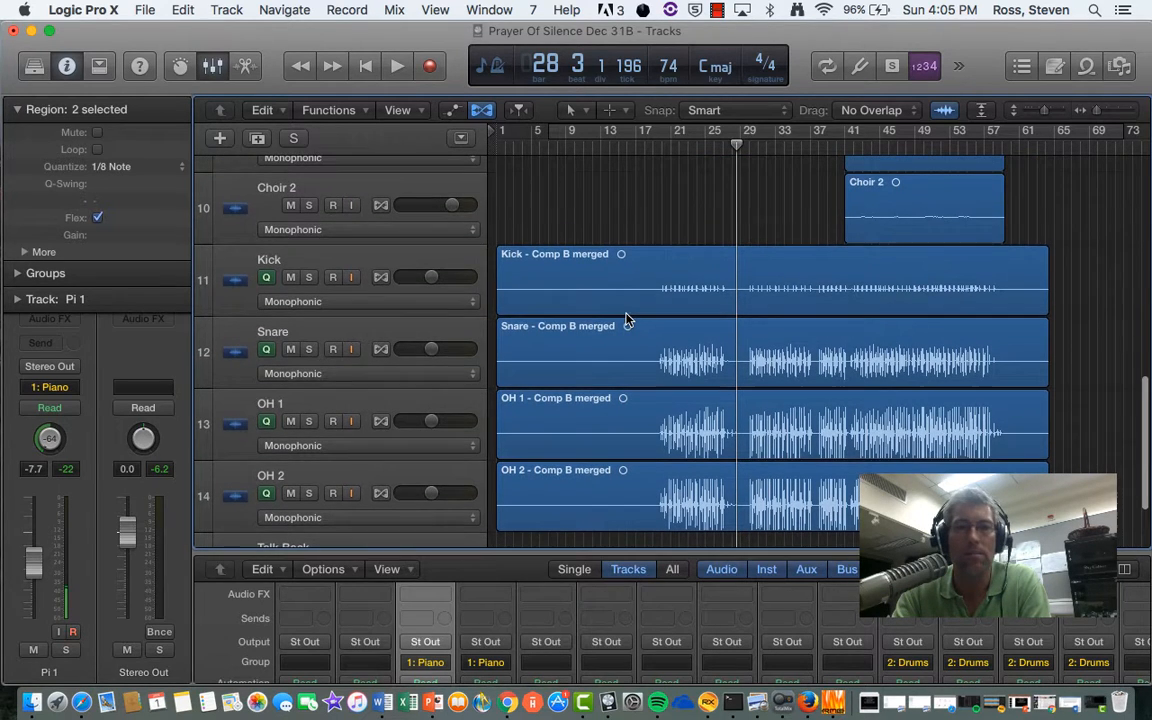
click(380, 281)
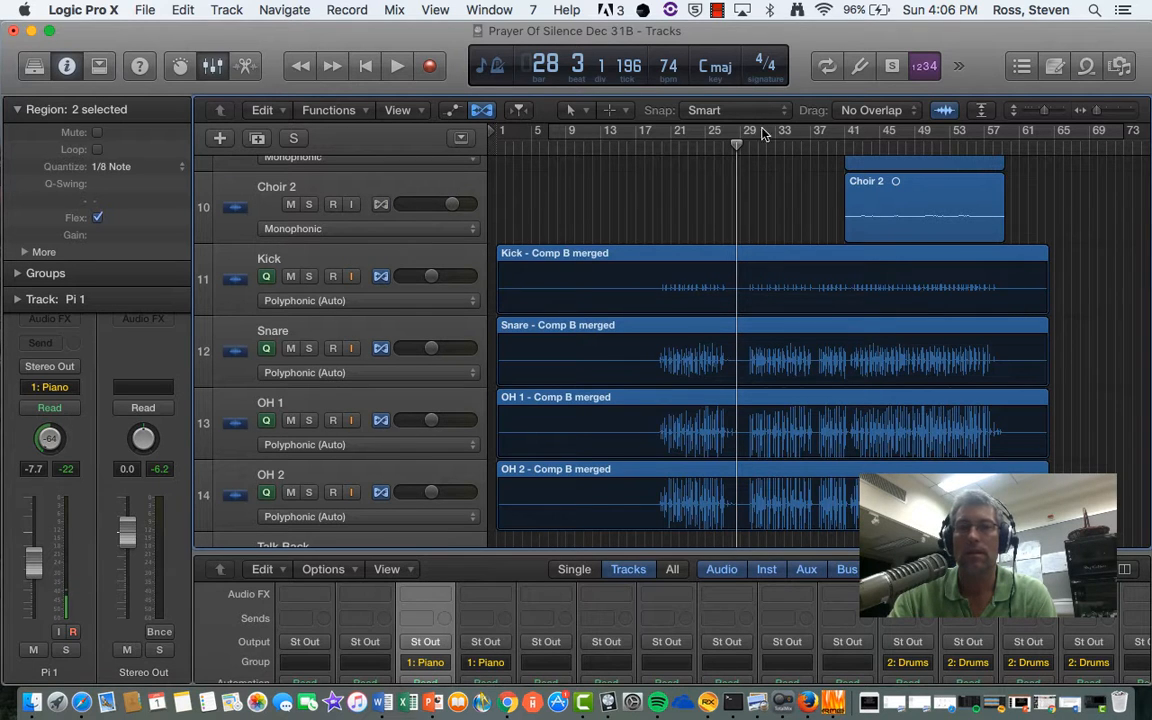
Step: Place the playhead at bar 19, select the grouped drum regions through the Kick track and quantize them to 1/8 Note
drag(736, 144, 654, 161)
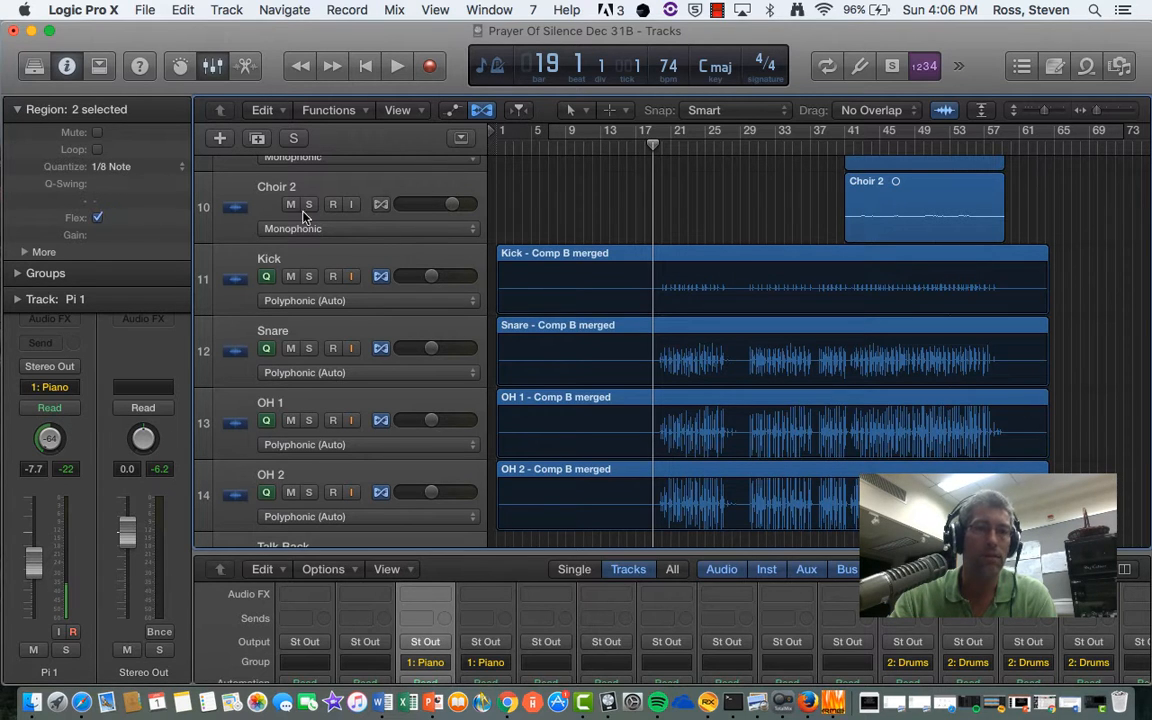
click(343, 261)
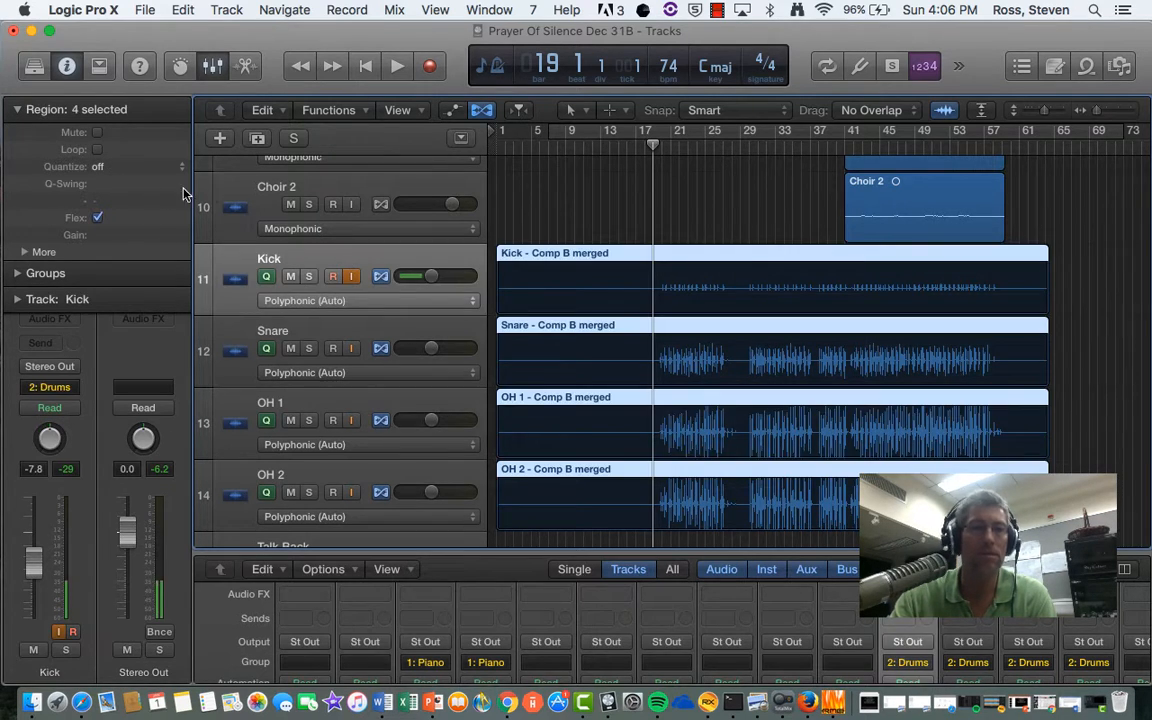
click(125, 171)
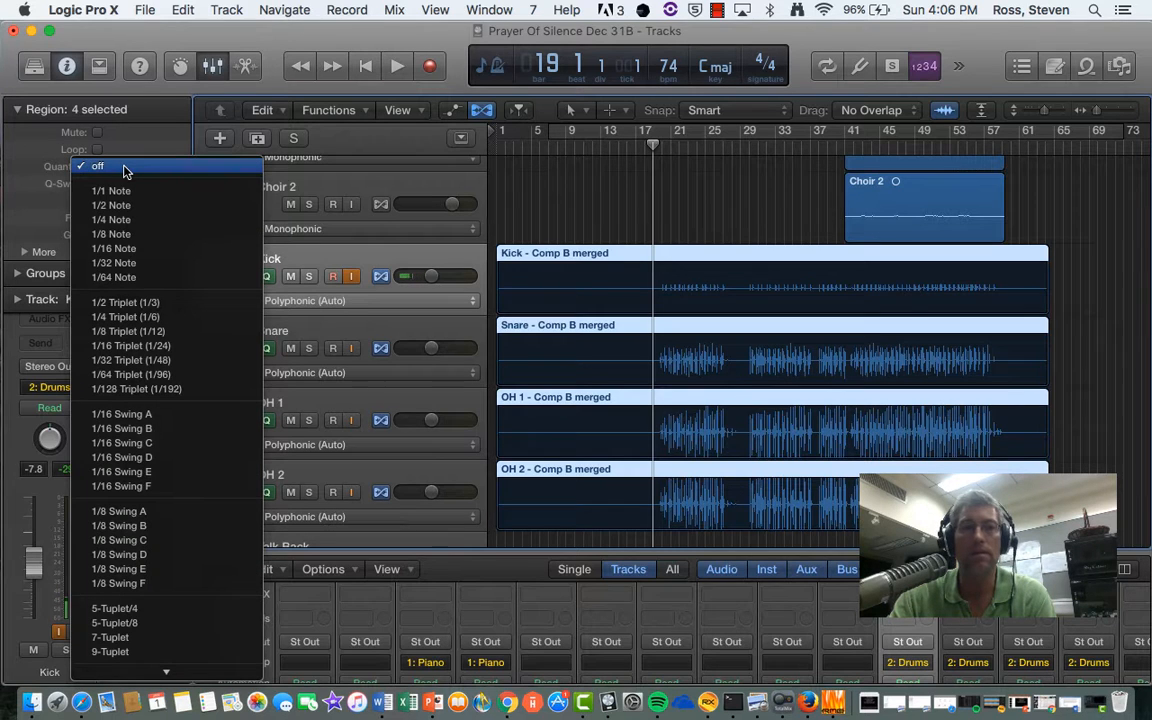
click(117, 236)
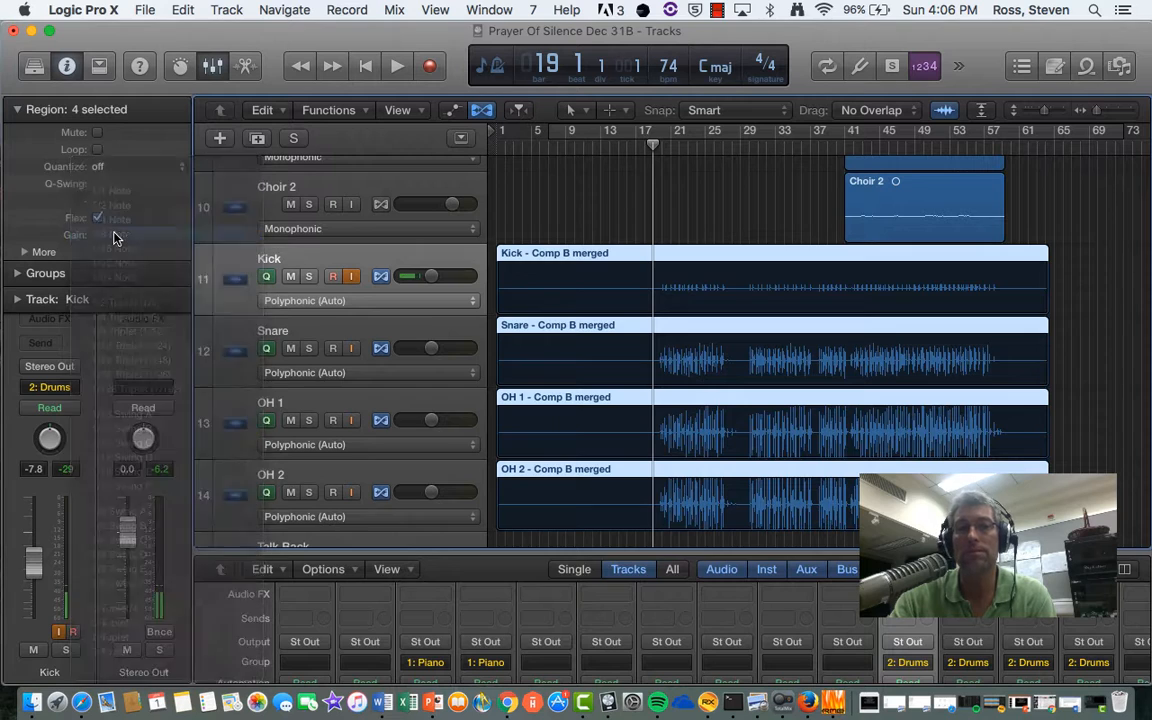
mouse_move(113, 237)
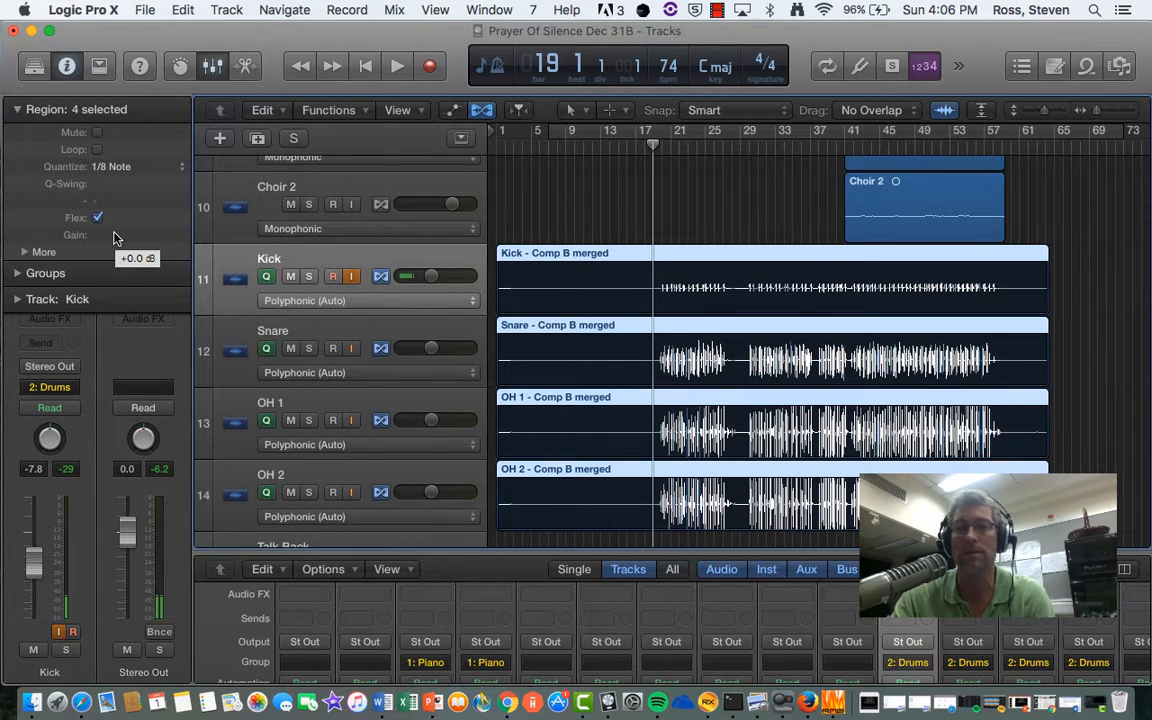
Step: Listen to the quantized drums in the full mix from bar 19 to bar 44
key(space)
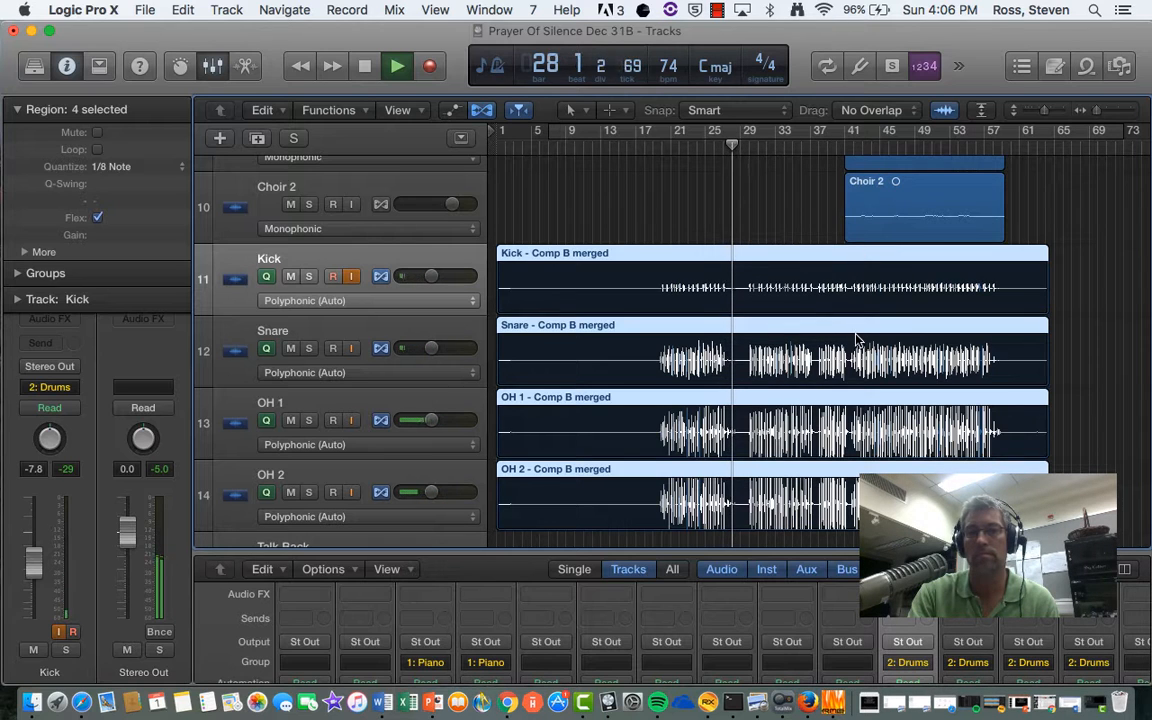
scroll(857, 340, down, 3)
scroll(857, 340, up, 2)
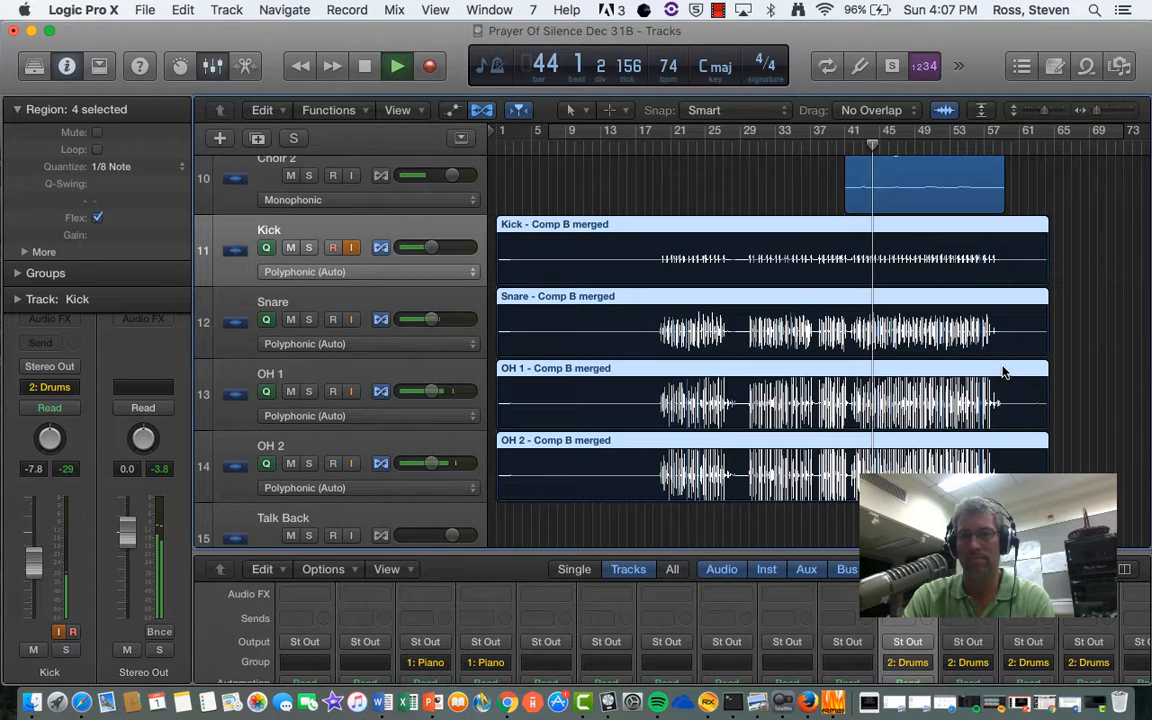
key(space)
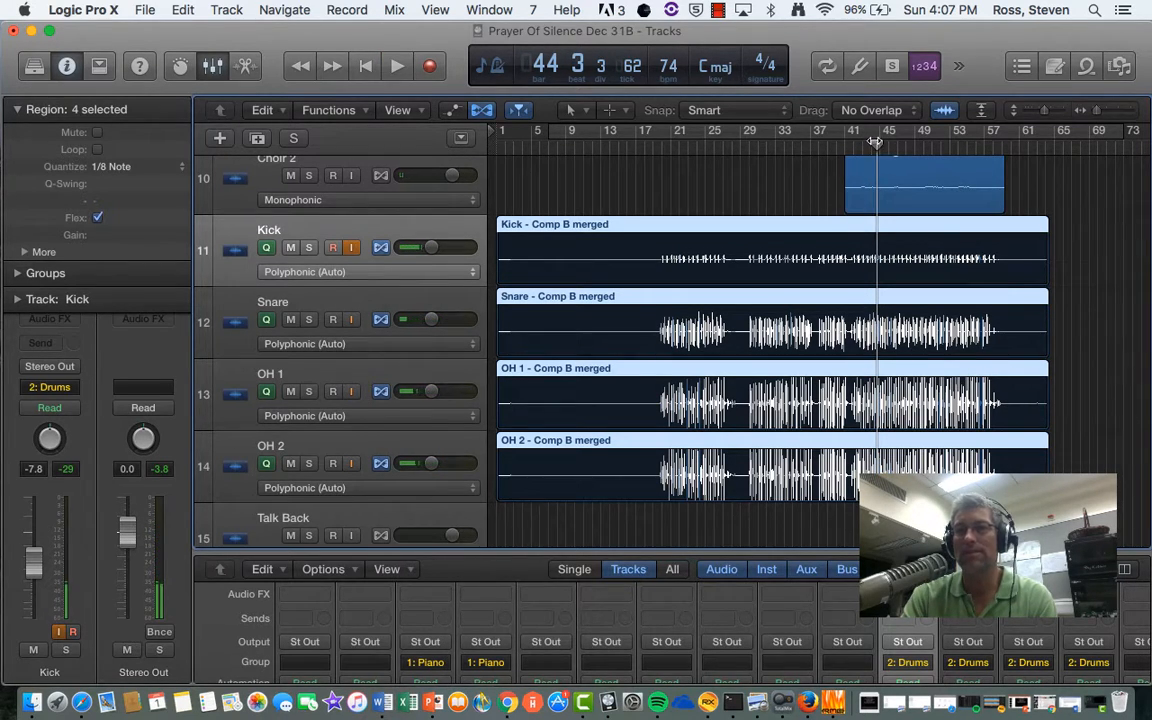
Step: Locate the drum fill between bars 41 and 42, listen to it quantized and place the playhead just before it
drag(875, 142, 845, 150)
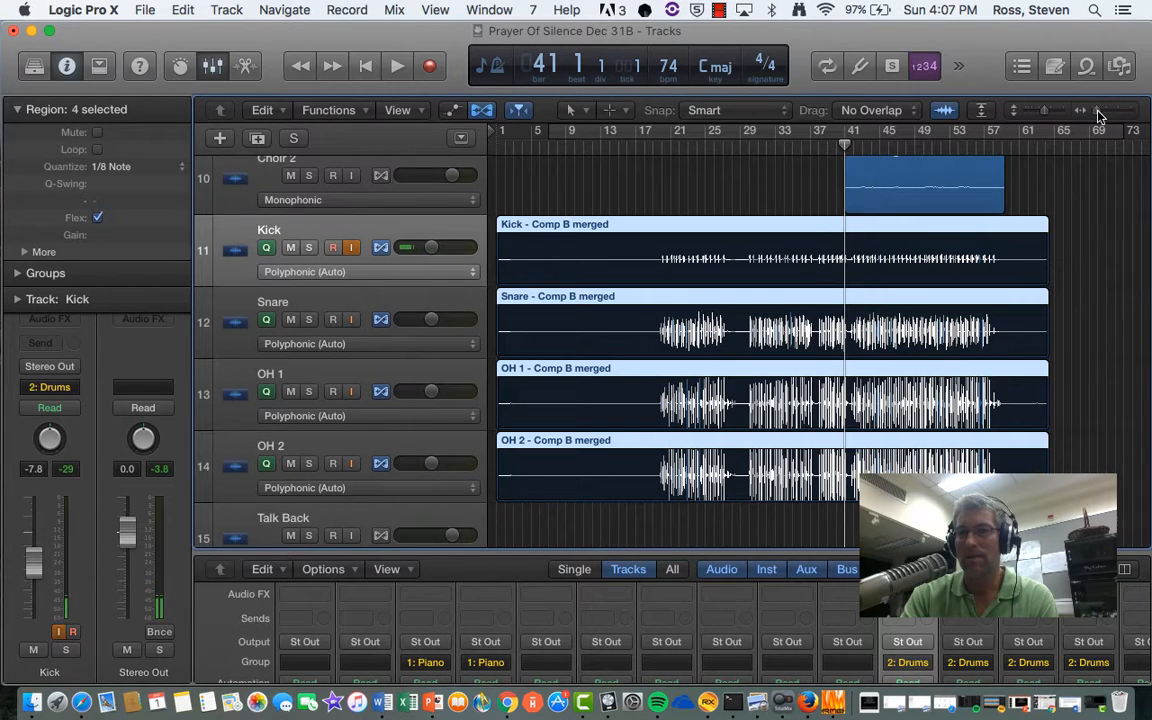
drag(1098, 117, 1118, 117)
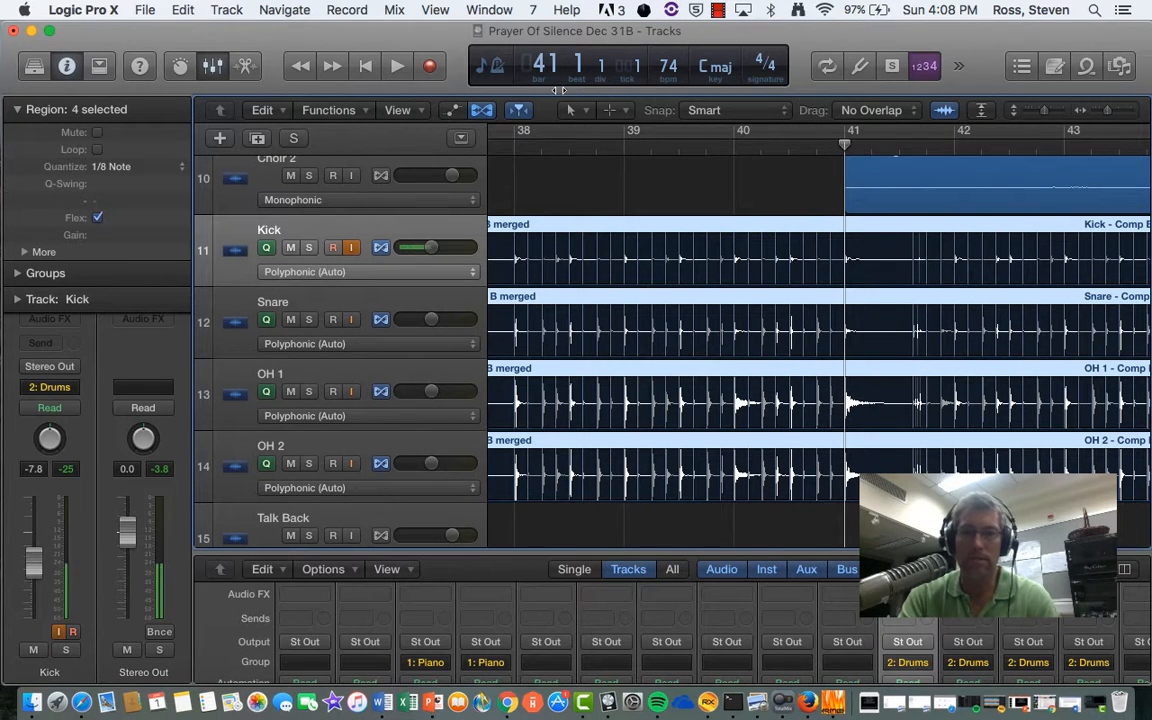
scroll(675, 264, left, 5)
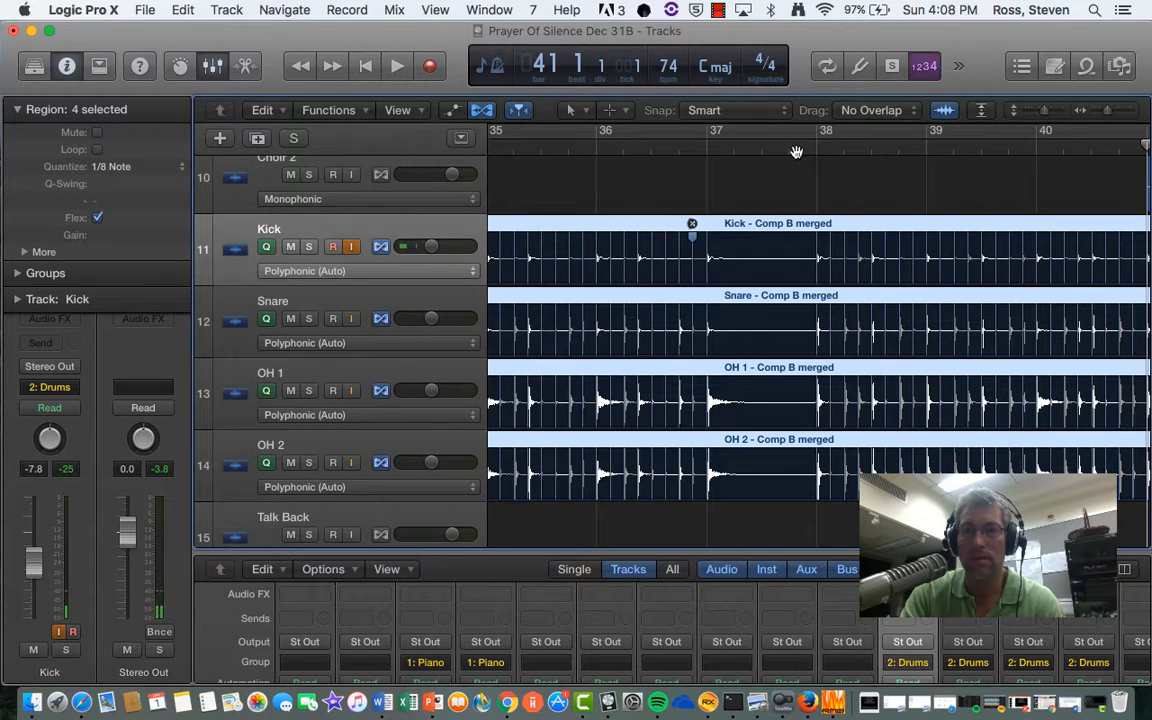
click(802, 148)
key(space)
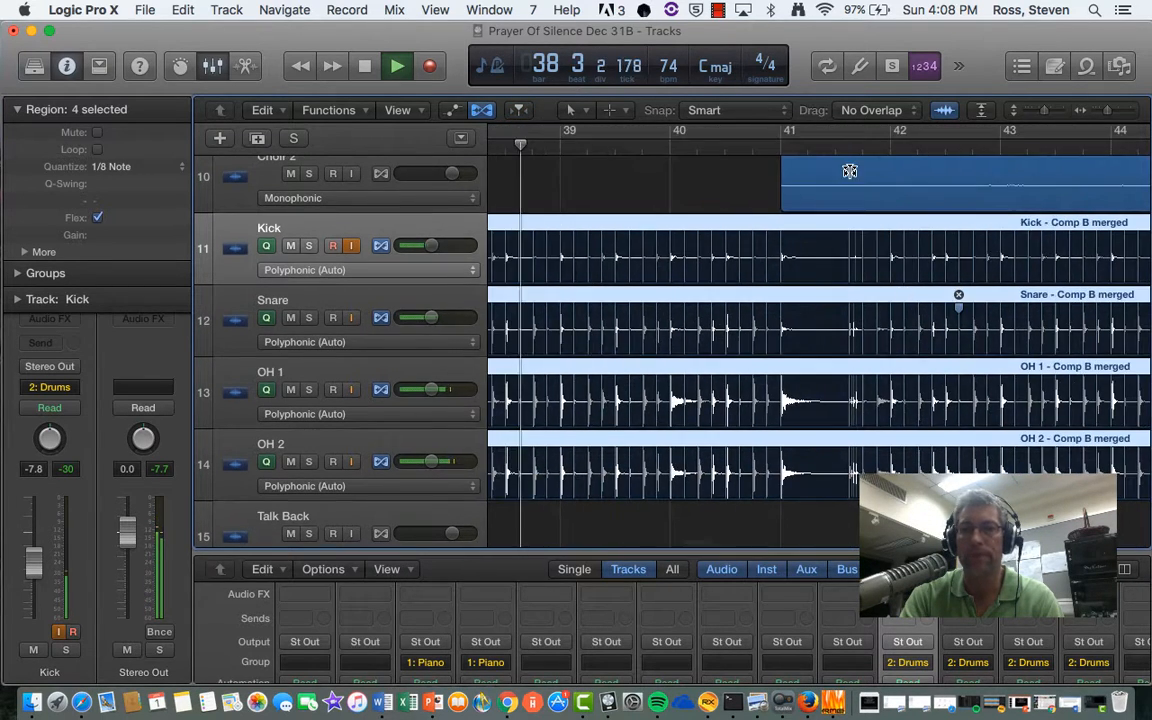
click(821, 146)
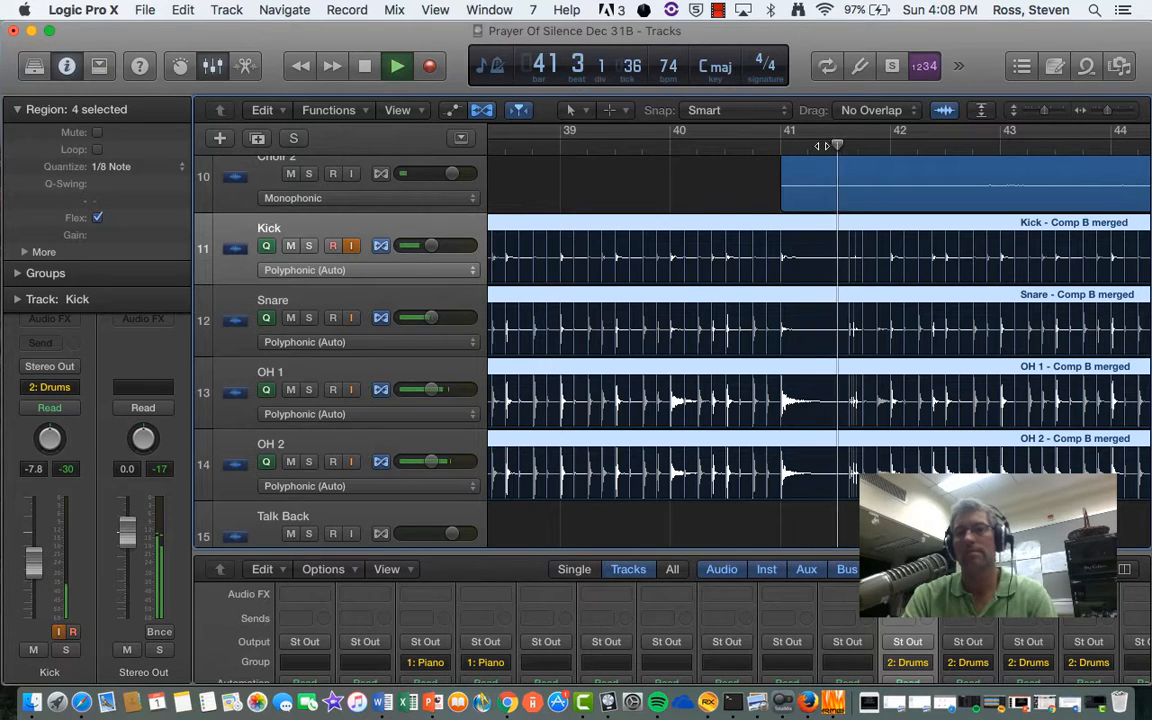
key(space)
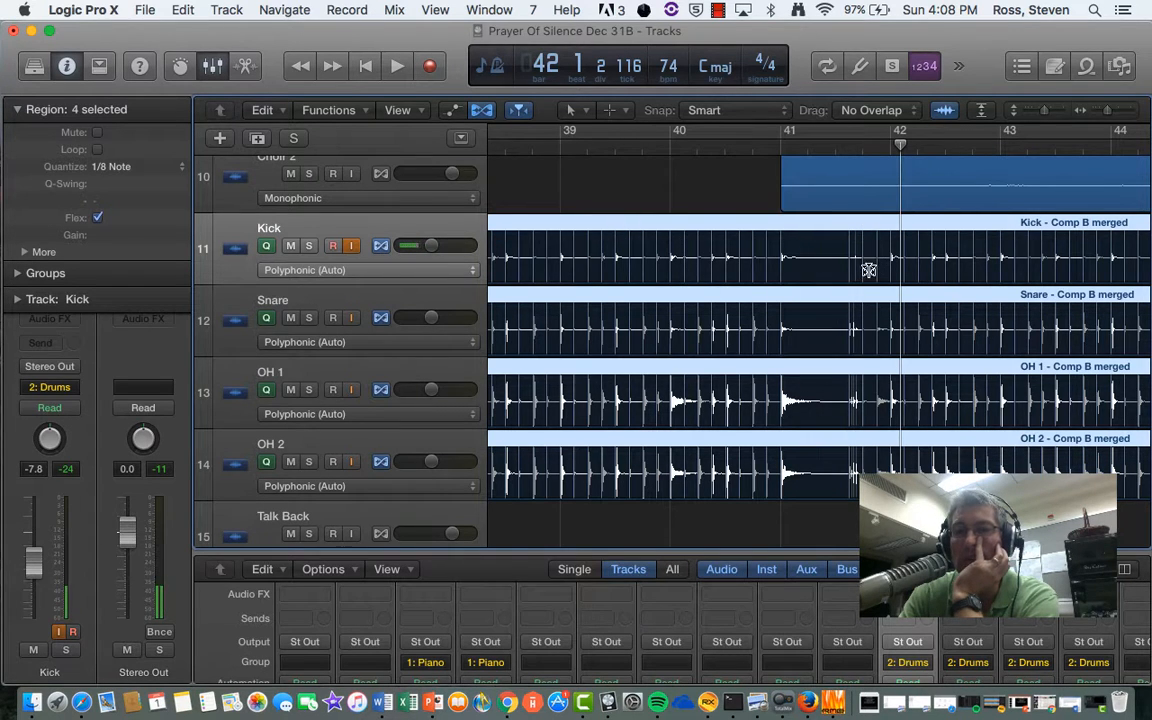
click(1115, 115)
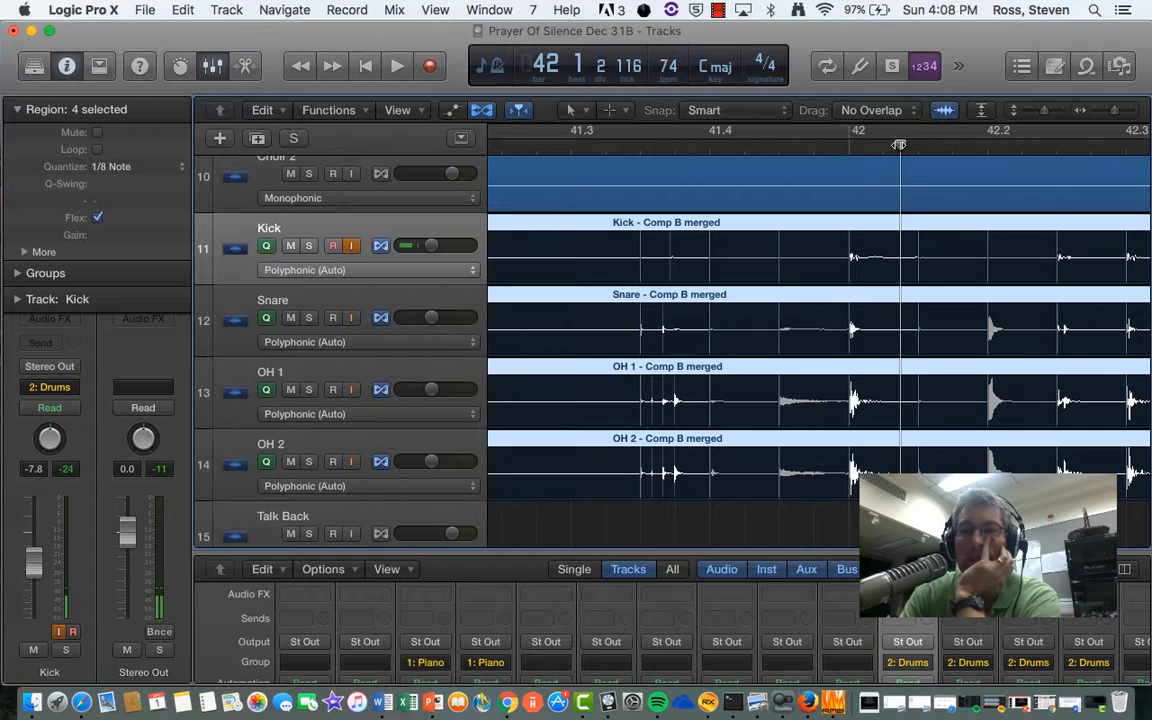
click(620, 205)
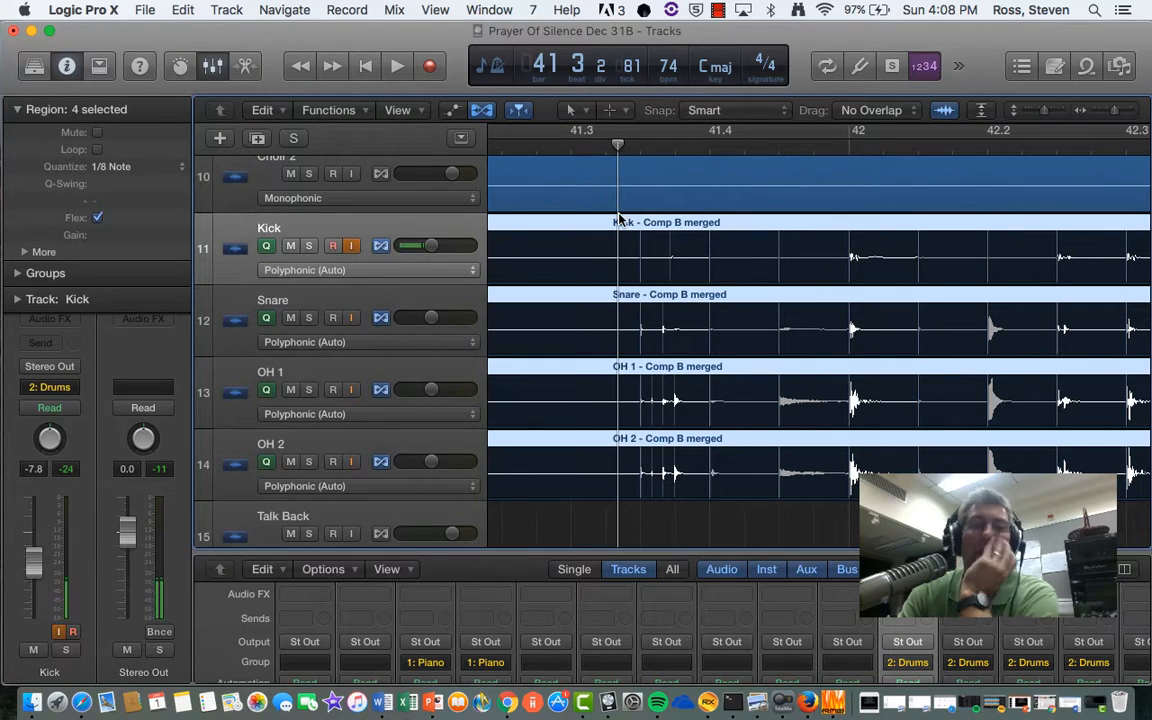
Step: Turn off Flex on the grouped Kick, Snare, OH 1 and OH 2 tracks and listen to the unquantized fill into bar 42
click(380, 246)
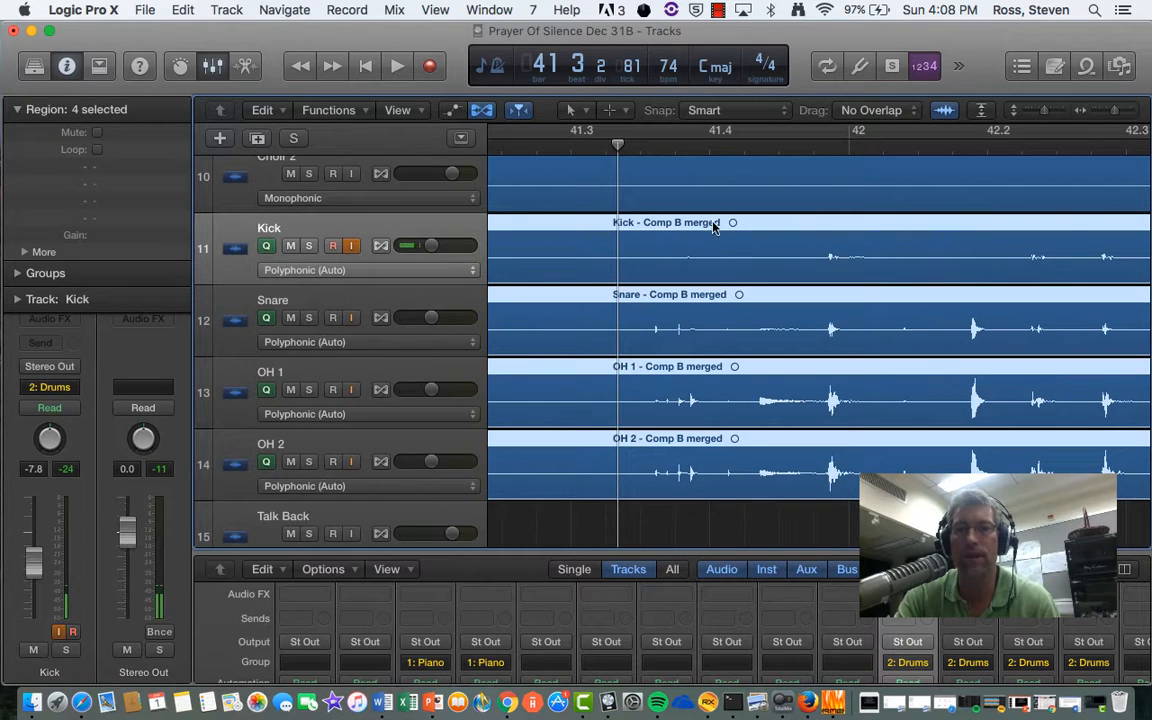
key(space)
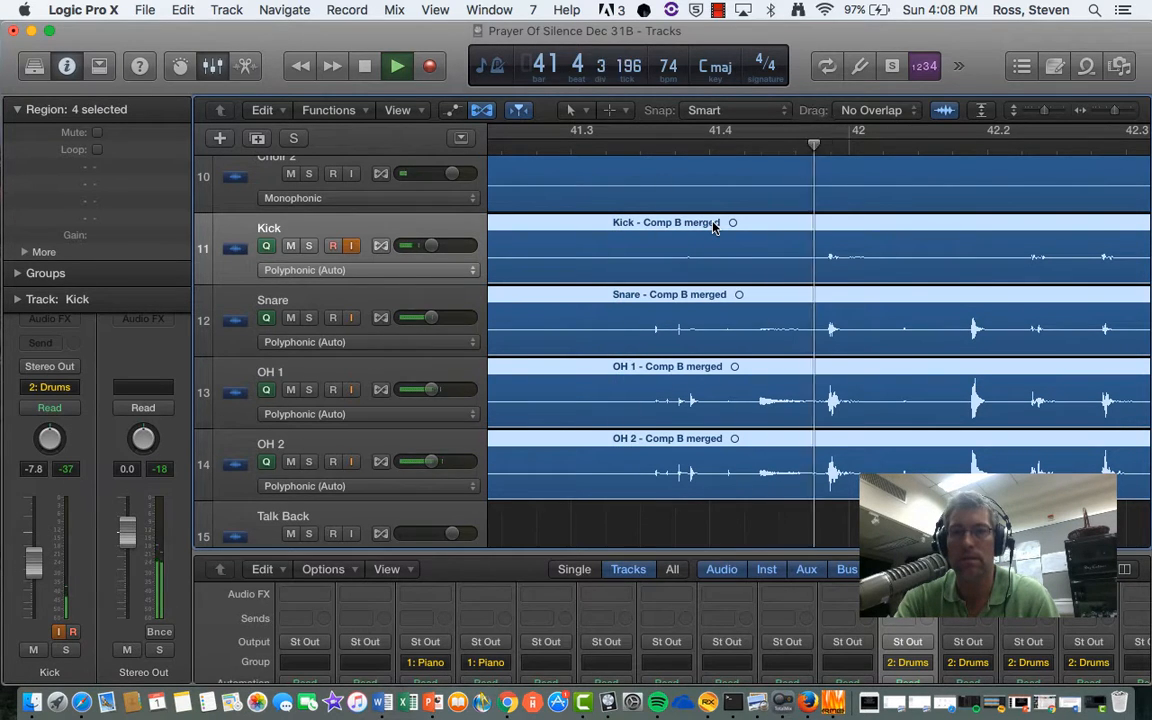
key(space)
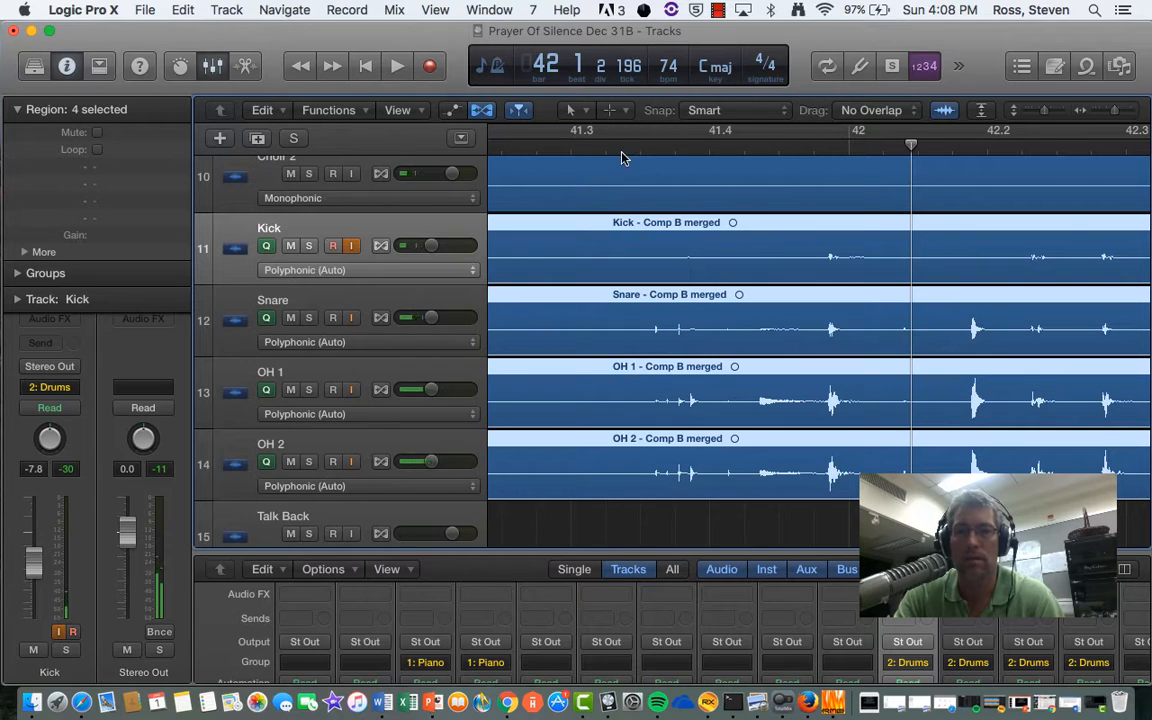
key(space)
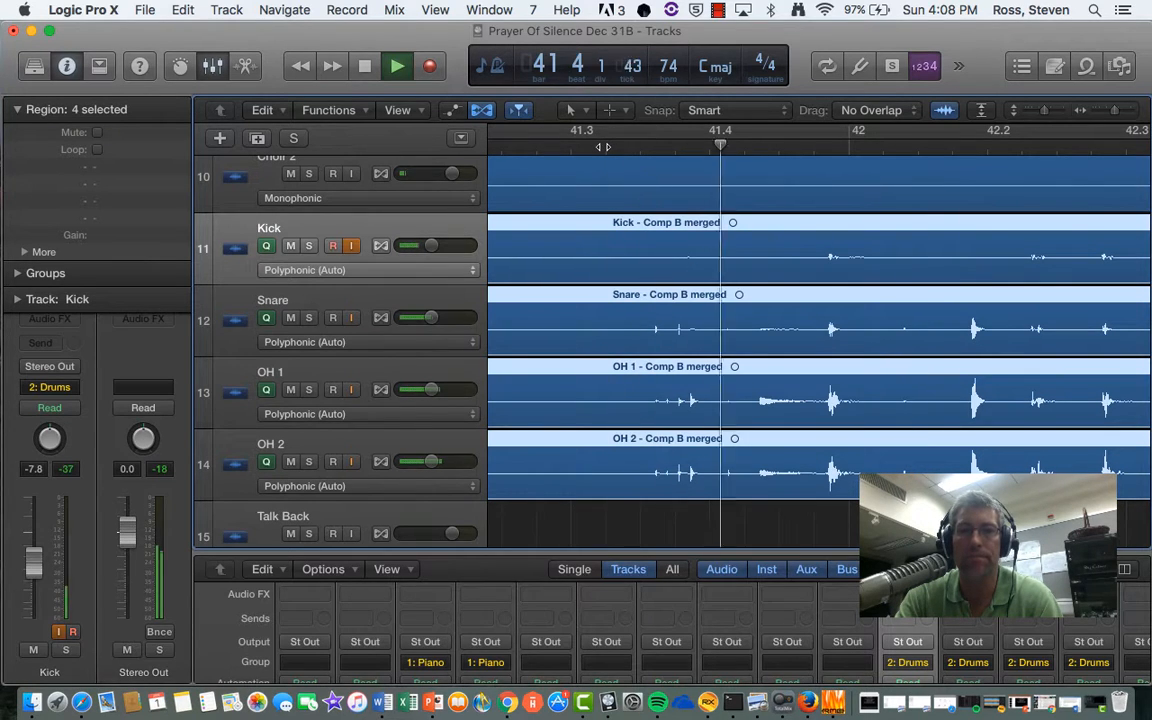
key(space)
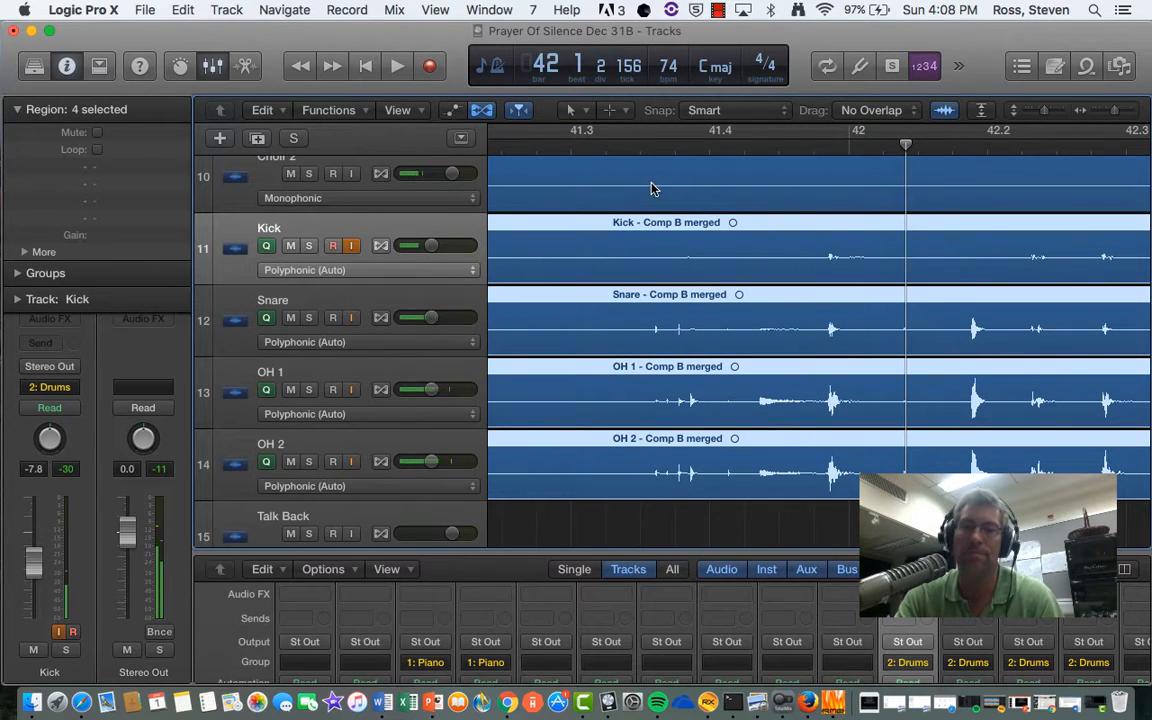
Step: Try out Marquee Tool selections around the fill leading into bar 42 across the four drum tracks and audition the passage
click(624, 112)
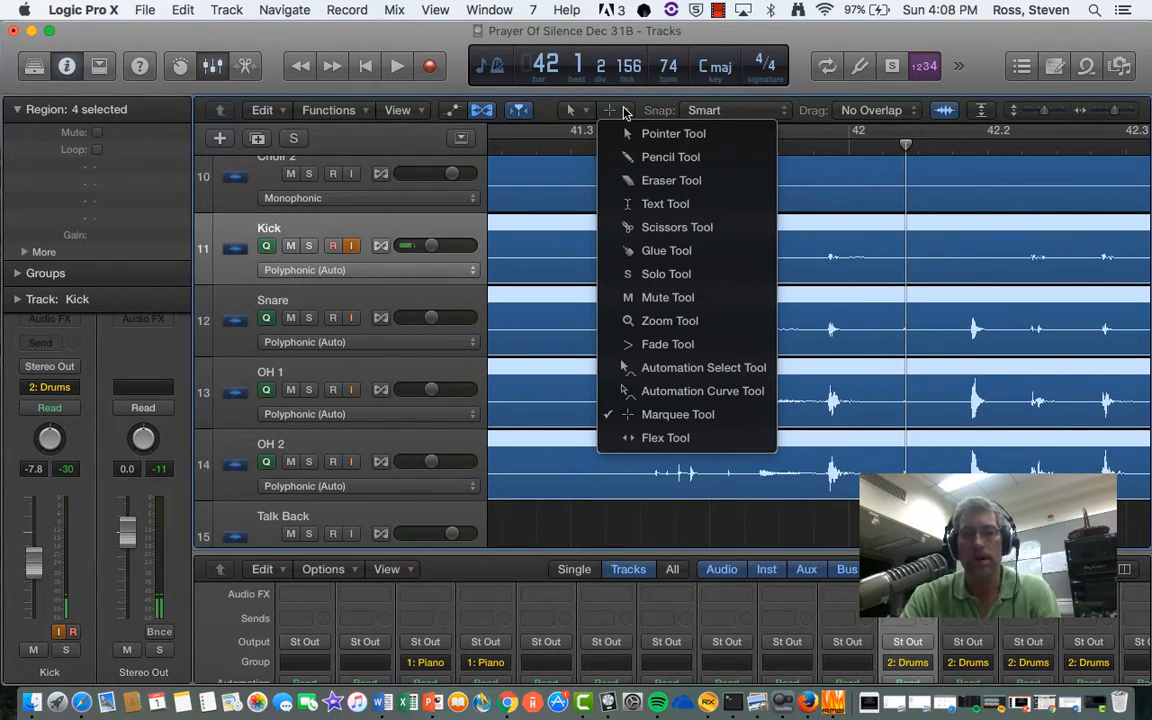
click(543, 107)
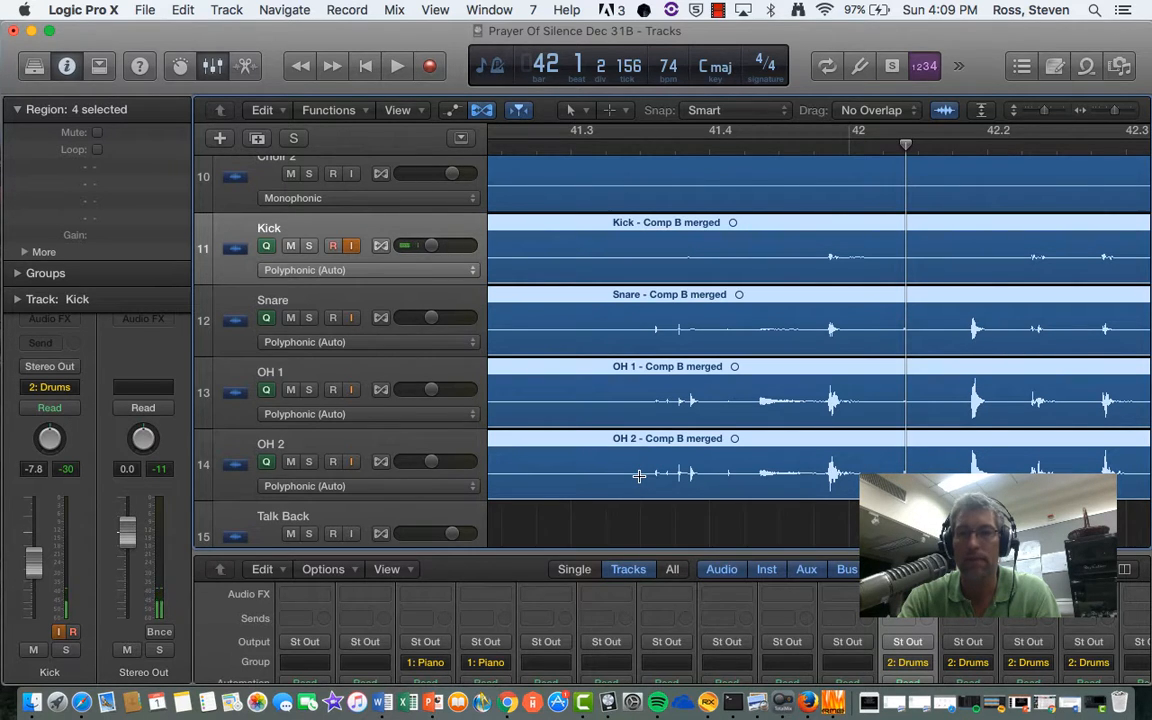
drag(638, 476, 883, 490)
key(space)
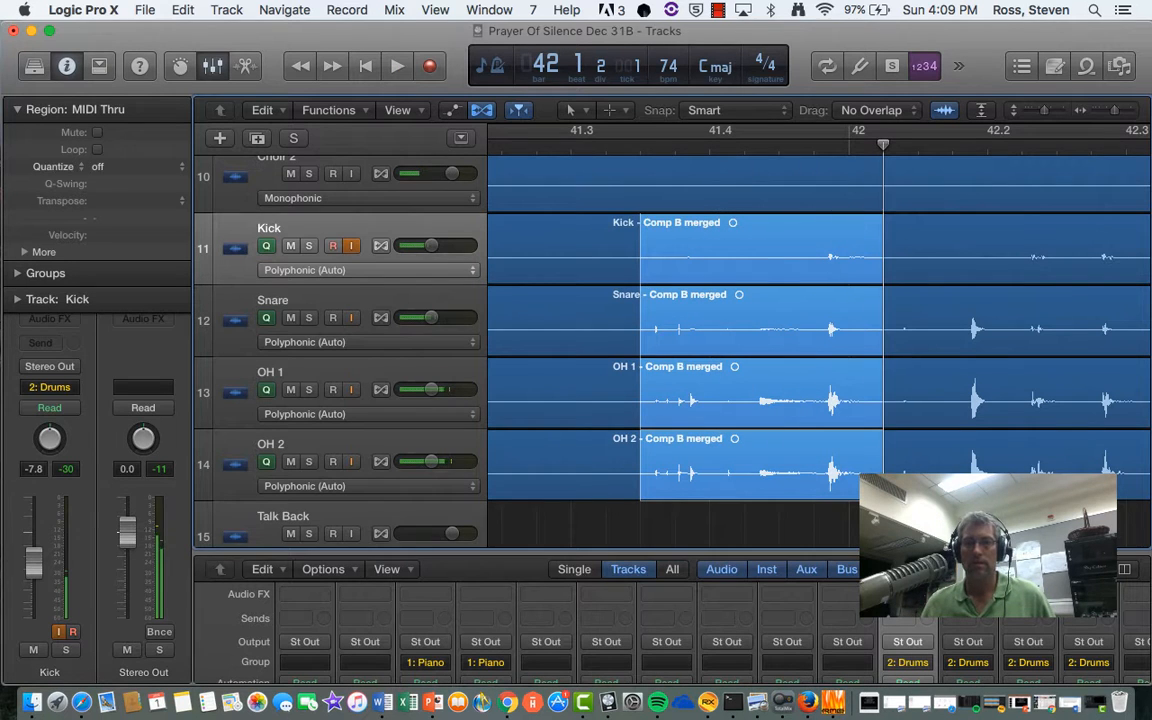
key(space)
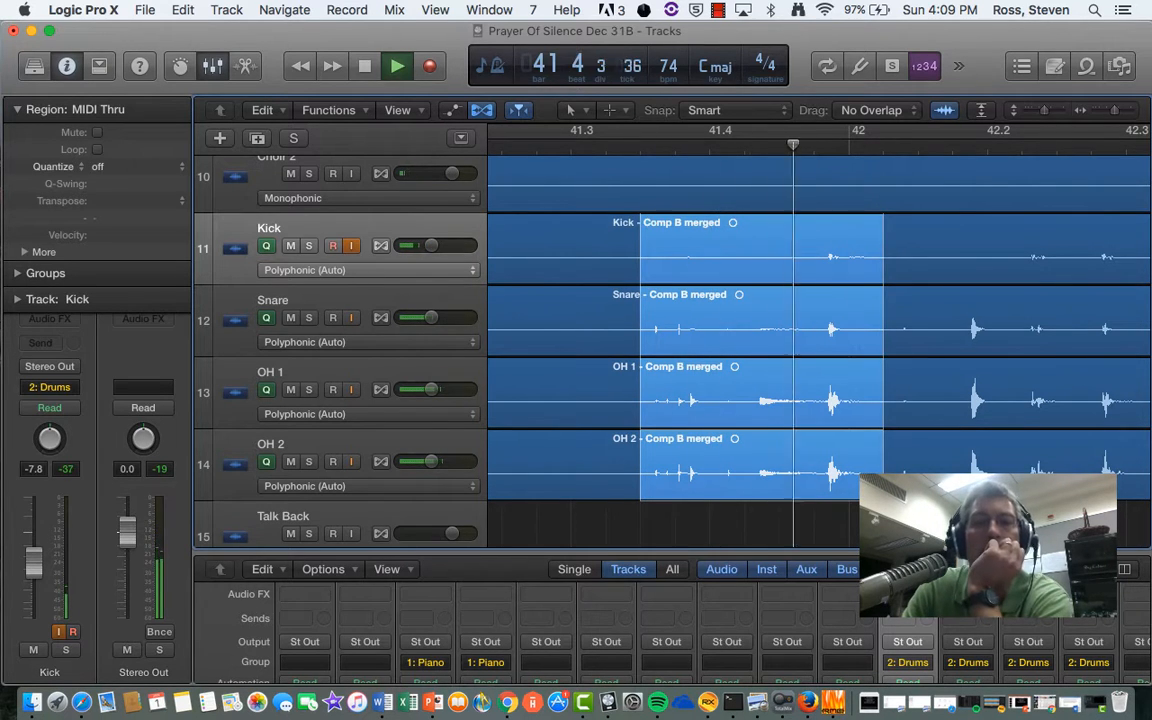
key(space)
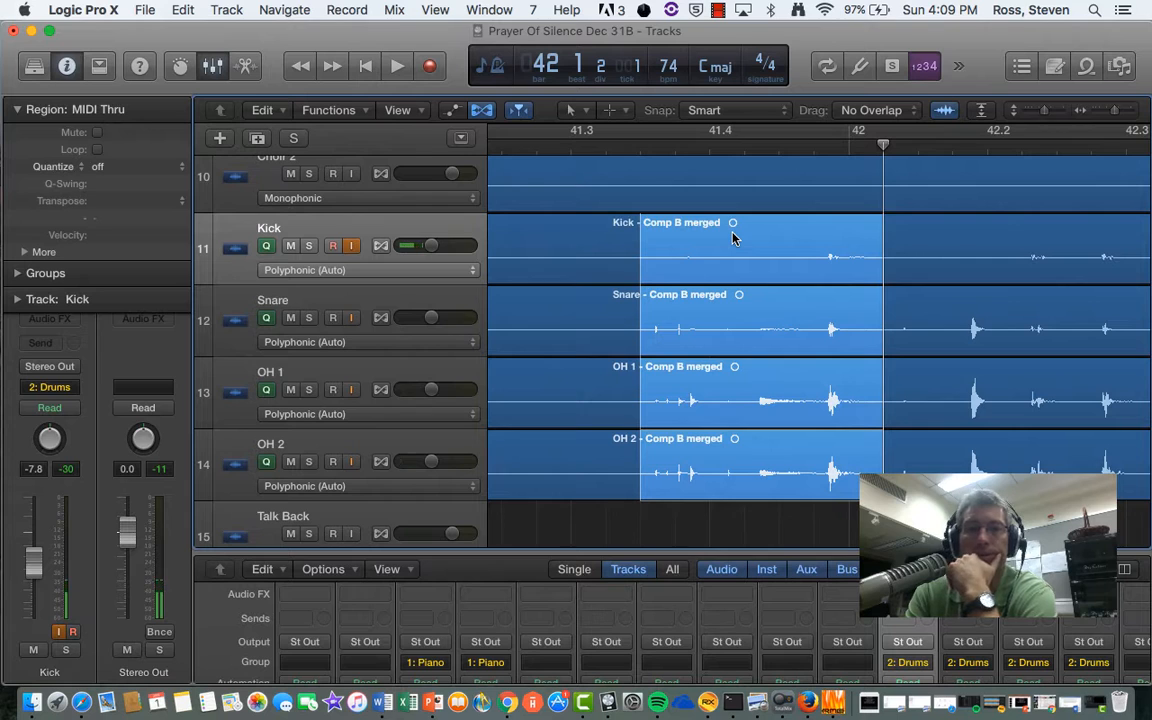
click(733, 237)
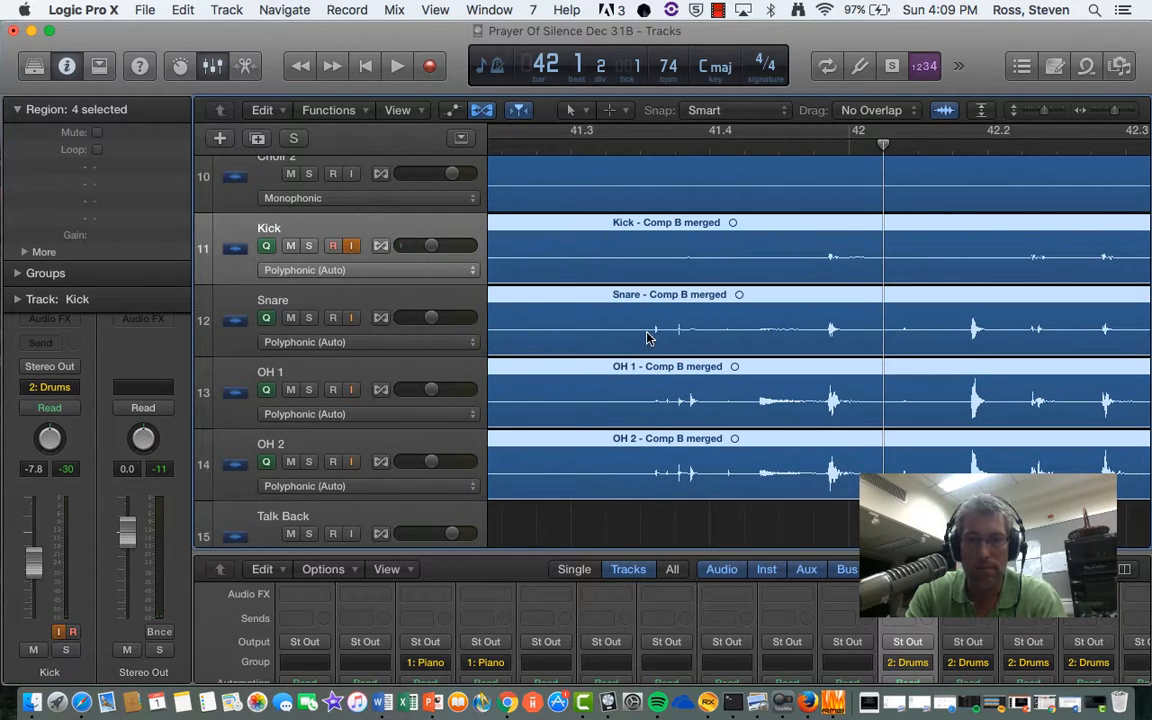
drag(648, 332, 873, 330)
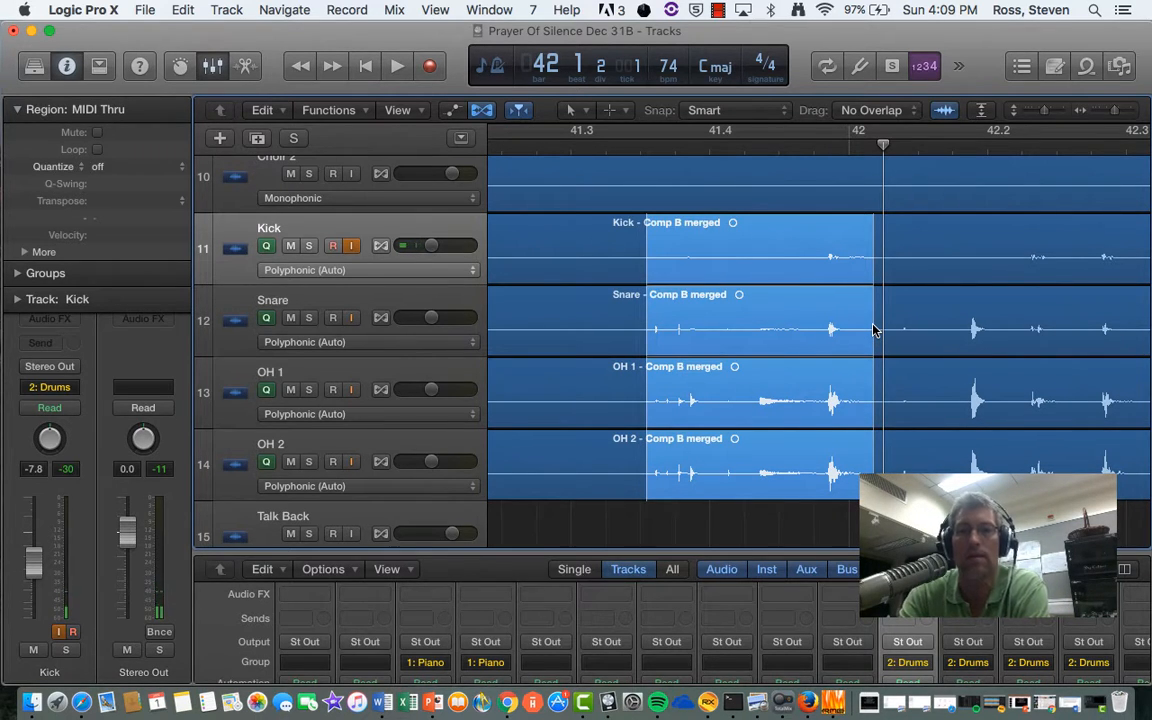
click(875, 331)
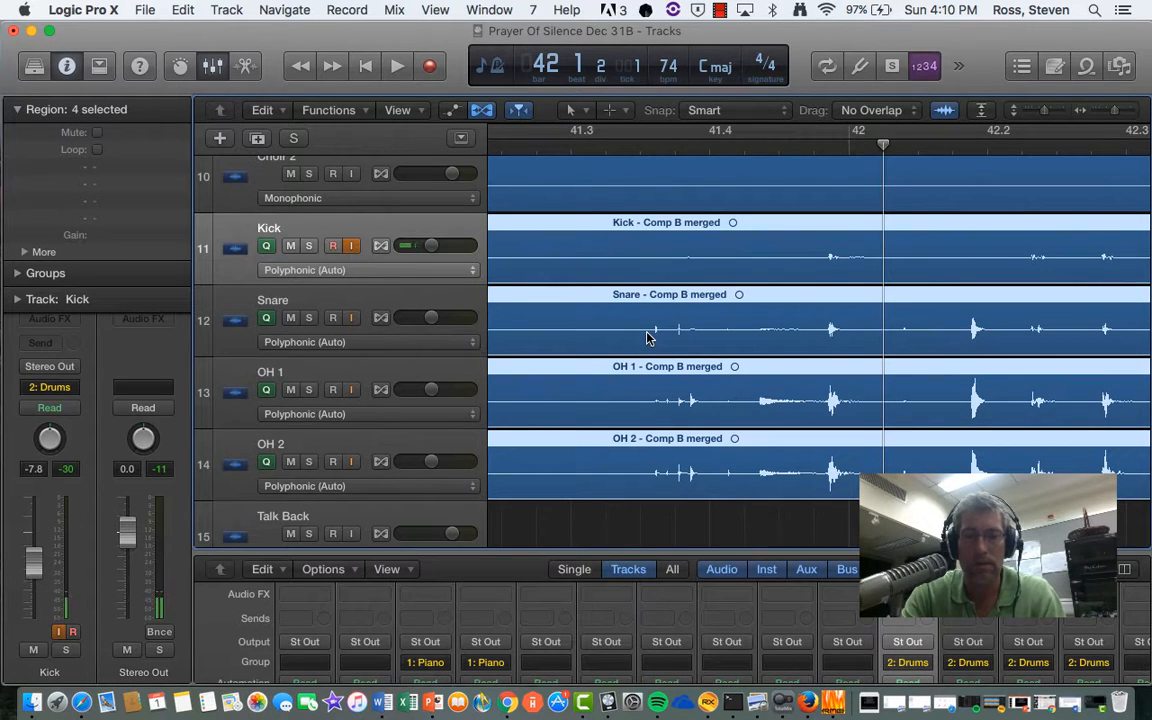
Step: Marquee-select the fill from just before 41.4 to just after bar 42, audition it and split it off as separate regions on all drum tracks
drag(654, 333, 876, 350)
key(space)
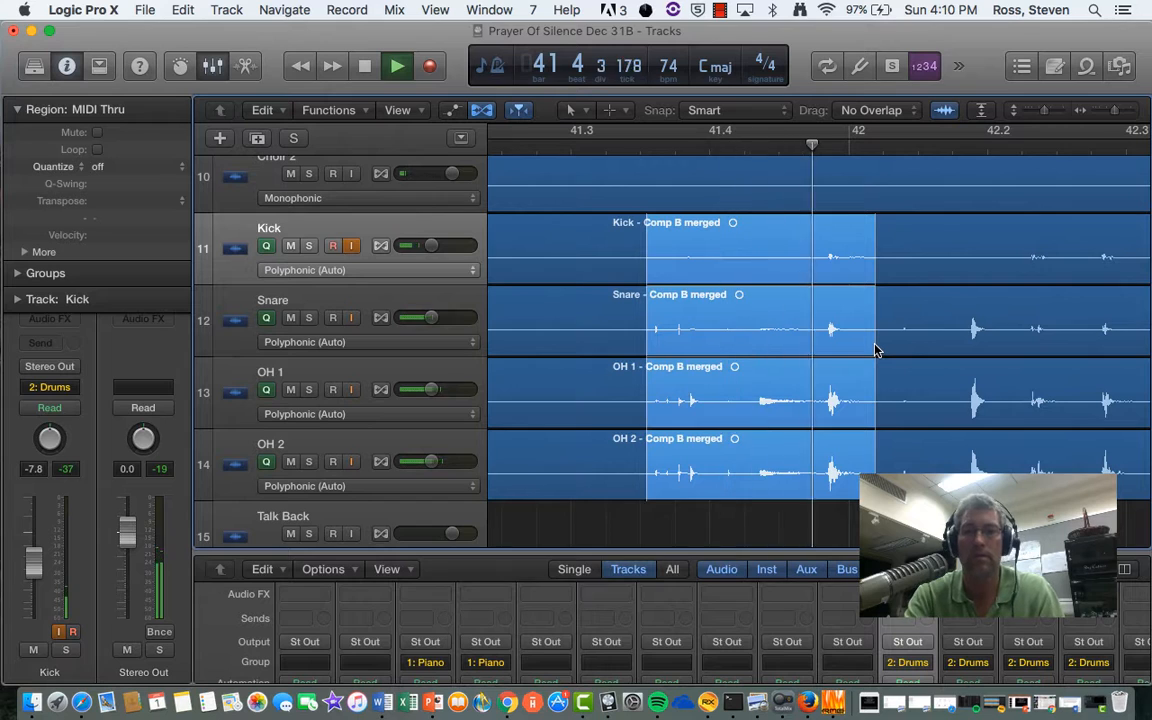
key(space)
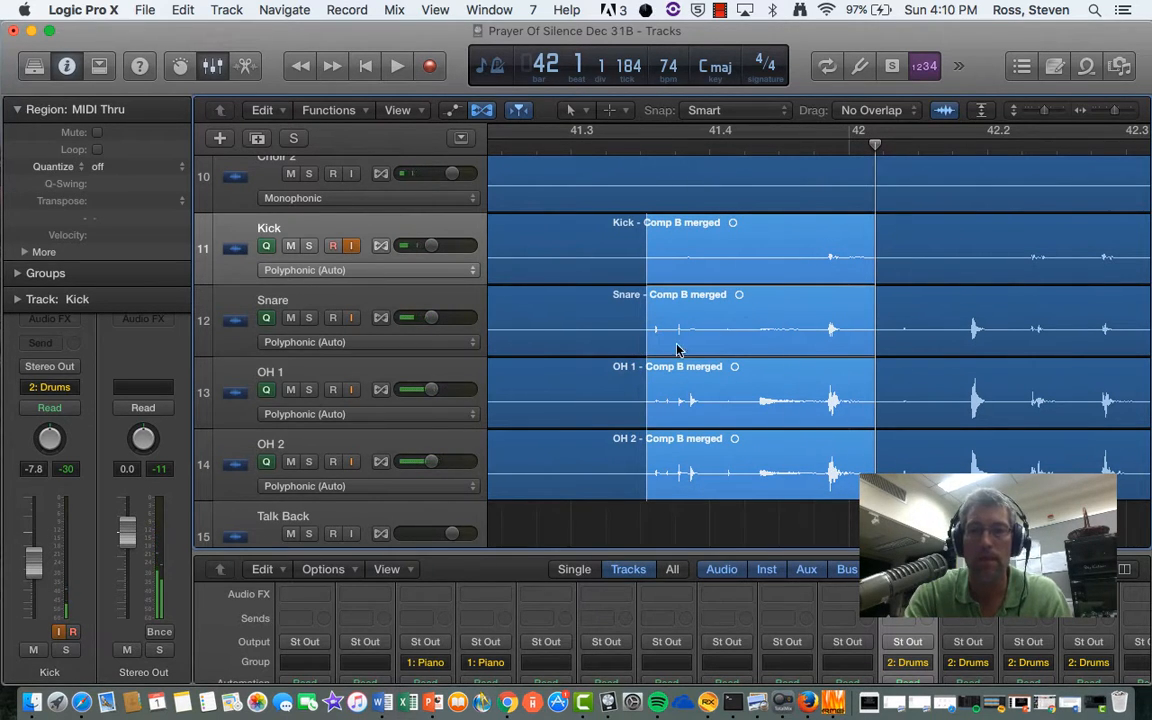
click(725, 305)
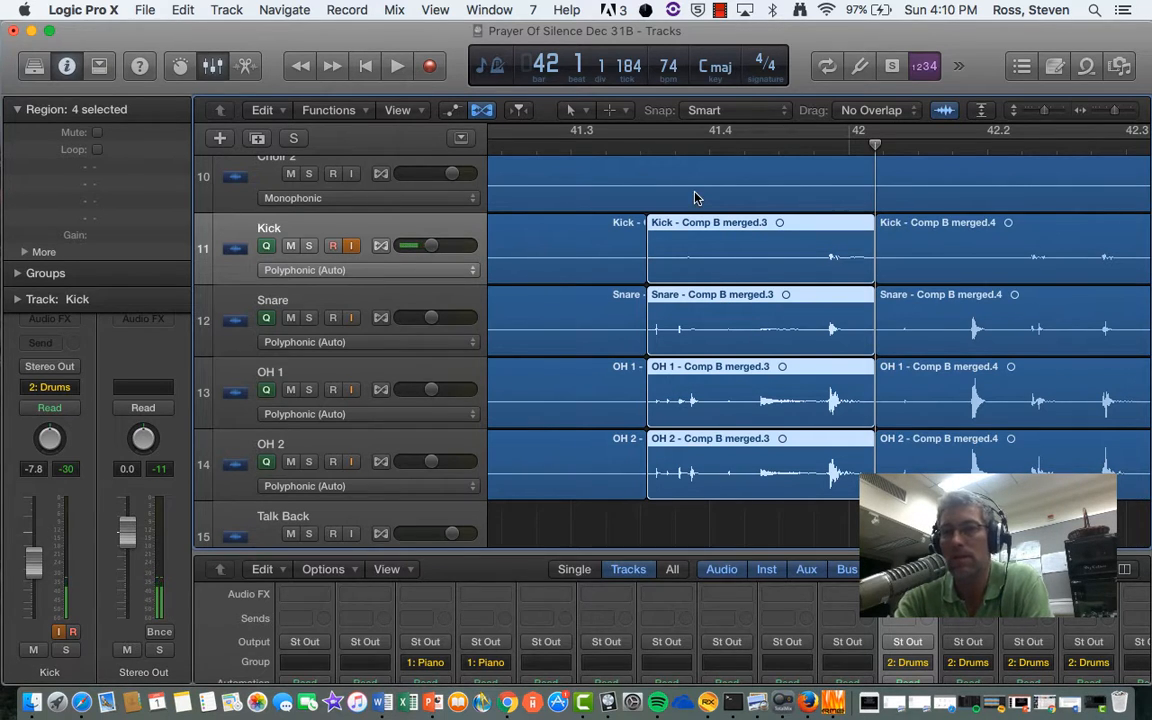
Step: Re-enable Flex on the grouped drum tracks and listen to the separated fill from beat 41.2 into bar 42
drag(608, 173, 535, 176)
key(space)
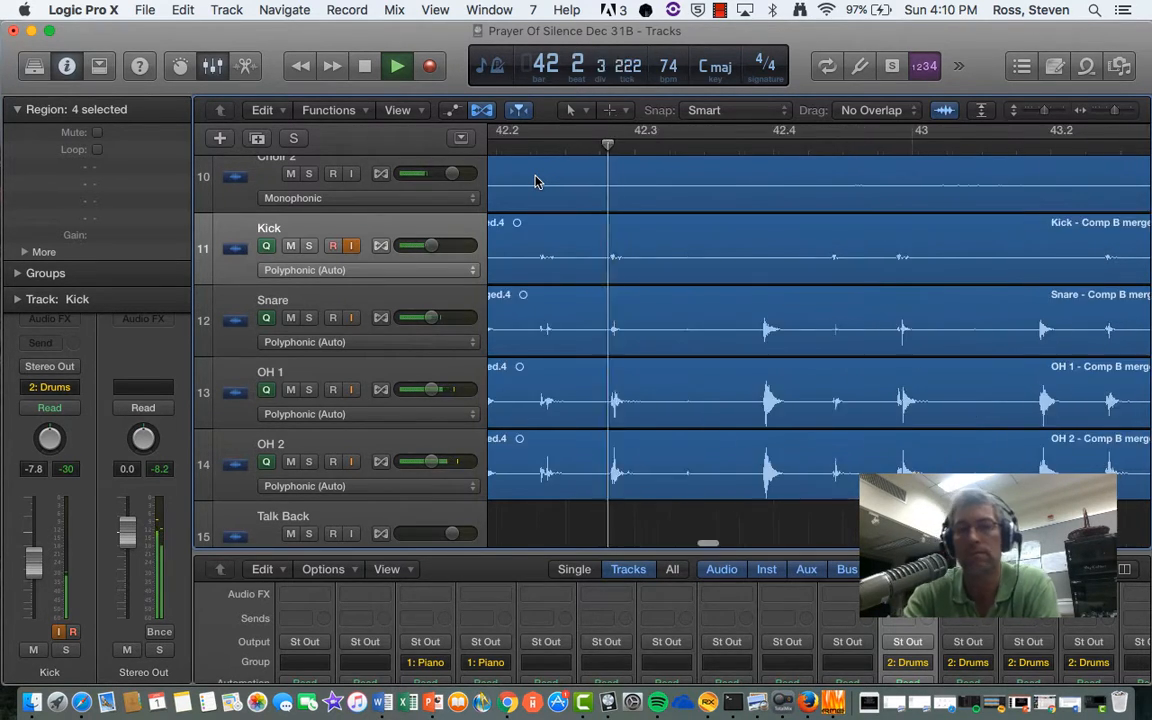
key(space)
scroll(790, 393, left, 5)
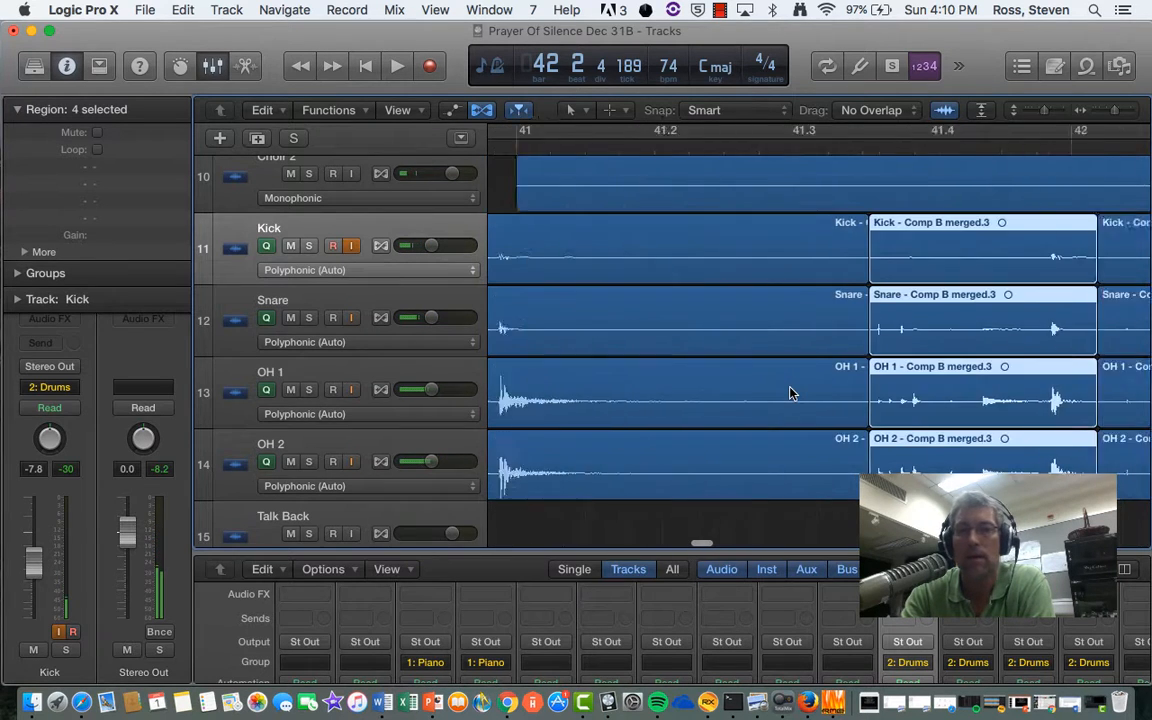
scroll(790, 393, down, 2)
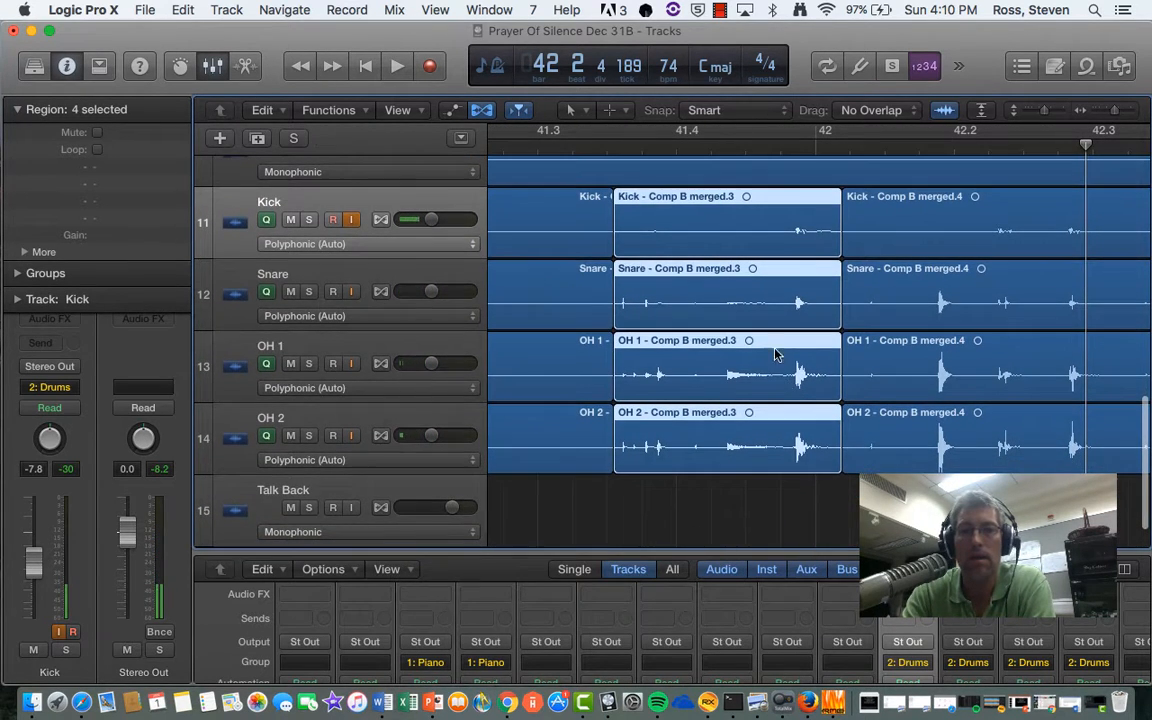
click(380, 220)
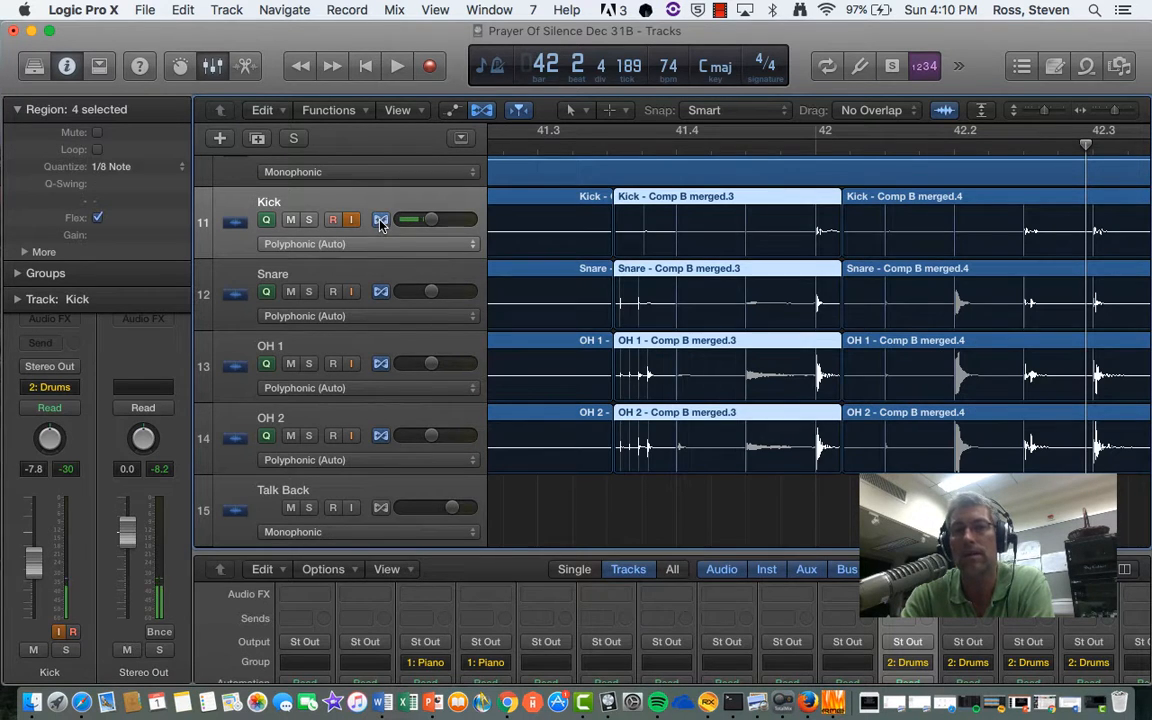
click(518, 147)
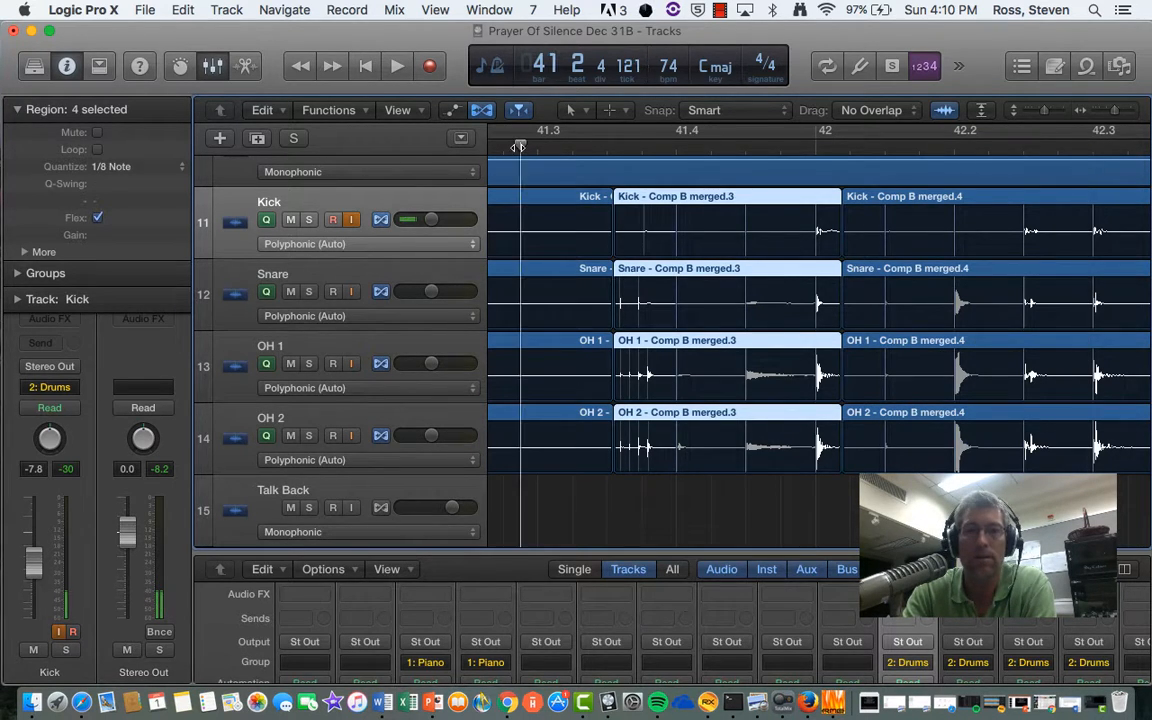
key(space)
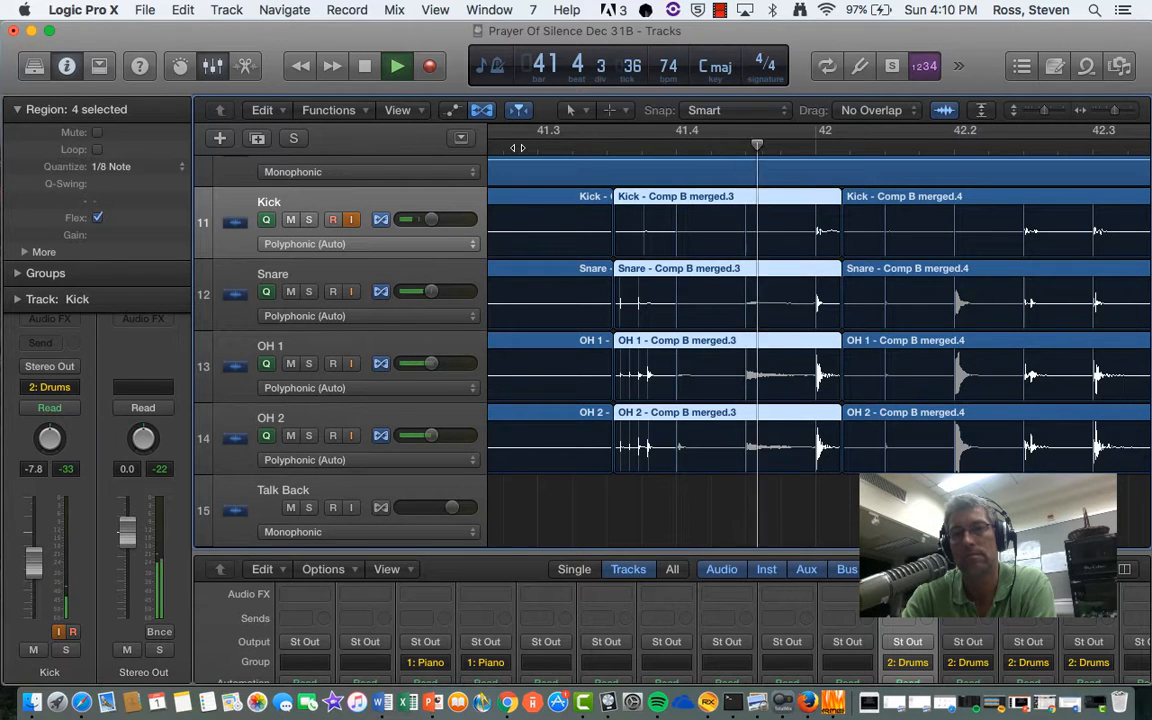
key(space)
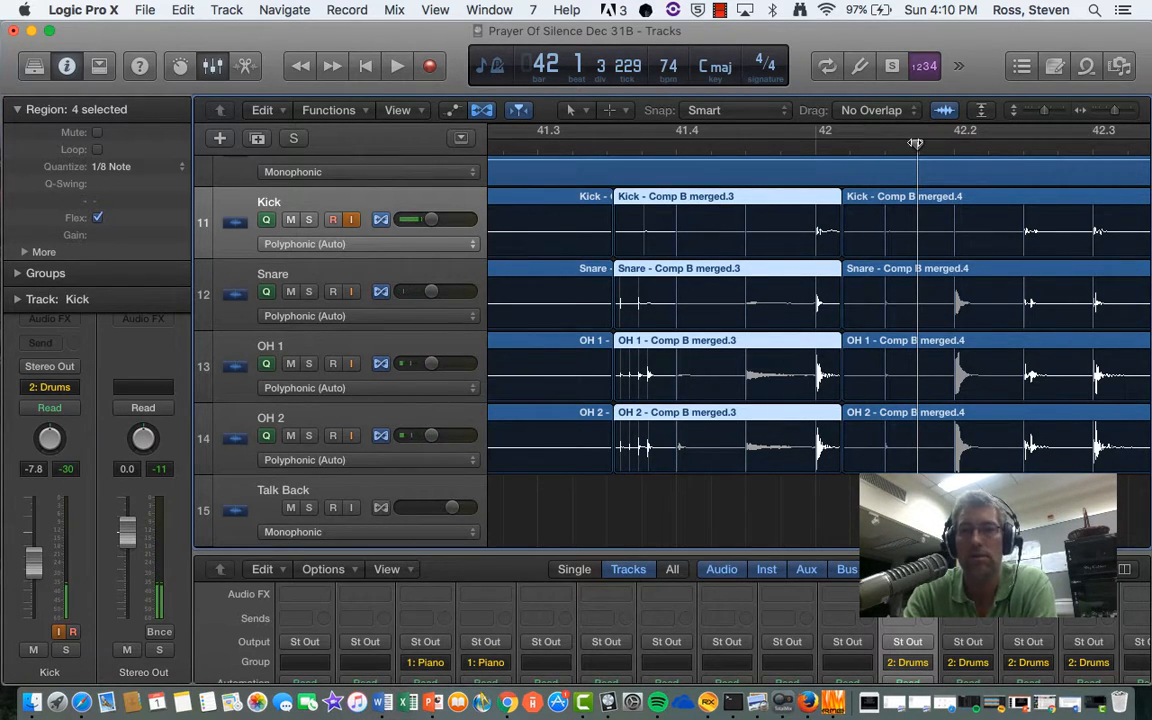
Step: Disable Flex for the four separated fill regions only and move the playhead back to beat 41.2
drag(915, 143, 700, 143)
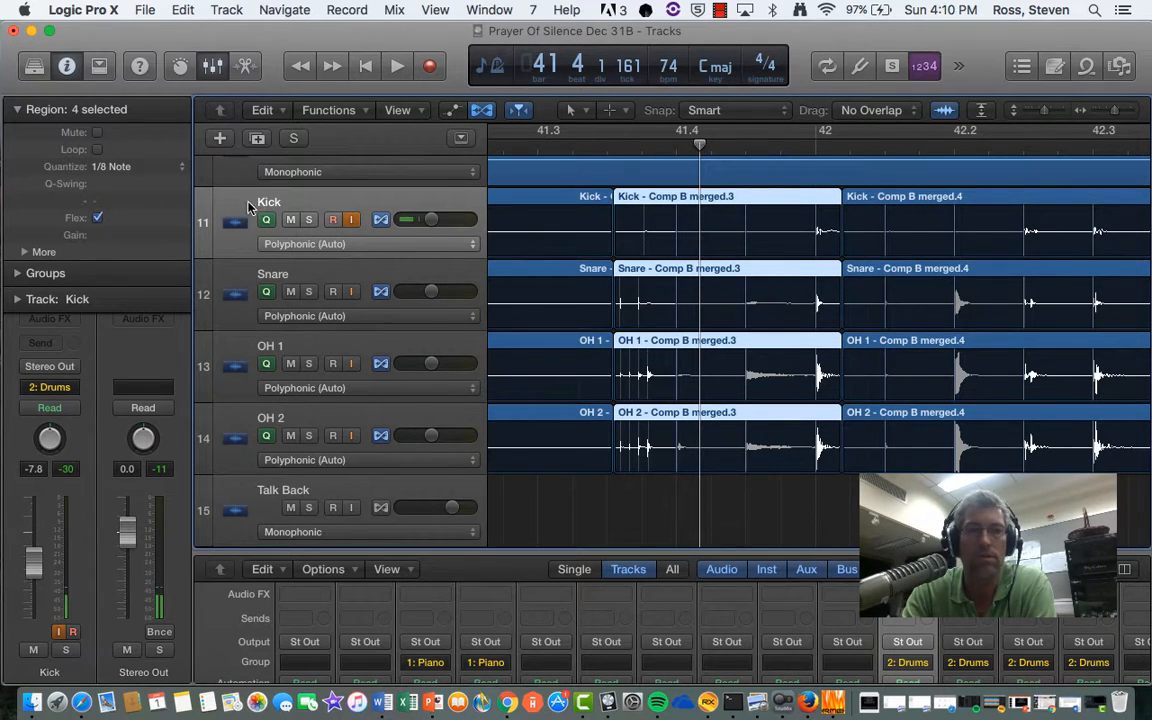
click(98, 219)
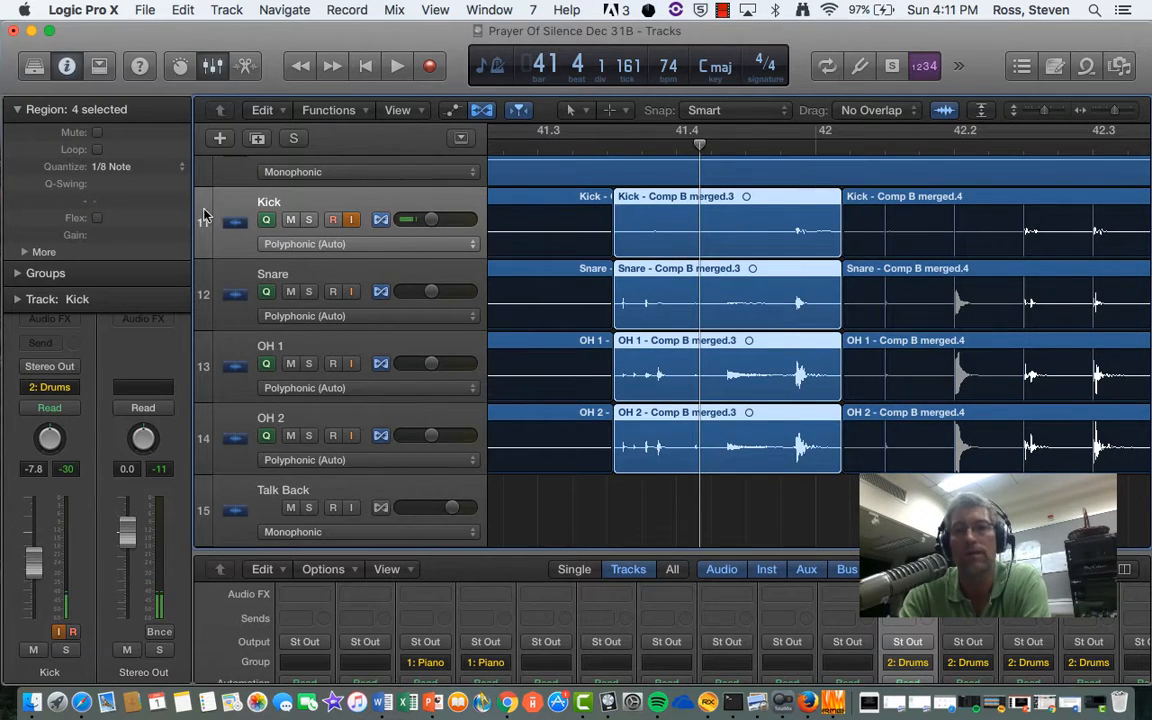
scroll(797, 303, left, 3)
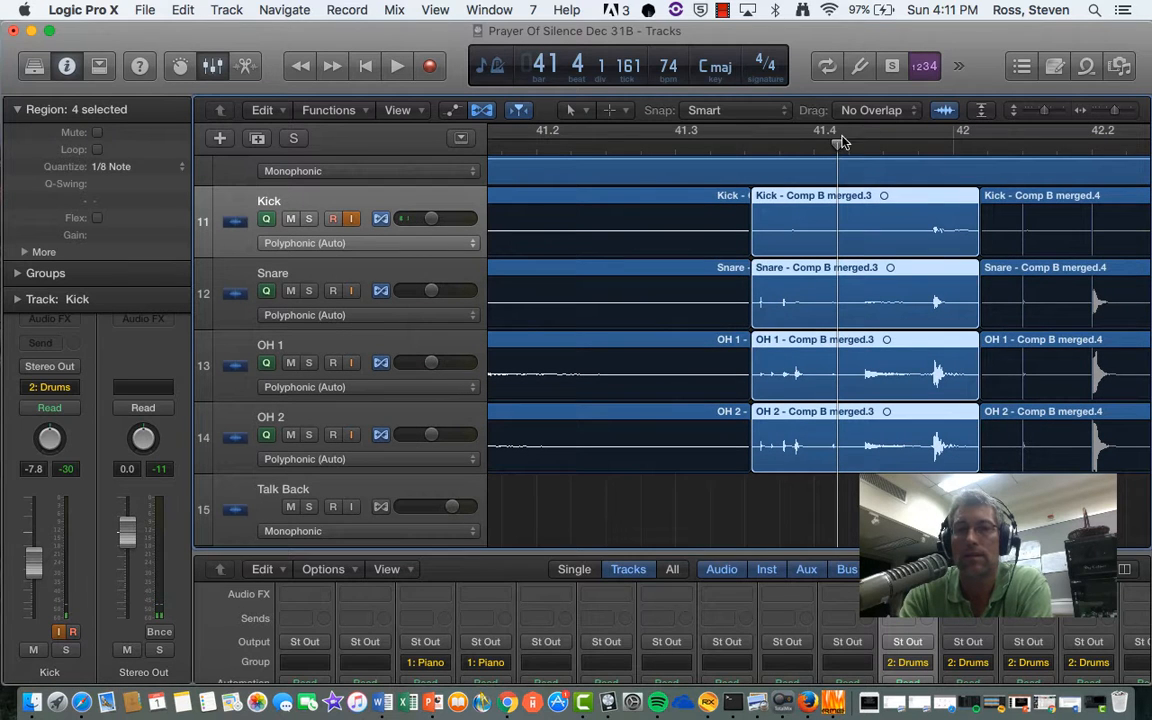
drag(836, 144, 588, 178)
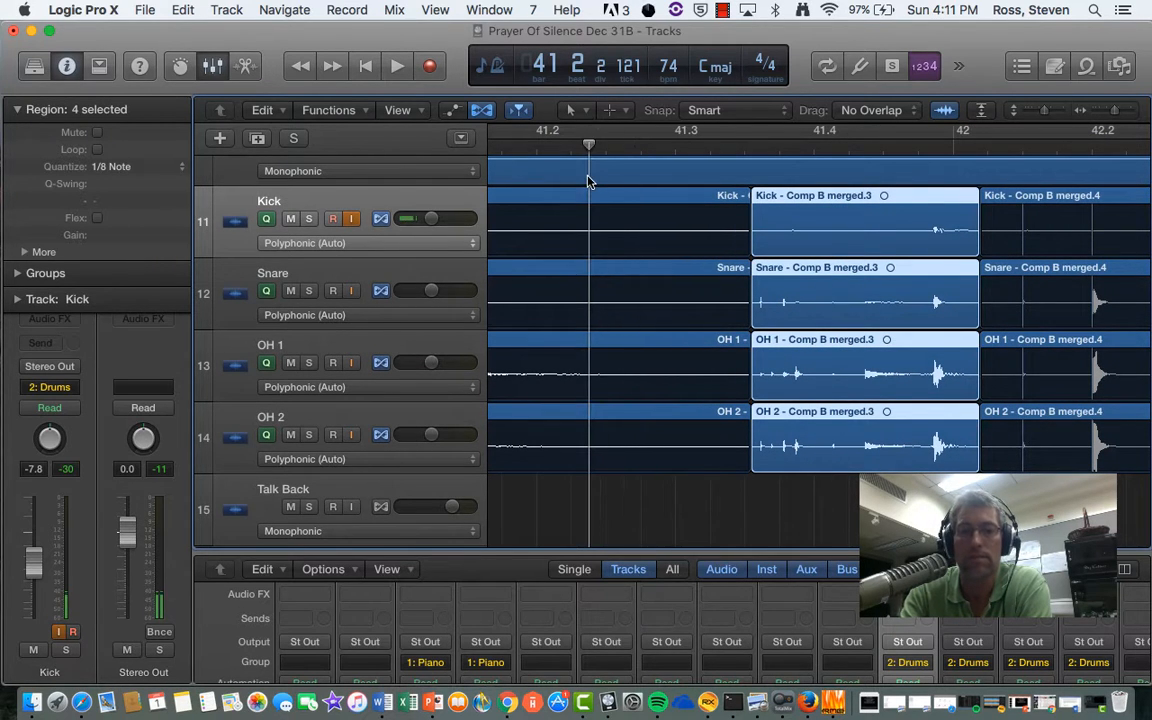
Step: Audition the unflexed fill from beat 41.2, and once more from just before beat 41.3 into bar 42
key(space)
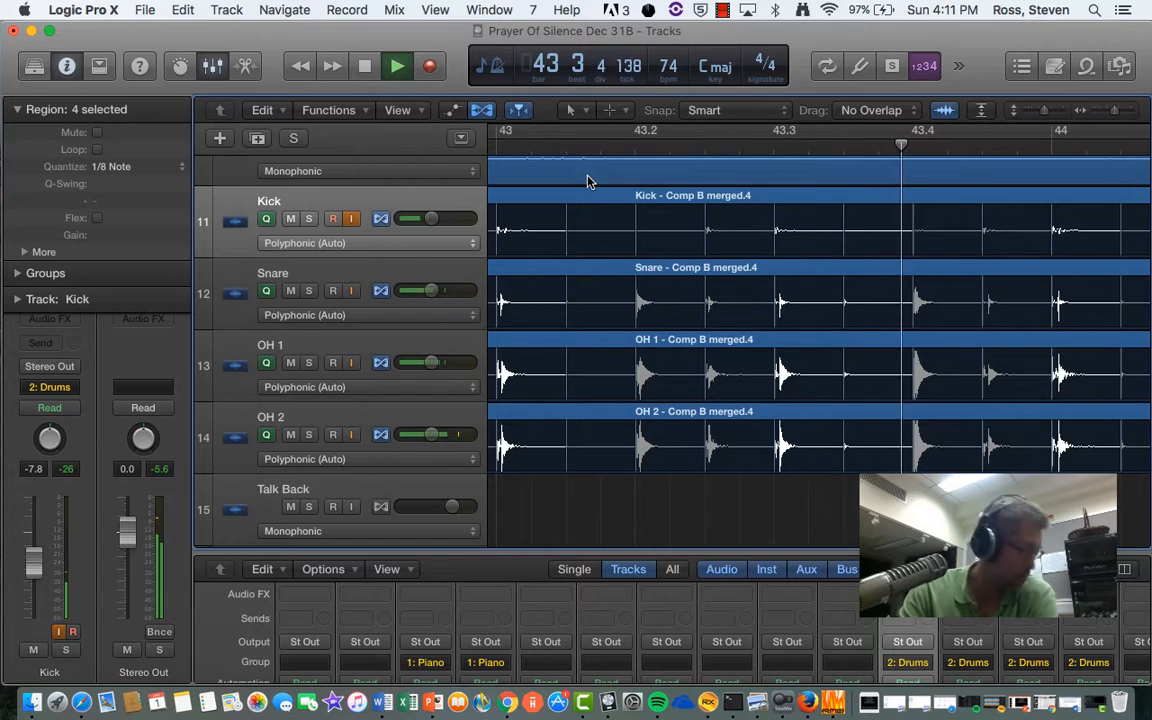
key(space)
scroll(771, 296, left, 10)
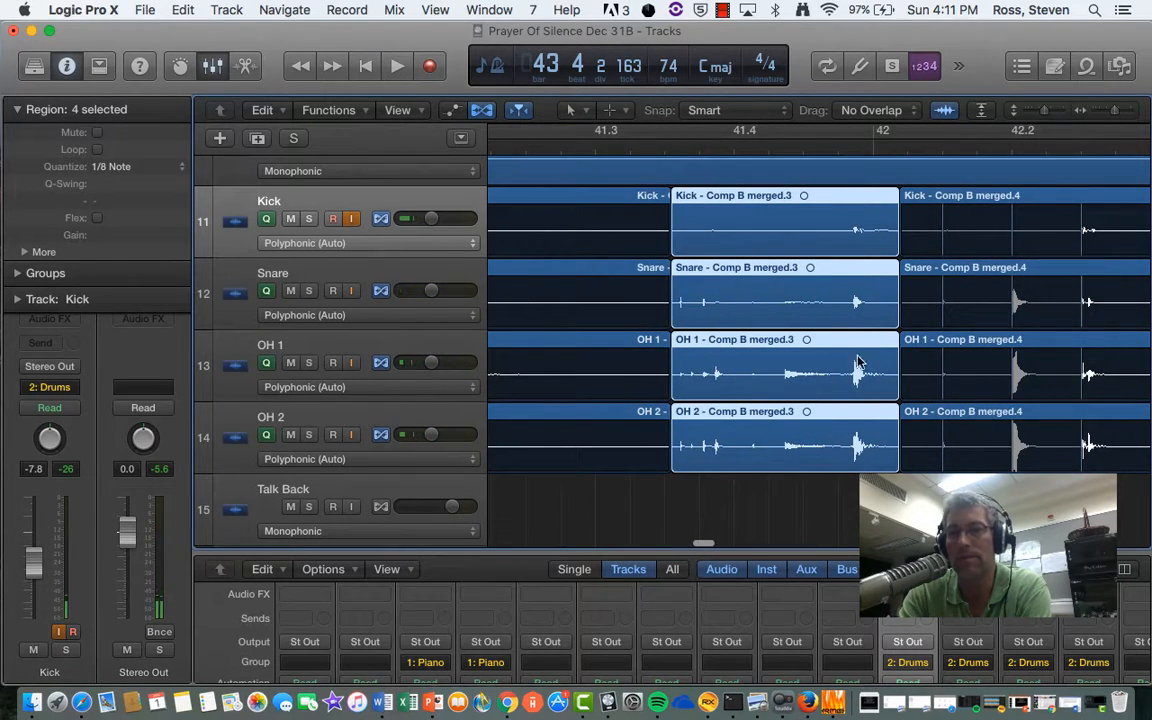
click(597, 146)
key(space)
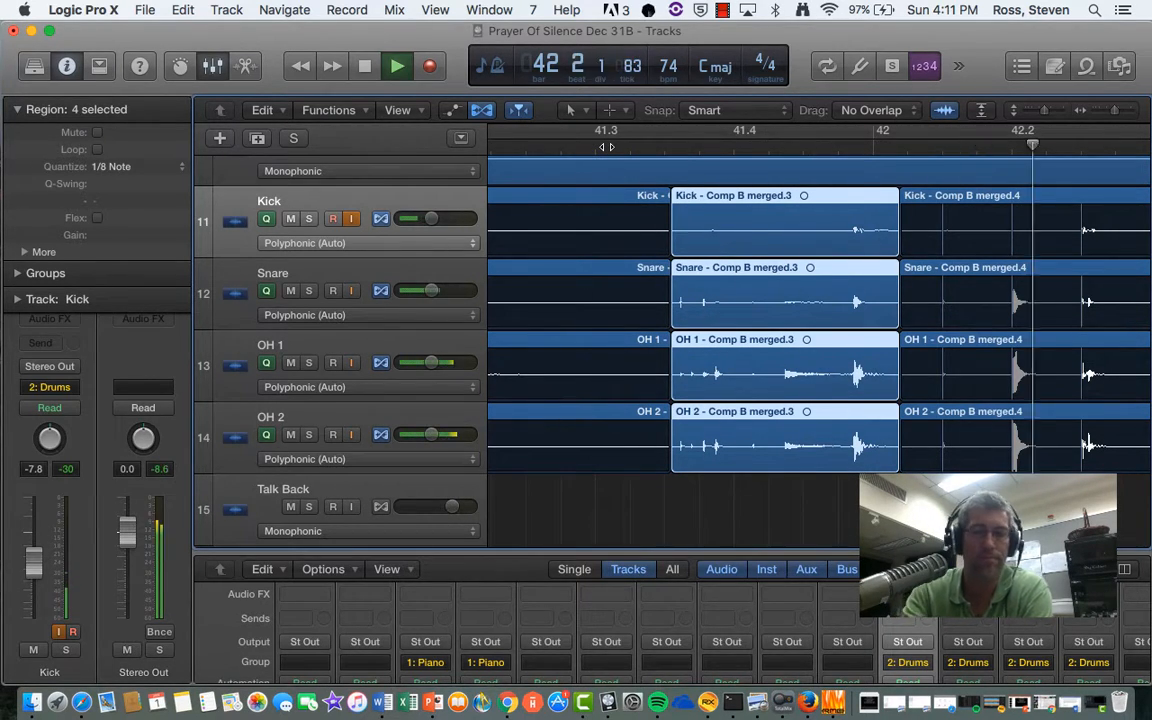
key(space)
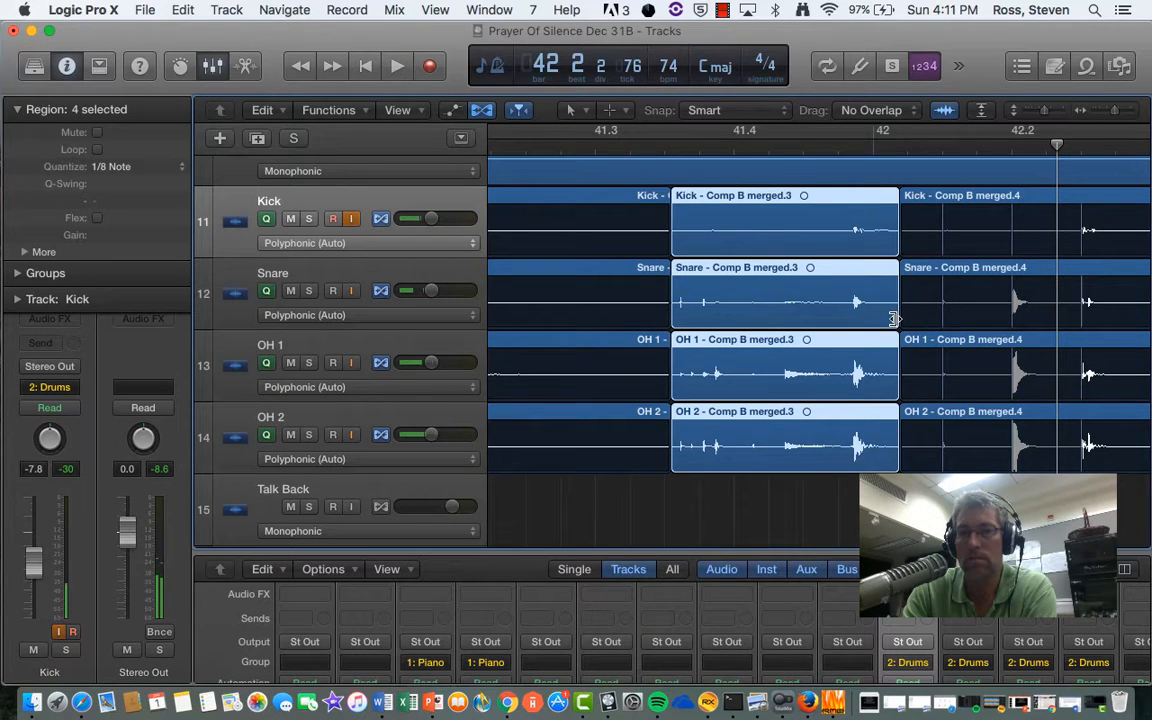
Step: Trim the four fill regions' ends back before the final hit, extend the following regions' starts to meet them, and audition the transition
drag(893, 319, 845, 322)
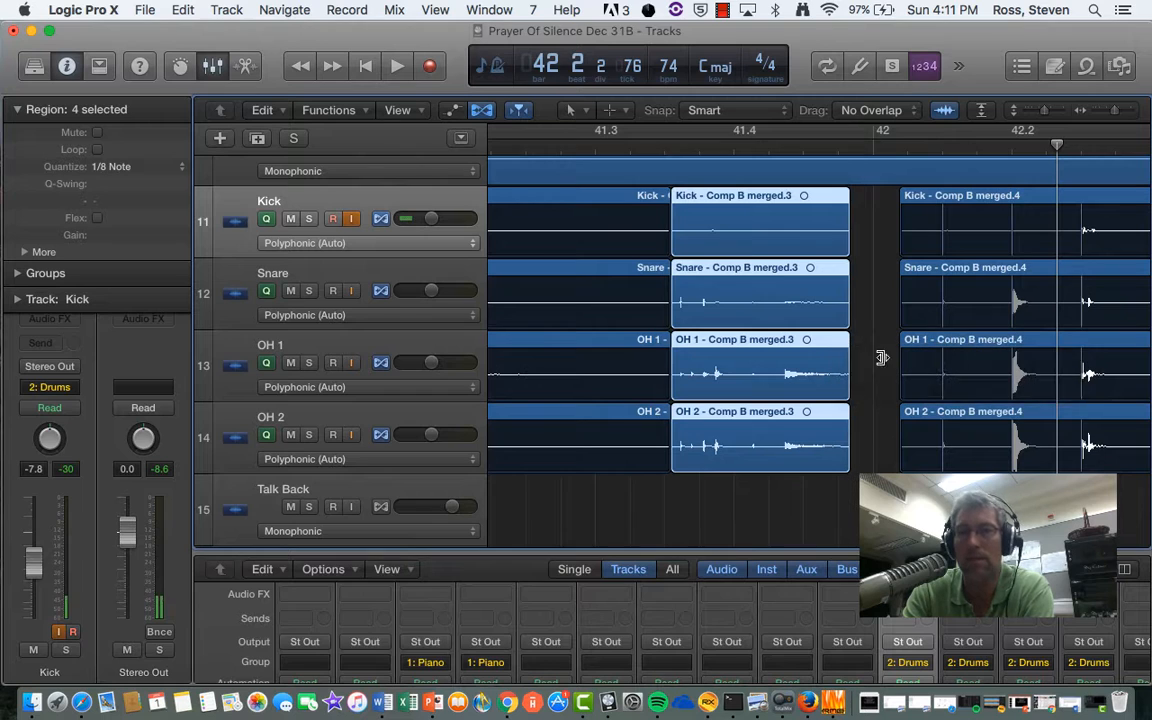
drag(902, 457, 856, 458)
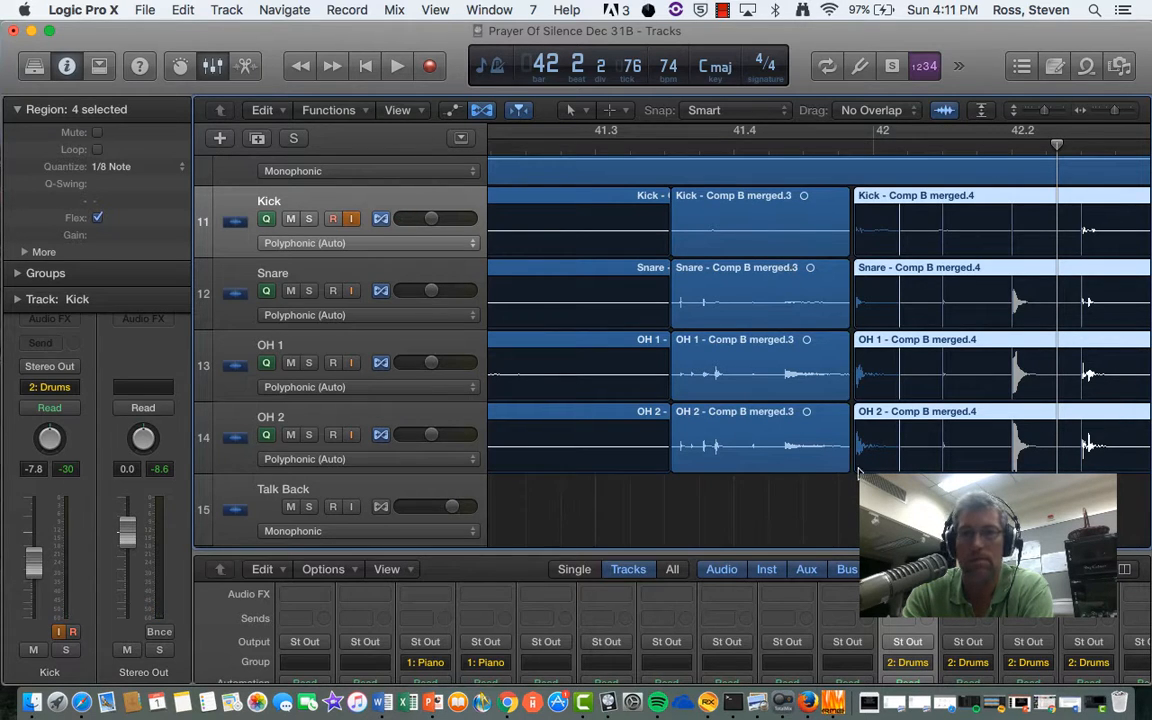
click(560, 145)
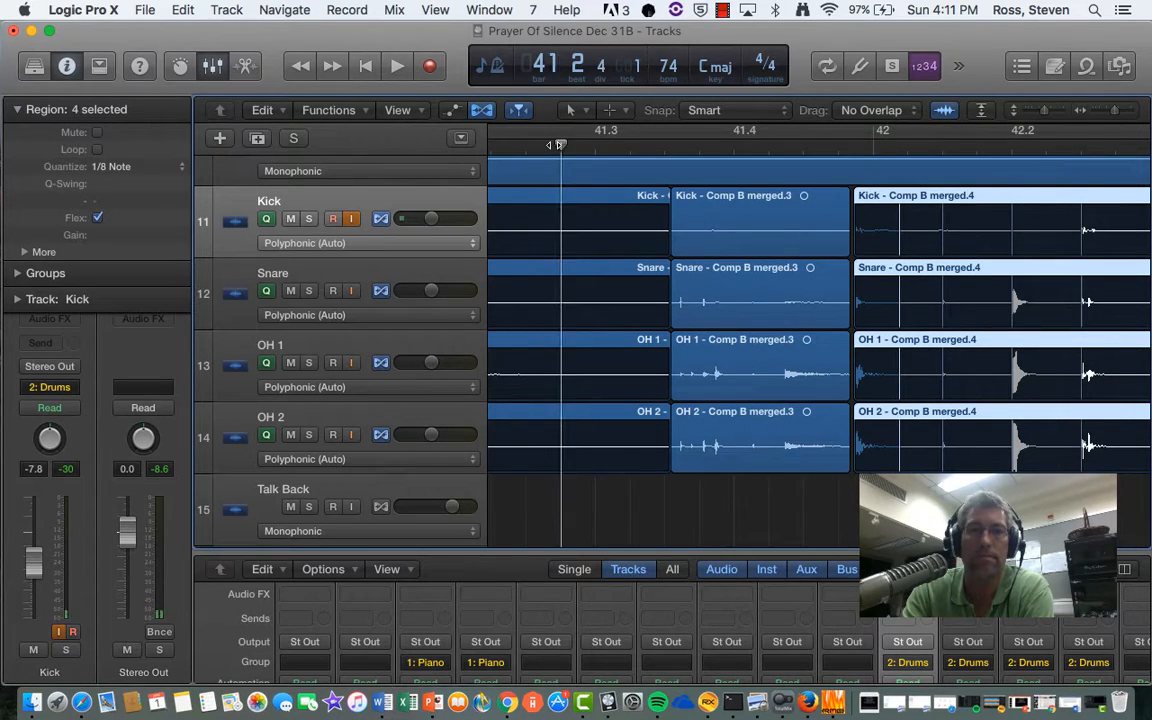
key(space)
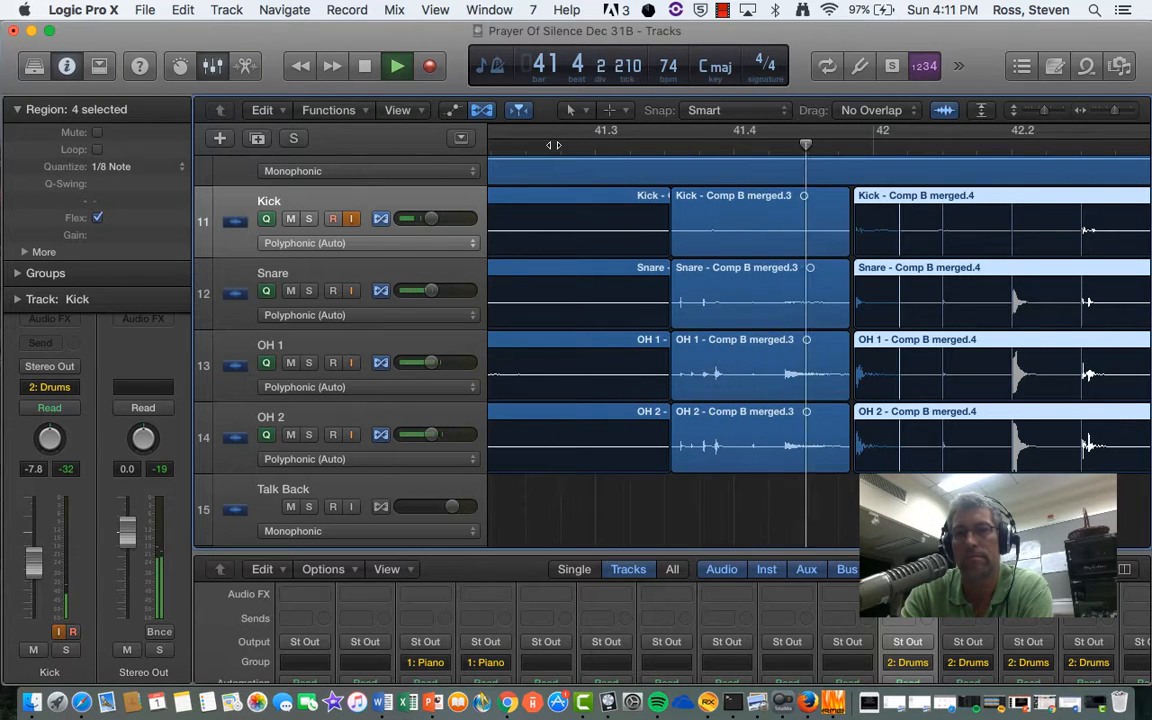
key(space)
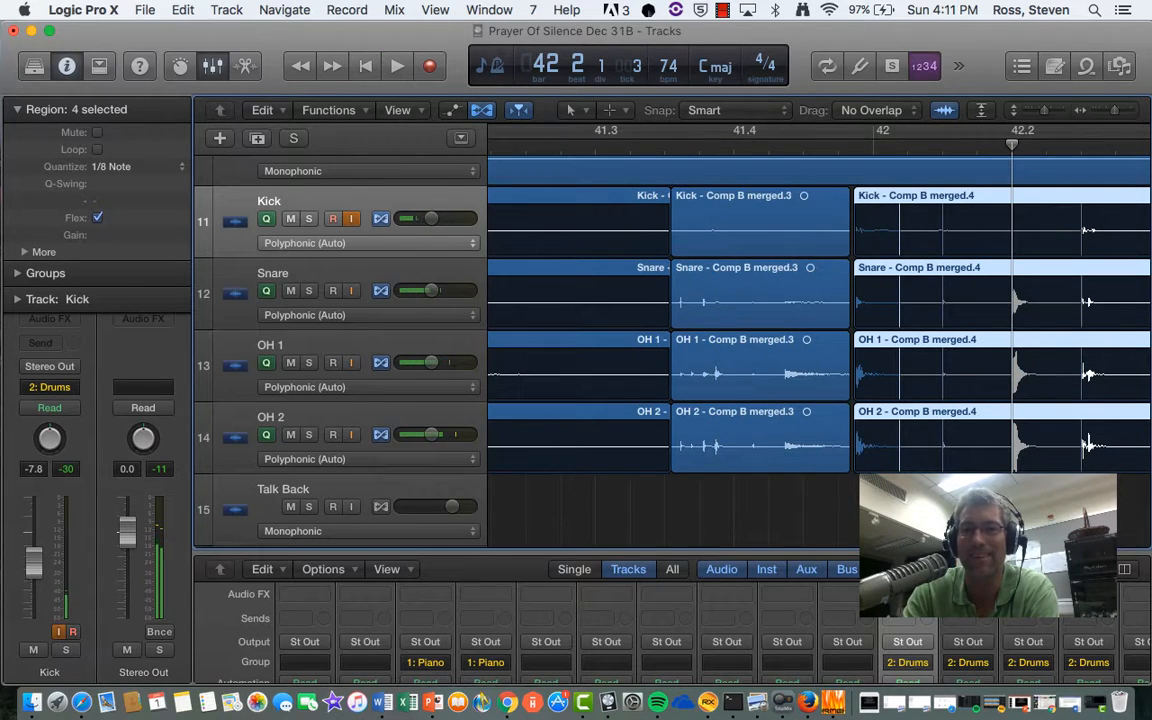
Step: Shift the boundary between the fill and the following drum regions slightly earlier and play from just before beat 41.3
drag(849, 468, 831, 465)
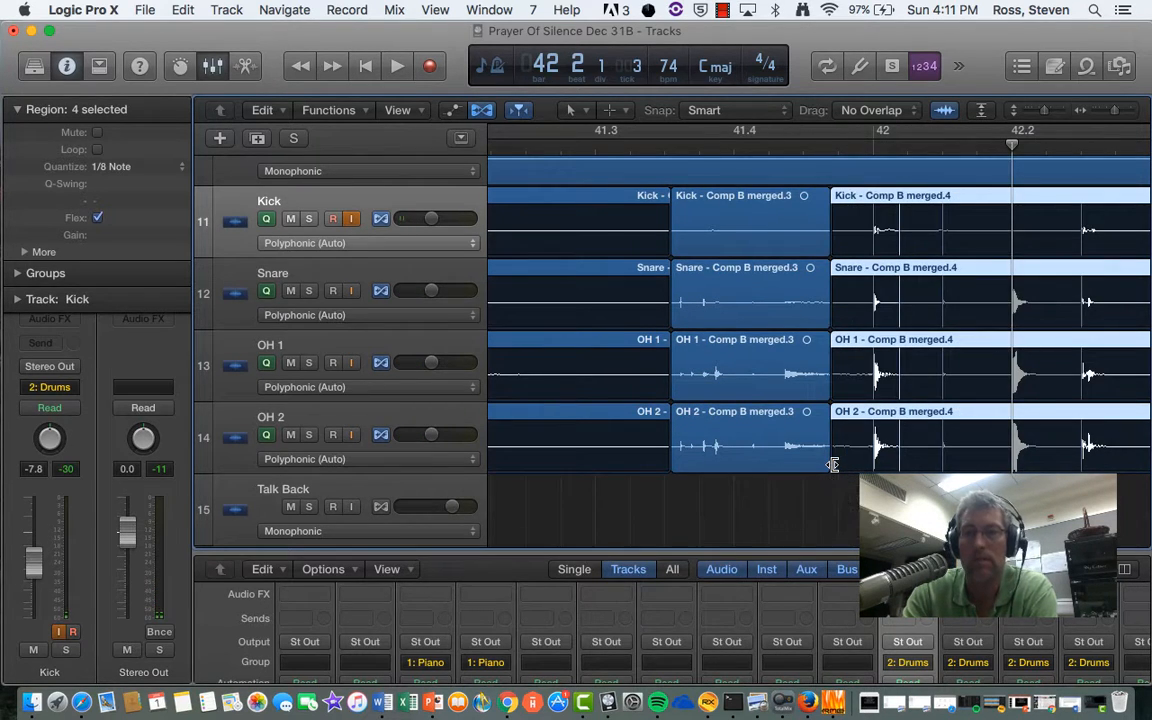
click(593, 146)
key(space)
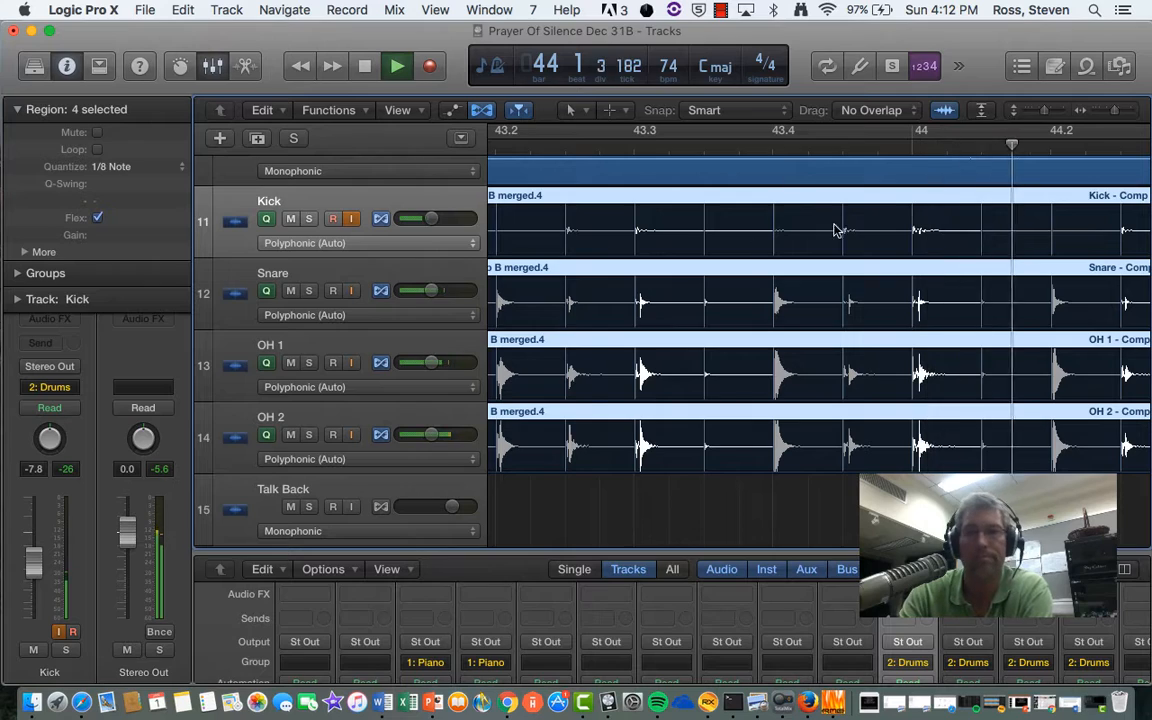
Step: Keep listening through the quantized drums up to the next fill, just before bar 50
drag(1117, 111, 1104, 112)
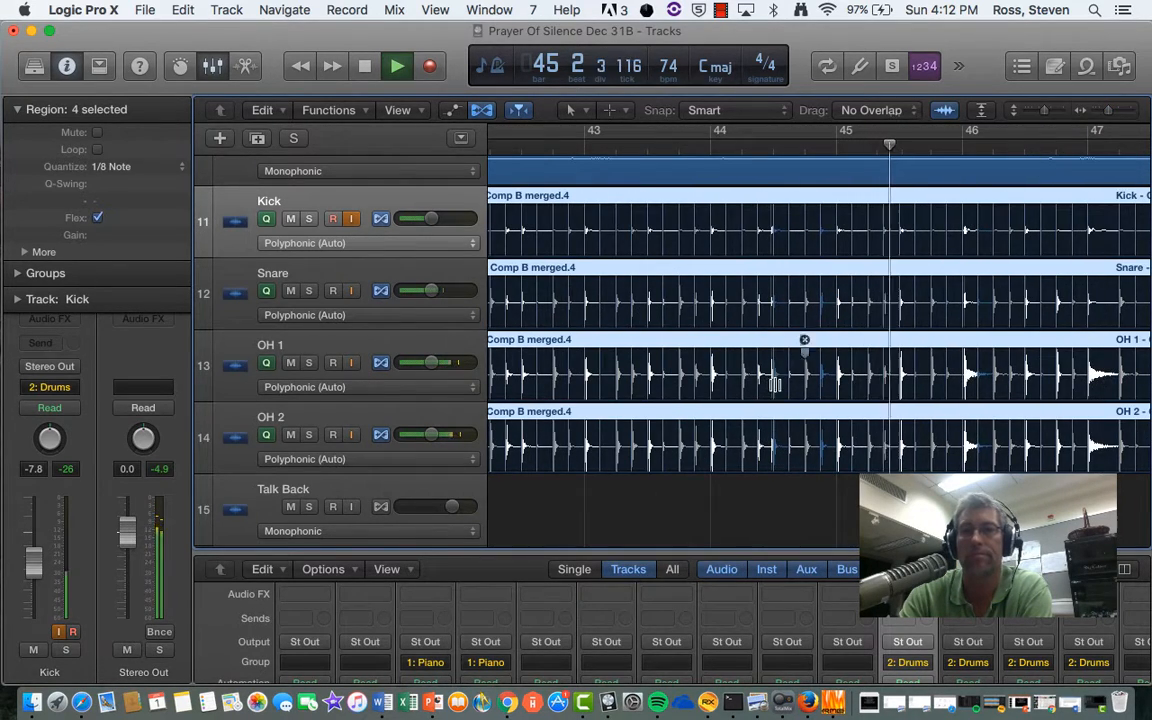
scroll(772, 380, left, 5)
scroll(775, 383, right, 10)
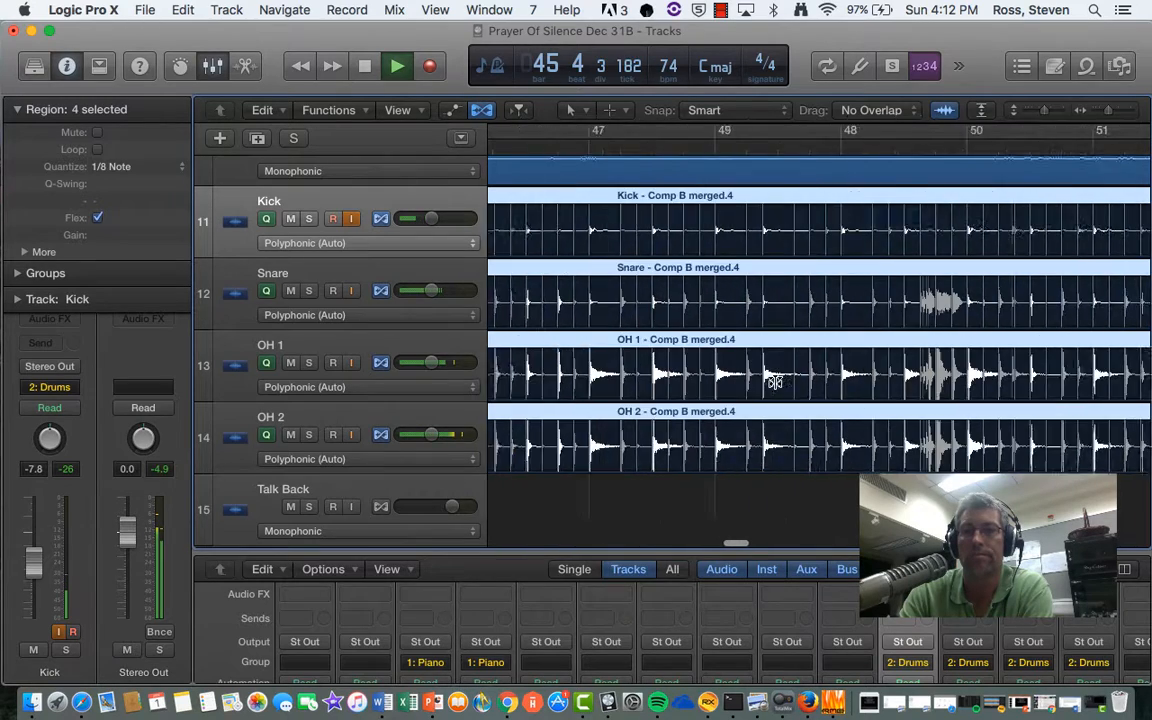
scroll(775, 383, right, 2)
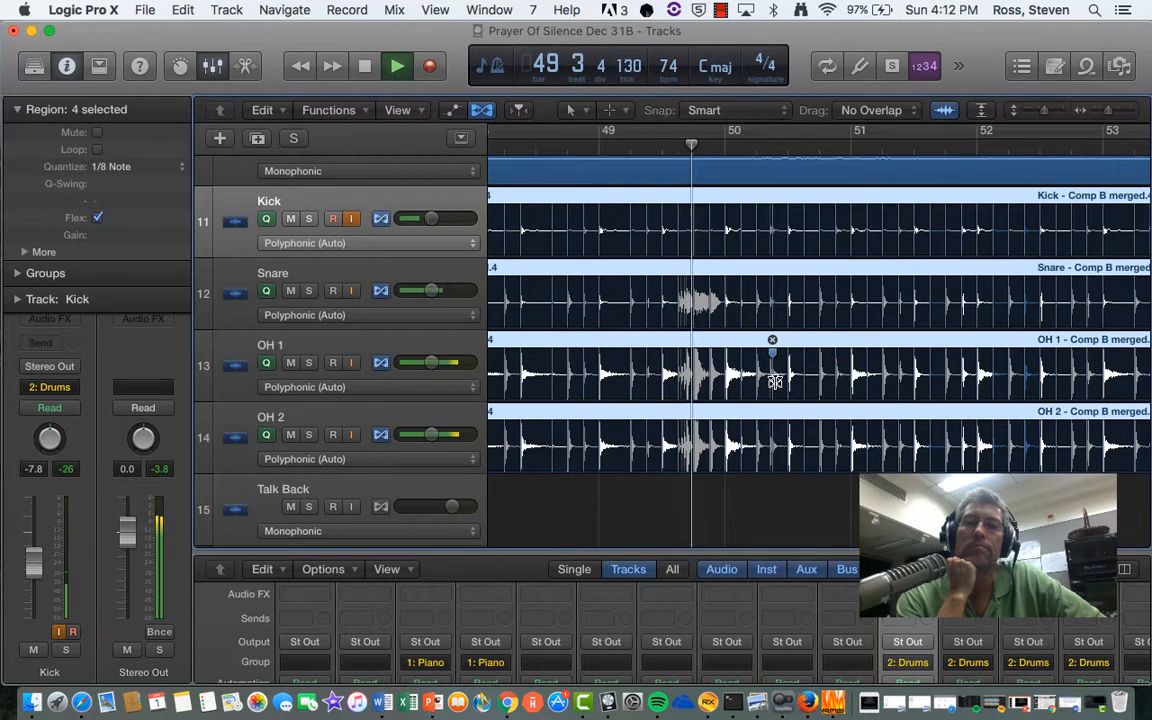
key(space)
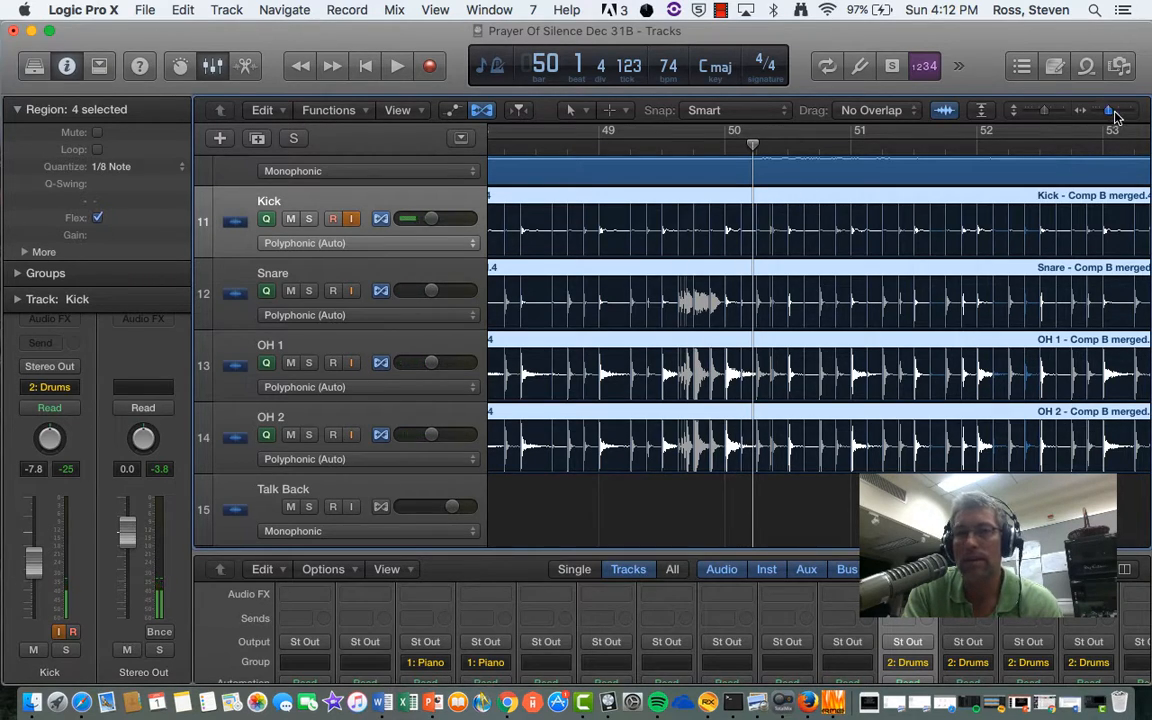
drag(1110, 112, 1116, 112)
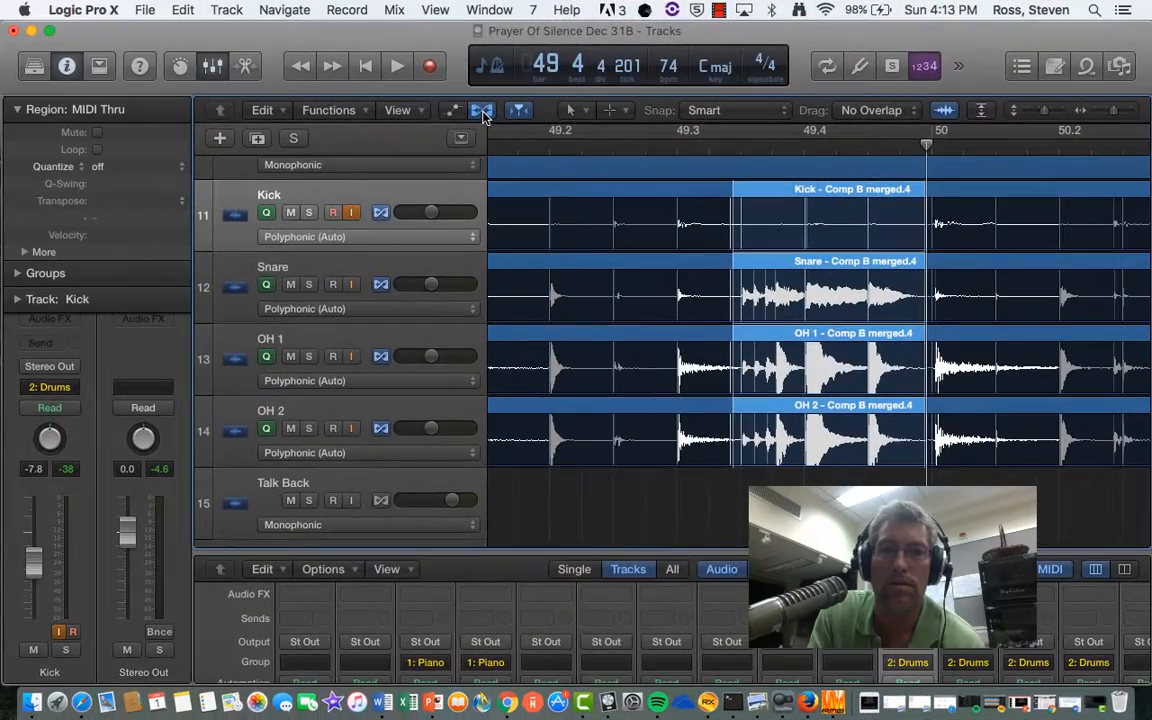
Step: Split the marquee-selected fill before bar 50 into separate regions on all drum tracks and disable Flex for those four regions only
click(482, 111)
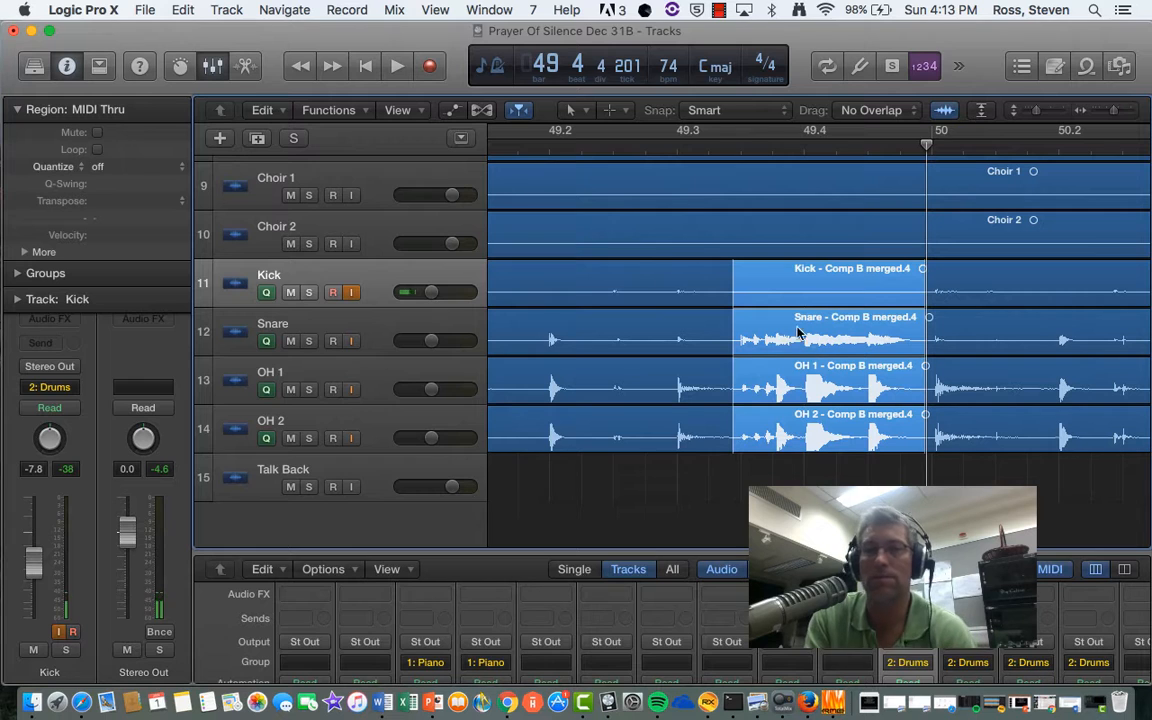
click(797, 327)
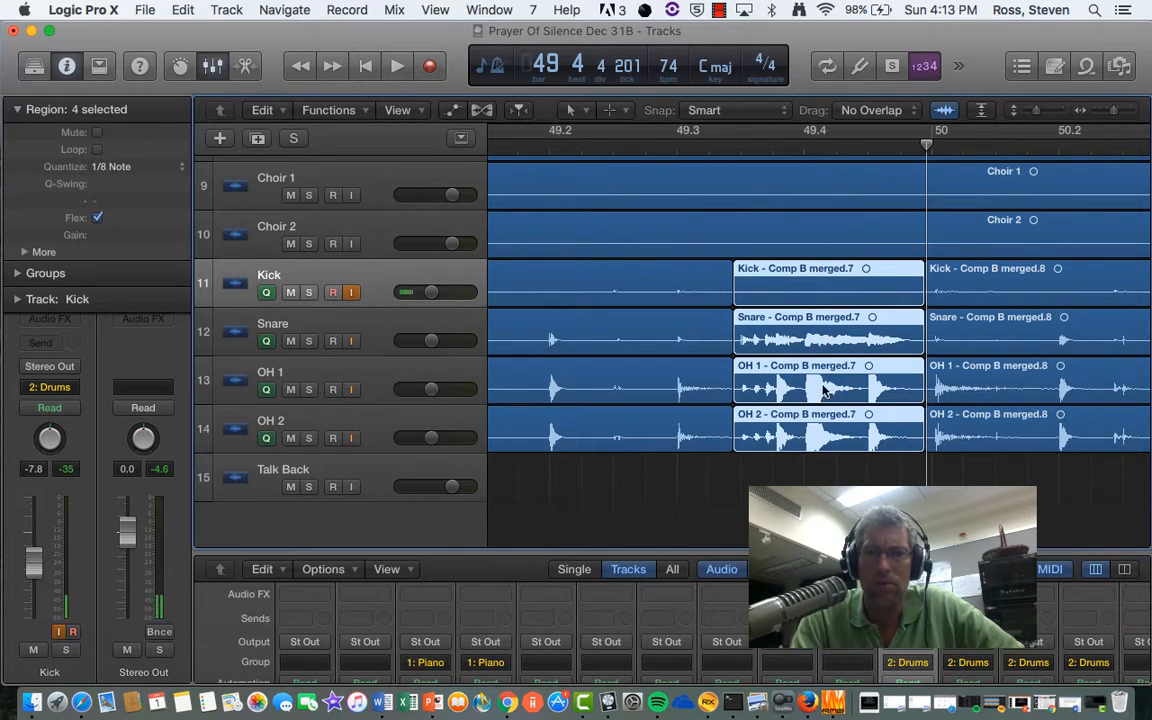
click(97, 218)
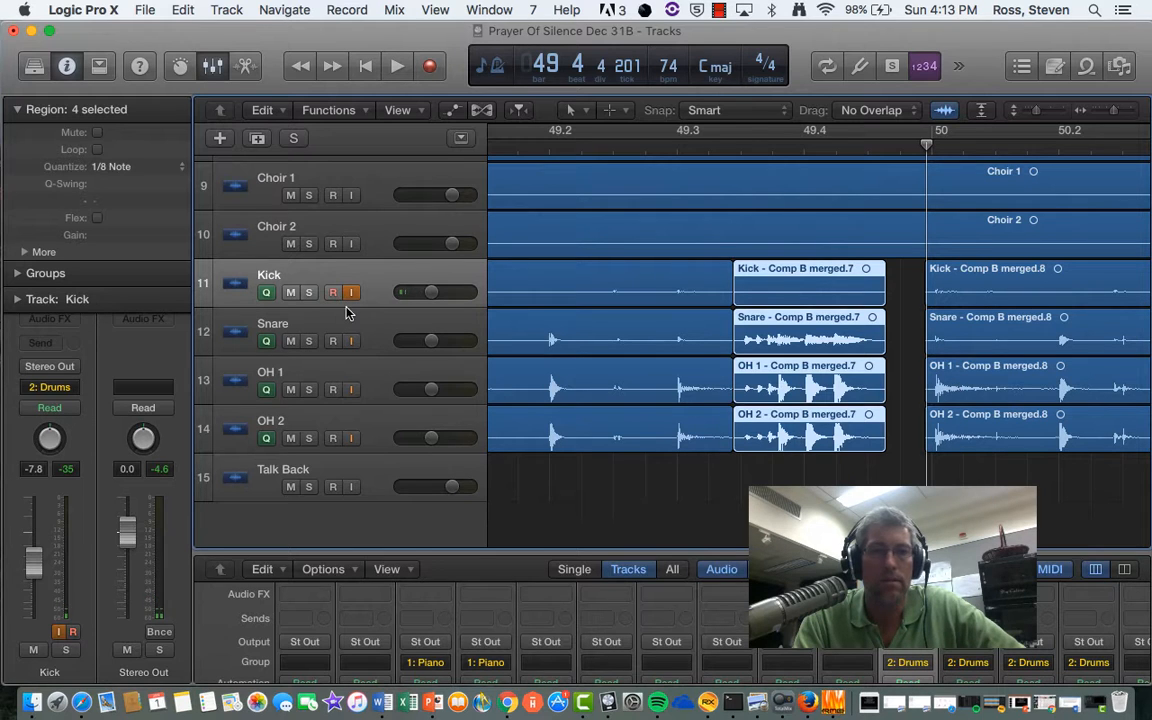
click(349, 342)
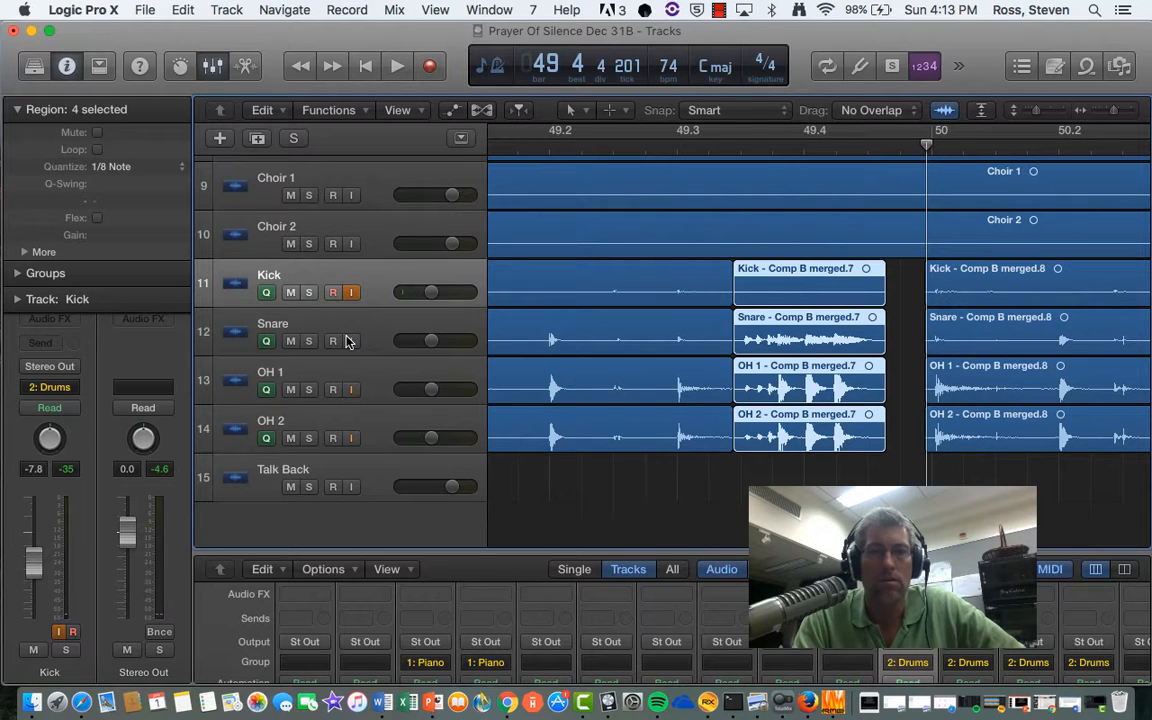
click(482, 112)
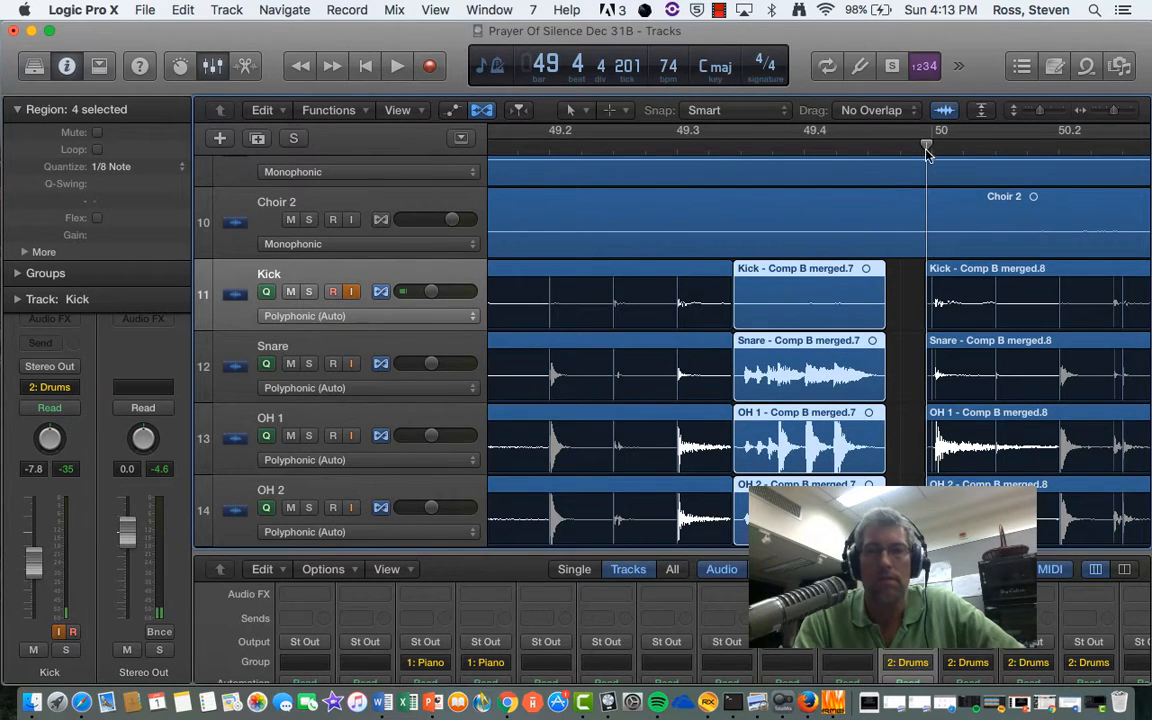
Step: Audition the unflexed fill from beat 49.3 into bar 50
drag(927, 145, 689, 145)
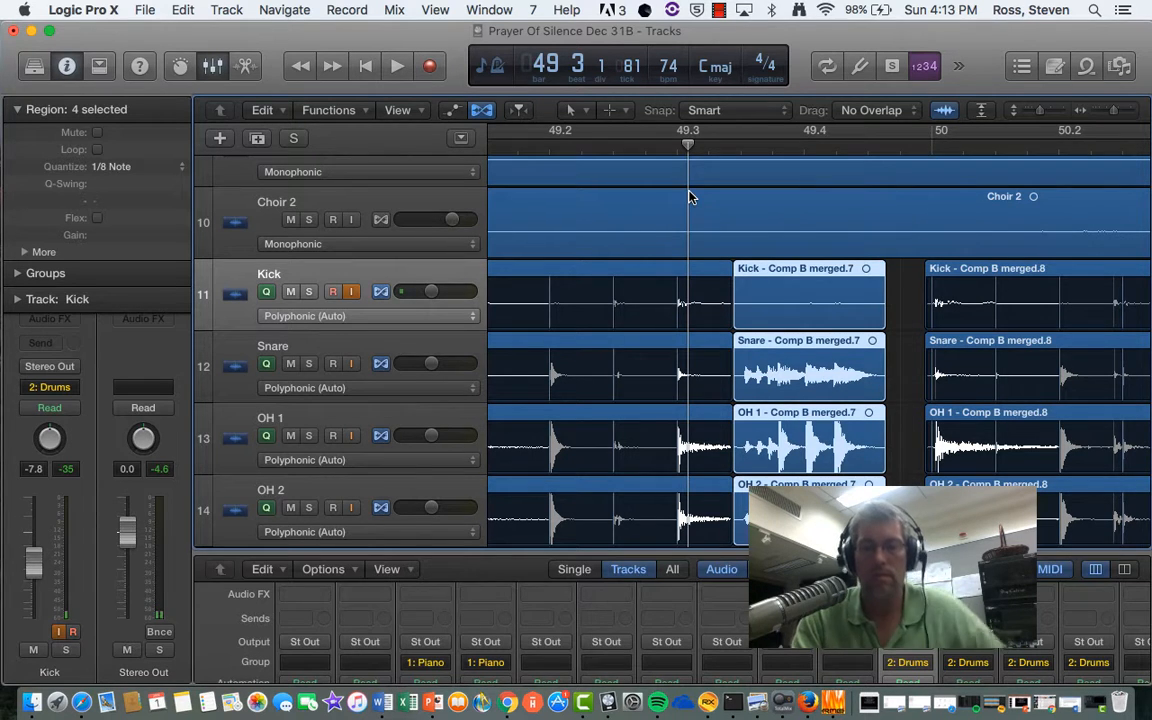
key(space)
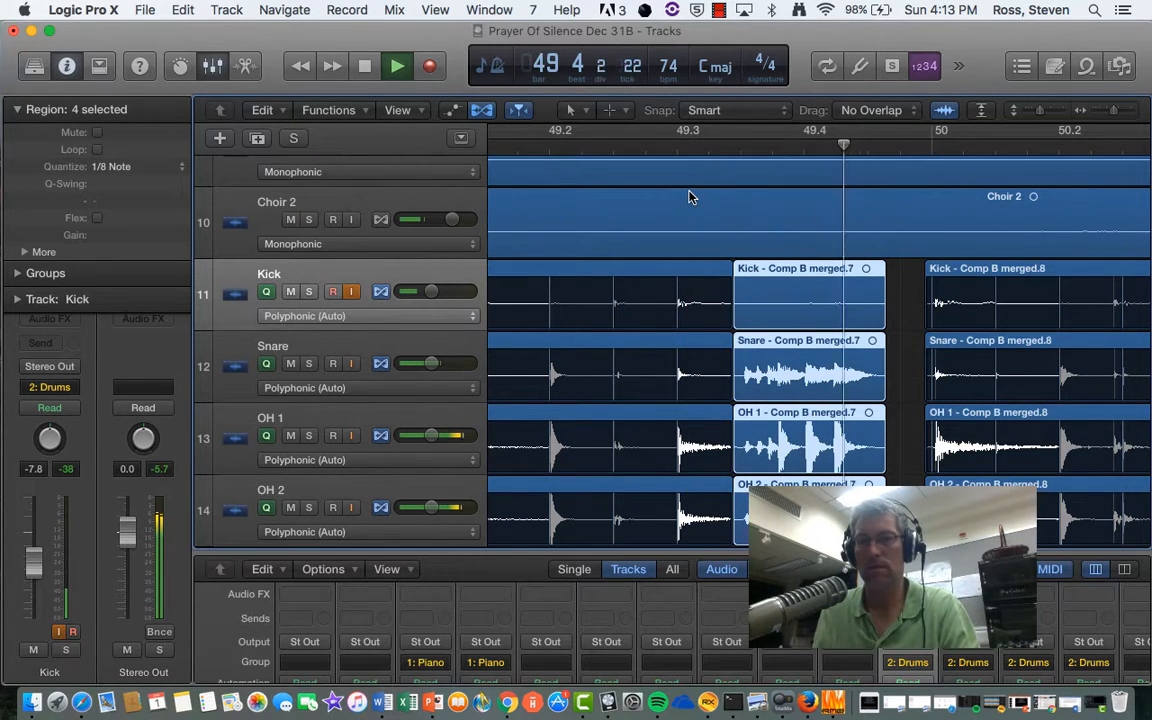
key(space)
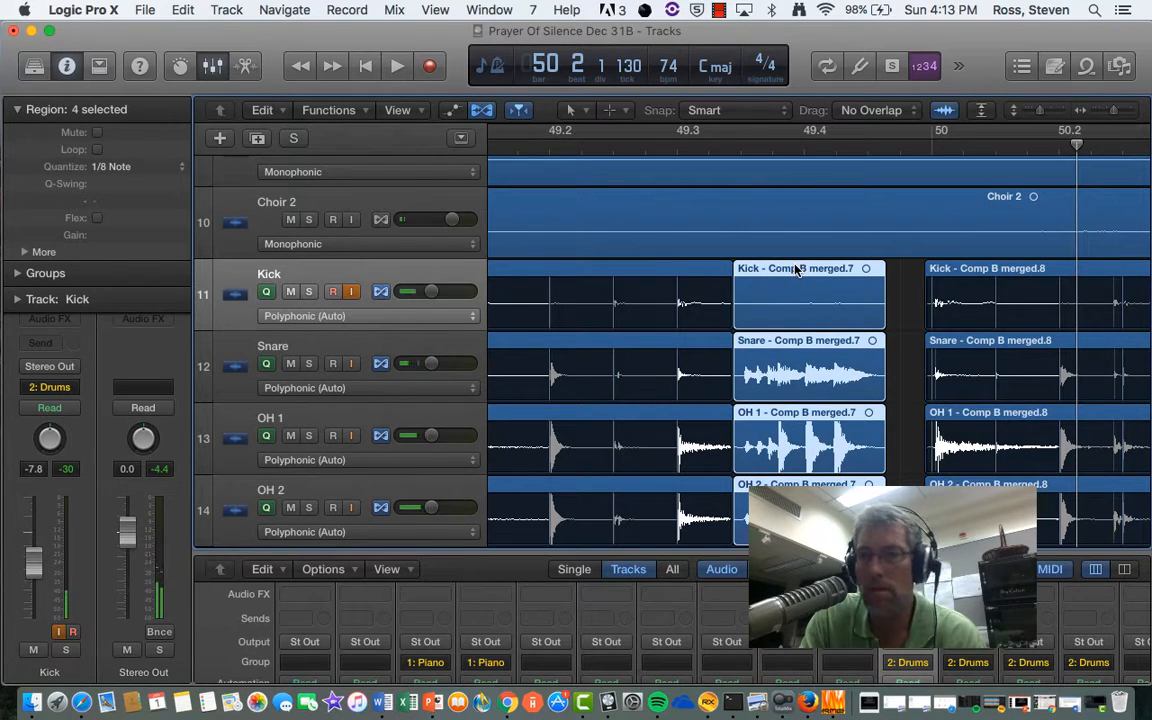
Step: Move the four fill regions about 102 ticks later, then extend their starts to the preceding regions and their ends slightly, accepting inactive flex marker deletion
drag(797, 270, 810, 268)
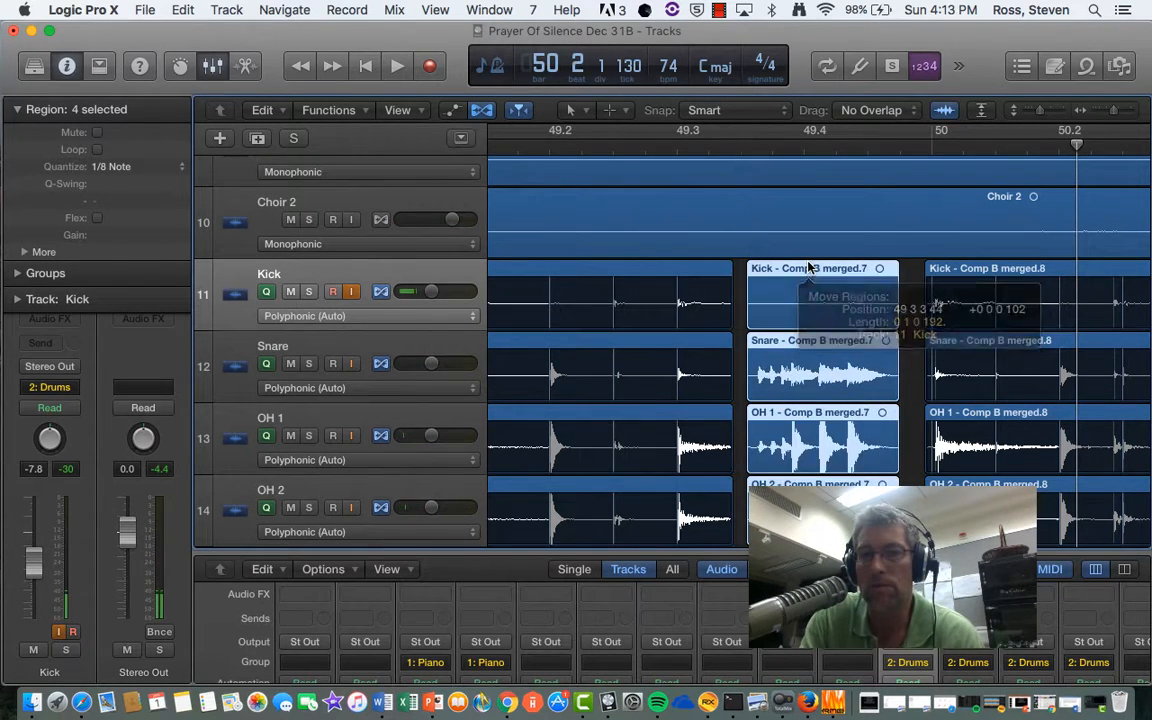
drag(747, 534, 735, 535)
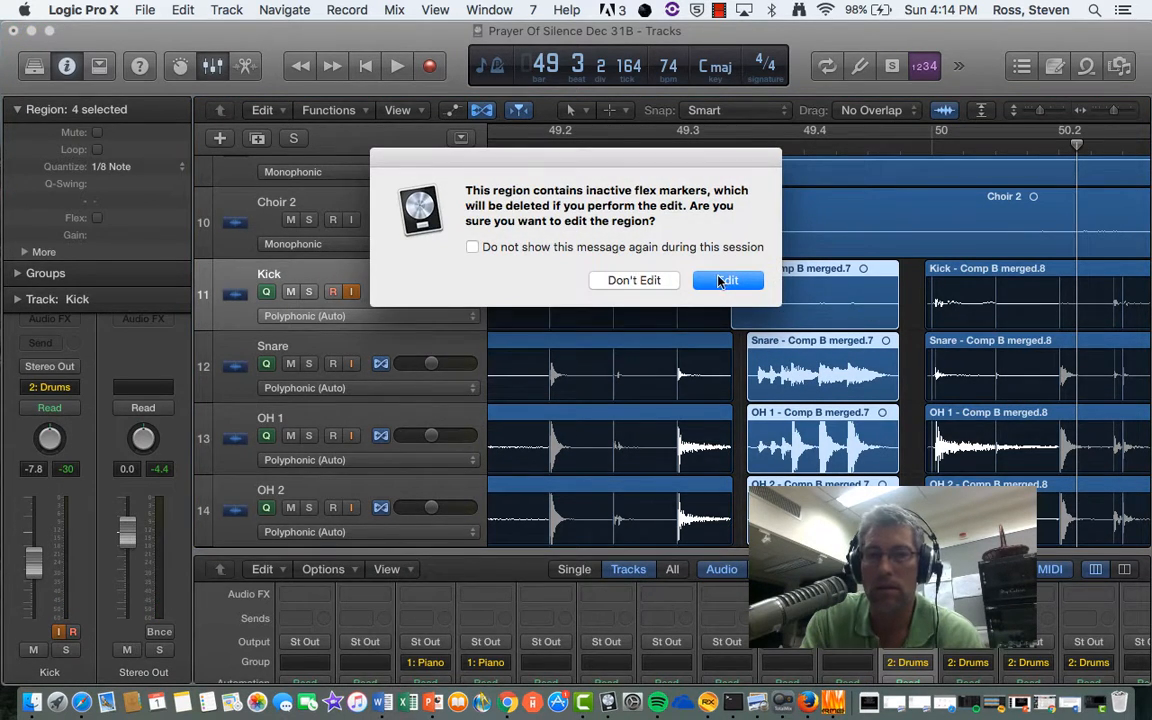
click(718, 281)
click(726, 281)
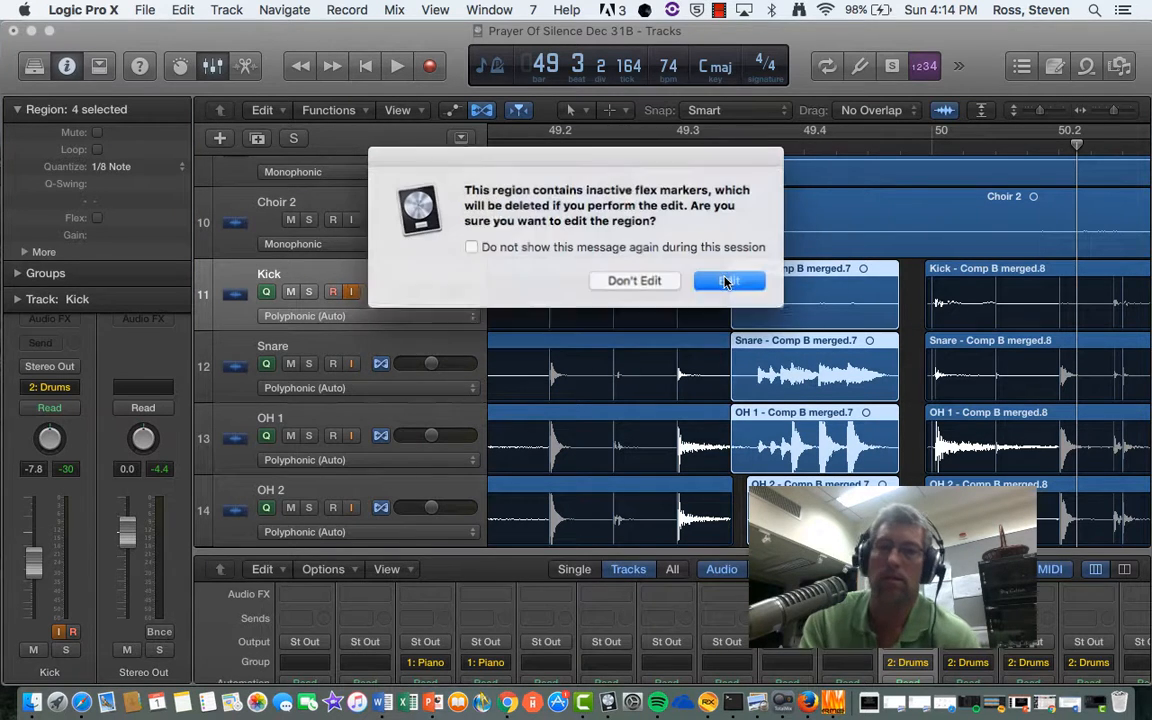
click(727, 281)
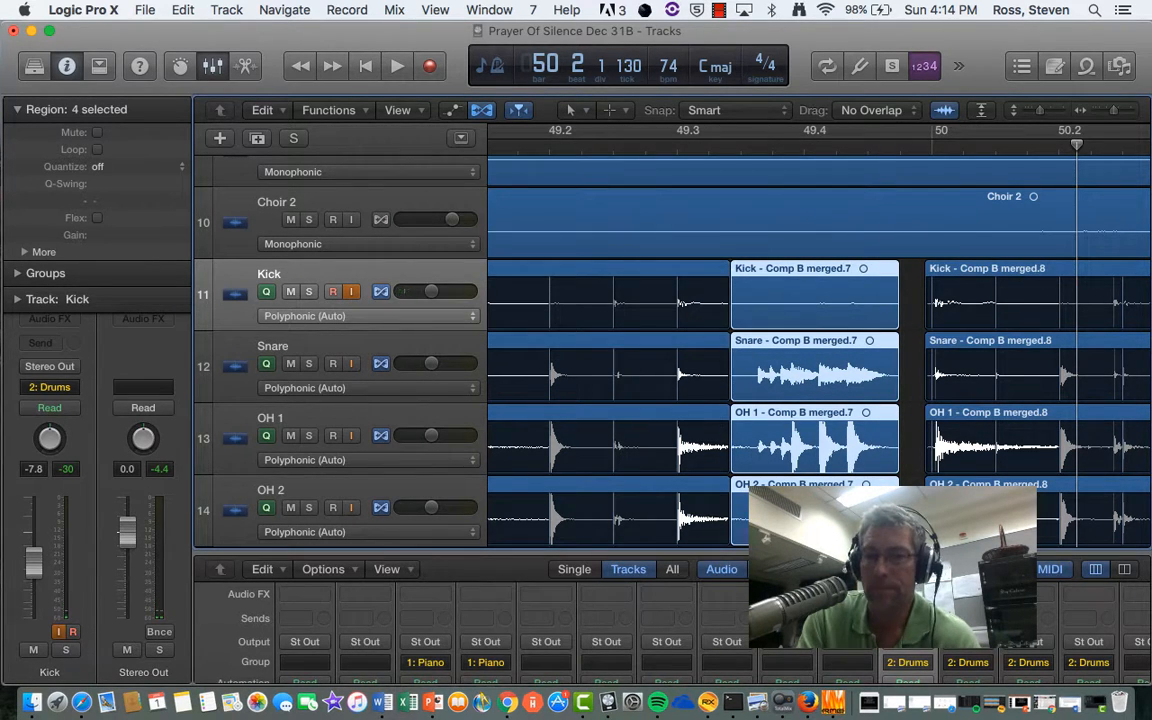
mouse_move(898, 535)
mouse_down()
mouse_move(920, 535)
mouse_move(907, 535)
mouse_up()
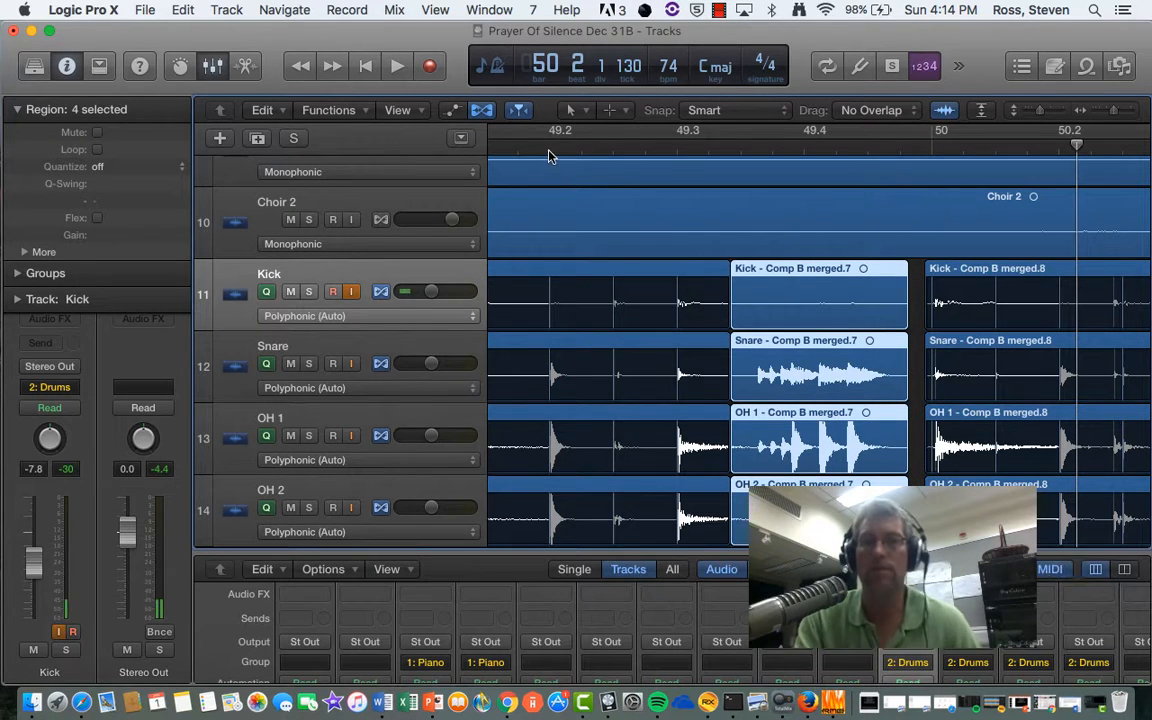
Step: Audition the repositioned fill from beat 49.2 through beat 50.3
click(548, 147)
key(space)
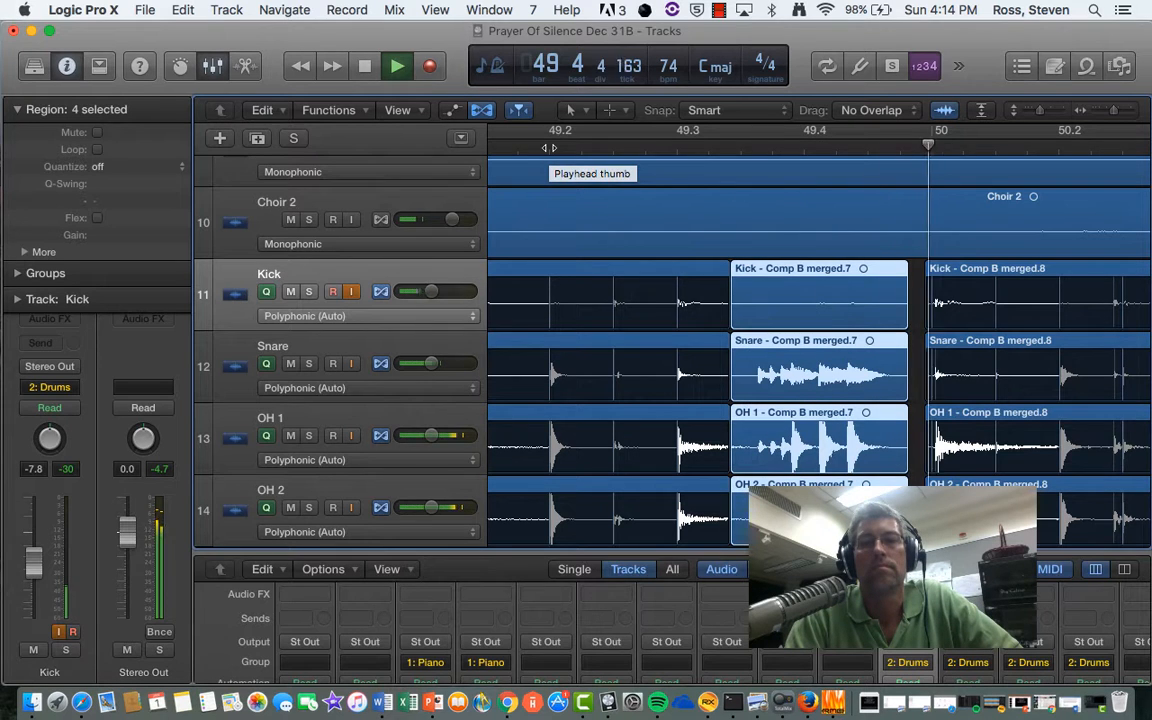
key(space)
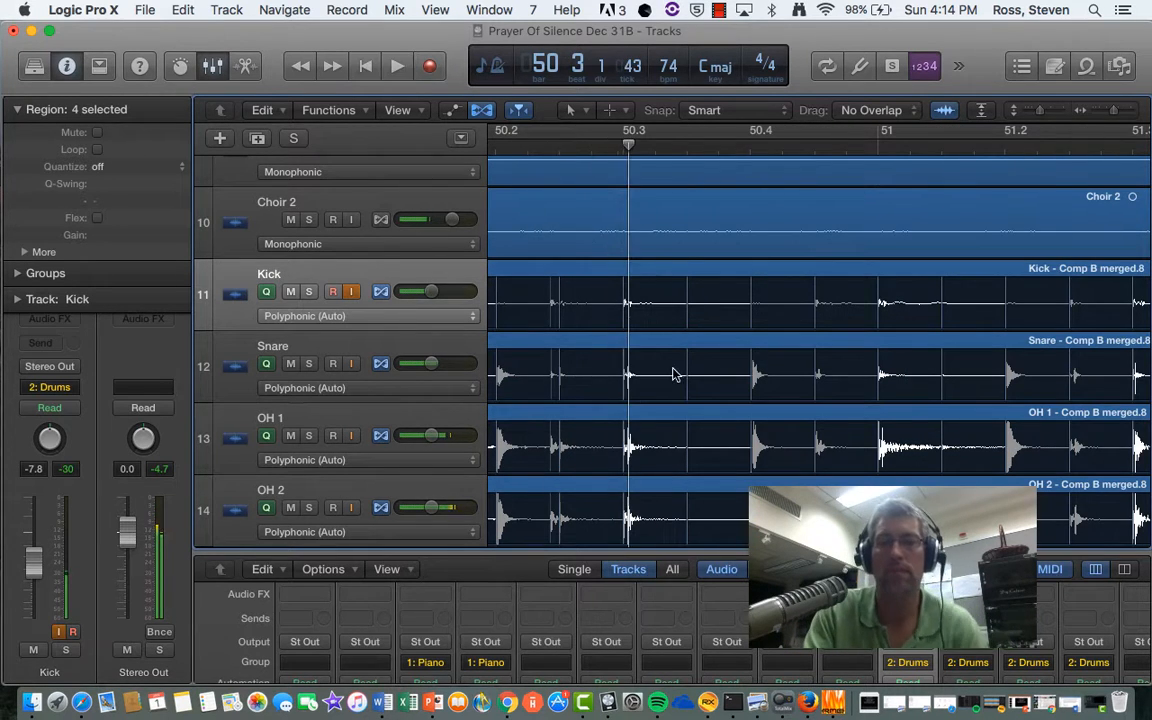
Step: Move the four fill regions another 112 ticks or so later, up to the bar 50 regions, and audition the passage
scroll(740, 474, left, 6)
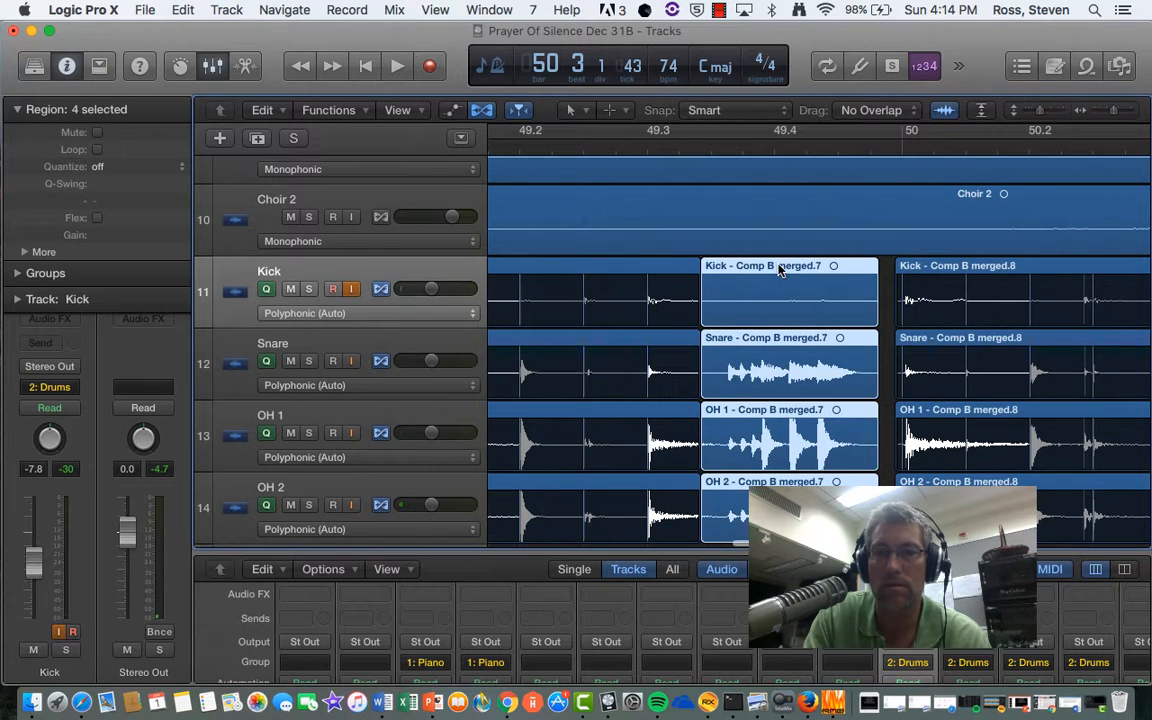
mouse_move(779, 270)
mouse_down()
mouse_move(800, 267)
mouse_move(786, 263)
mouse_up()
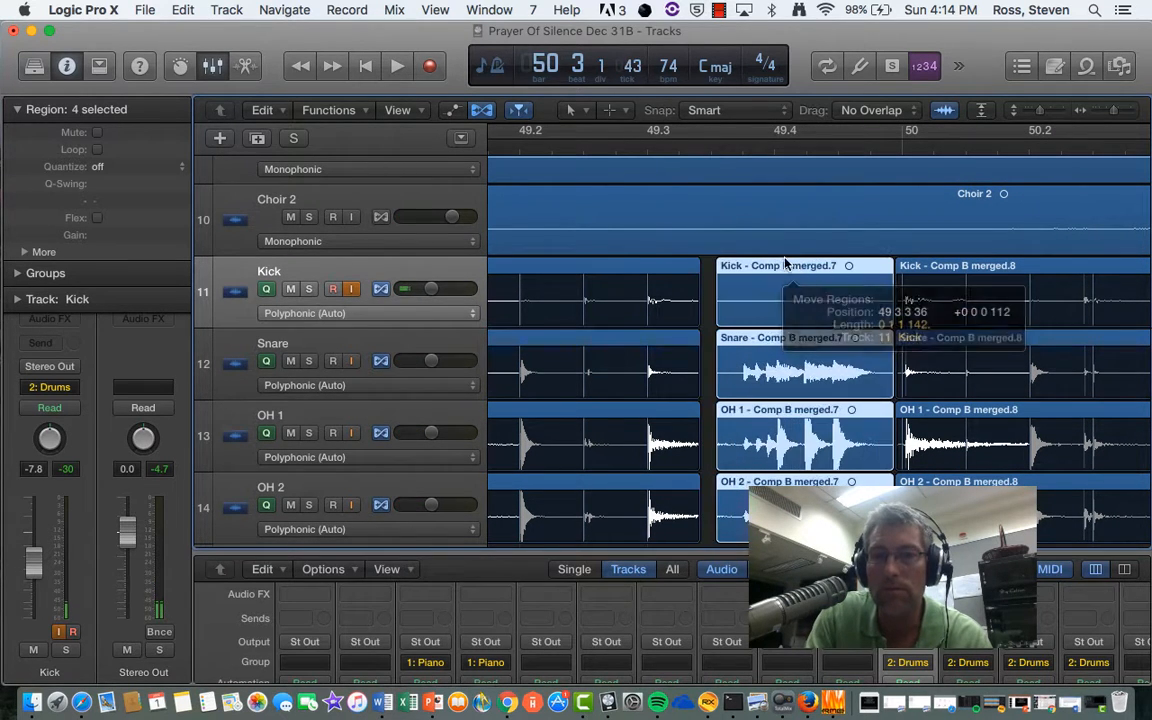
key(space)
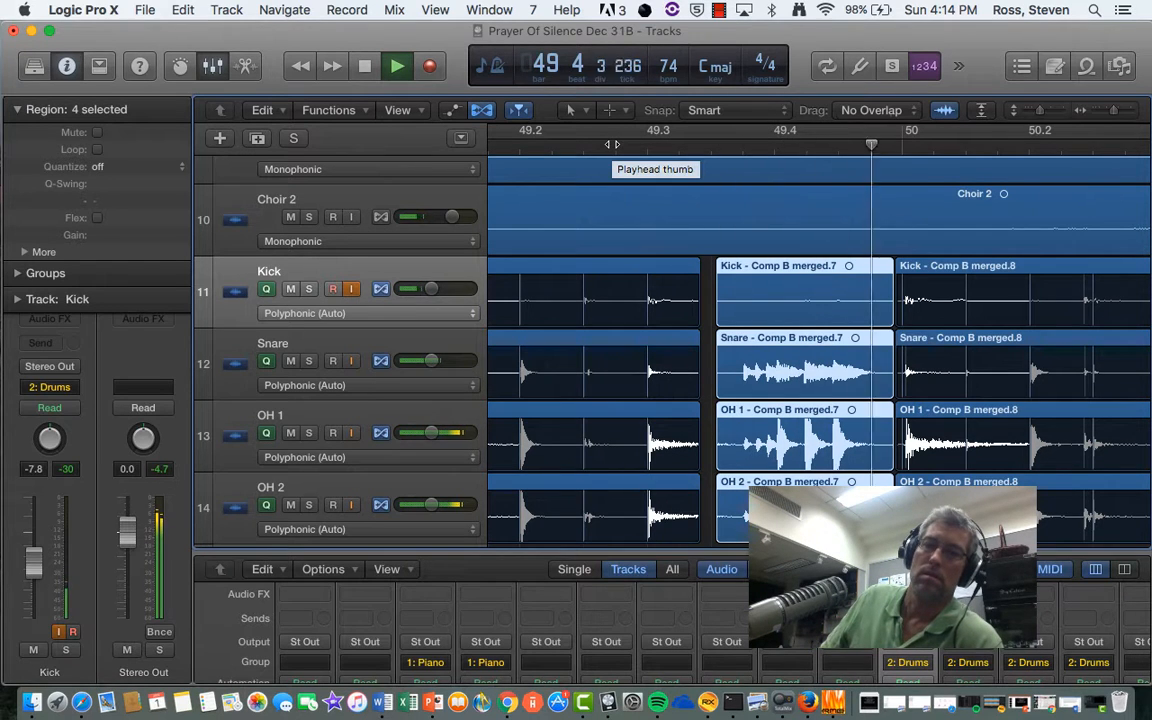
key(space)
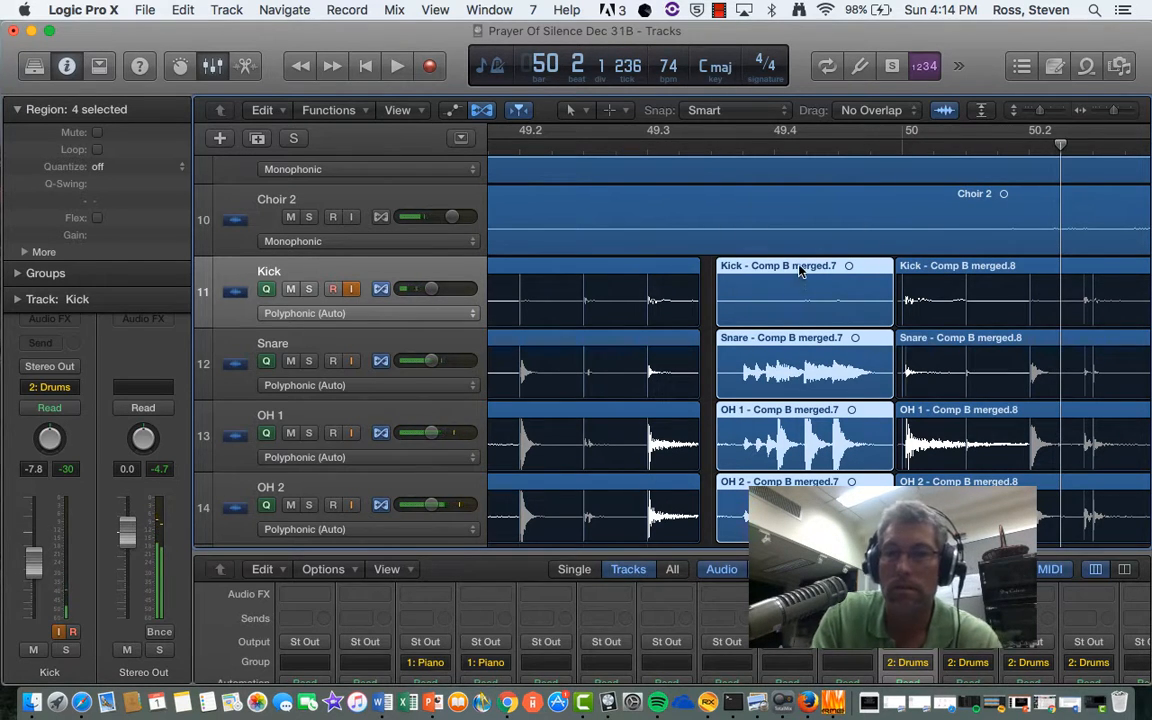
Step: Move the four fill regions about 40 ticks earlier and audition the passage into bar 50
drag(800, 270, 795, 266)
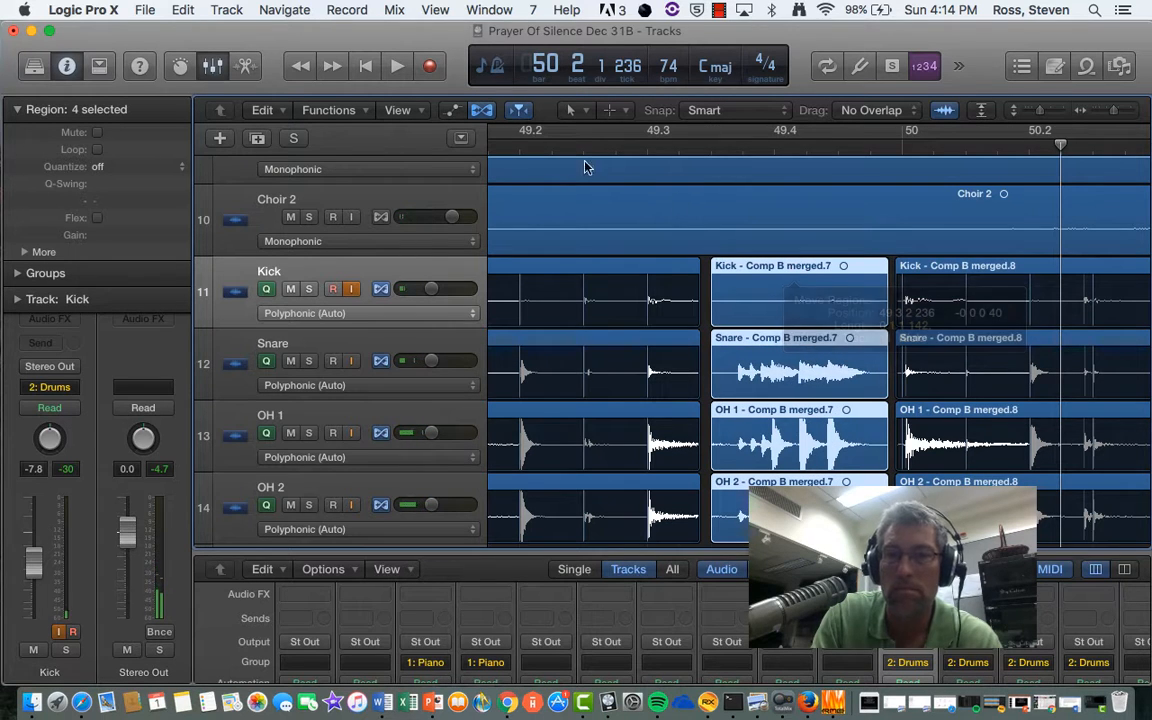
click(572, 147)
key(space)
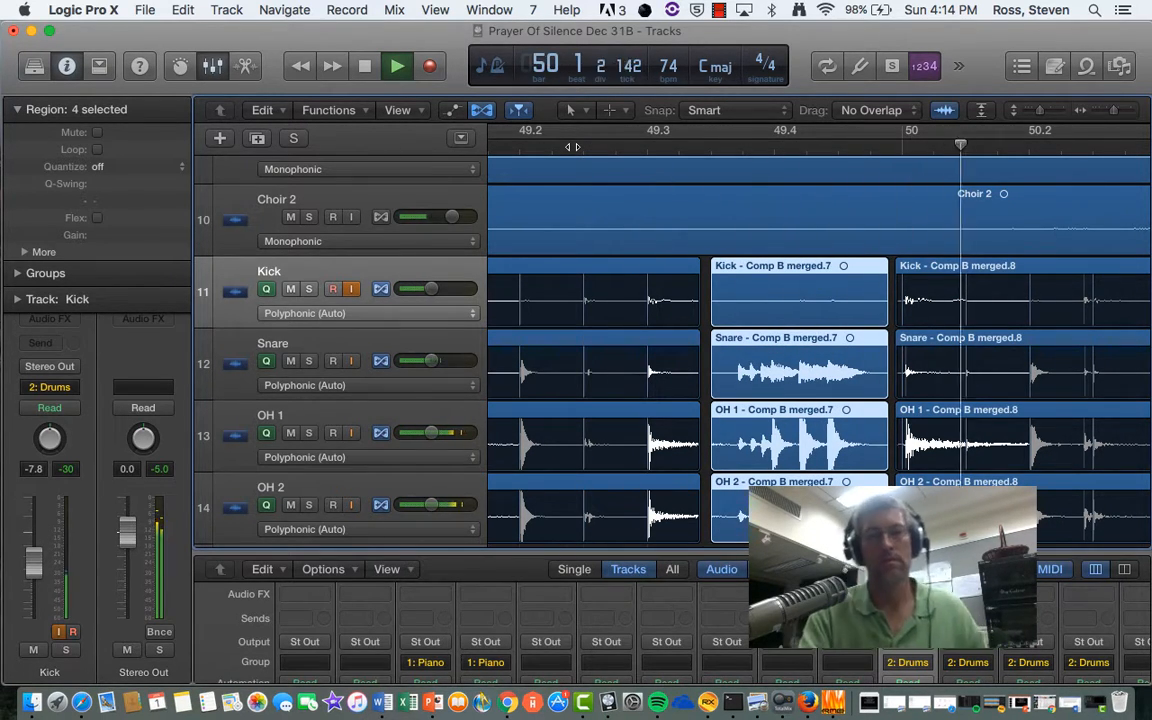
key(space)
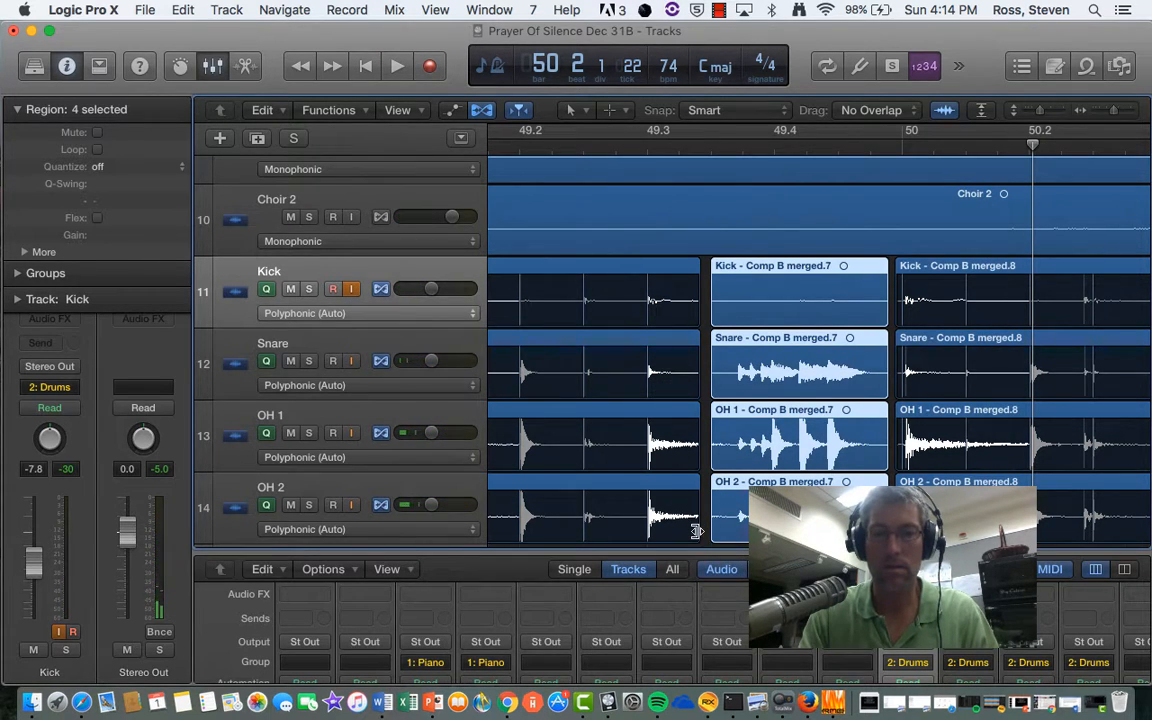
Step: Extend the ends of the four drum regions before the fill to meet the fill regions, and audition from beat 49.2 to bar 59
drag(699, 533, 713, 530)
click(521, 149)
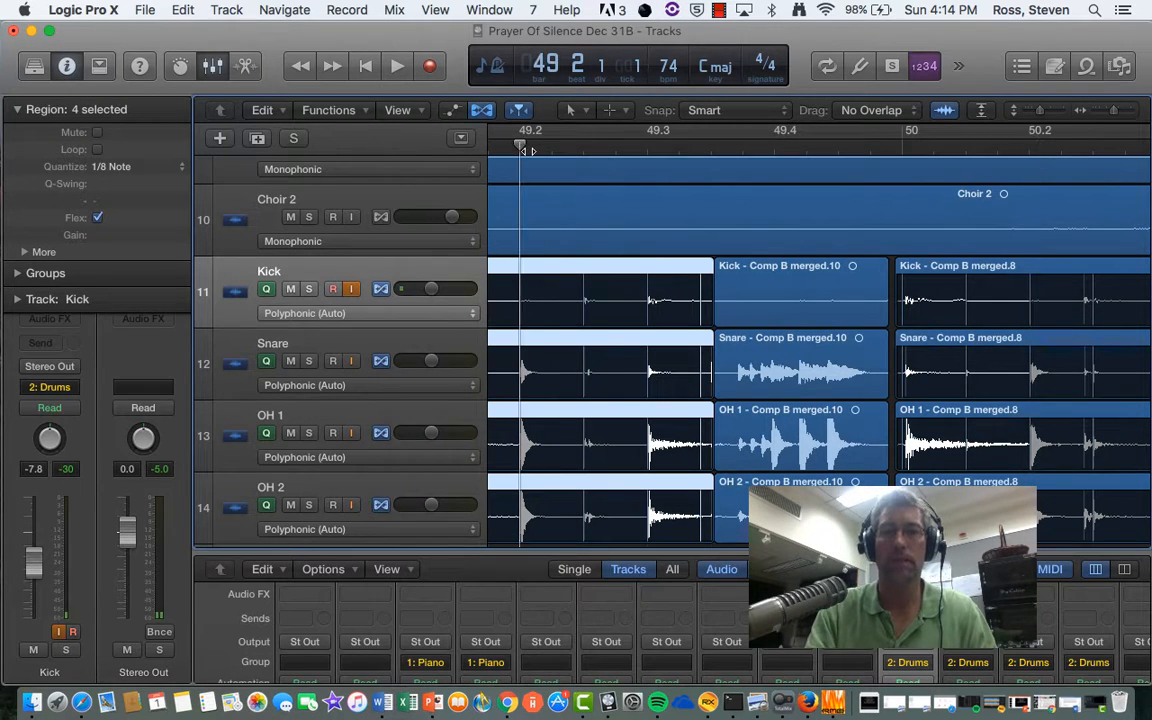
key(space)
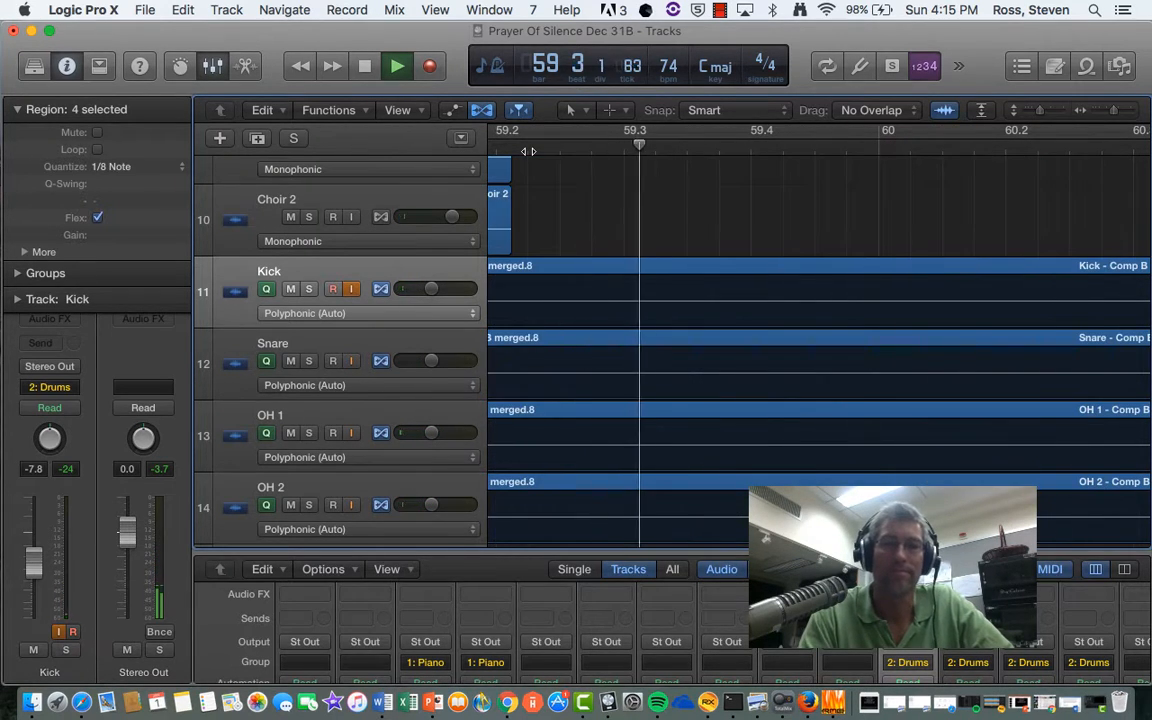
key(space)
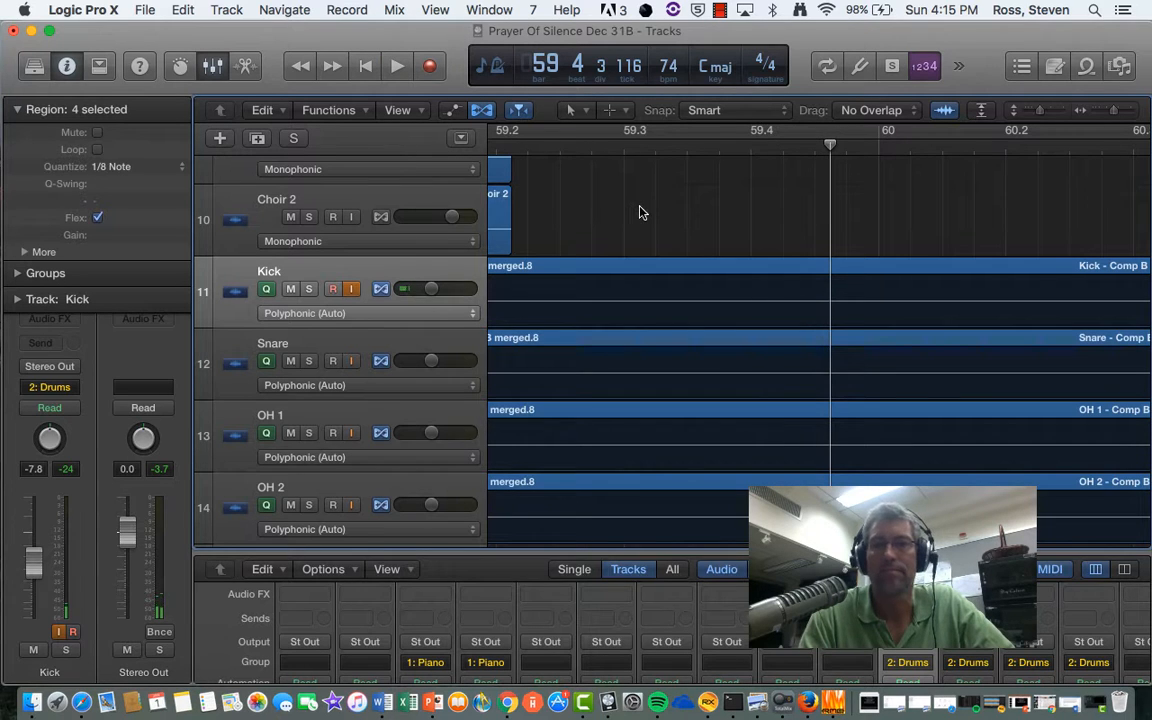
scroll(641, 213, right, 10)
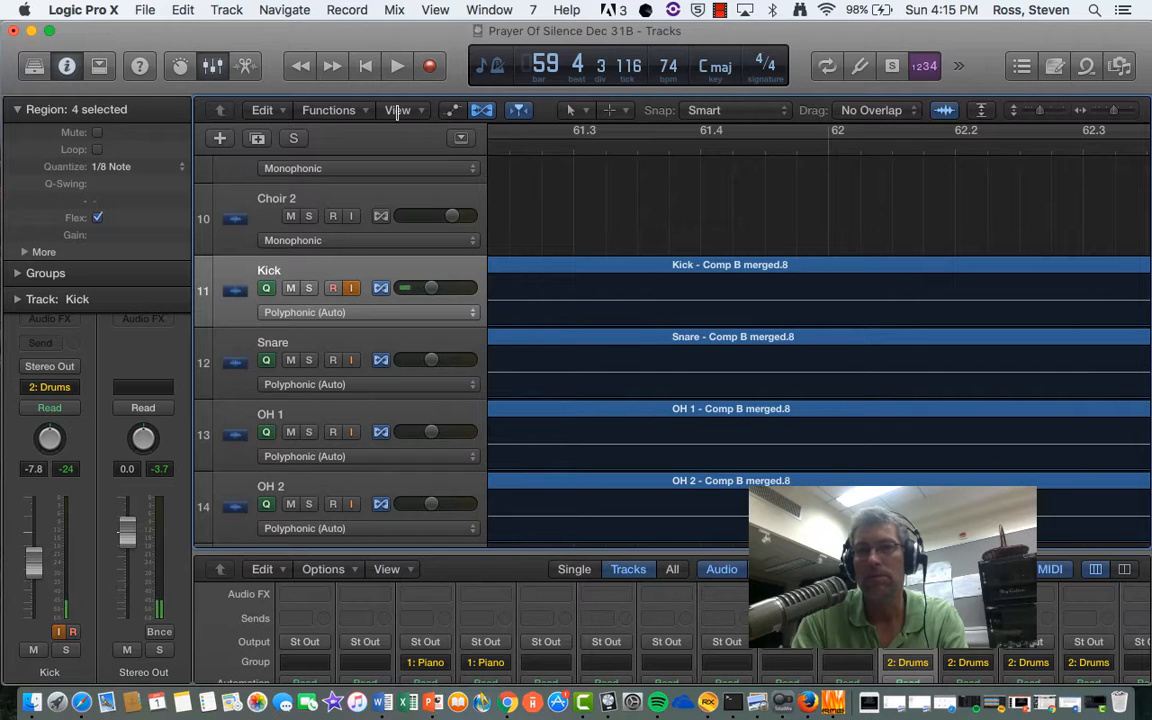
click(146, 16)
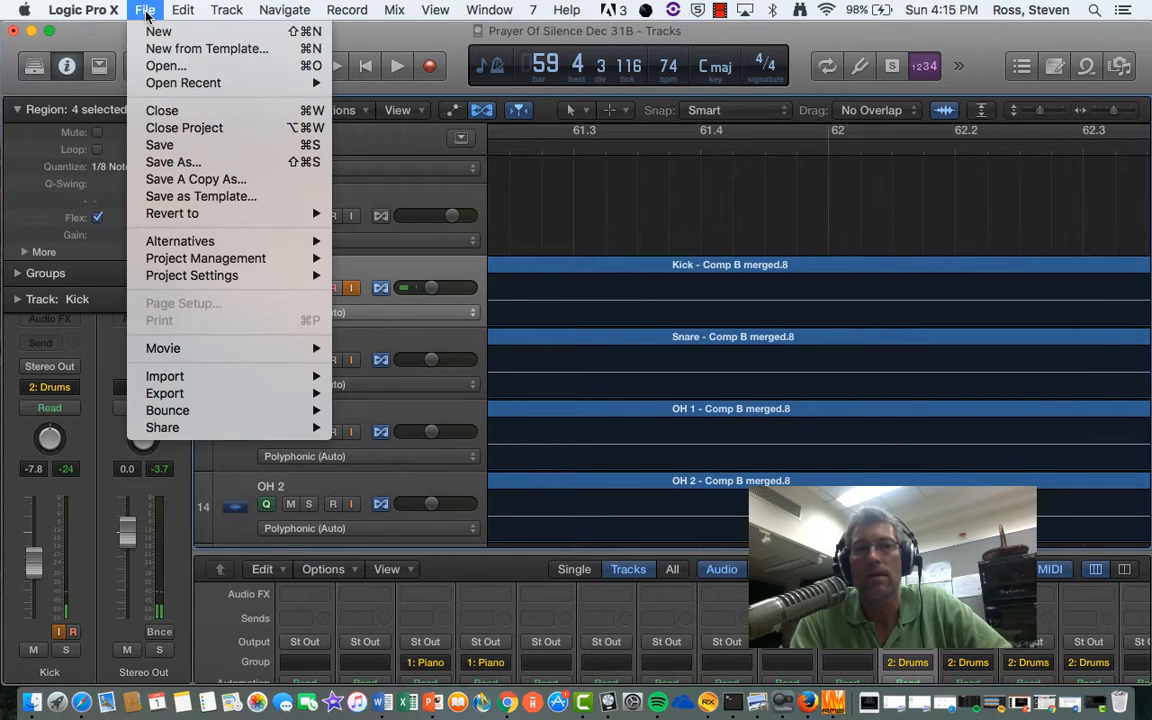
mouse_move(199, 414)
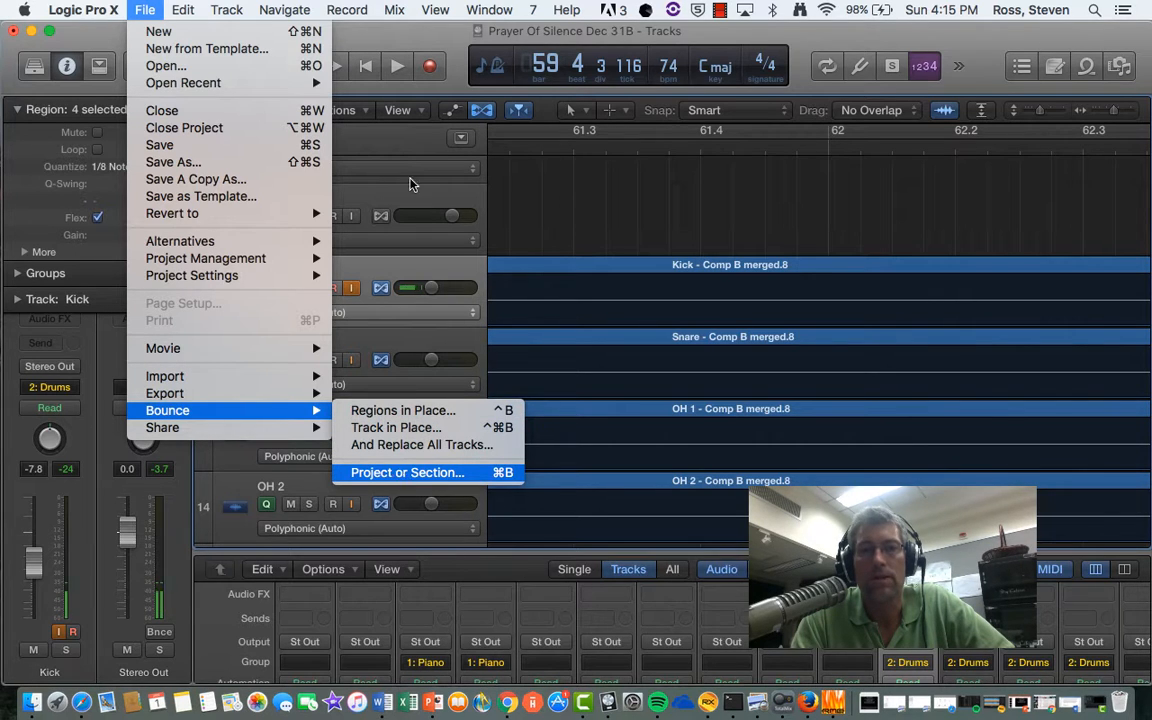
click(429, 42)
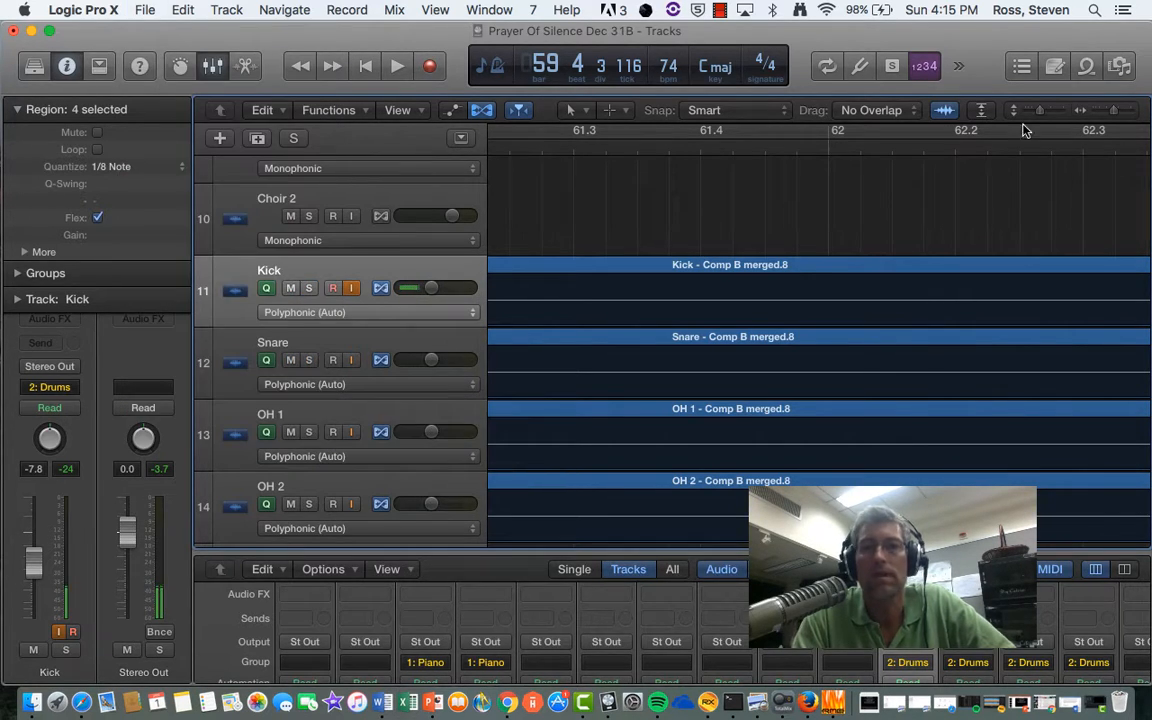
Step: Turn on cycle mode and set the cycle range from bar 1 to bar 65, covering all the regions
drag(1114, 113, 1072, 120)
click(528, 131)
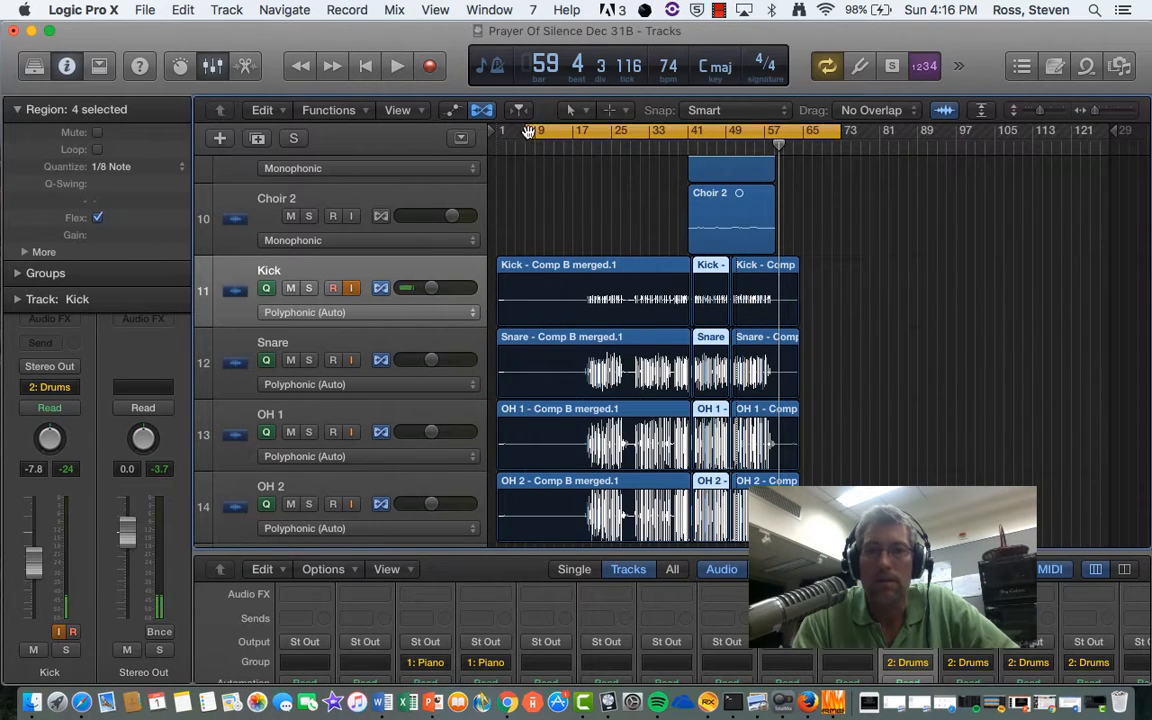
drag(525, 133, 442, 123)
drag(845, 128, 801, 137)
scroll(750, 297, down, 4)
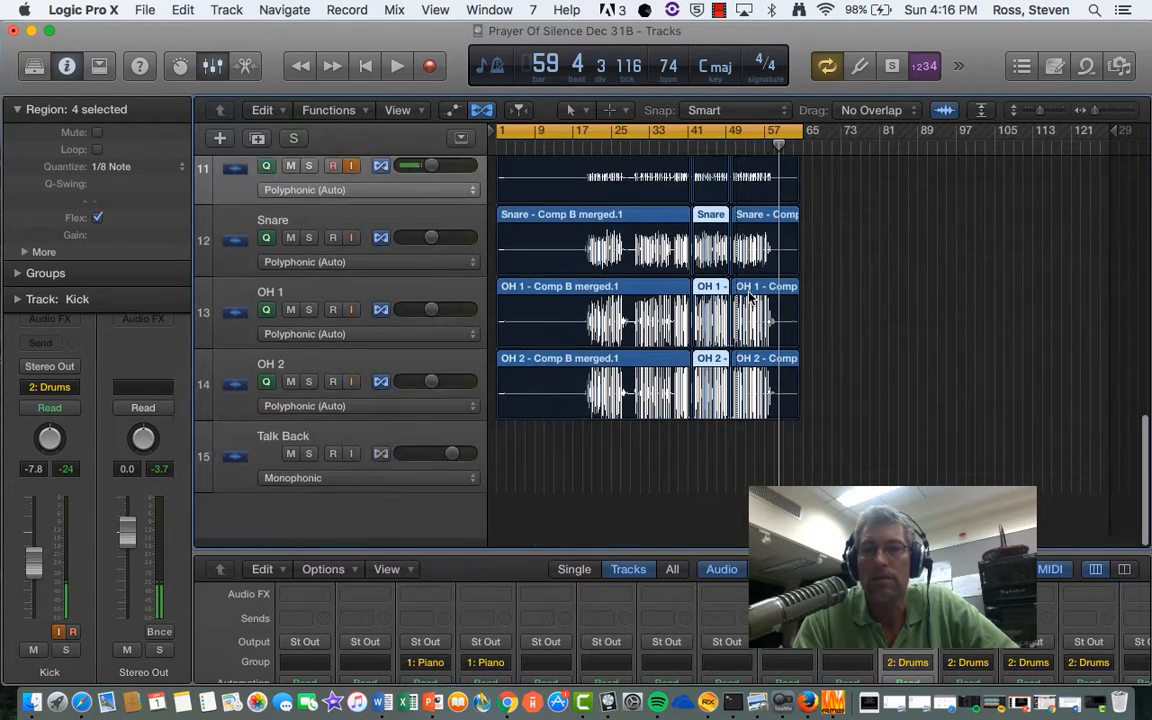
scroll(750, 298, up, 6)
scroll(750, 297, up, 7)
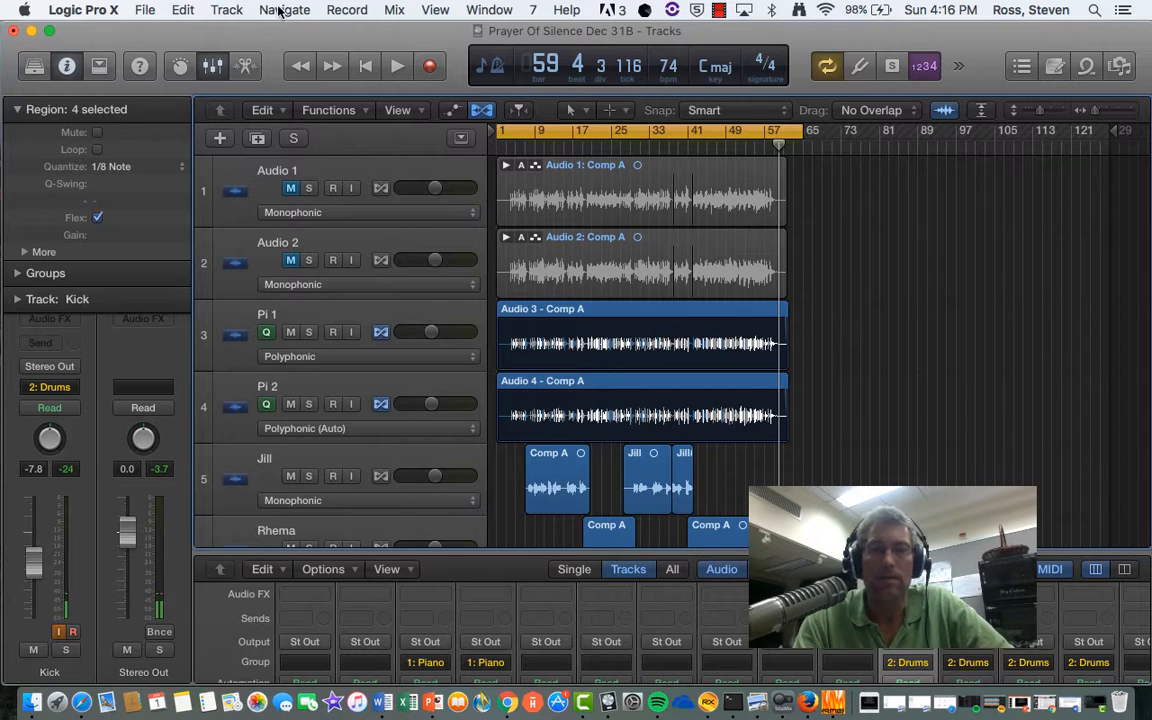
Step: Bounce the cycled section to a PCM Wave file named Prayer Of Silence Dec 31B in the Bounces folder
click(145, 10)
mouse_move(250, 410)
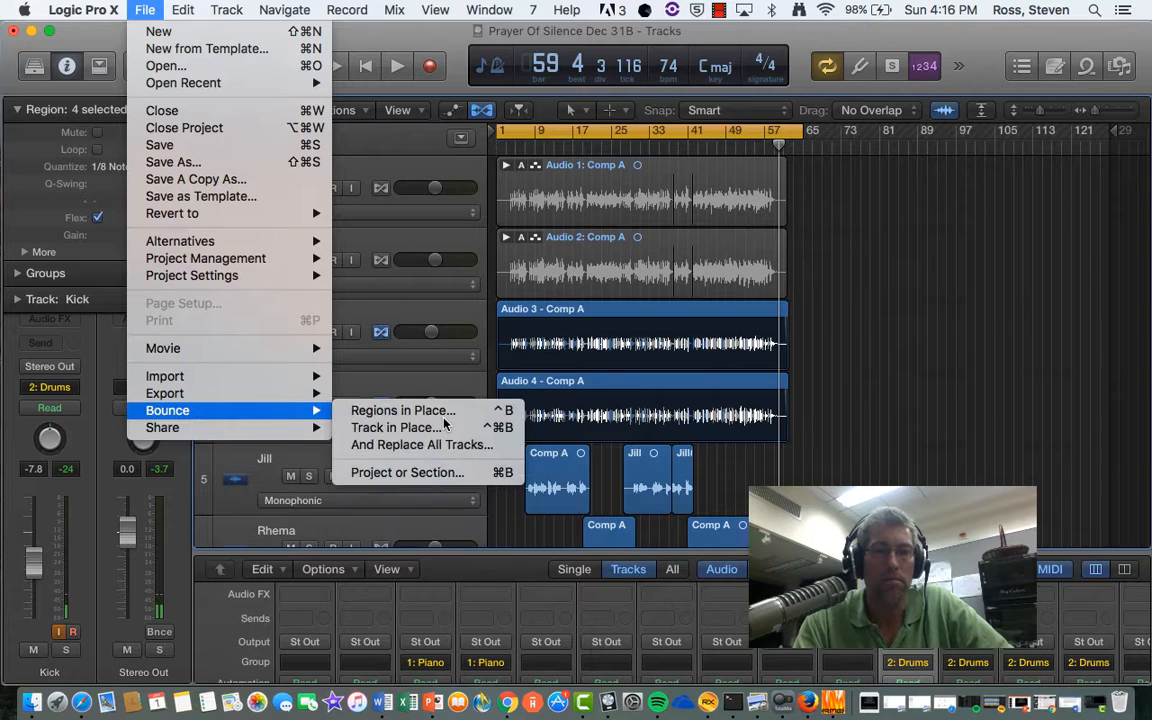
click(385, 473)
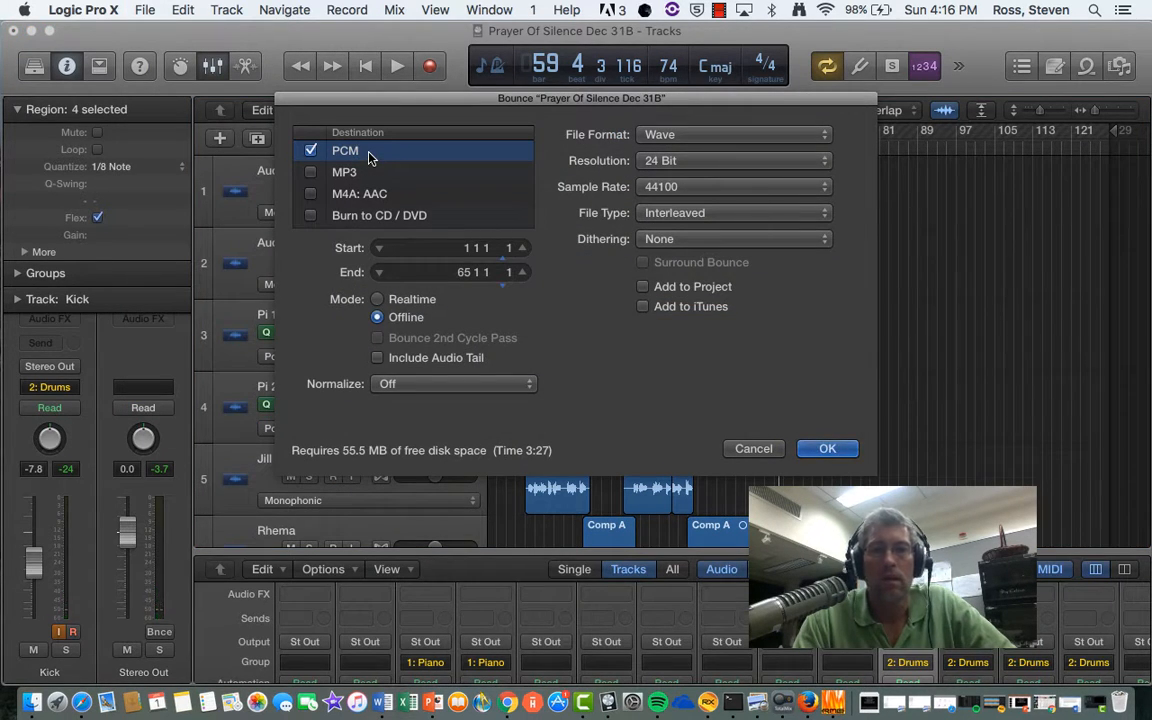
click(727, 142)
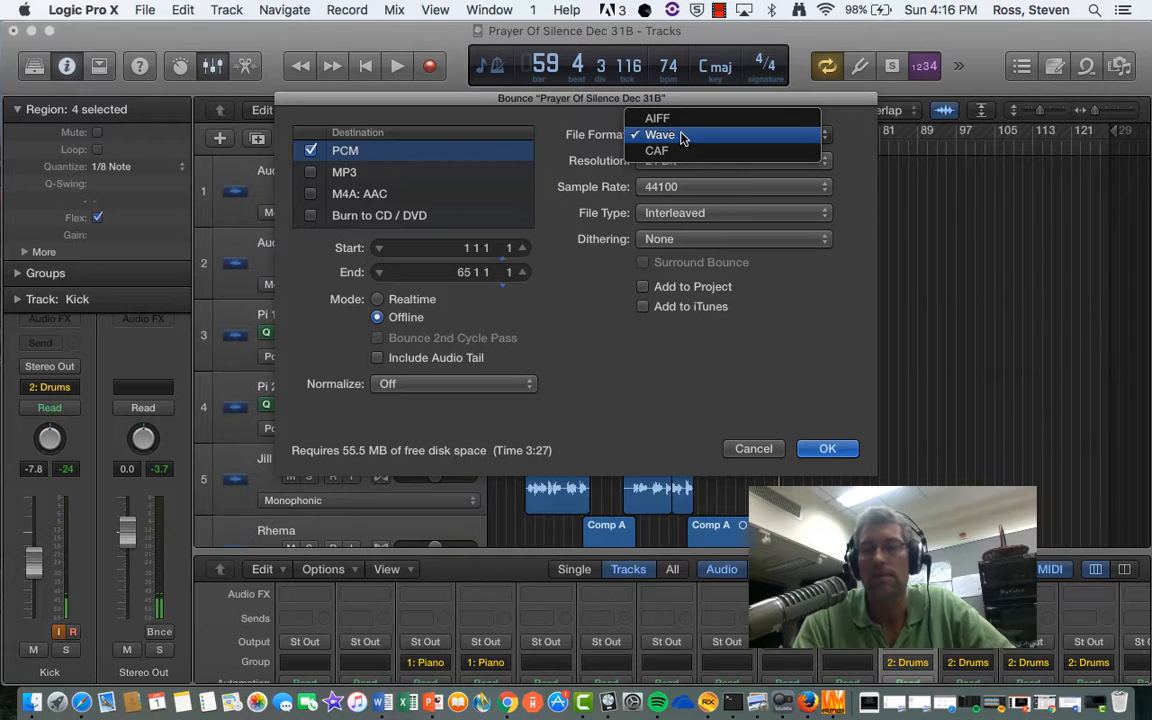
click(681, 136)
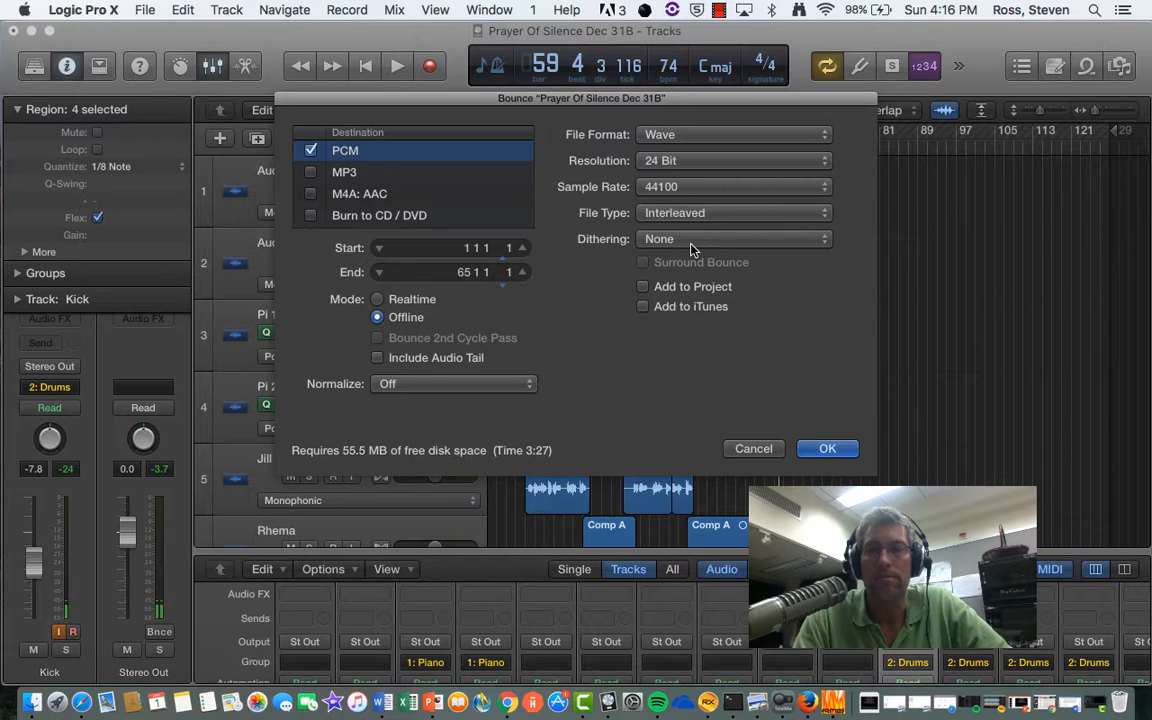
click(825, 452)
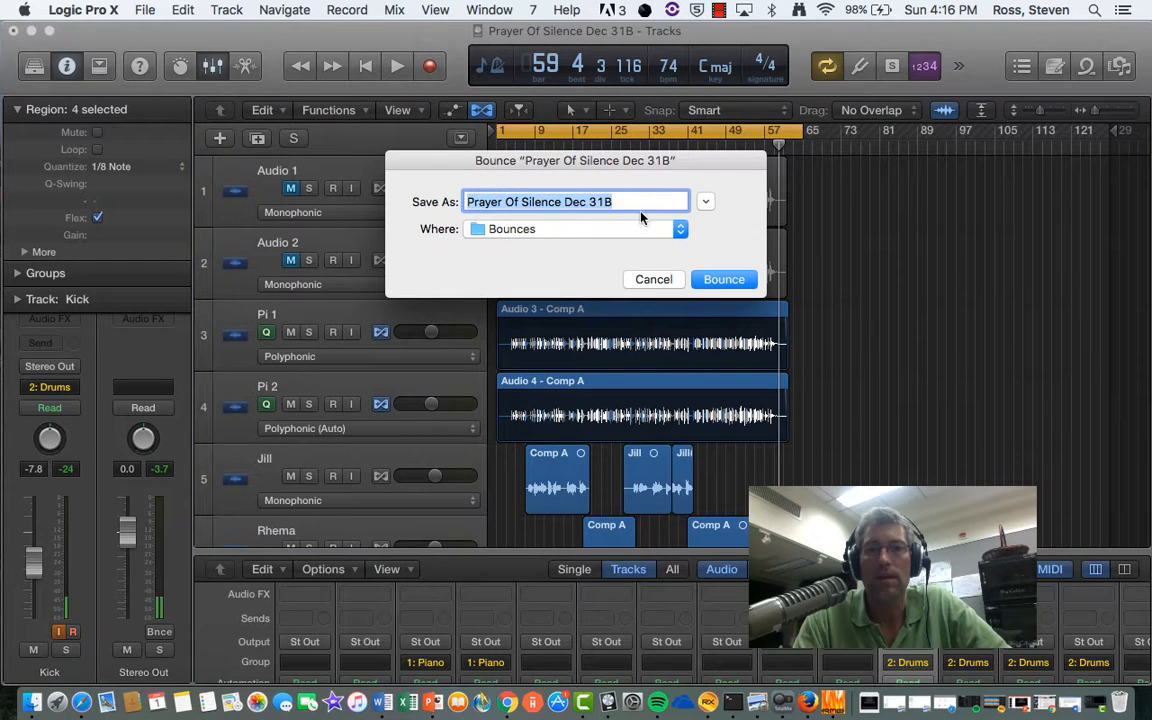
click(613, 201)
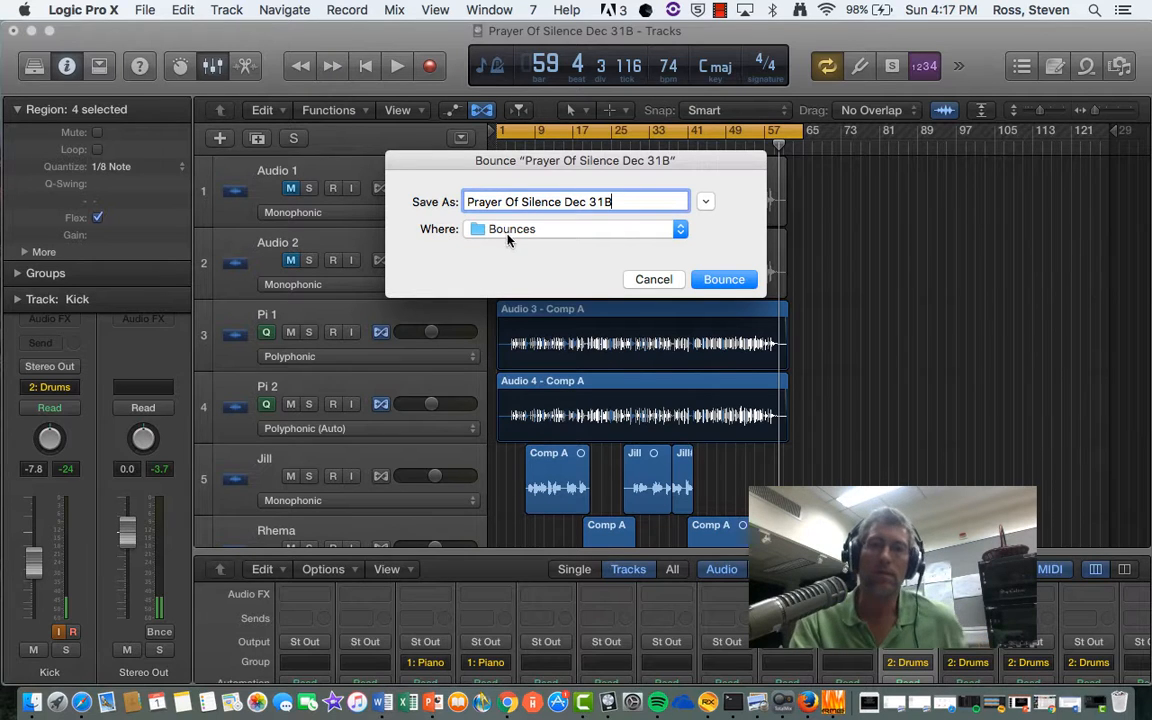
click(724, 280)
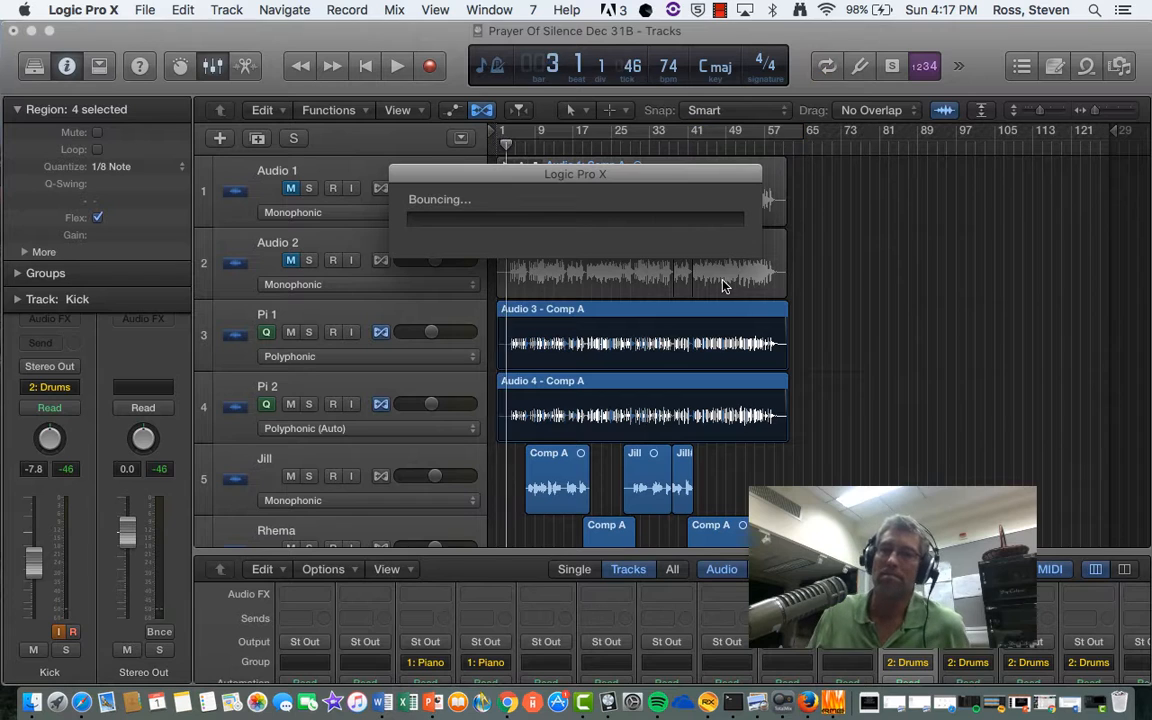